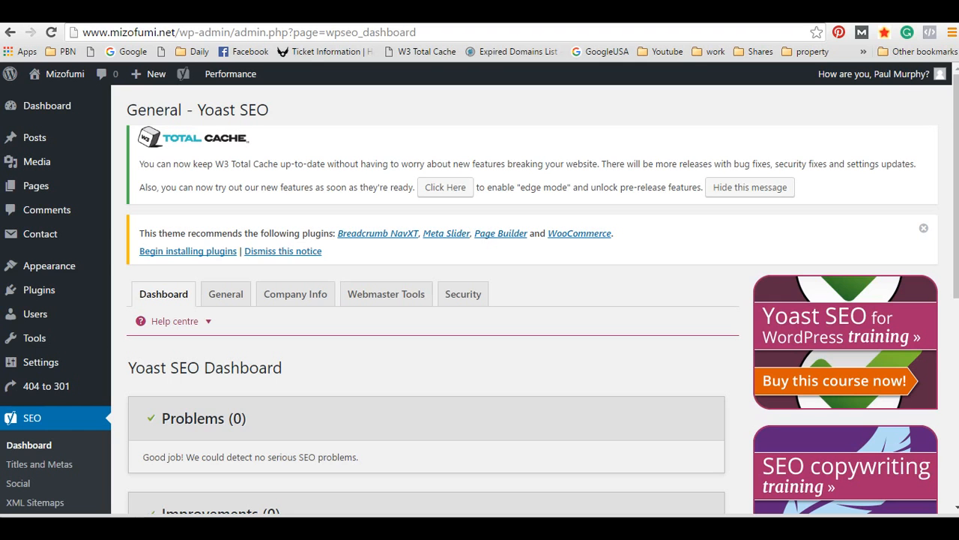
Examine the Problems and Improvements sections of the Yoast SEO dashboard
scroll(497, 172, down, 2)
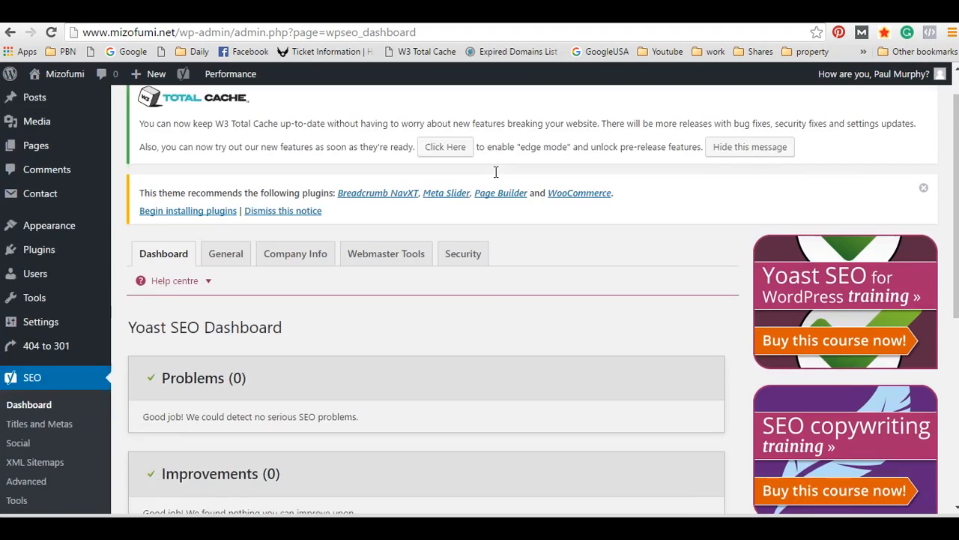
scroll(590, 208, up, 2)
scroll(615, 216, down, 2)
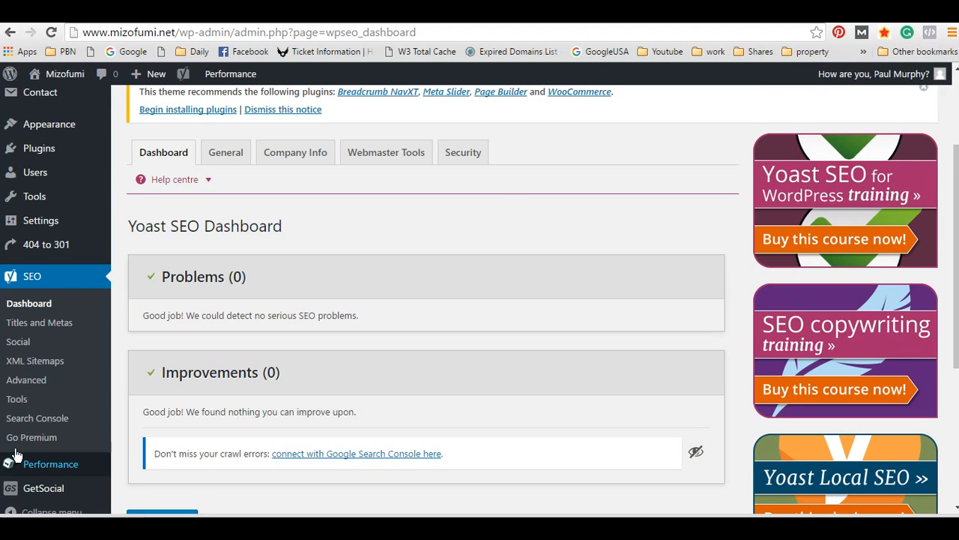
scroll(249, 327, up, 2)
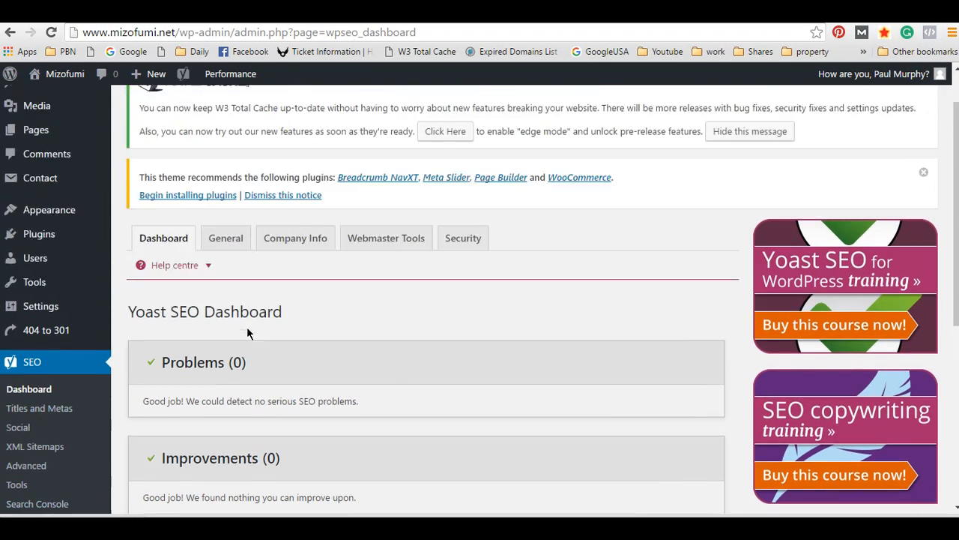
scroll(445, 370, down, 2)
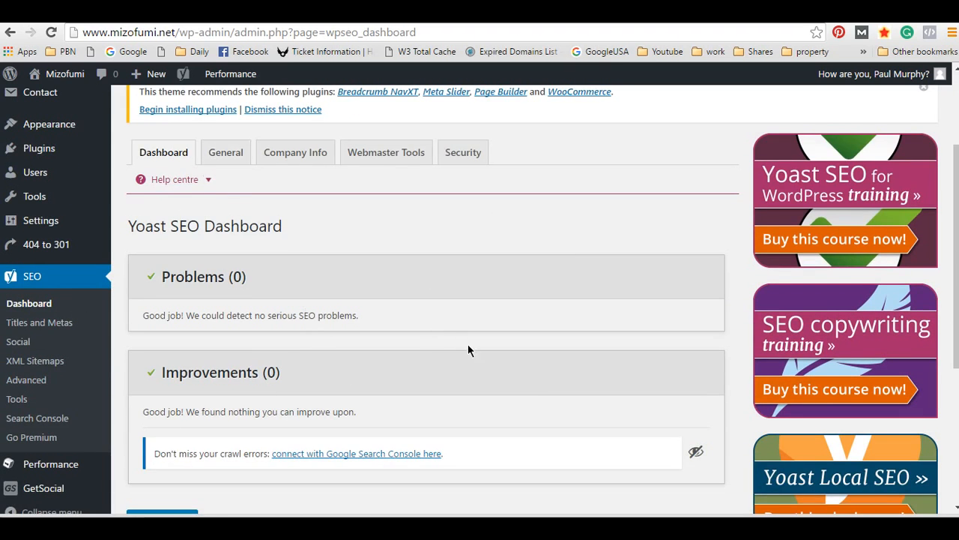
scroll(468, 344, down, 2)
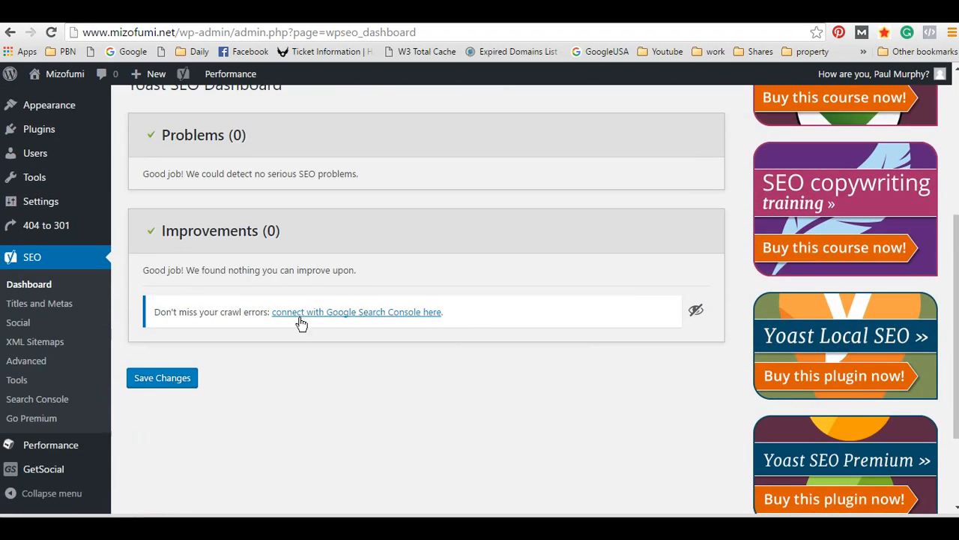
scroll(375, 301, up, 2)
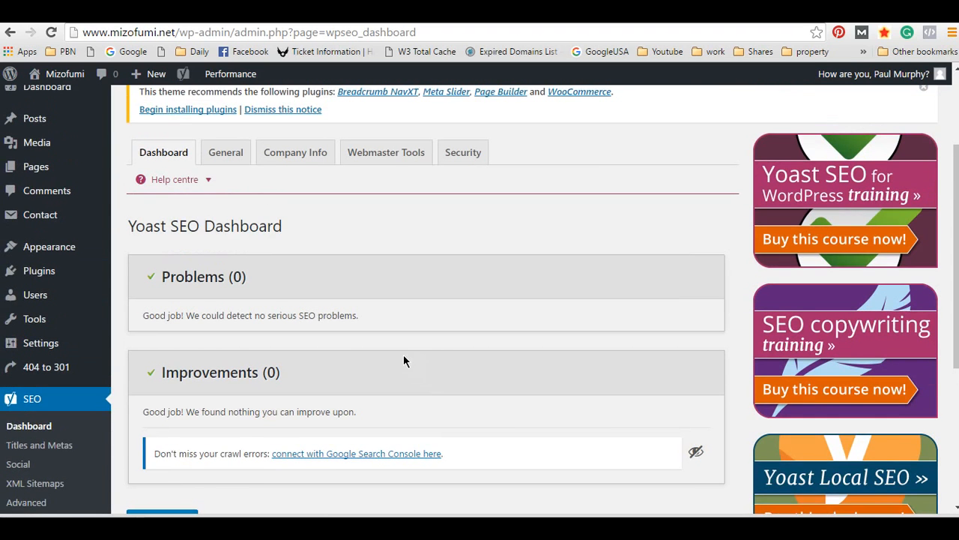
scroll(299, 354, up, 1)
scroll(422, 362, down, 2)
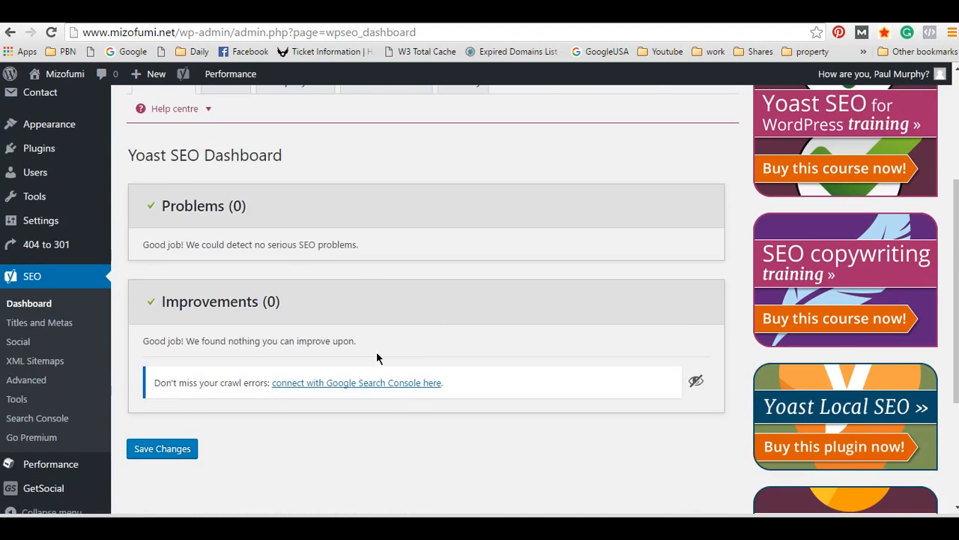
scroll(378, 356, up, 1)
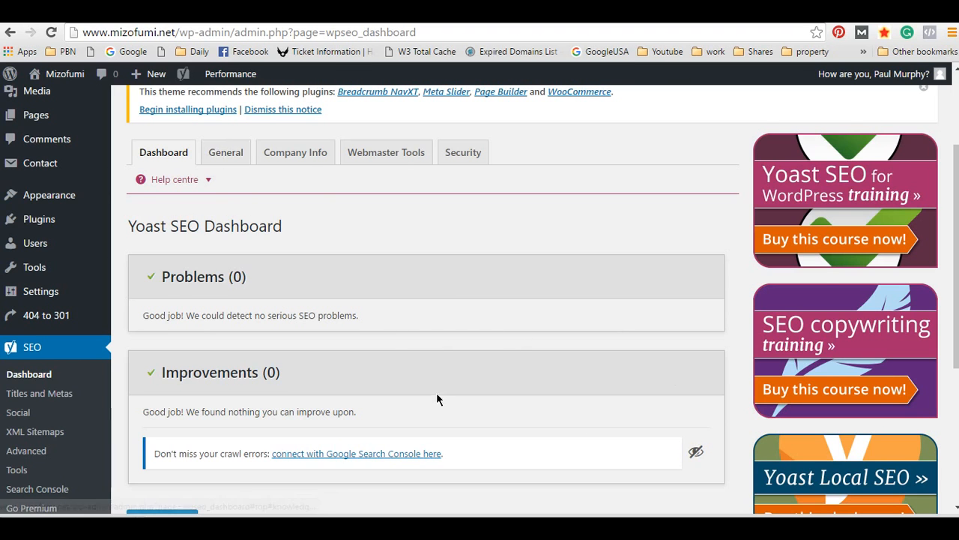
scroll(483, 285, down, 1)
scroll(525, 300, up, 1)
scroll(533, 292, down, 3)
scroll(507, 289, up, 4)
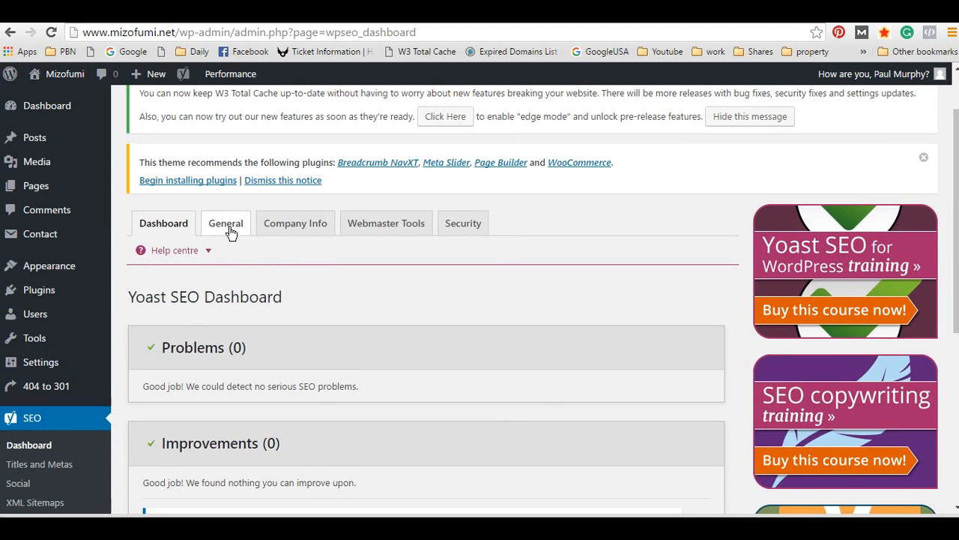
Examine the general Yoast SEO options for the introduction tour, credits and restoring default settings
click(227, 226)
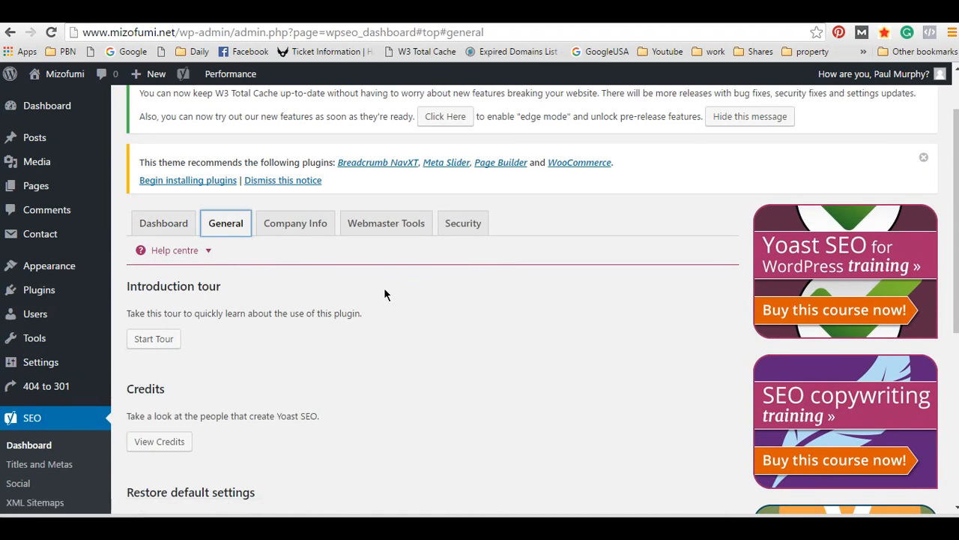
scroll(390, 296, down, 2)
scroll(395, 300, up, 1)
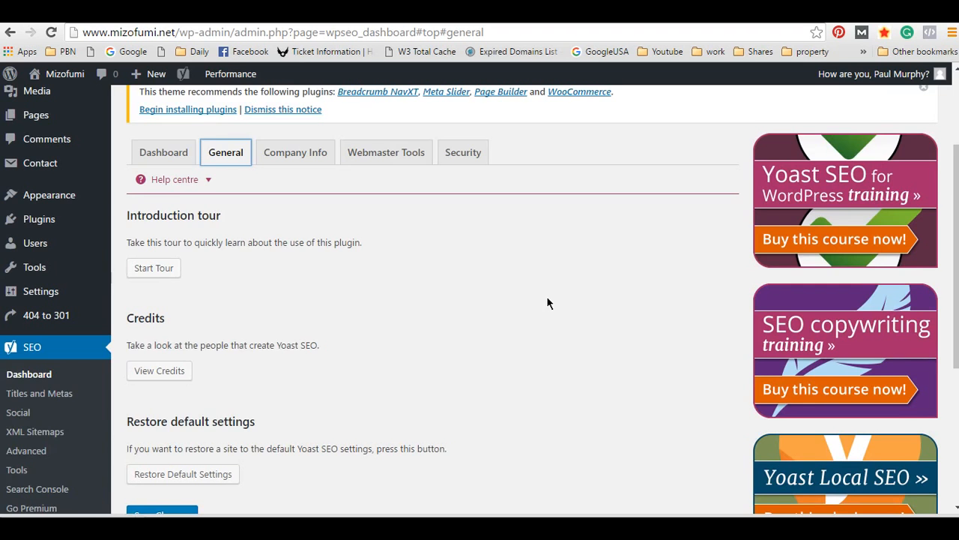
scroll(536, 298, down, 1)
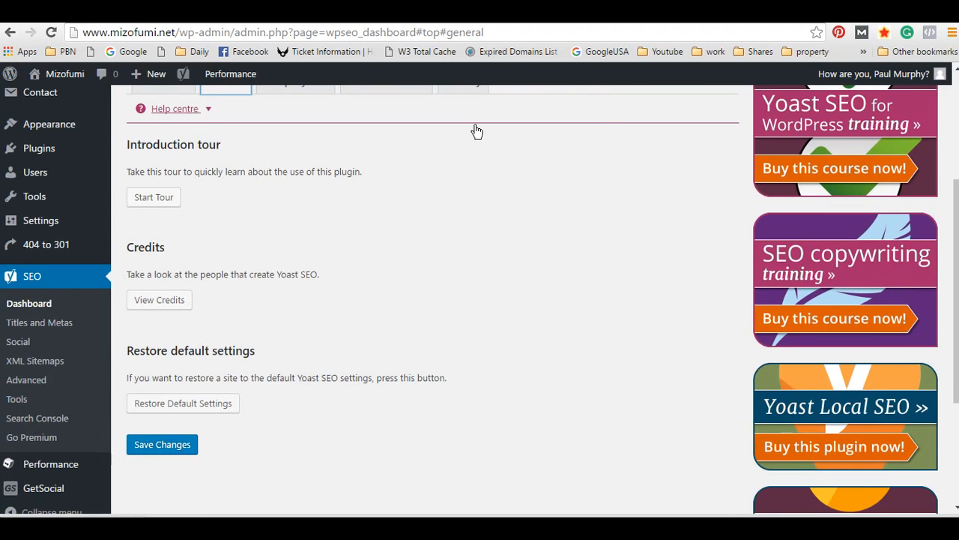
scroll(473, 130, up, 2)
scroll(332, 238, down, 1)
scroll(237, 239, down, 1)
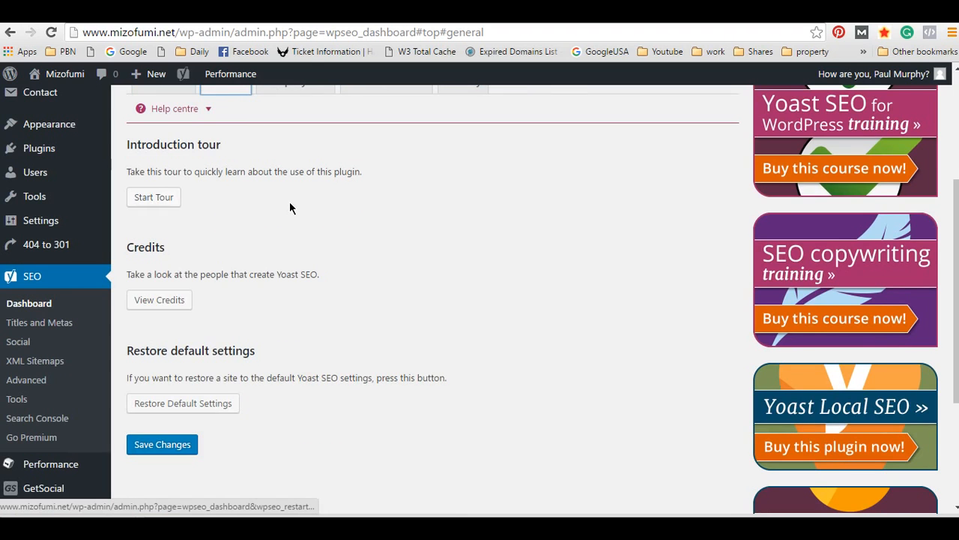
scroll(290, 201, down, 1)
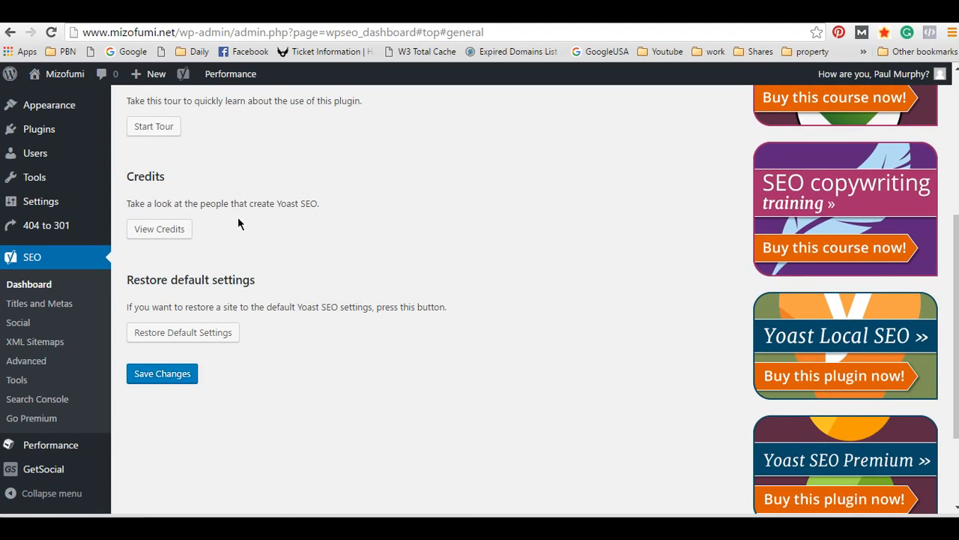
scroll(237, 226, down, 2)
scroll(442, 277, up, 4)
scroll(495, 275, up, 1)
scroll(495, 278, down, 3)
scroll(376, 281, up, 3)
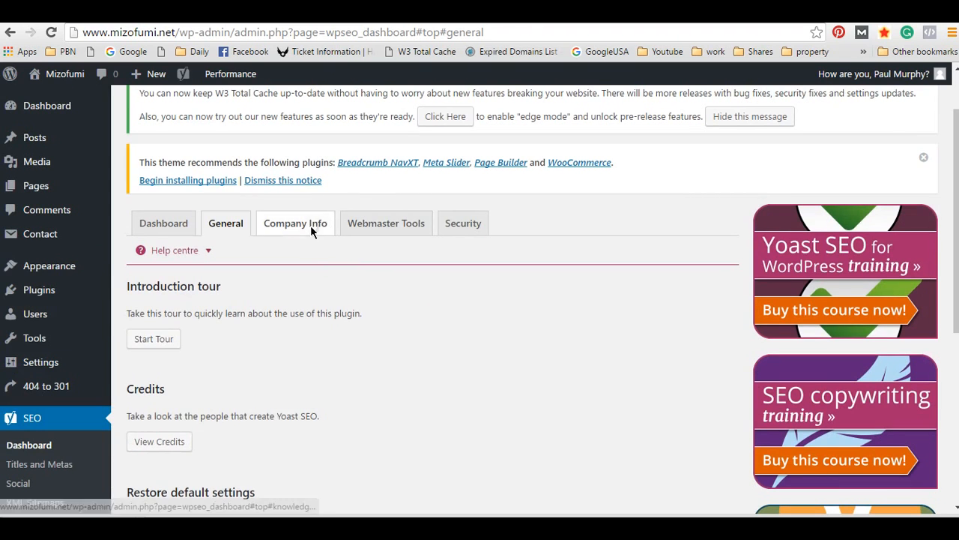
Review the company information settings, including website name, alternate name and company details
click(314, 225)
scroll(375, 240, down, 2)
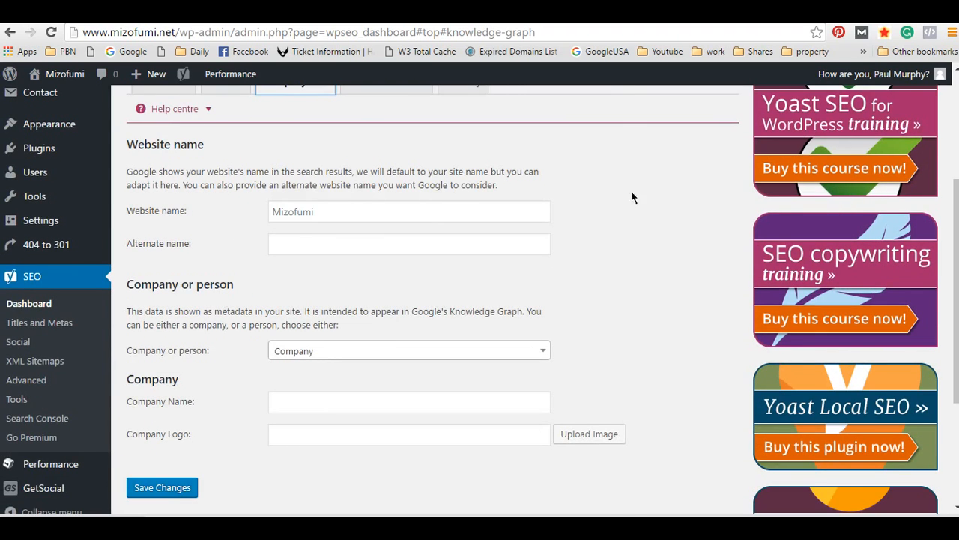
scroll(390, 337, up, 3)
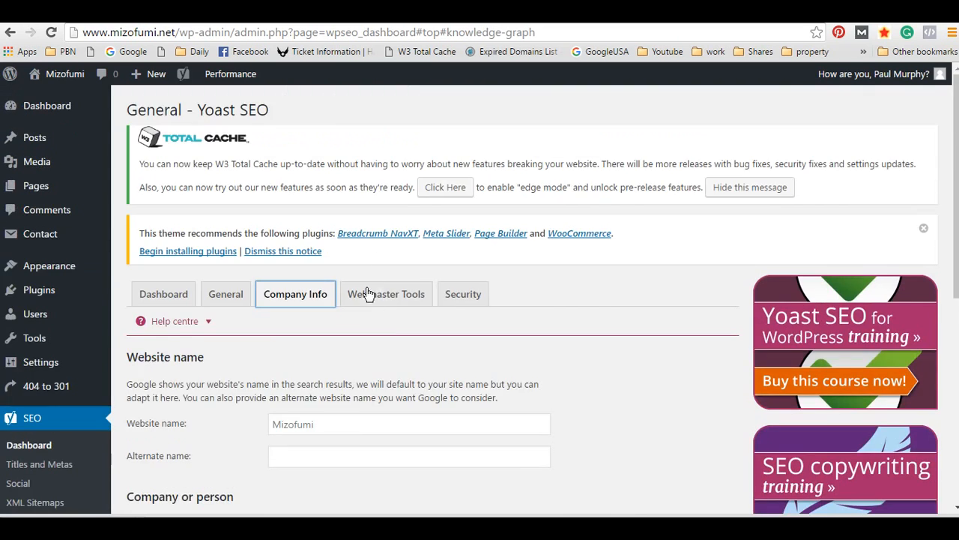
Check the Webmaster Tools verification settings, and save the security settings for the advanced Yoast SEO meta box
click(383, 298)
scroll(450, 295, down, 2)
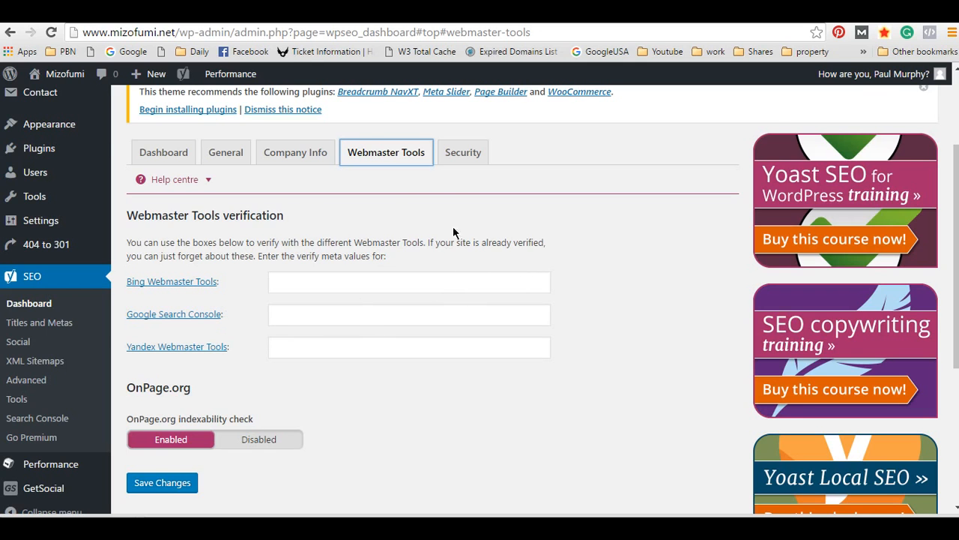
click(459, 157)
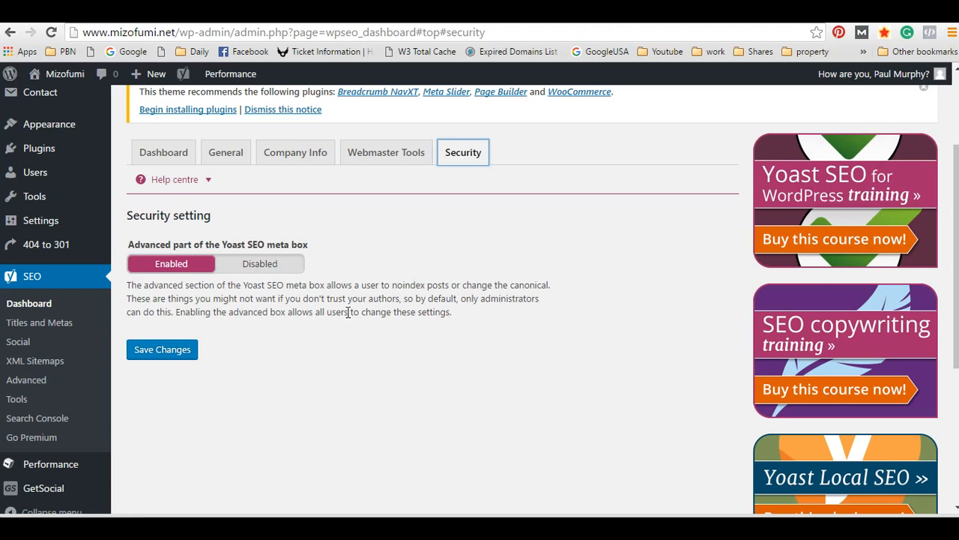
click(164, 352)
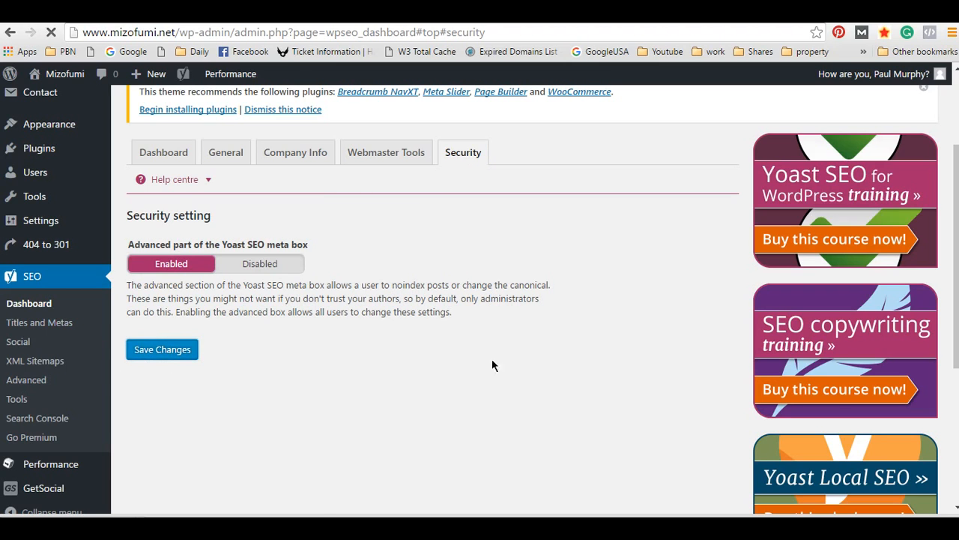
click(381, 154)
click(289, 156)
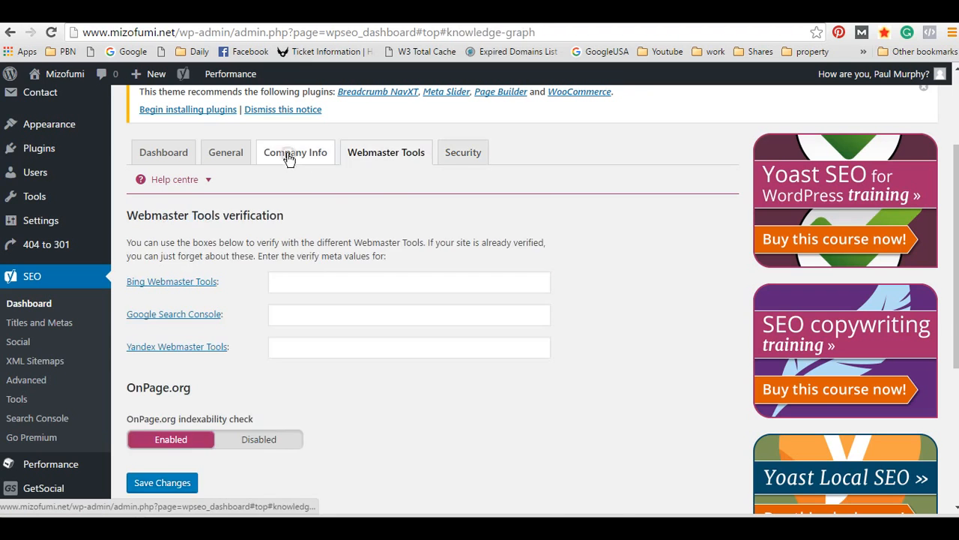
click(214, 159)
click(155, 154)
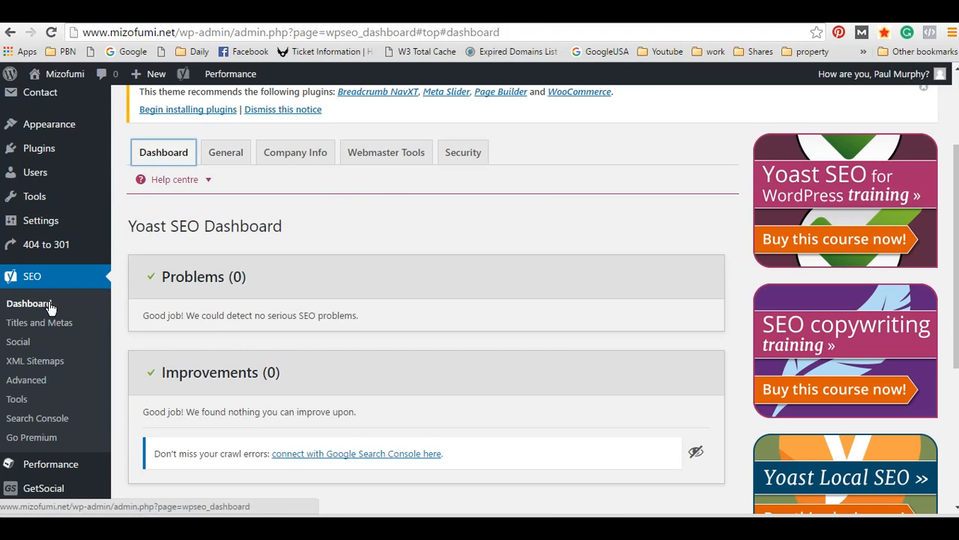
Review the general Titles and Metas options for title separator, readability and keyword analysis, and save them
click(41, 322)
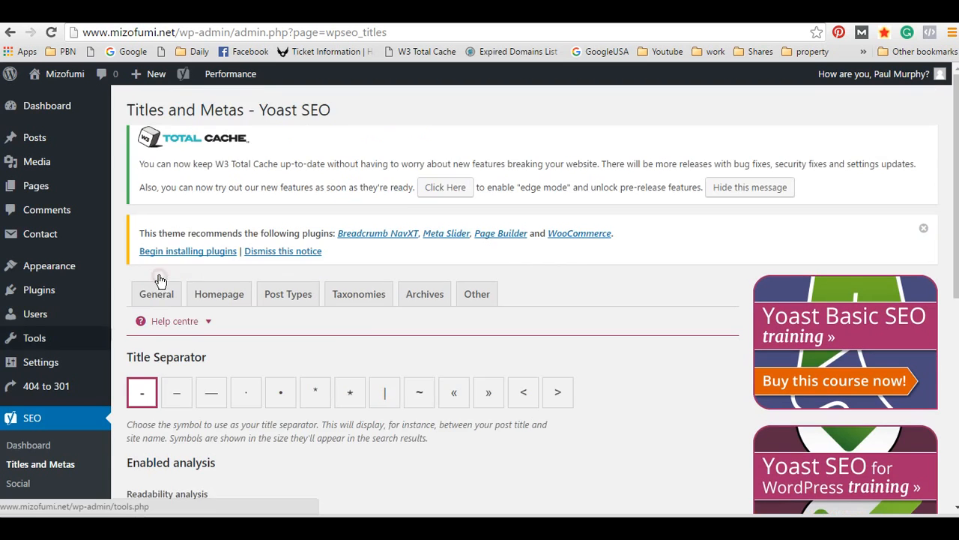
scroll(394, 337, down, 3)
scroll(424, 345, up, 2)
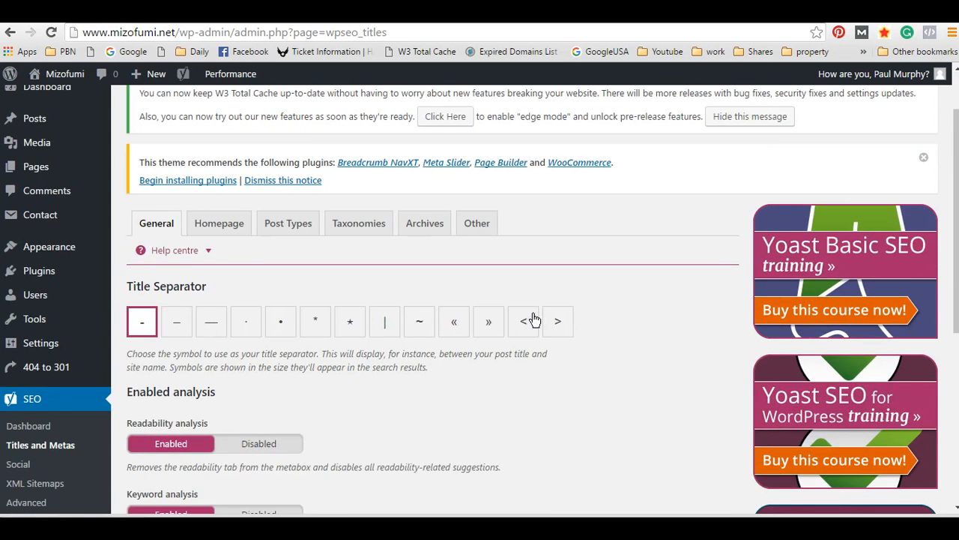
scroll(583, 315, down, 1)
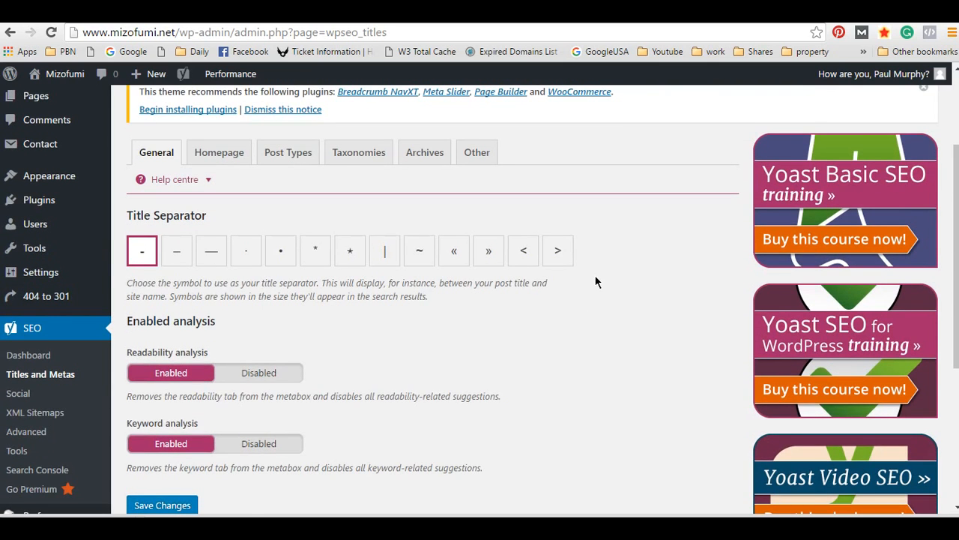
scroll(425, 270, down, 1)
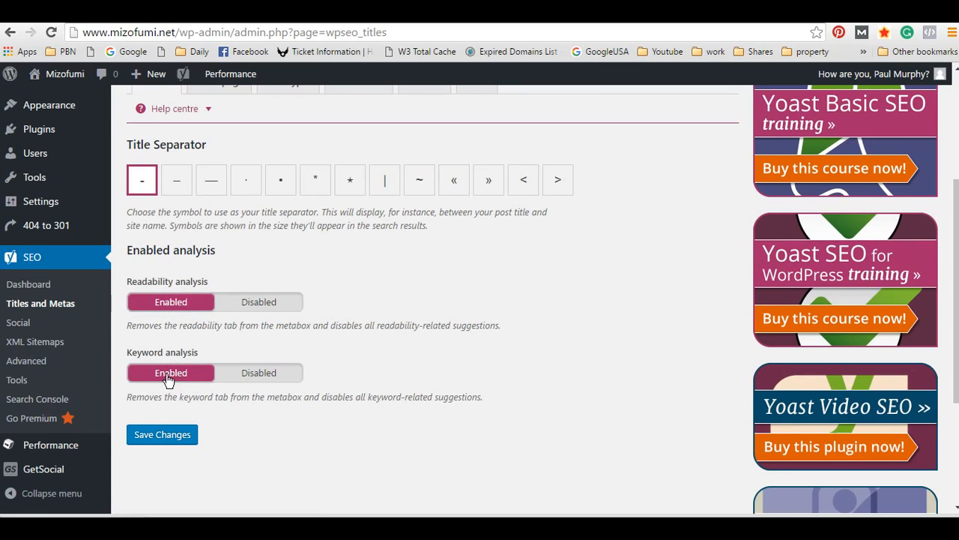
click(180, 438)
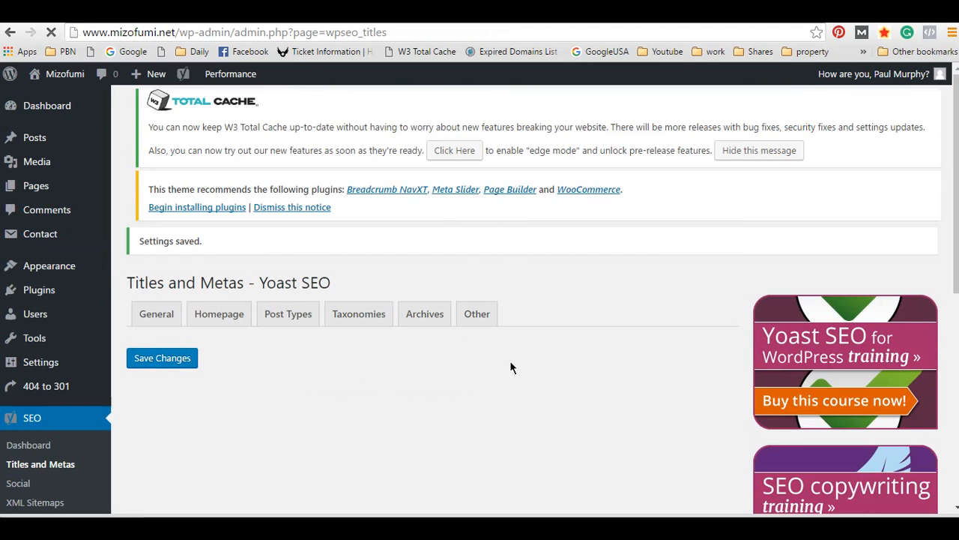
Review the saved general settings and view the Homepage & Front page title options
scroll(450, 330, down, 4)
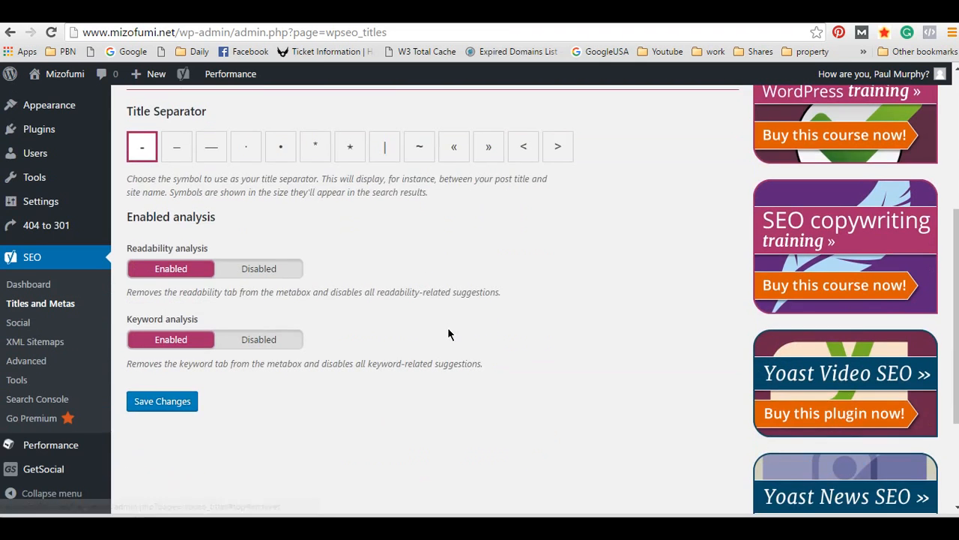
scroll(480, 337, up, 3)
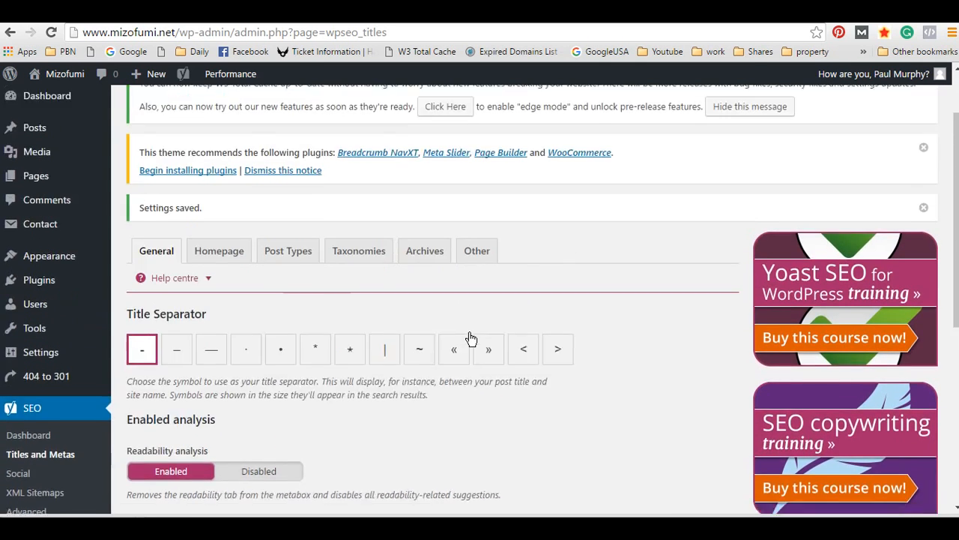
scroll(471, 338, down, 2)
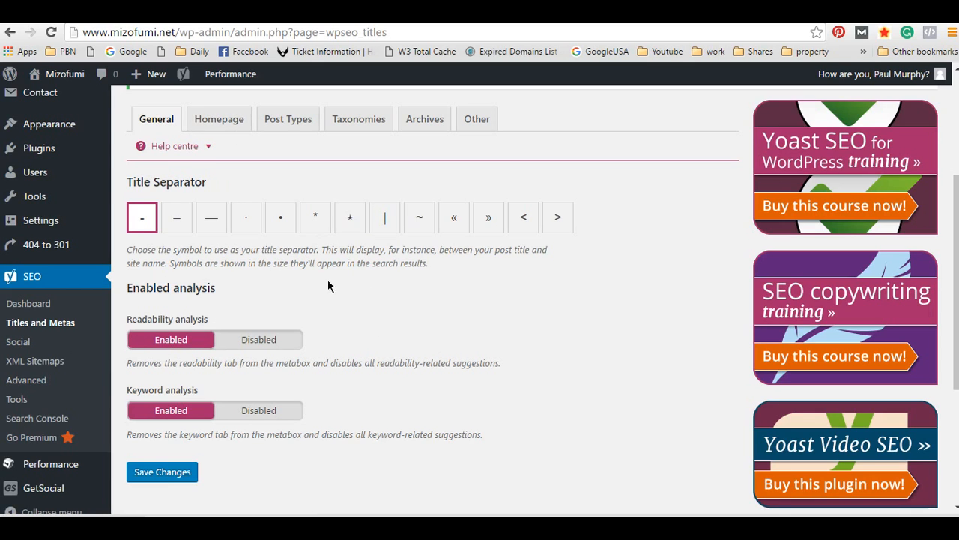
click(234, 123)
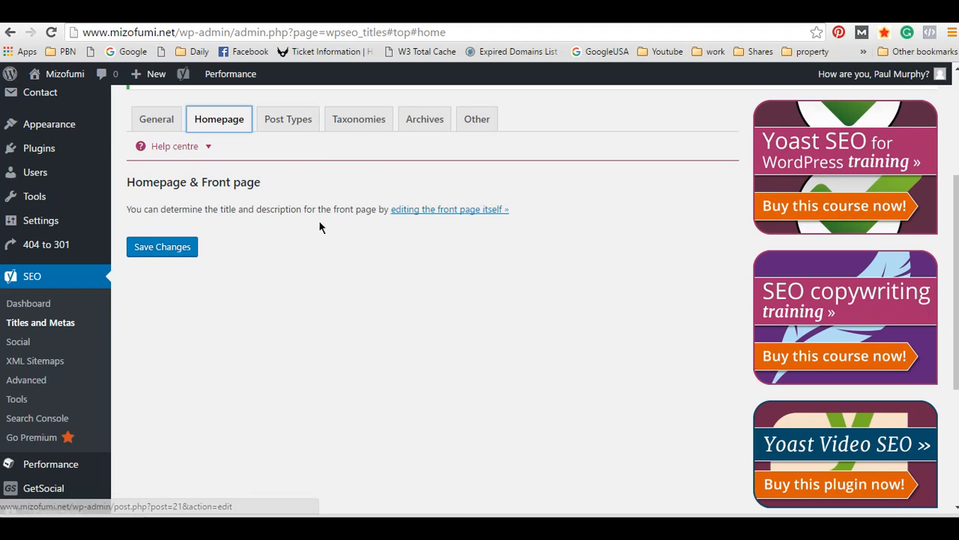
Review the Post Types settings for posts, including title, meta description and meta keywords templates, Meta Robots, snippet date and meta box
click(292, 120)
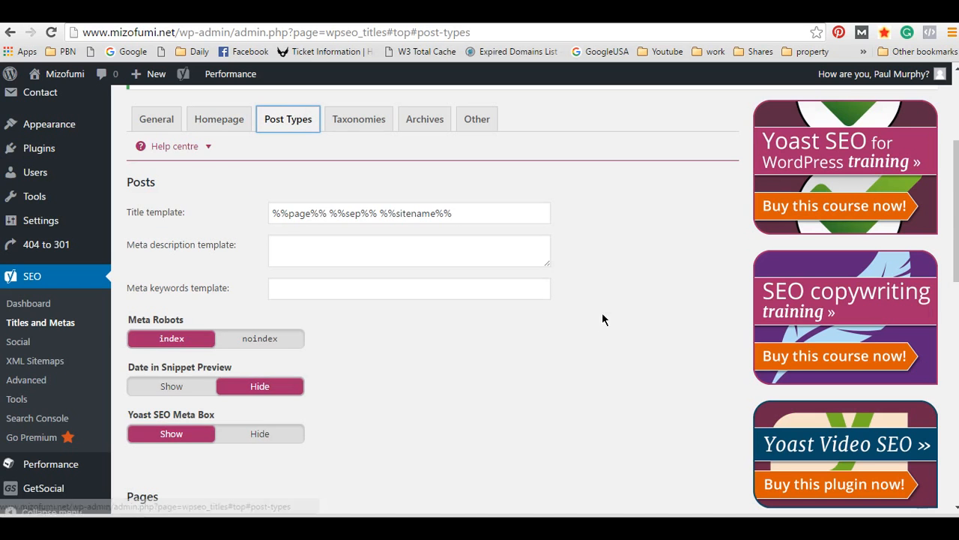
scroll(592, 300, down, 1)
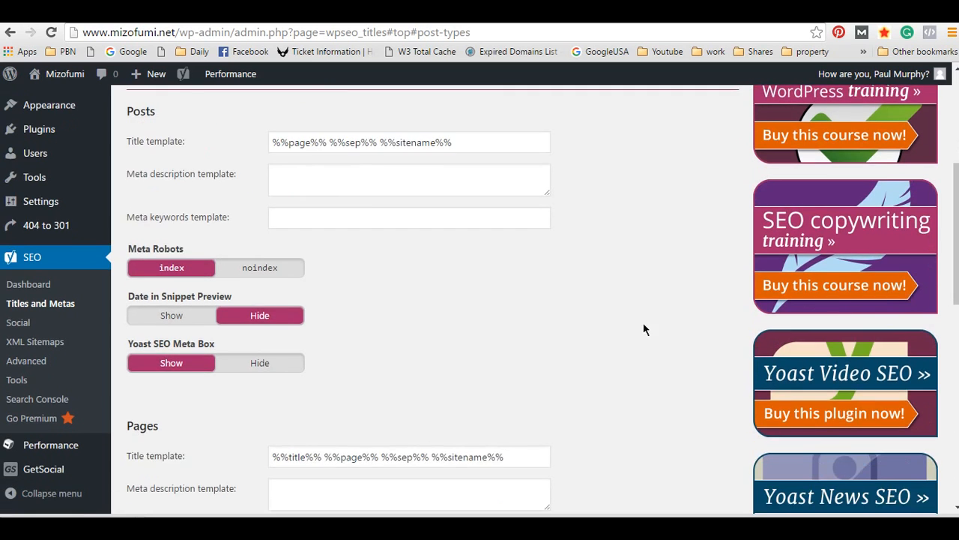
scroll(633, 322, up, 1)
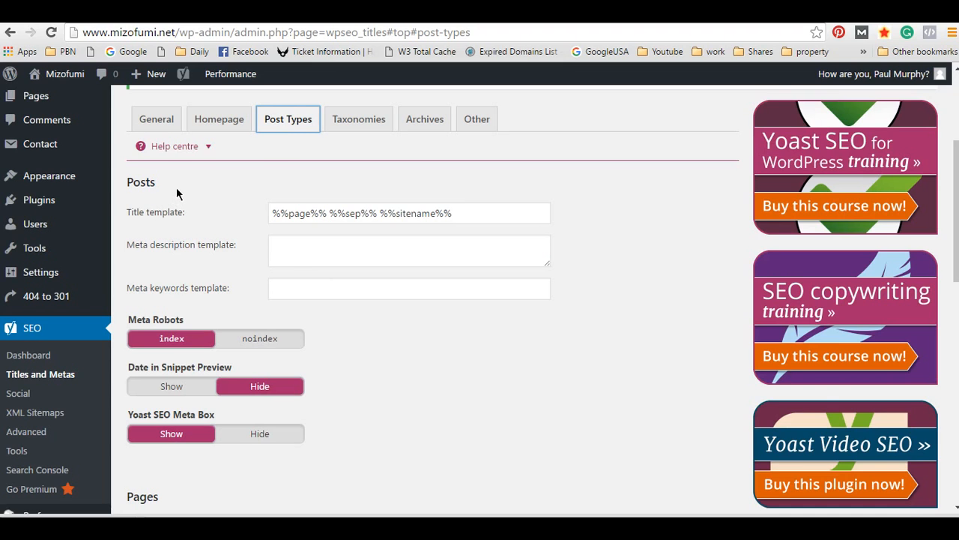
click(271, 212)
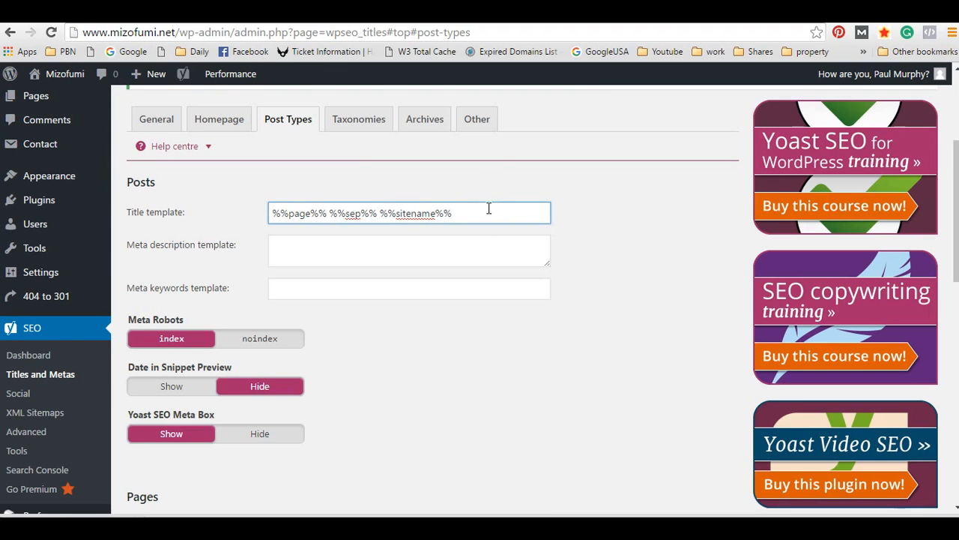
scroll(485, 213, down, 1)
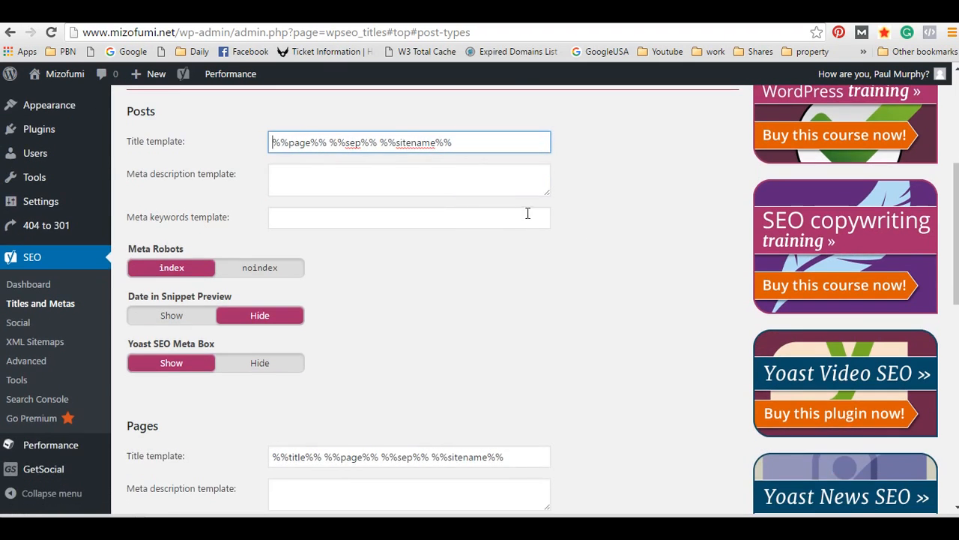
click(348, 189)
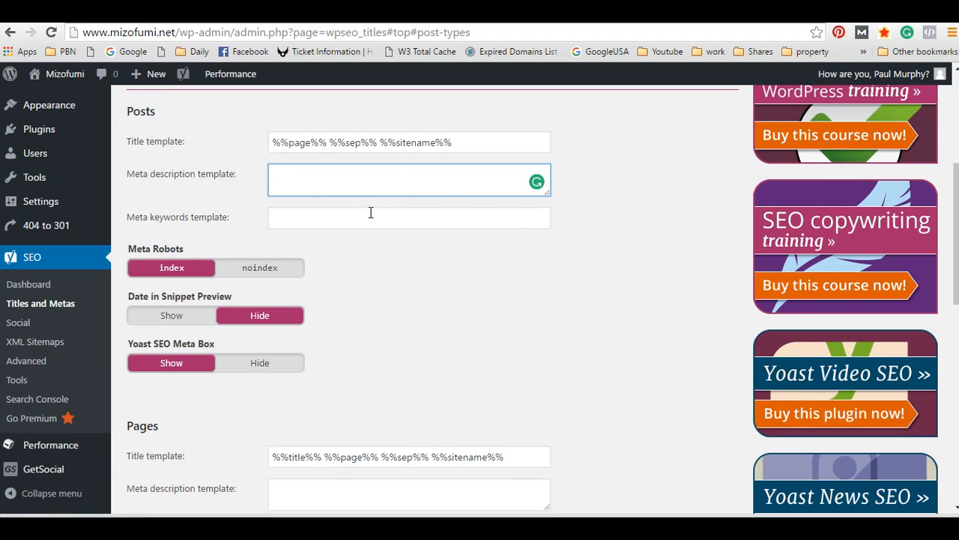
scroll(379, 221, up, 1)
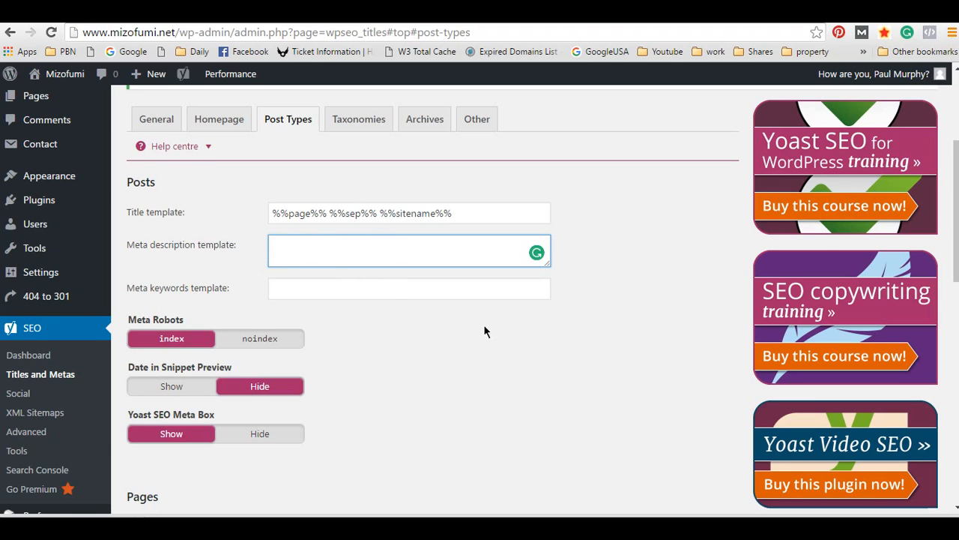
scroll(446, 321, down, 1)
click(324, 216)
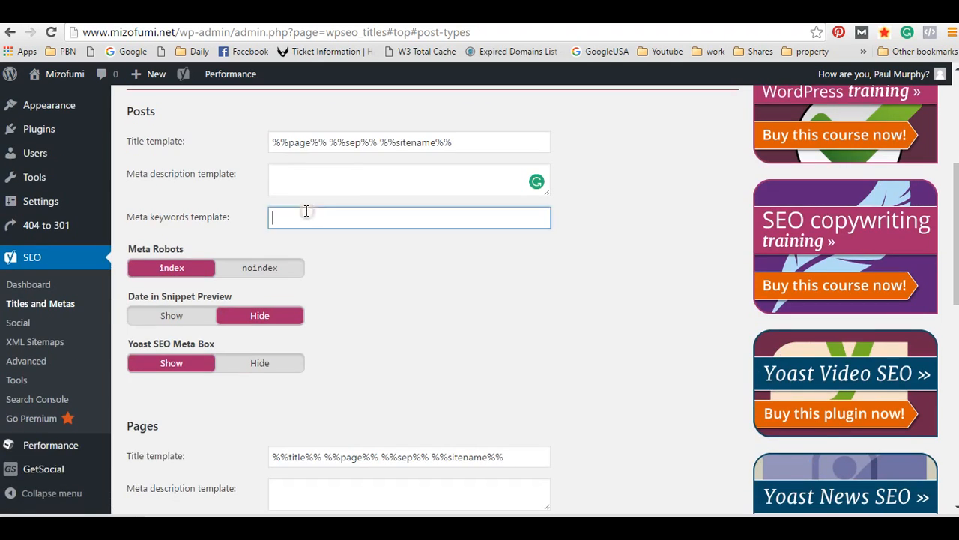
scroll(595, 251, down, 1)
scroll(519, 287, up, 1)
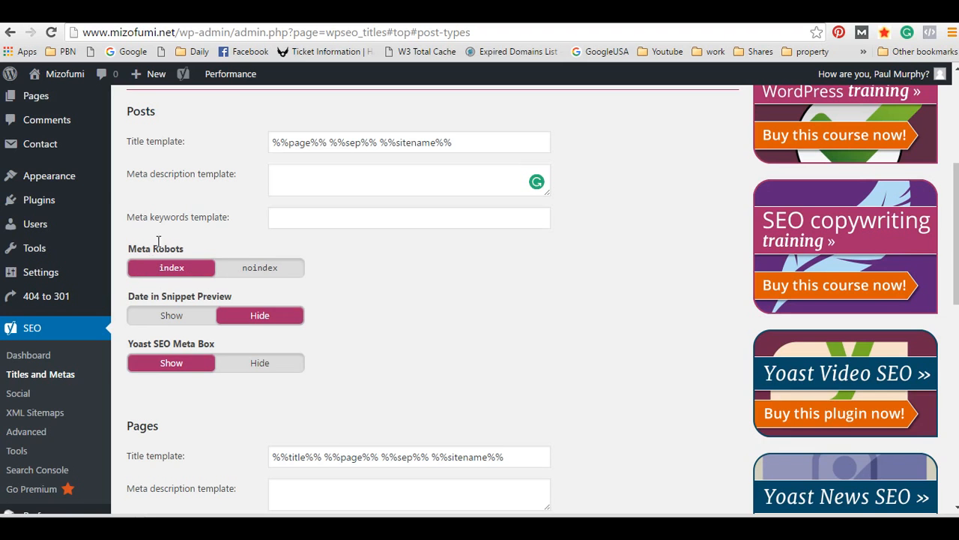
scroll(210, 292, up, 1)
scroll(332, 342, down, 1)
scroll(292, 333, up, 2)
Review the Taxonomies templates and Meta Robots options for categories and tags, and view the author archives settings
click(359, 196)
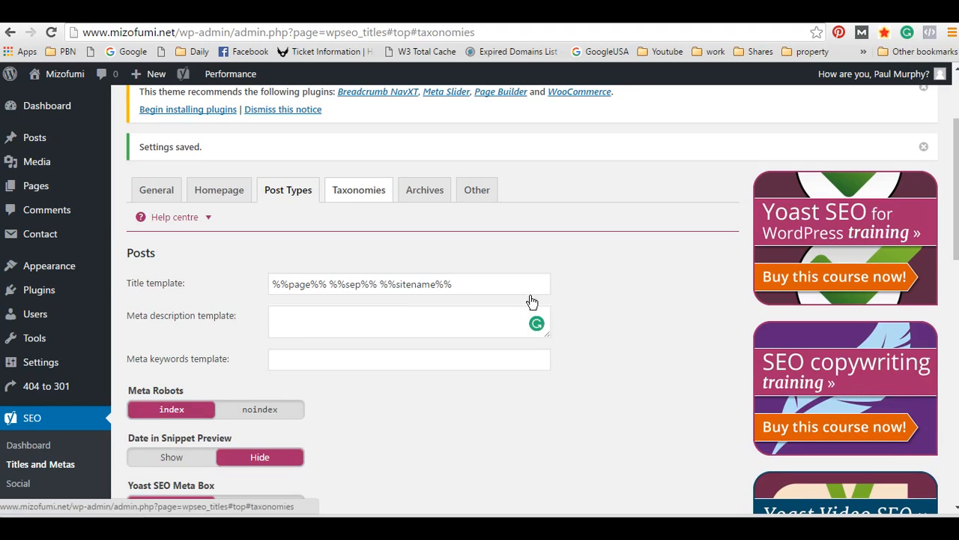
scroll(599, 337, down, 1)
scroll(600, 336, up, 1)
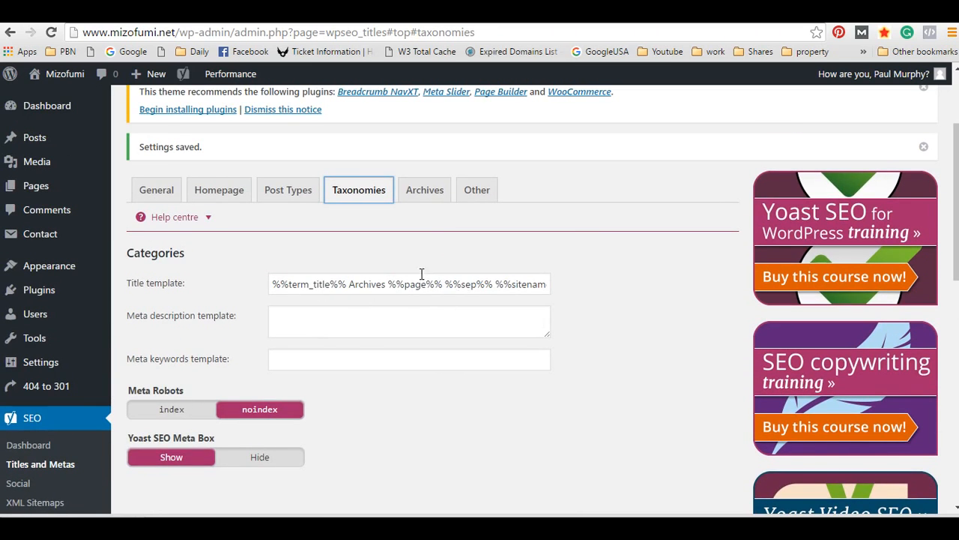
scroll(385, 353, down, 1)
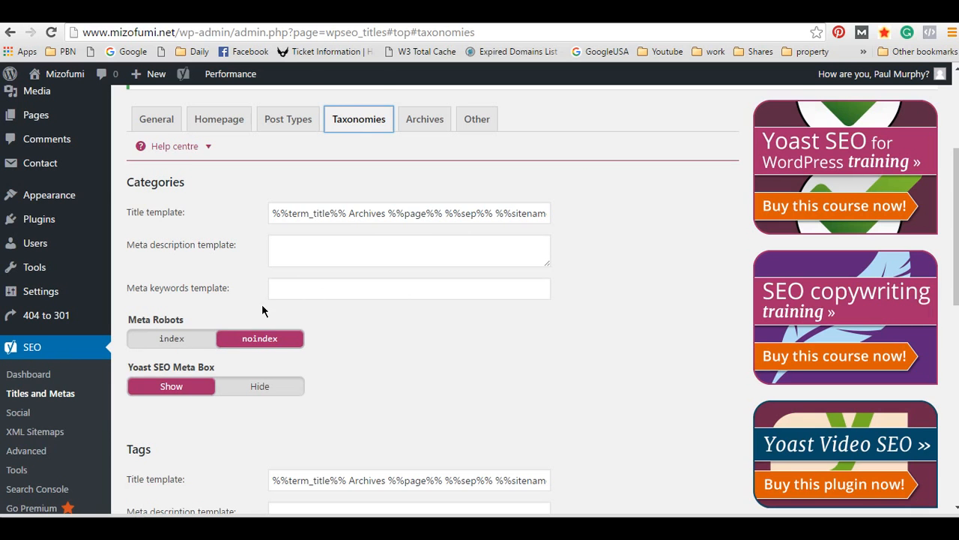
scroll(281, 362, down, 1)
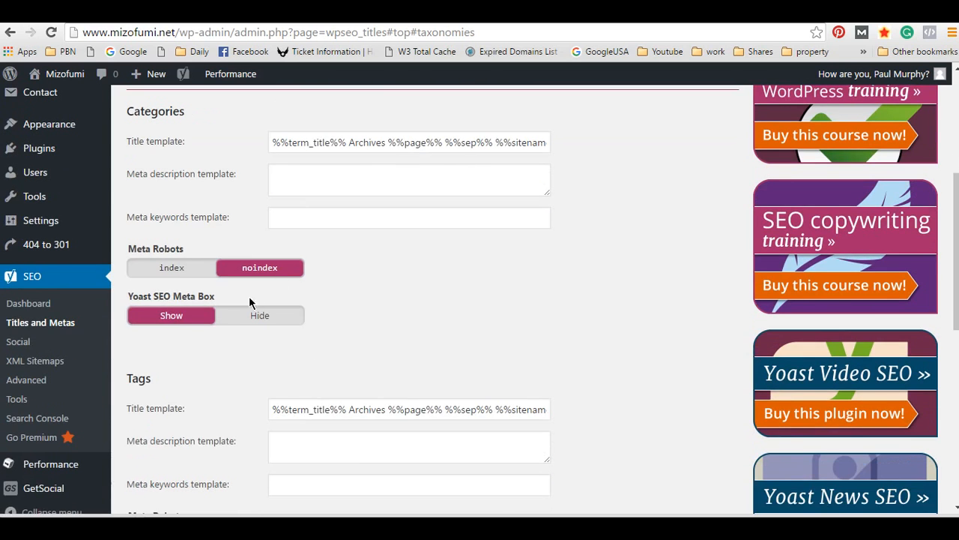
scroll(260, 296, up, 1)
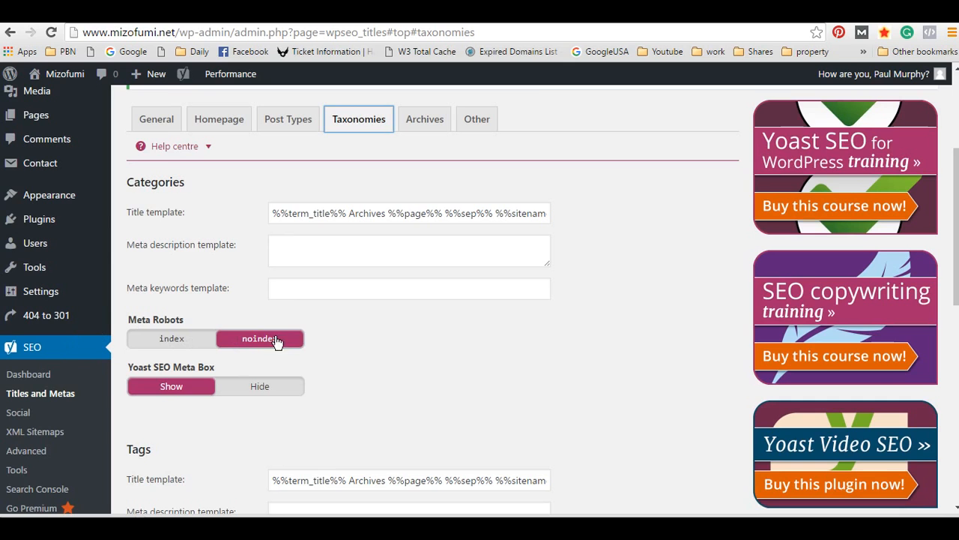
click(424, 125)
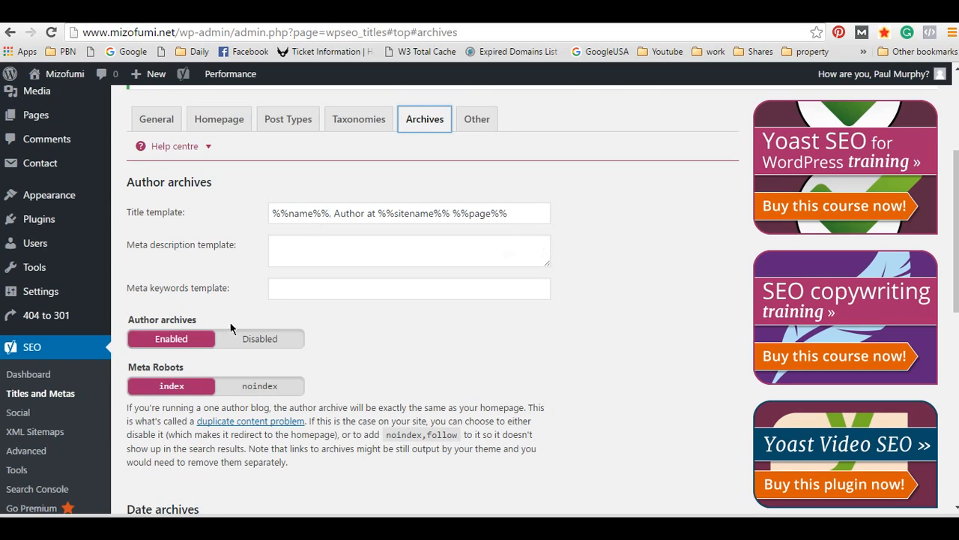
Keep the site-wide noodp meta robots tag set to Disabled and save the sitewide meta settings
click(487, 124)
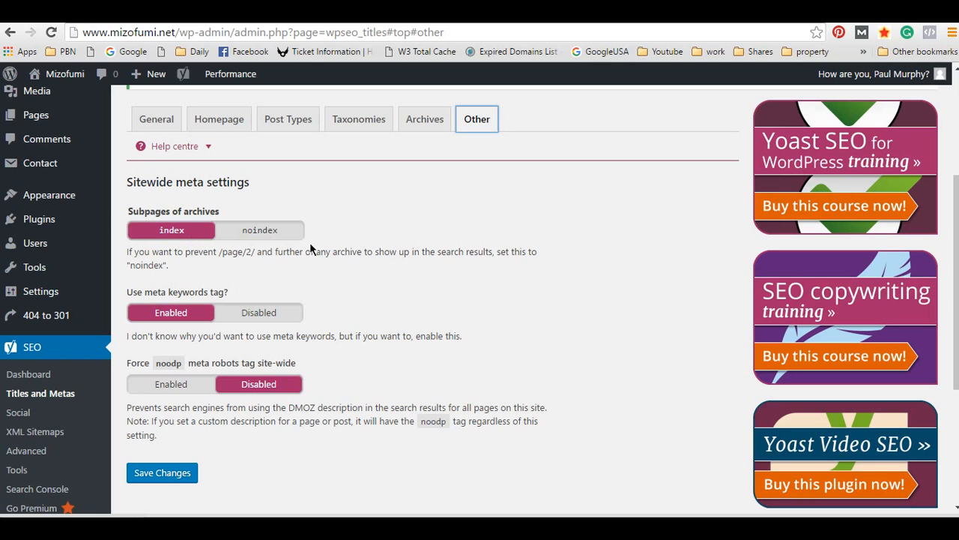
scroll(274, 289, down, 1)
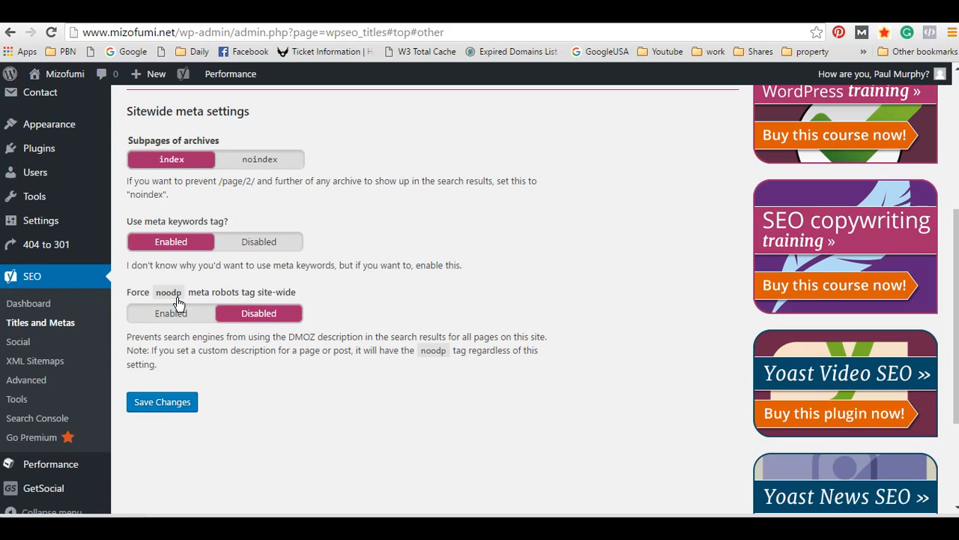
click(273, 315)
click(257, 317)
click(166, 405)
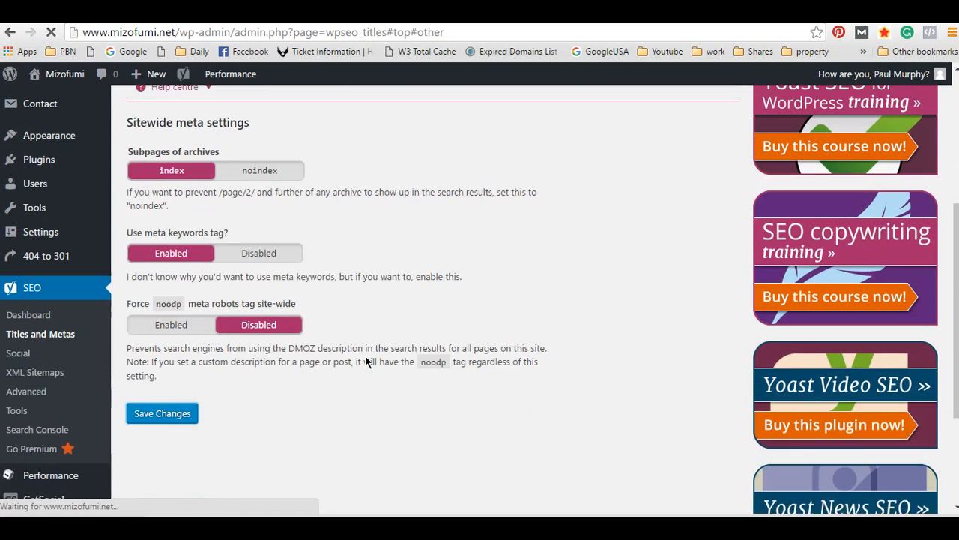
Open the Yoast Social settings and examine the social profile fields, from Facebook Page URL to Google+ URL
click(21, 342)
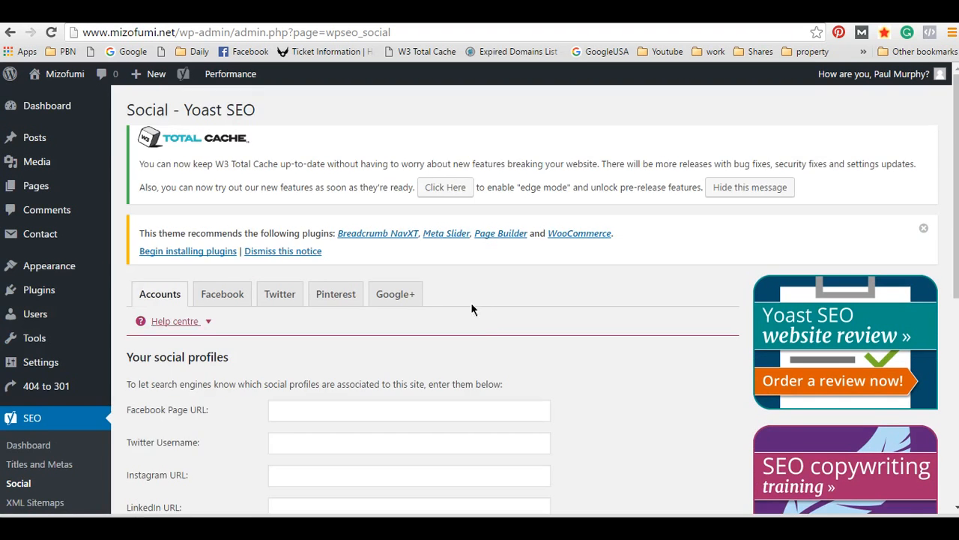
scroll(525, 307, down, 3)
scroll(477, 324, up, 1)
scroll(487, 276, down, 2)
scroll(480, 317, up, 3)
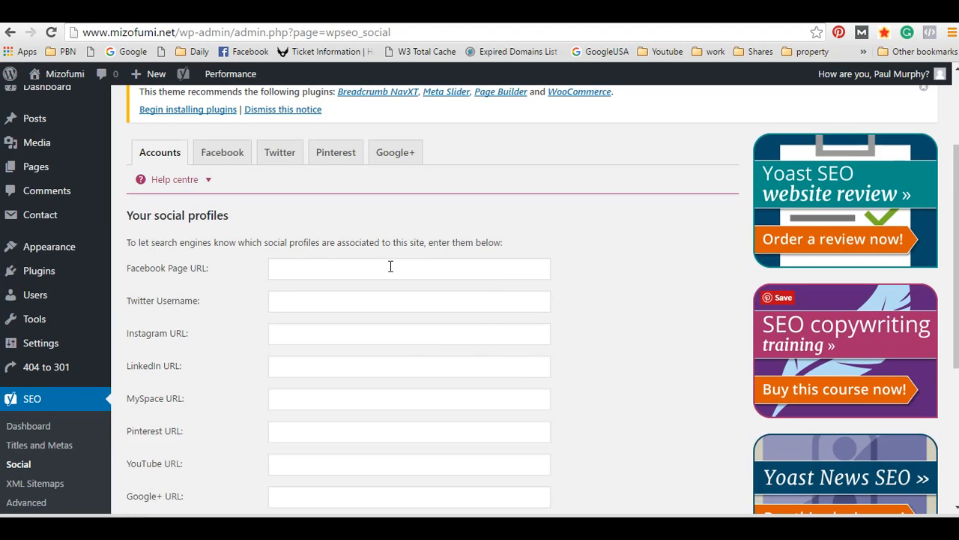
scroll(322, 270, down, 3)
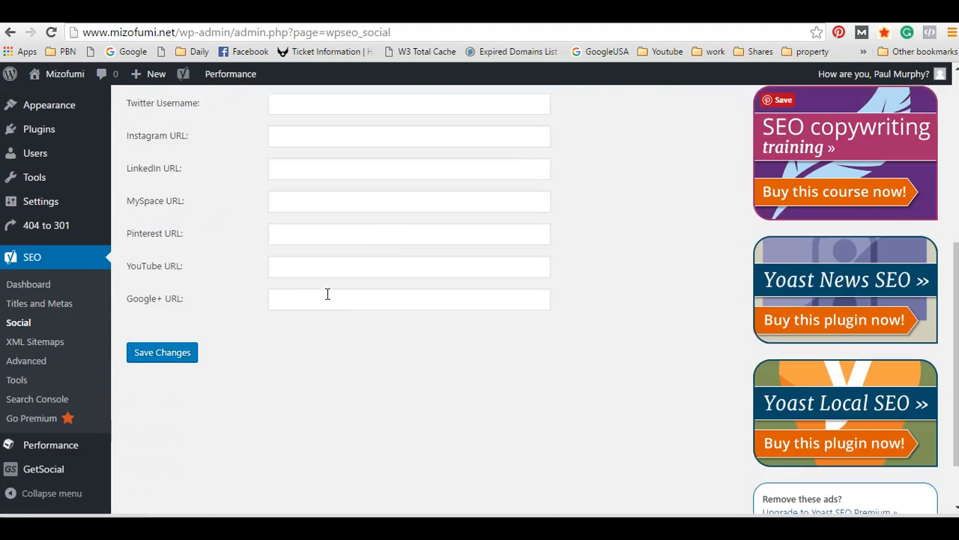
scroll(311, 345, up, 2)
scroll(255, 240, down, 1)
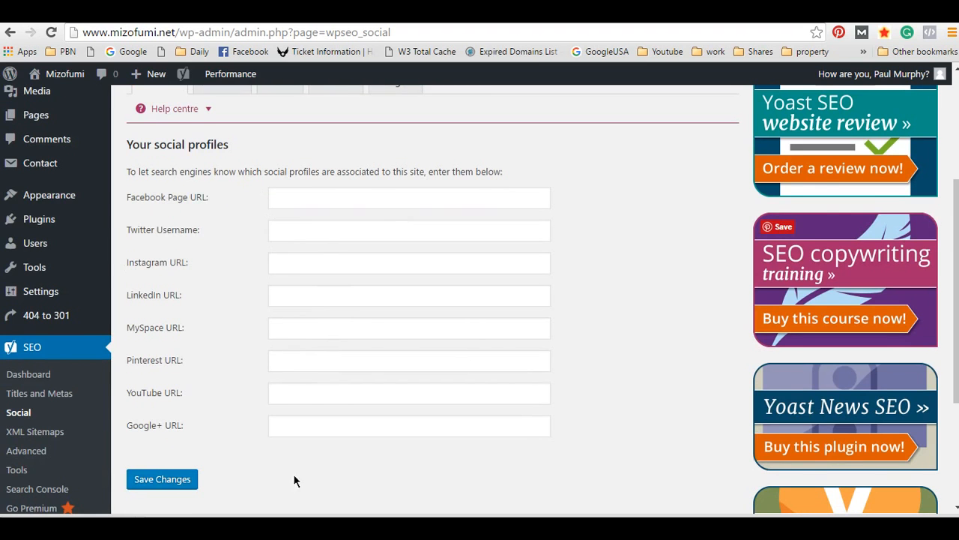
scroll(267, 197, up, 4)
scroll(240, 210, down, 2)
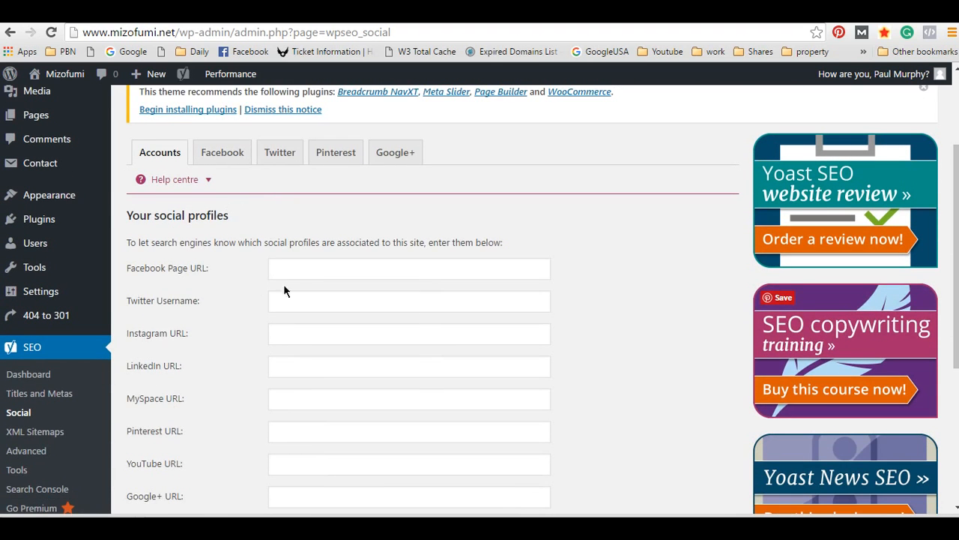
scroll(307, 275, down, 2)
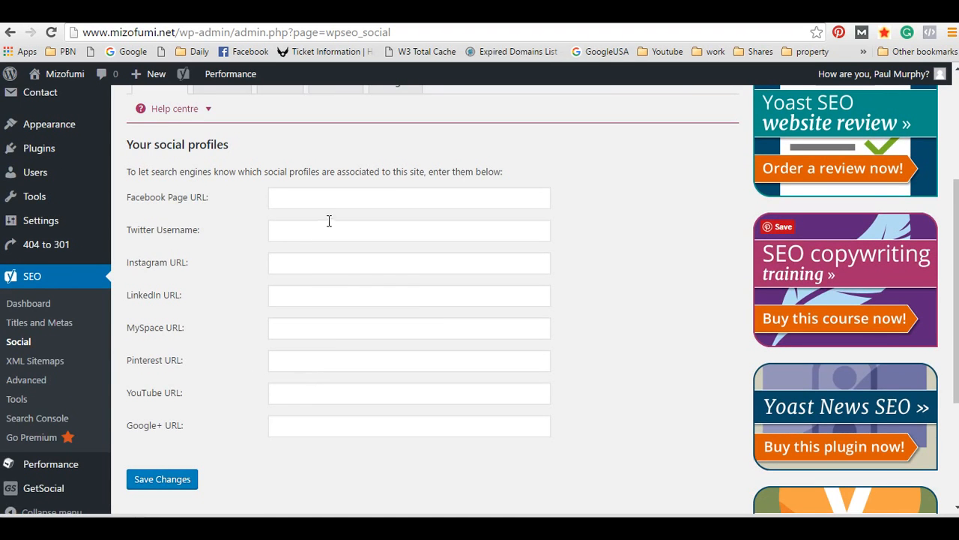
scroll(343, 218, up, 4)
scroll(336, 237, down, 2)
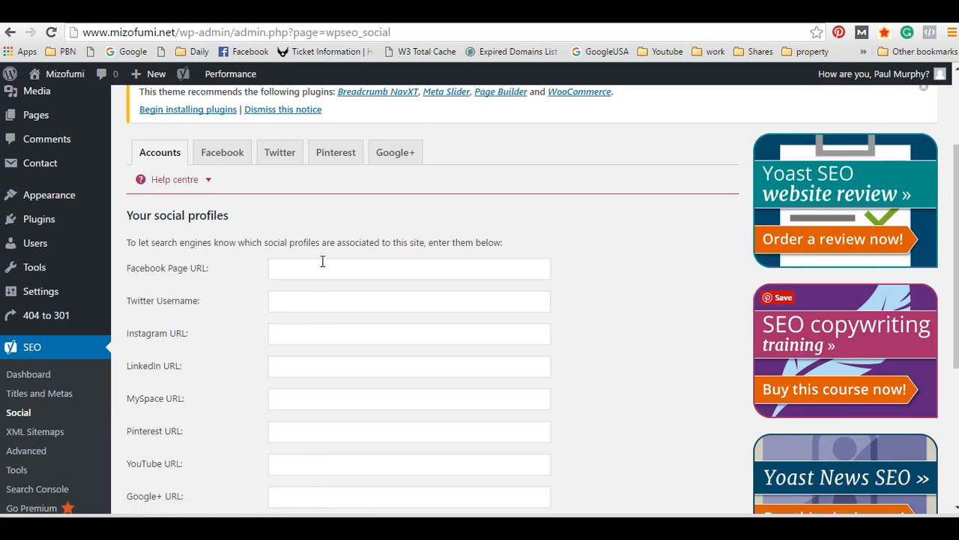
scroll(299, 275, down, 2)
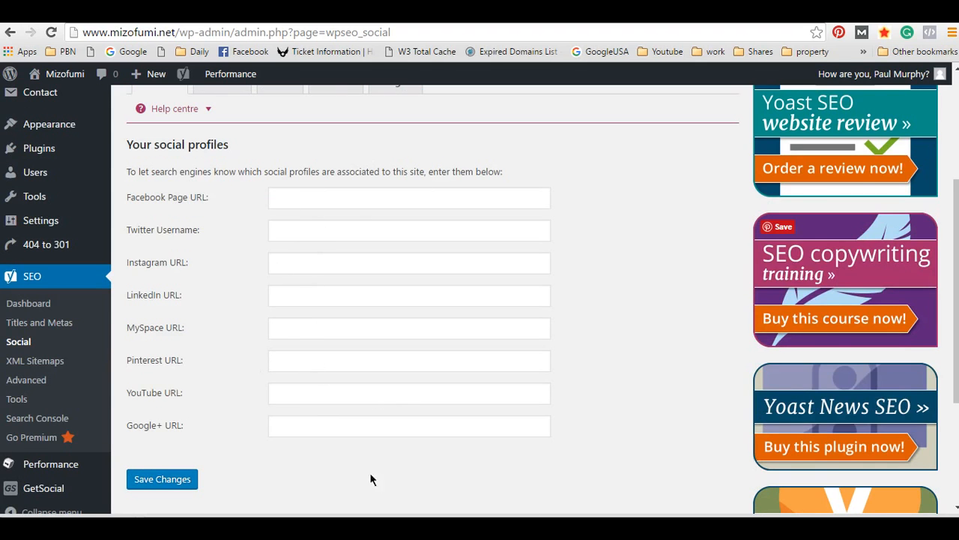
scroll(298, 353, up, 4)
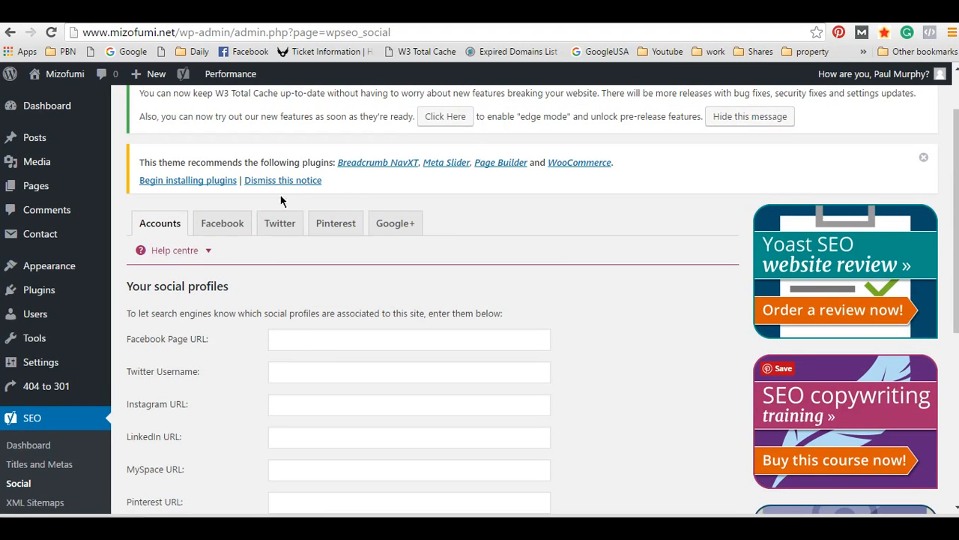
Review the Facebook settings, including Open Graph meta data, default image, Facebook Insights admins and App ID
click(237, 223)
scroll(346, 267, down, 2)
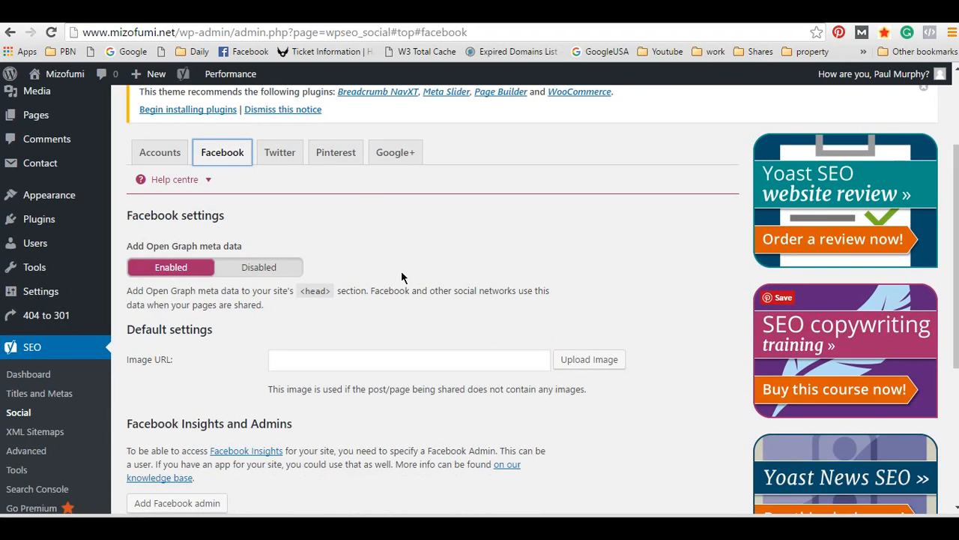
scroll(567, 235, down, 2)
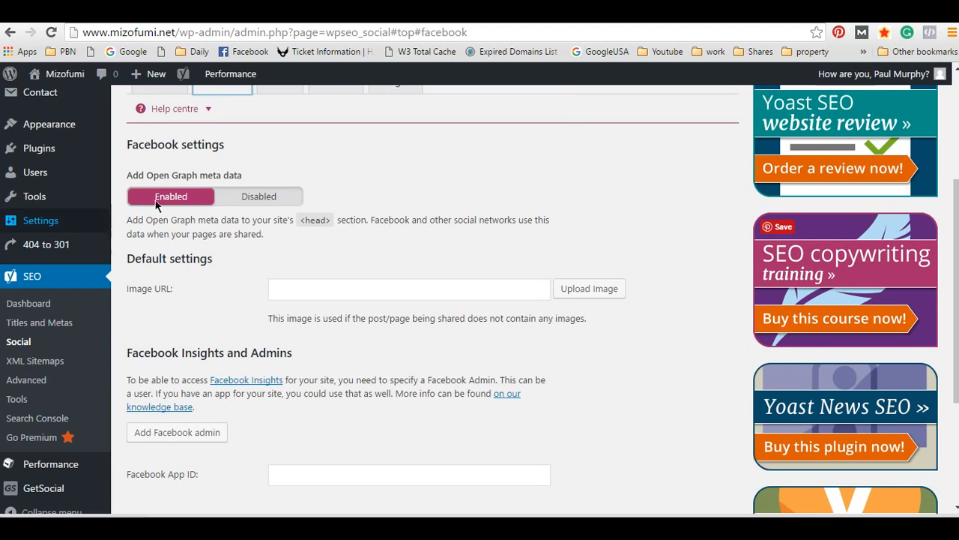
scroll(512, 214, down, 2)
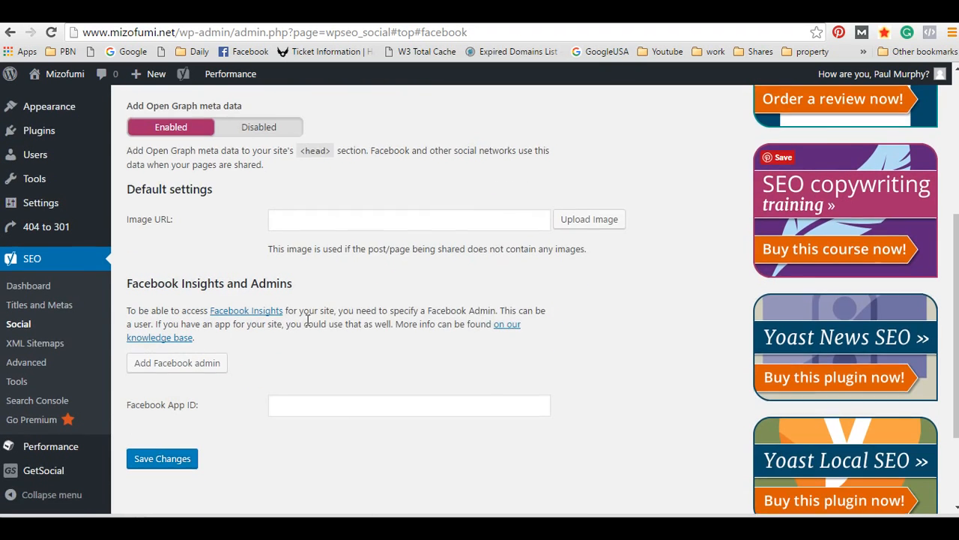
scroll(348, 409, up, 4)
View the Twitter card settings, followed by the Pinterest and Google+ settings
click(289, 158)
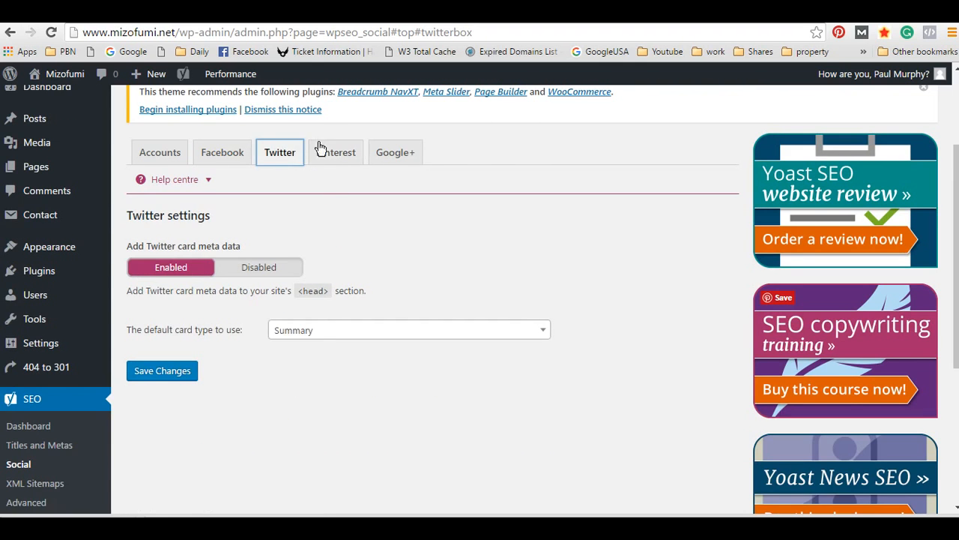
click(337, 159)
click(396, 156)
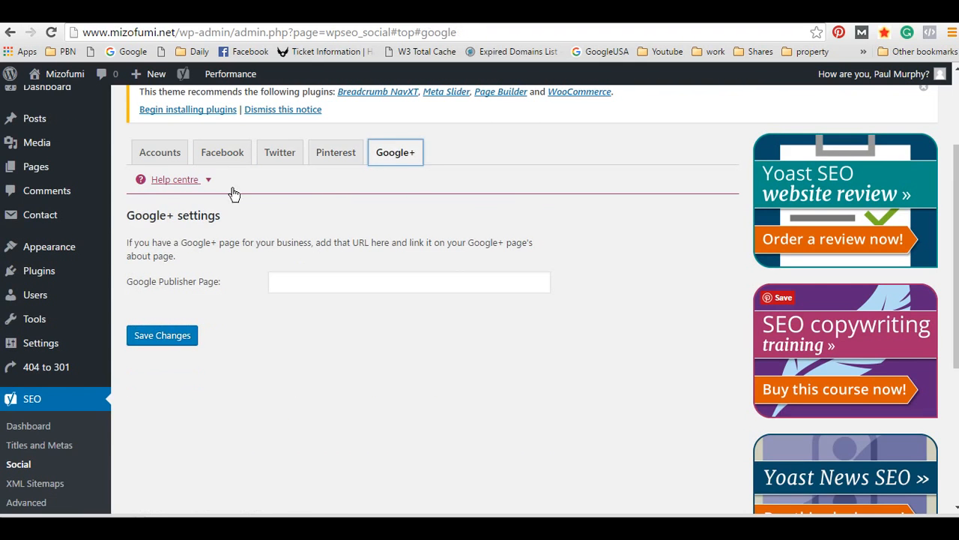
Return to the social accounts settings and look over the profile fields again
click(183, 164)
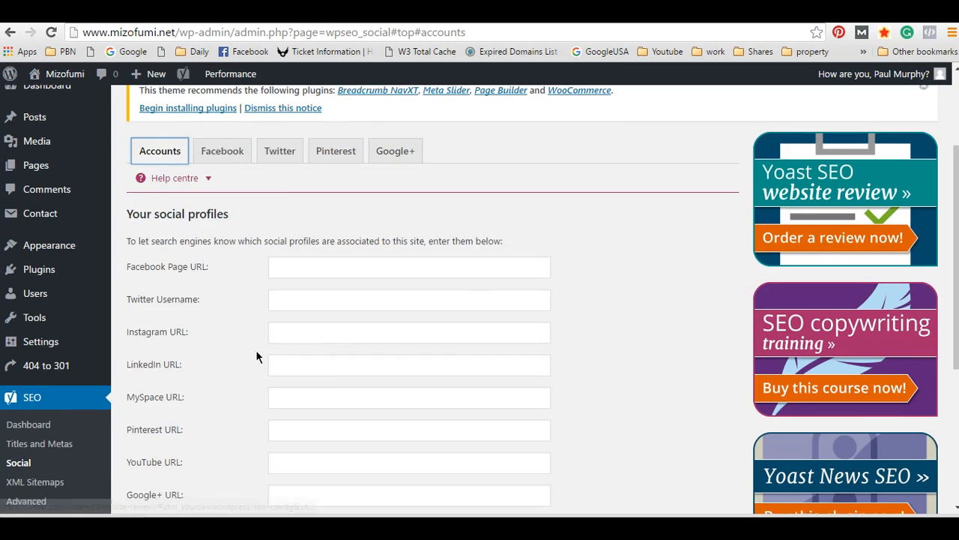
scroll(554, 355, down, 4)
scroll(255, 382, down, 2)
Open the XML Sitemaps settings and review the general options, including the sitemap link and entries per sitemap page
click(56, 342)
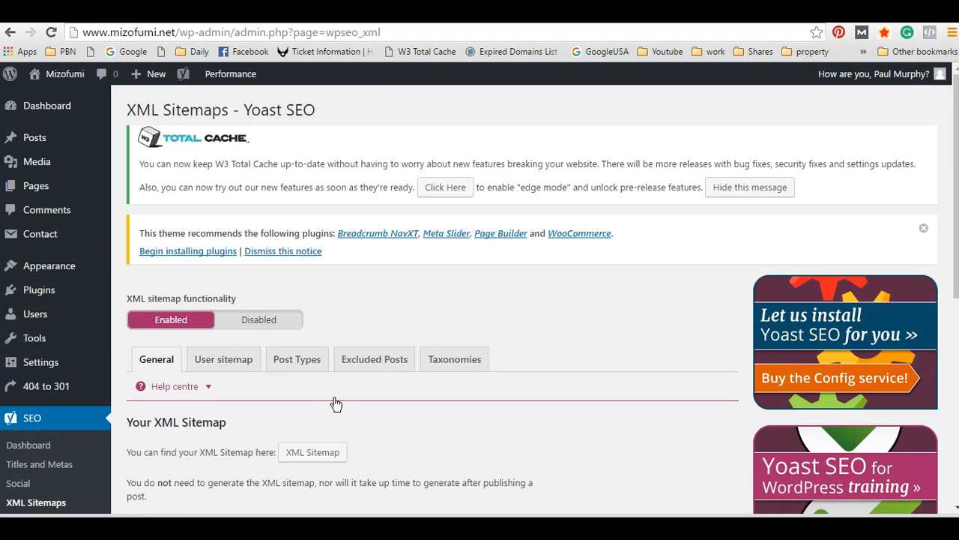
scroll(465, 337, down, 5)
scroll(478, 291, up, 3)
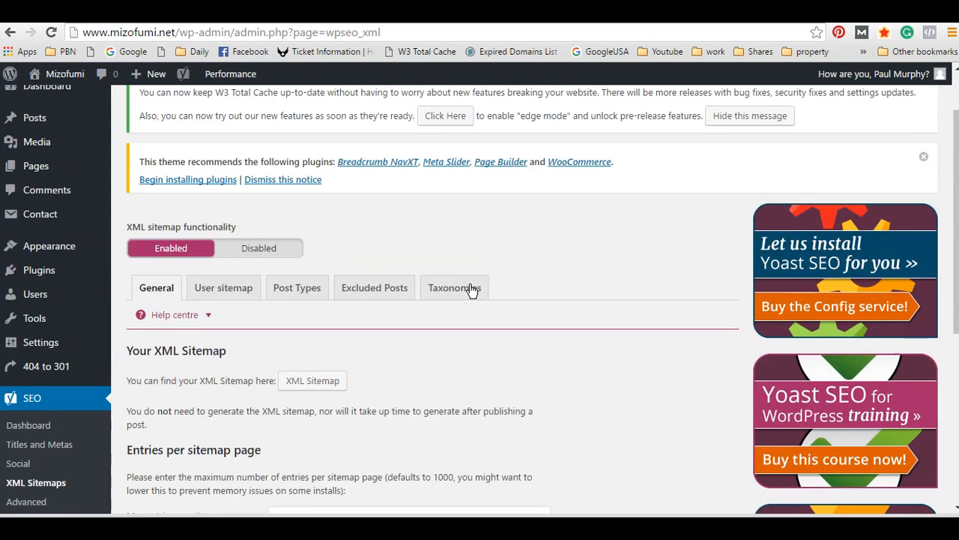
View the site's generated XML sitemap index from the general sitemap settings, then close it
scroll(571, 244, down, 2)
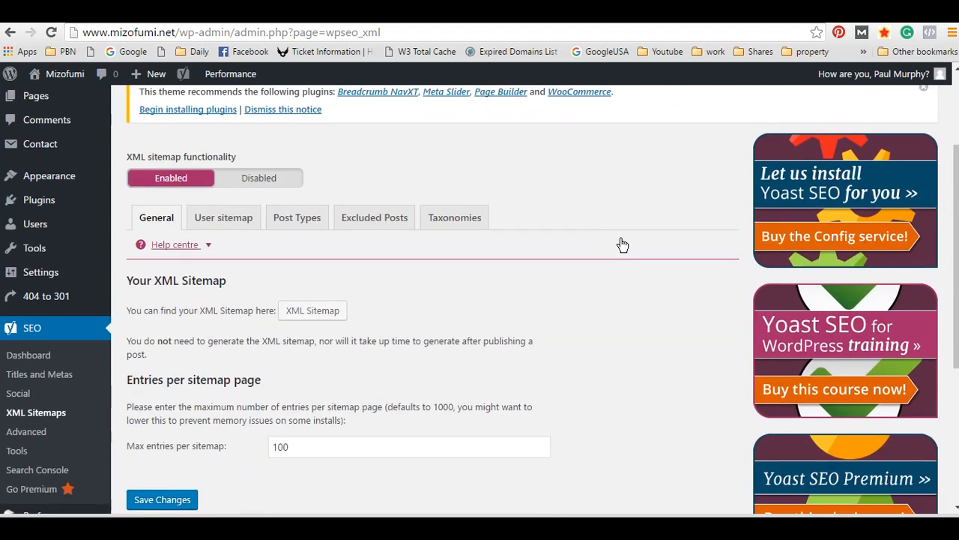
scroll(247, 286, down, 2)
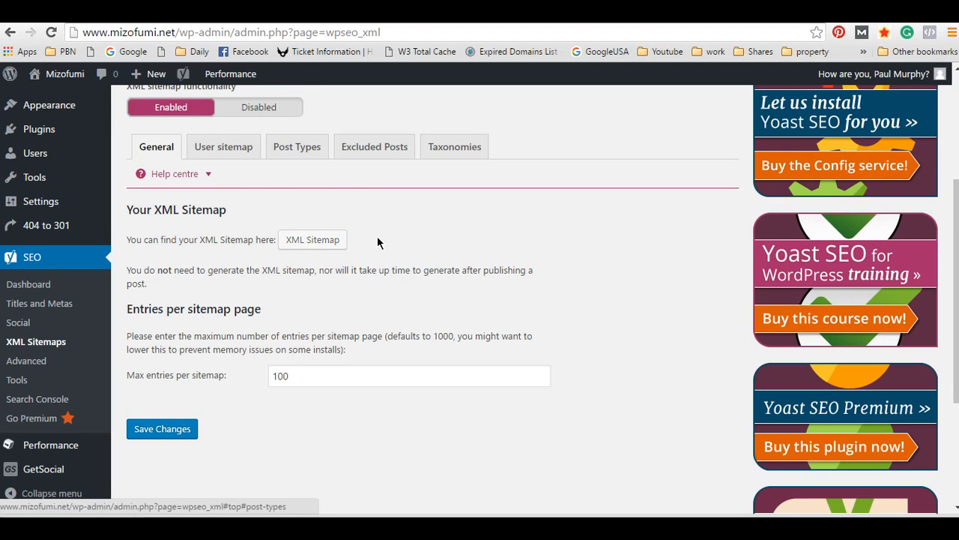
click(327, 239)
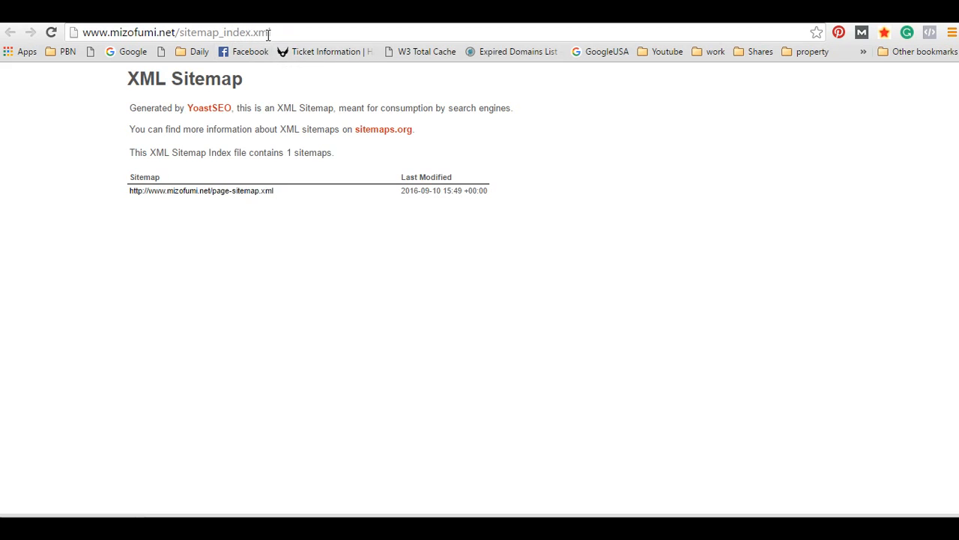
key(ctrl+w)
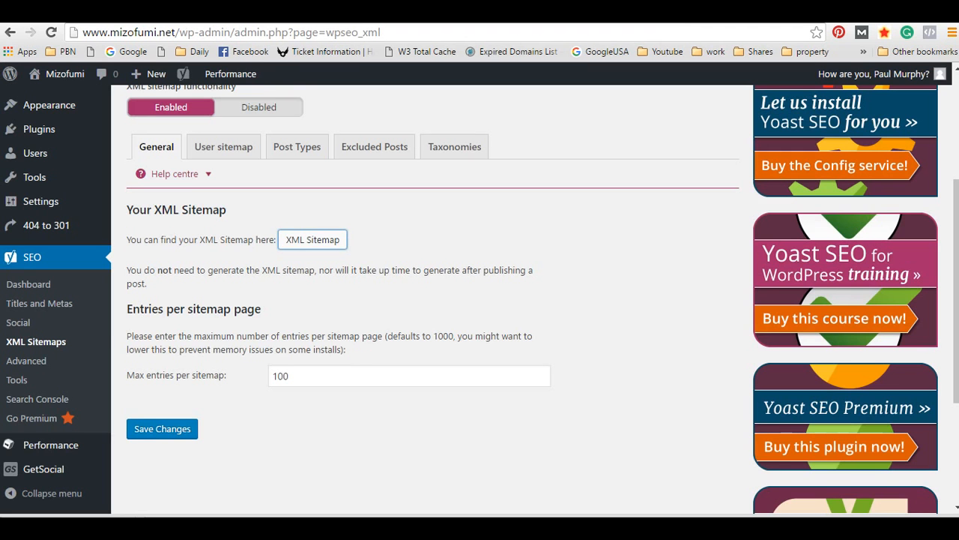
Set the maximum entries per sitemap to 100 and save the sitemap settings
click(323, 377)
text(0)
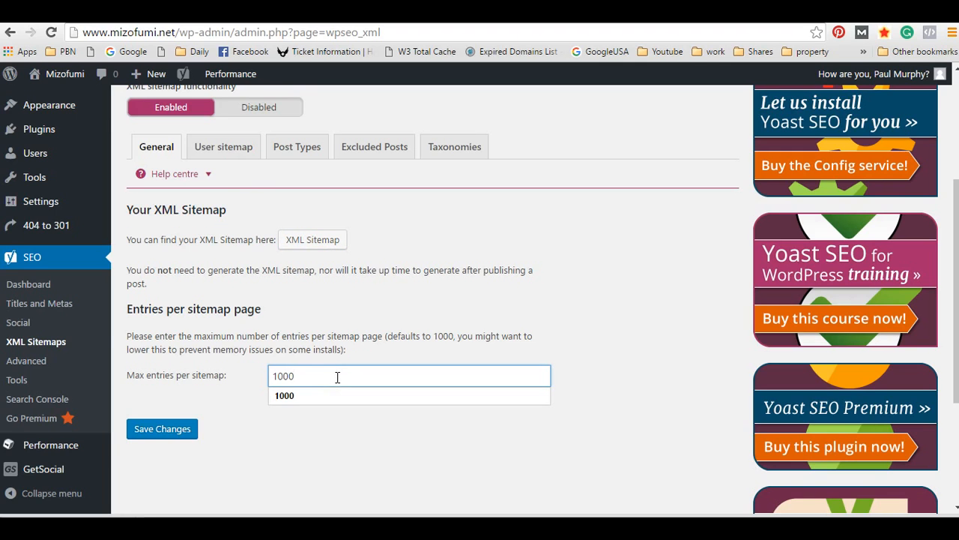
key(BackSpace)
click(297, 414)
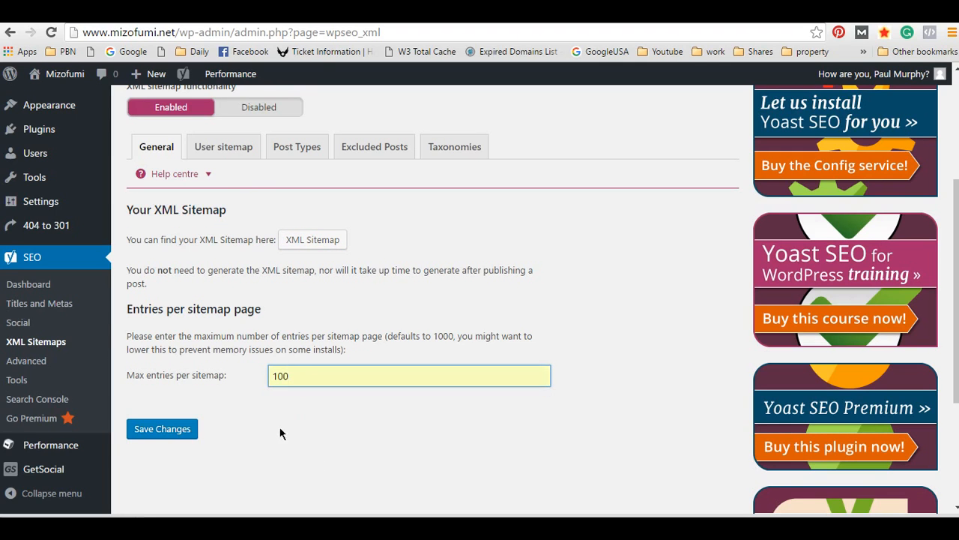
click(332, 340)
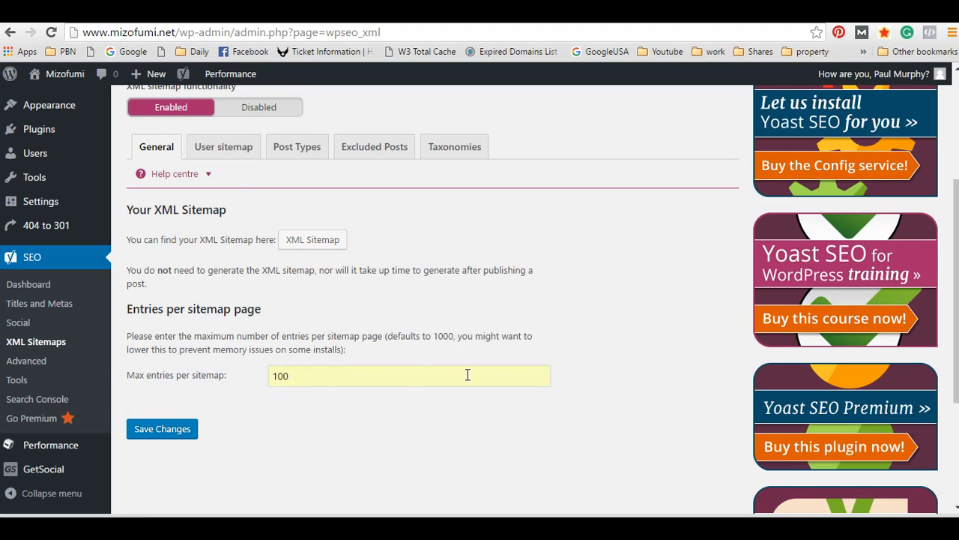
click(159, 440)
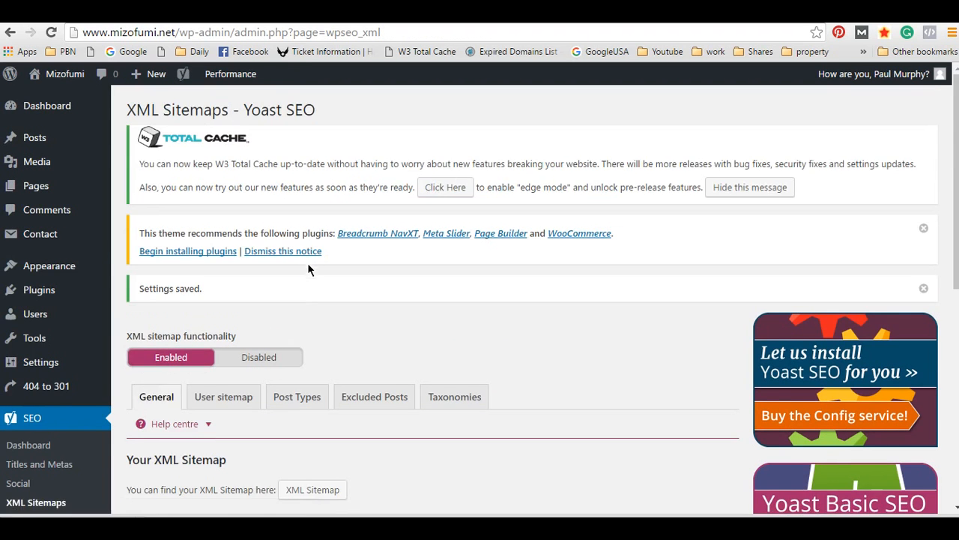
Review the user sitemap settings and the post types sitemap settings, keeping posts in the sitemap
scroll(307, 263, down, 4)
click(227, 112)
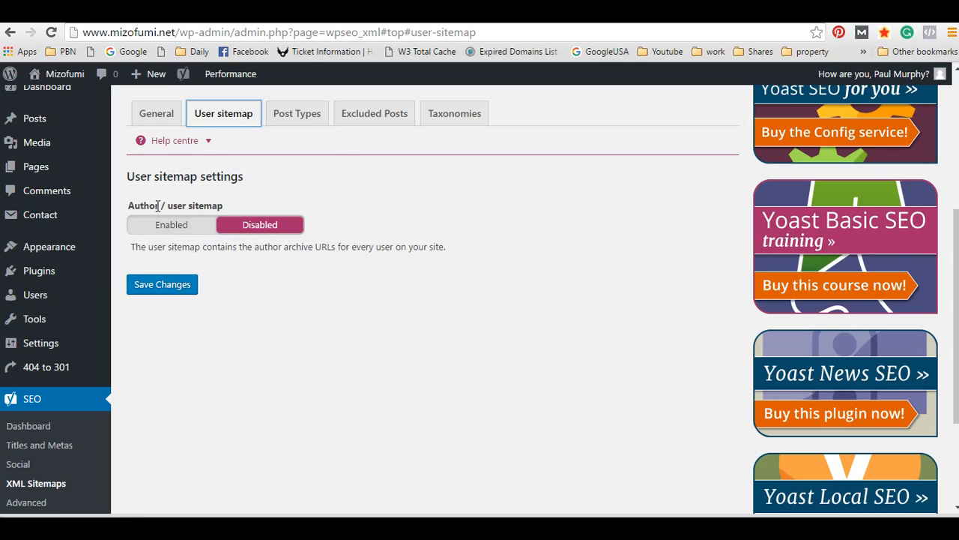
click(298, 121)
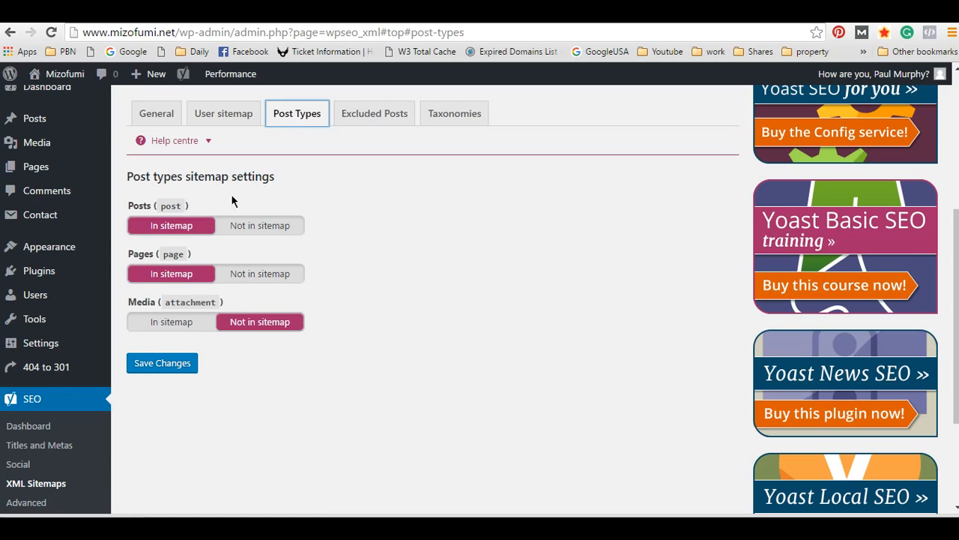
click(149, 231)
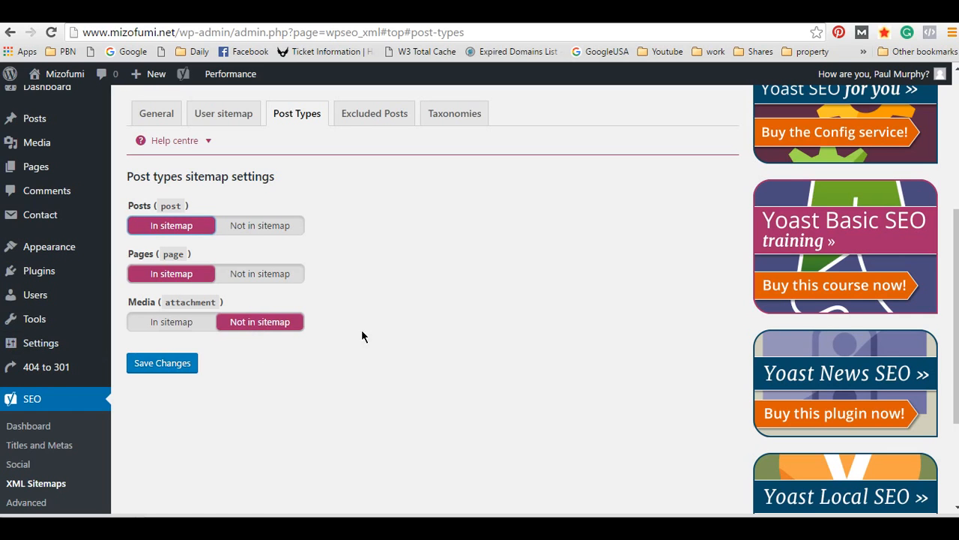
Check the excluded posts and taxonomies sitemap settings, and save the sitemap changes
click(383, 120)
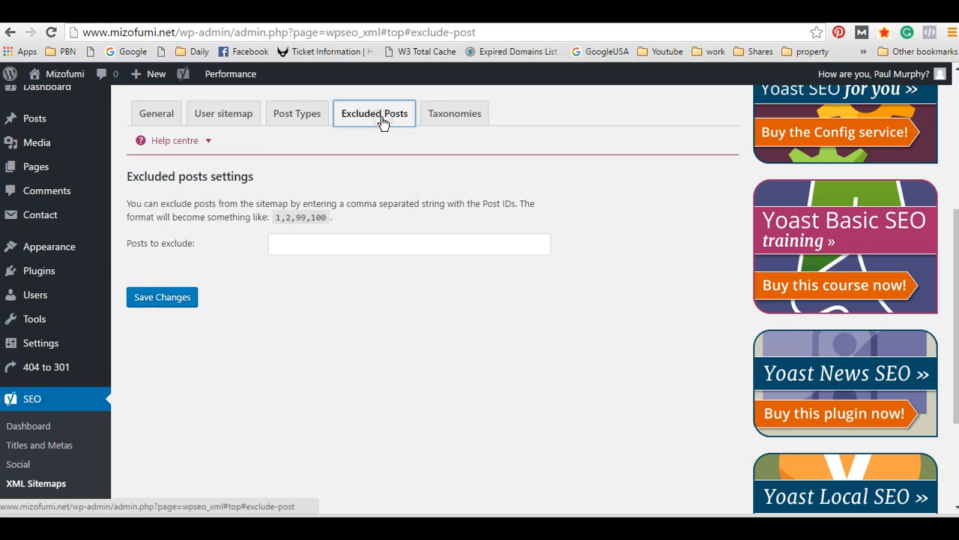
click(475, 114)
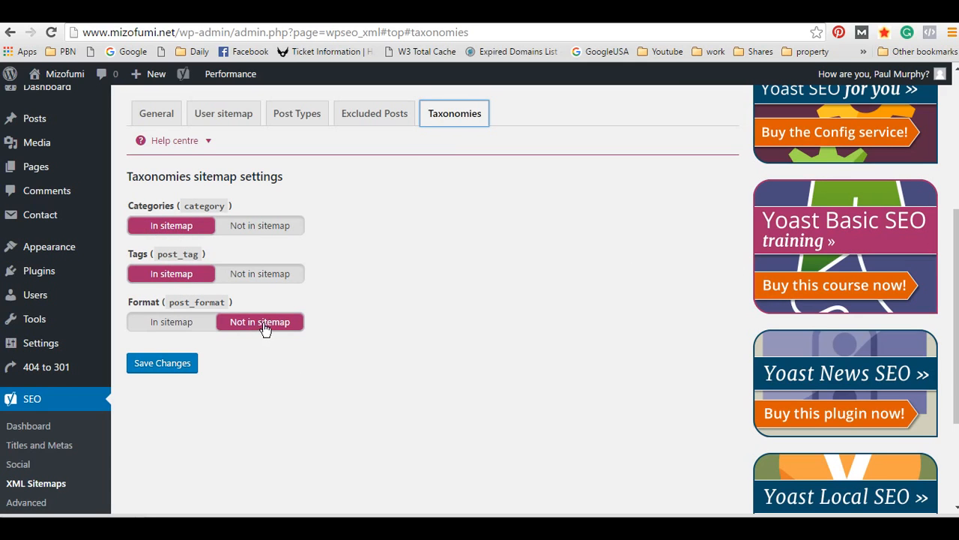
scroll(45, 443, down, 1)
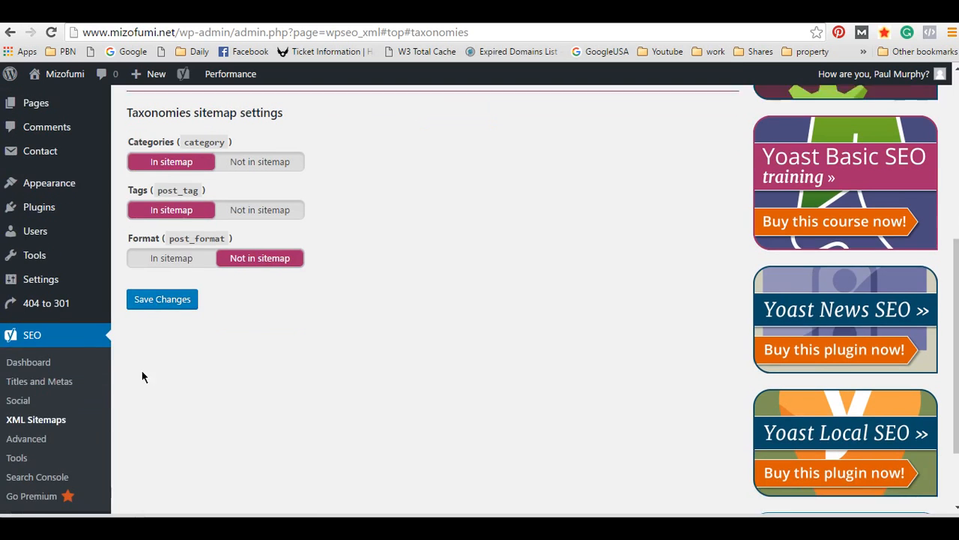
click(154, 294)
scroll(127, 388, down, 1)
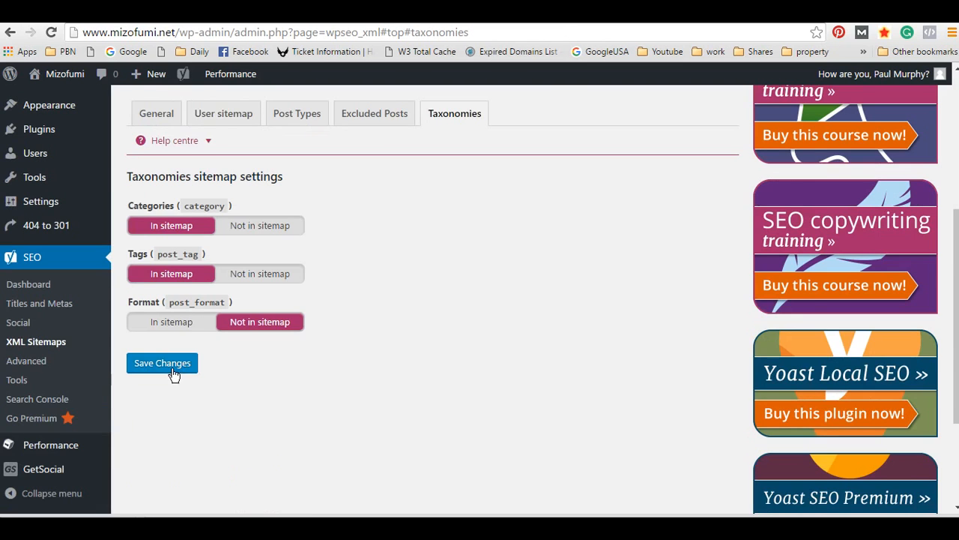
Open the Advanced SEO settings and review the breadcrumbs options
click(36, 361)
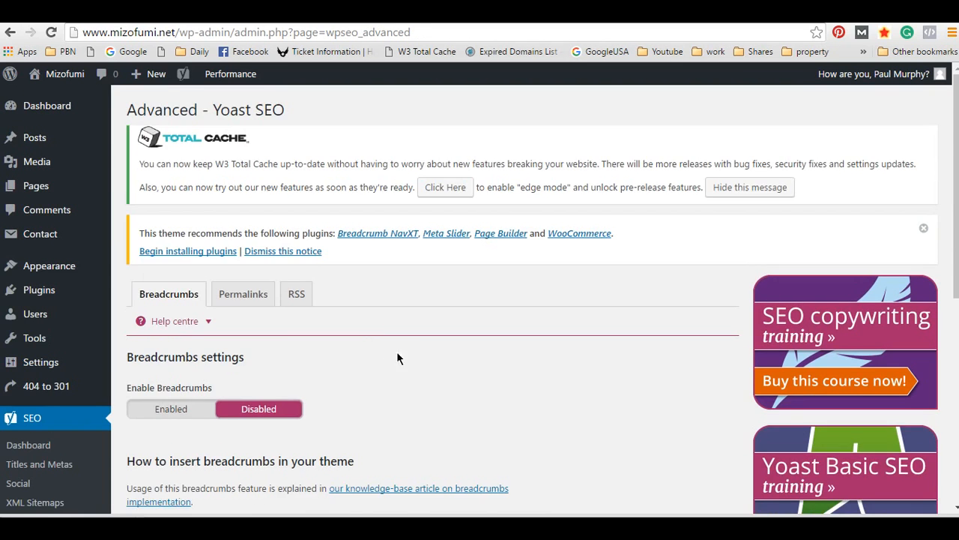
scroll(401, 349, down, 6)
scroll(390, 341, up, 5)
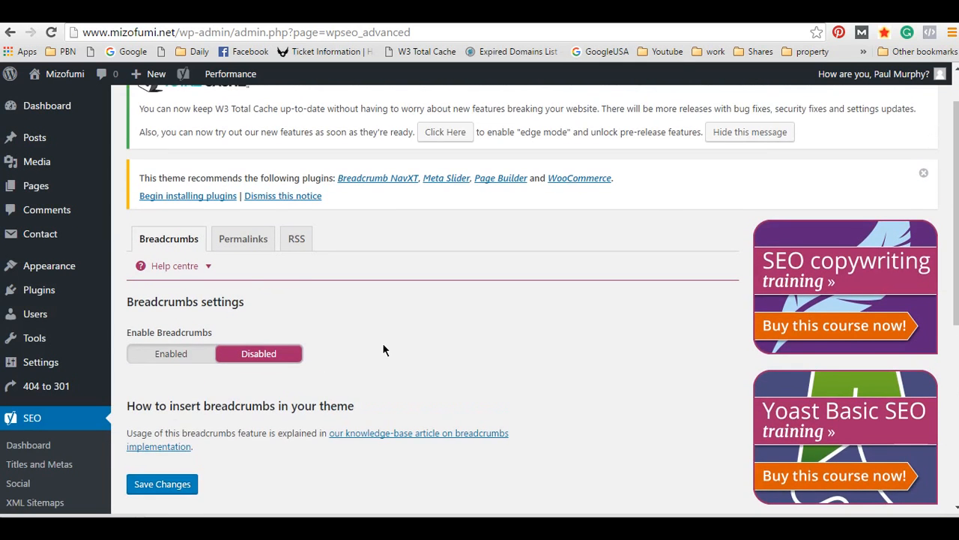
scroll(633, 206, down, 2)
scroll(285, 272, up, 1)
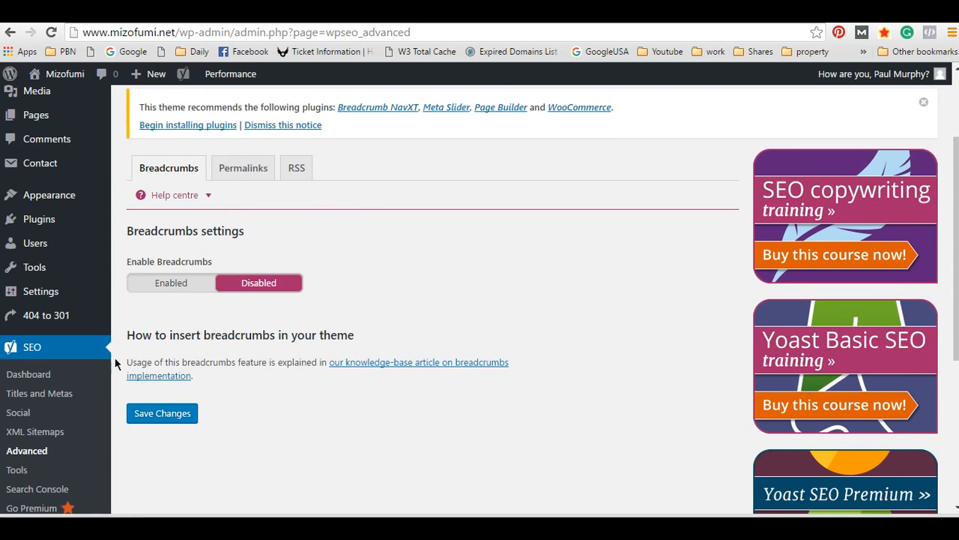
scroll(225, 311, down, 1)
scroll(203, 326, up, 1)
Glance at the permalinks settings and return to the breadcrumbs settings to recheck the enable option
click(251, 173)
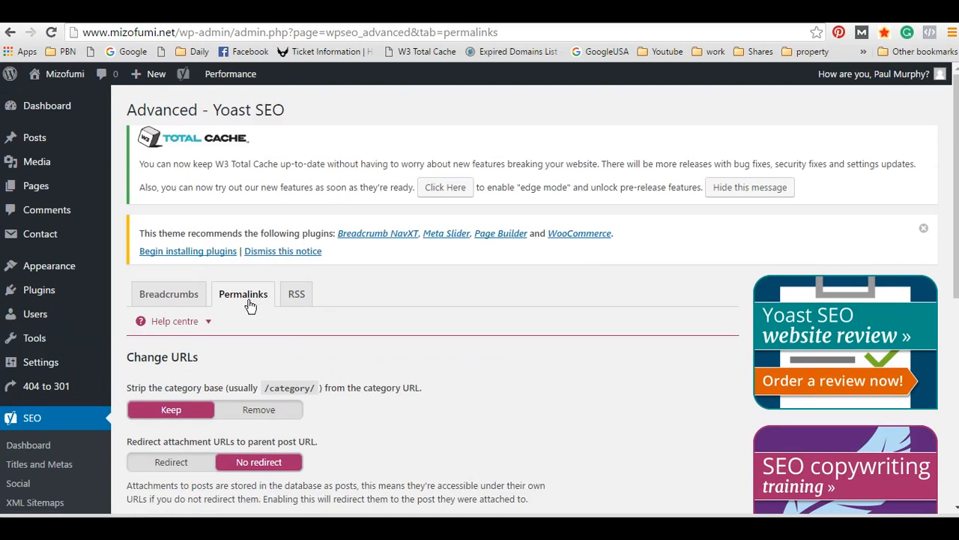
click(187, 295)
scroll(432, 298, down, 2)
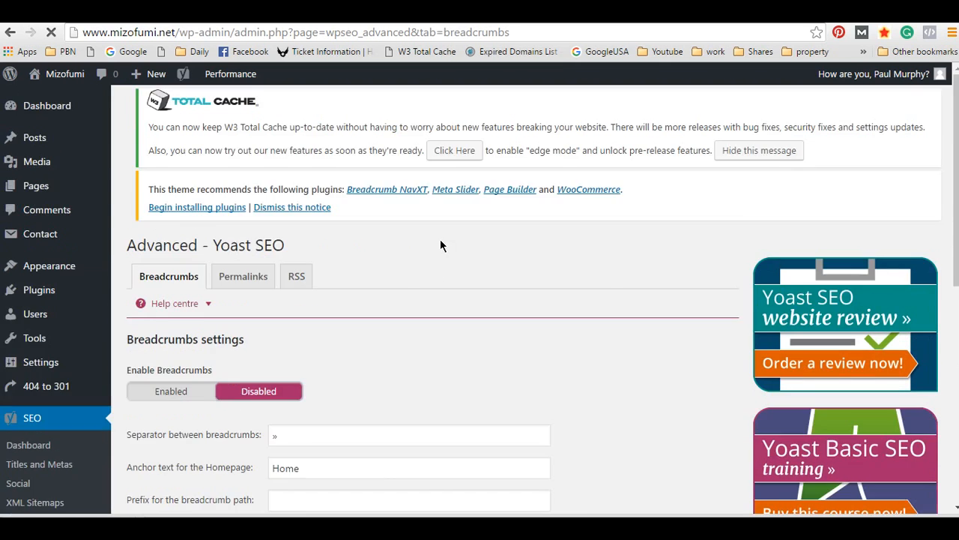
scroll(386, 253, down, 2)
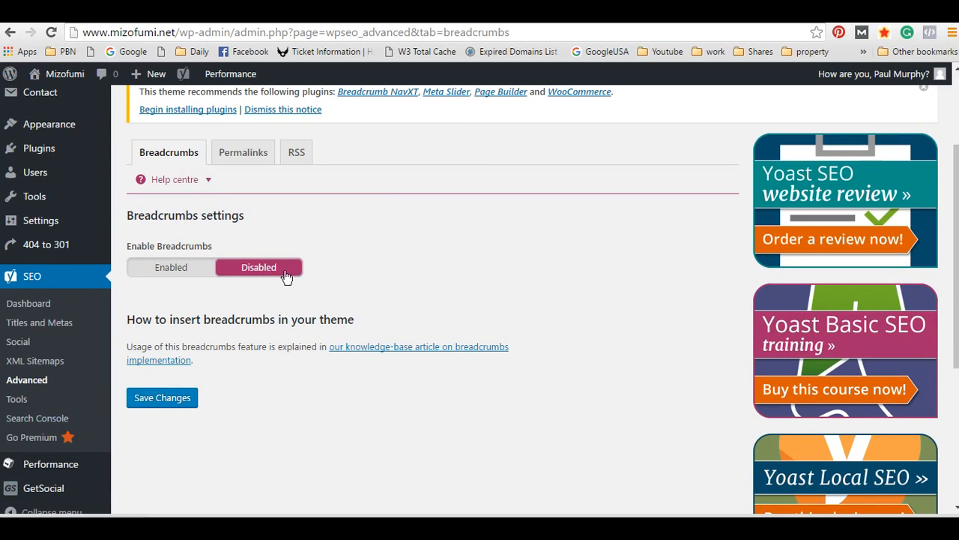
Review the permalinks settings for changing URLs and cleaning up permalinks
click(251, 157)
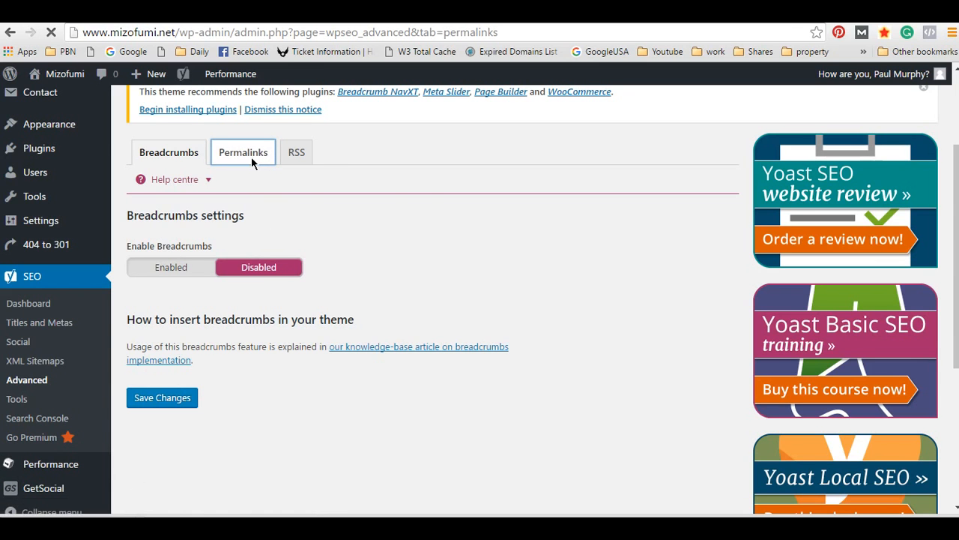
scroll(540, 313, down, 2)
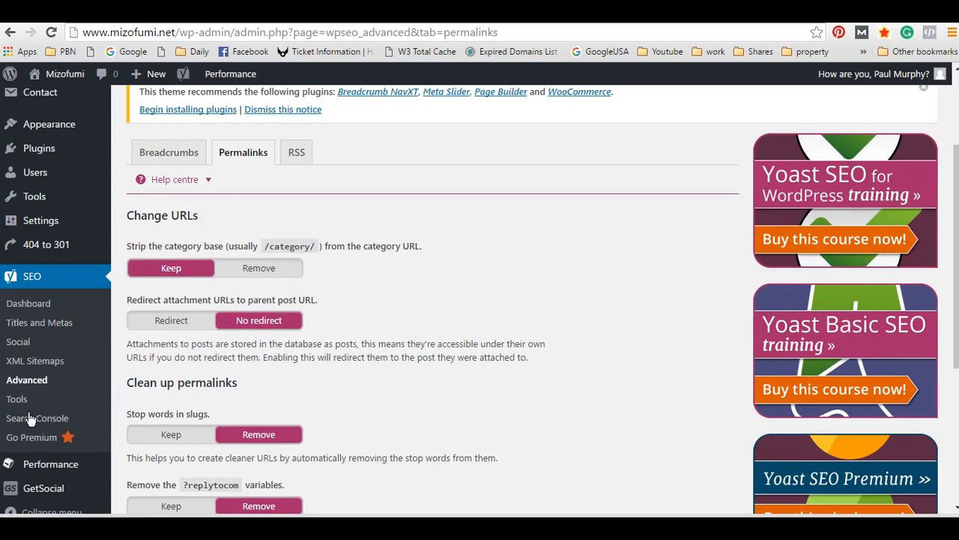
scroll(28, 416, down, 2)
scroll(331, 313, up, 1)
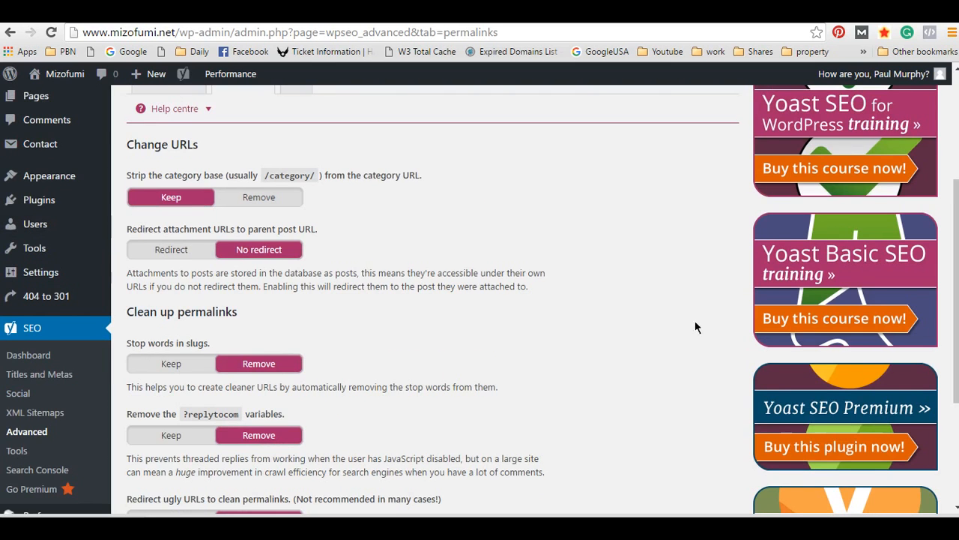
scroll(416, 275, down, 3)
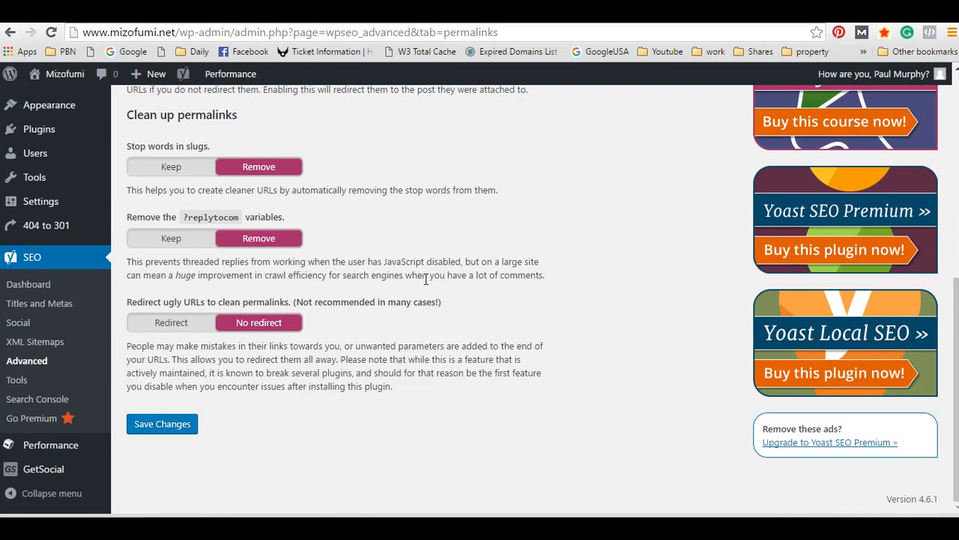
scroll(272, 292, up, 4)
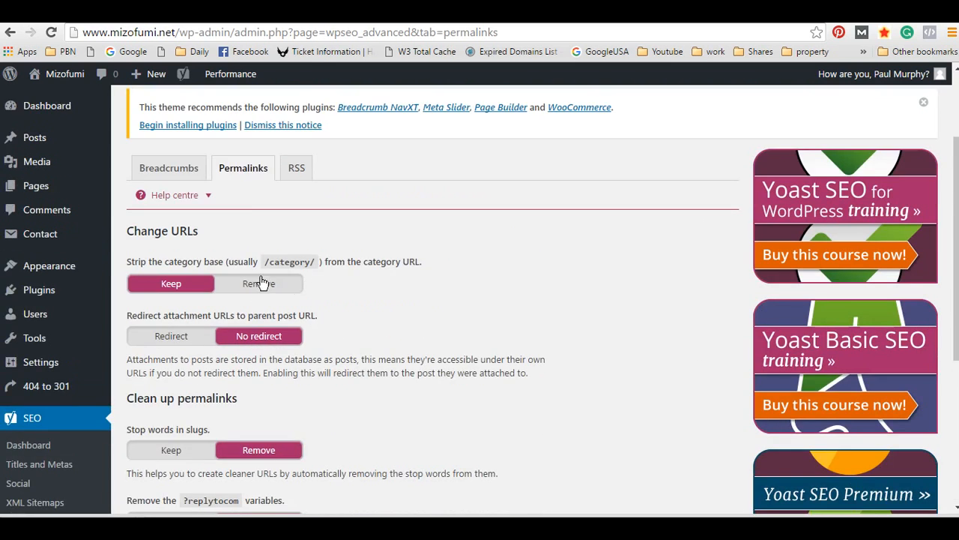
Examine the RSS feed settings, including the content placed before and after each post and the available variables
click(296, 168)
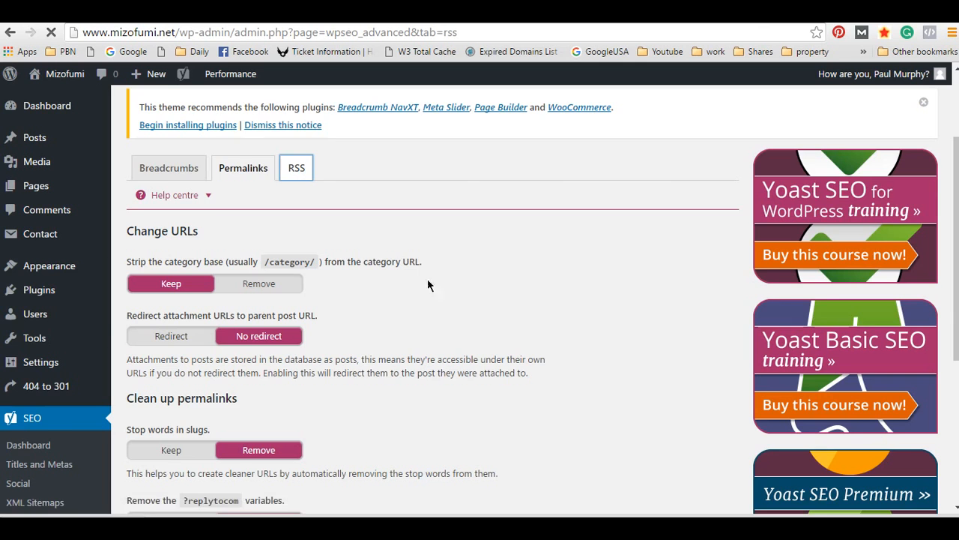
scroll(412, 308, down, 4)
scroll(517, 307, up, 1)
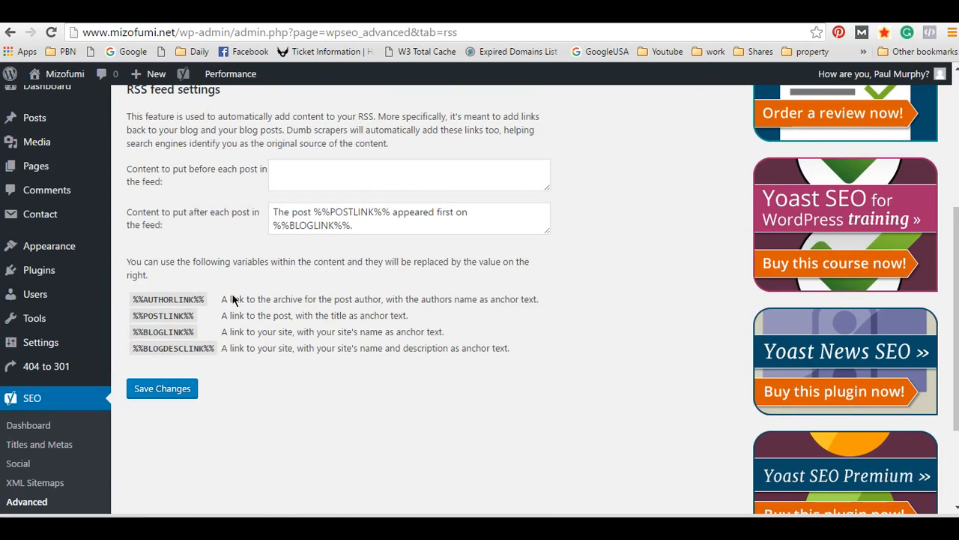
click(291, 212)
scroll(192, 379, down, 2)
Open the SEO Tools page and look over the list of built-in tools
click(21, 382)
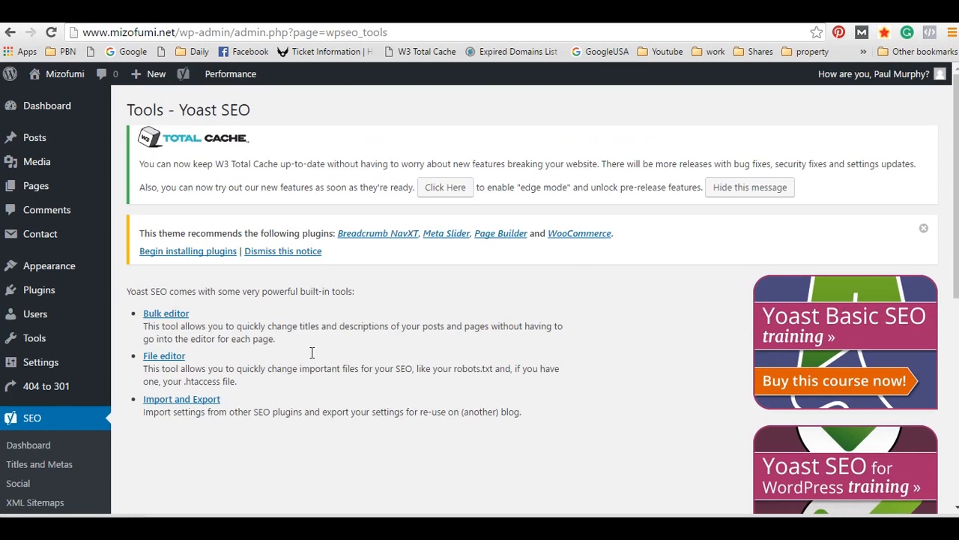
scroll(316, 295, down, 3)
scroll(302, 296, up, 3)
scroll(207, 315, down, 3)
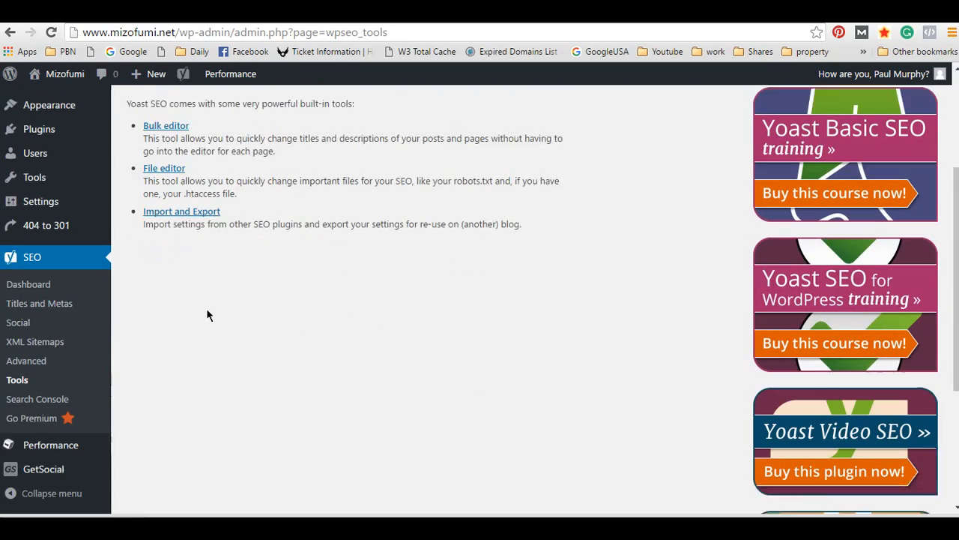
scroll(213, 335, up, 3)
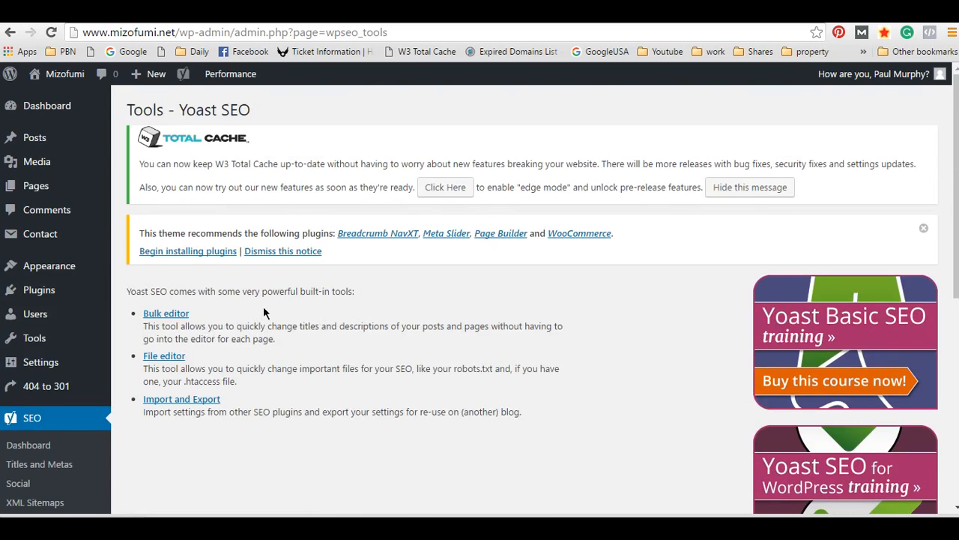
Read the bulk editor and file editor descriptions, then open the Import and Export tool
scroll(263, 312, down, 2)
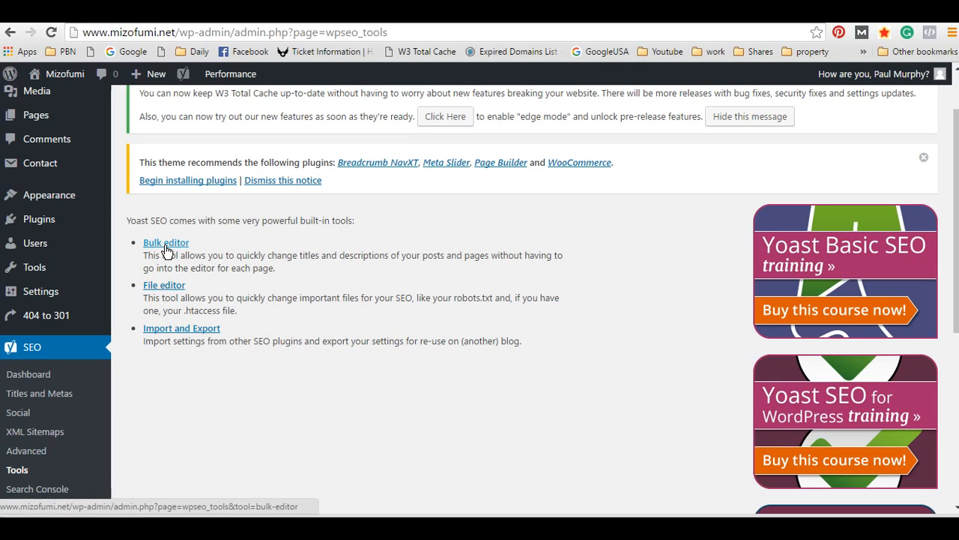
drag(302, 246, 349, 290)
click(279, 272)
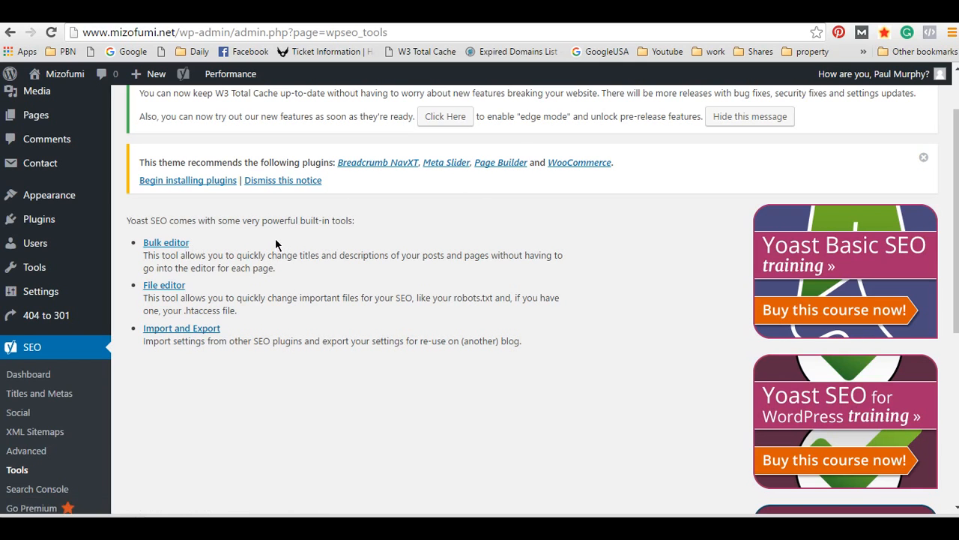
scroll(266, 249, down, 1)
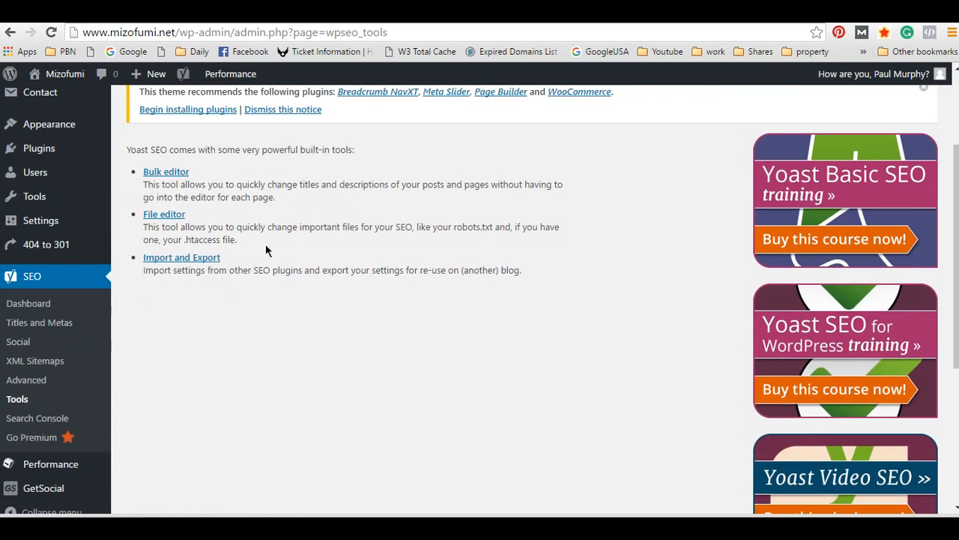
click(182, 262)
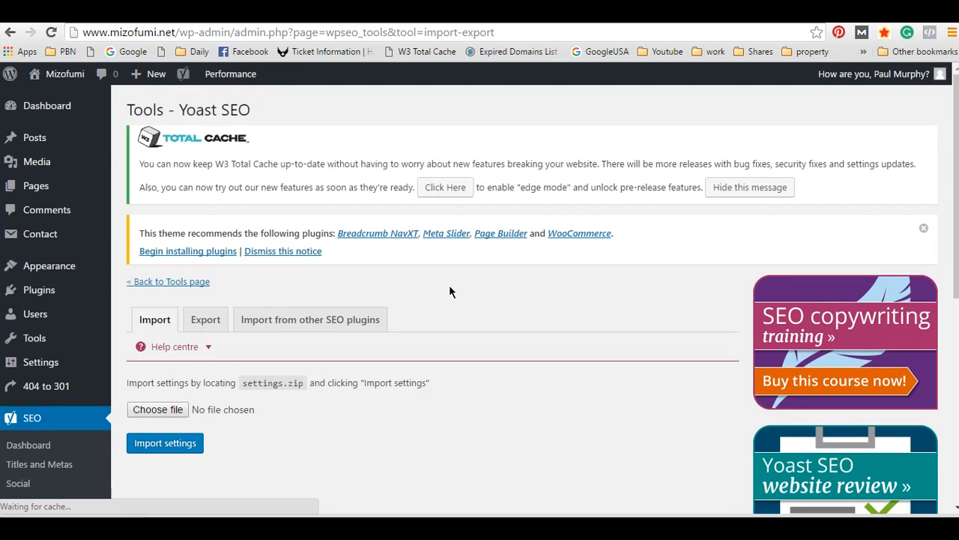
Review the options for importing from other SEO plugins, exporting settings and importing a settings.zip file
scroll(420, 283, down, 3)
click(317, 117)
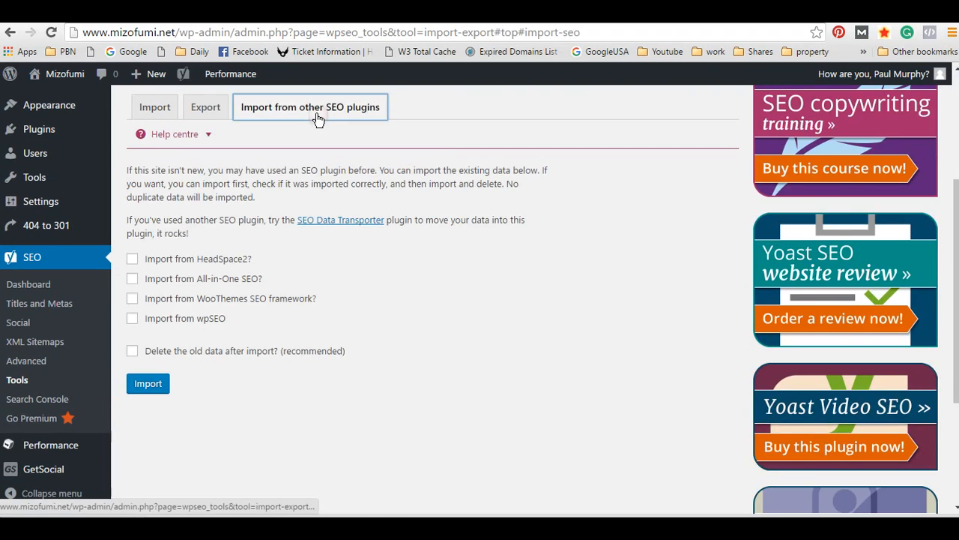
click(164, 109)
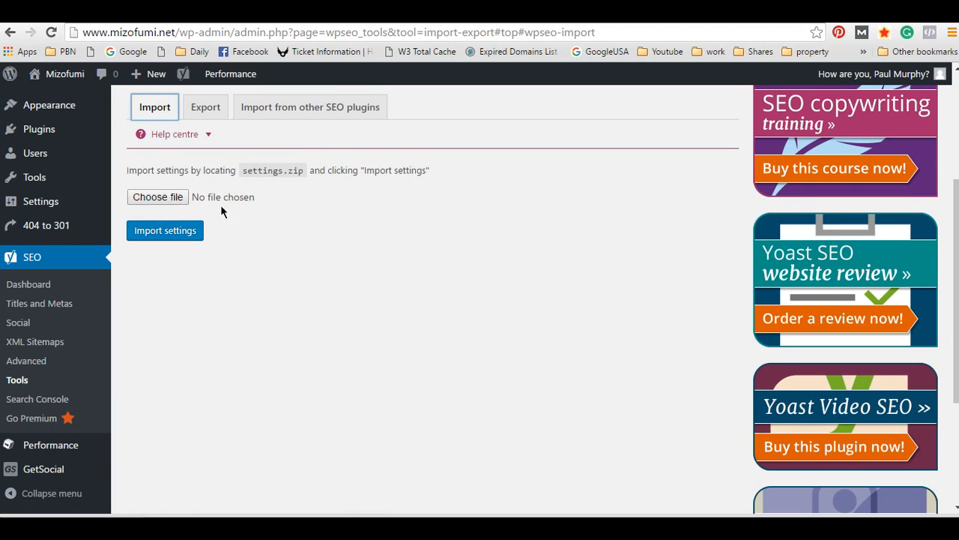
scroll(201, 315, up, 1)
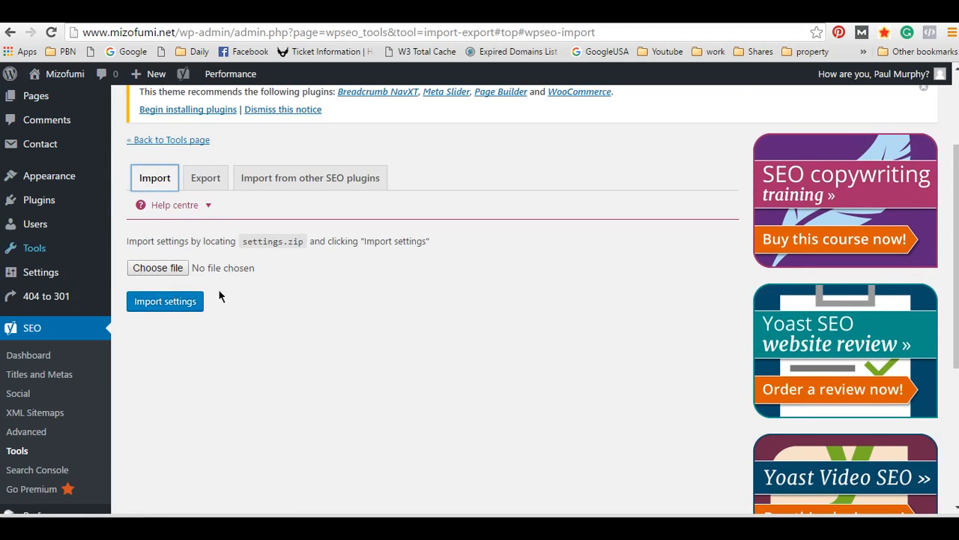
click(208, 184)
click(154, 180)
scroll(294, 236, down, 1)
scroll(305, 255, up, 2)
scroll(338, 253, down, 3)
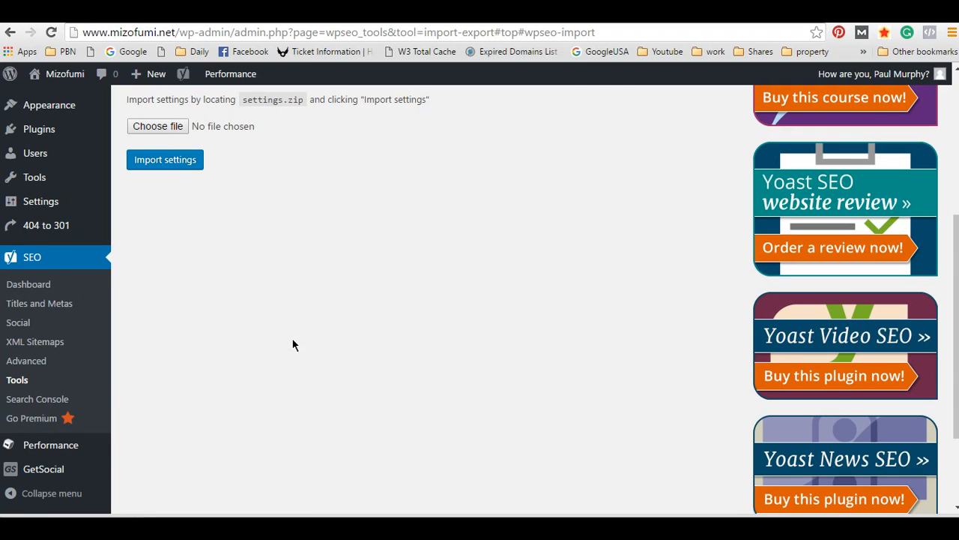
Open the SEO Search Console page and review the Google authorisation code and authentication settings
scroll(160, 351, down, 1)
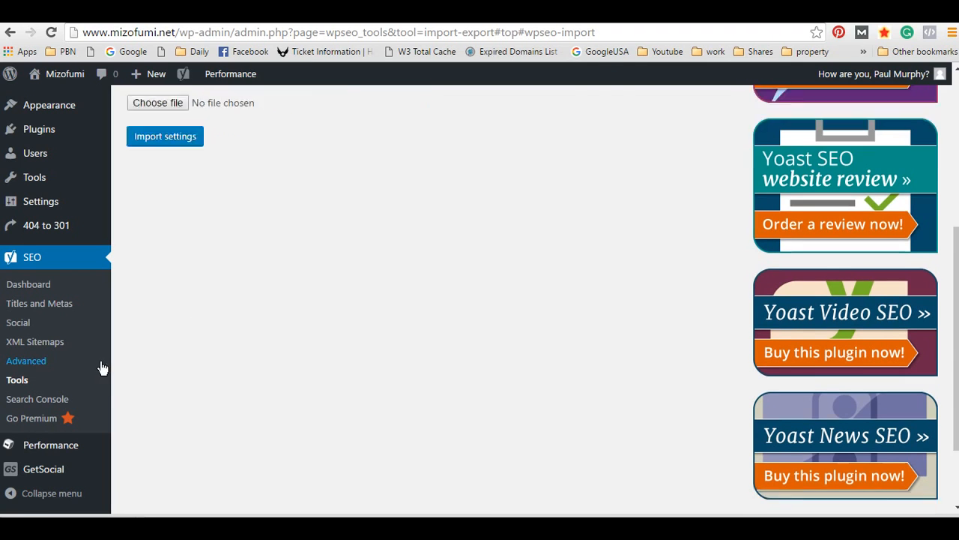
scroll(167, 358, up, 3)
scroll(86, 364, down, 2)
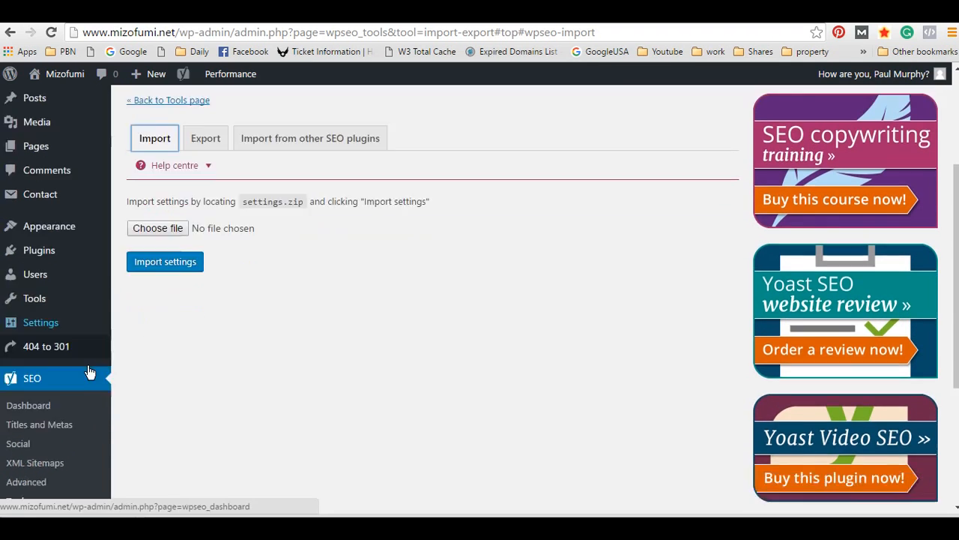
click(43, 420)
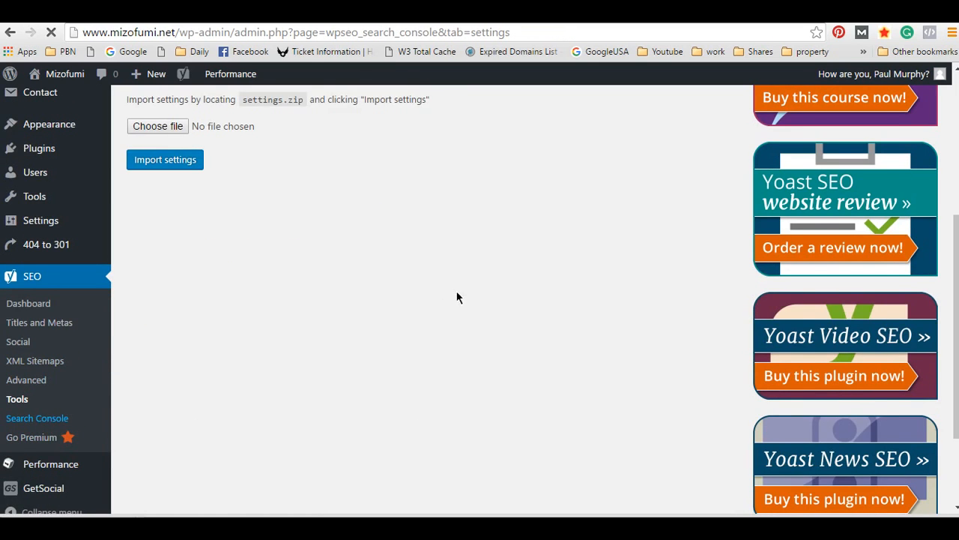
scroll(437, 321, down, 3)
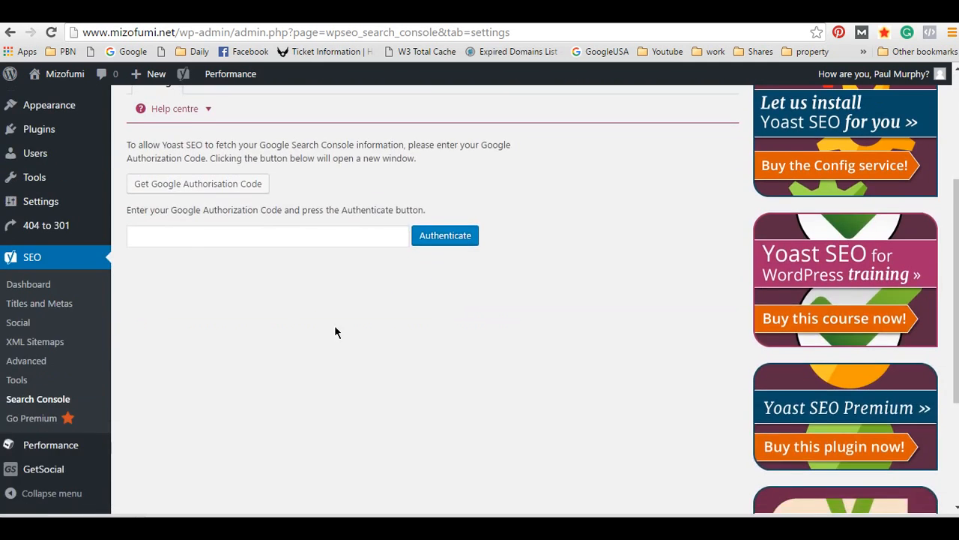
scroll(315, 328, up, 1)
scroll(289, 283, down, 3)
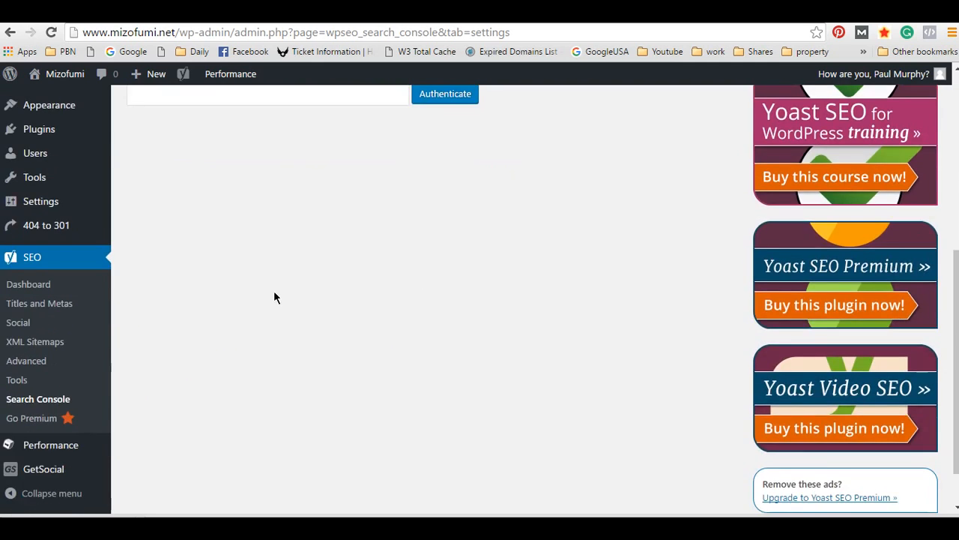
scroll(274, 295, up, 3)
scroll(347, 248, down, 3)
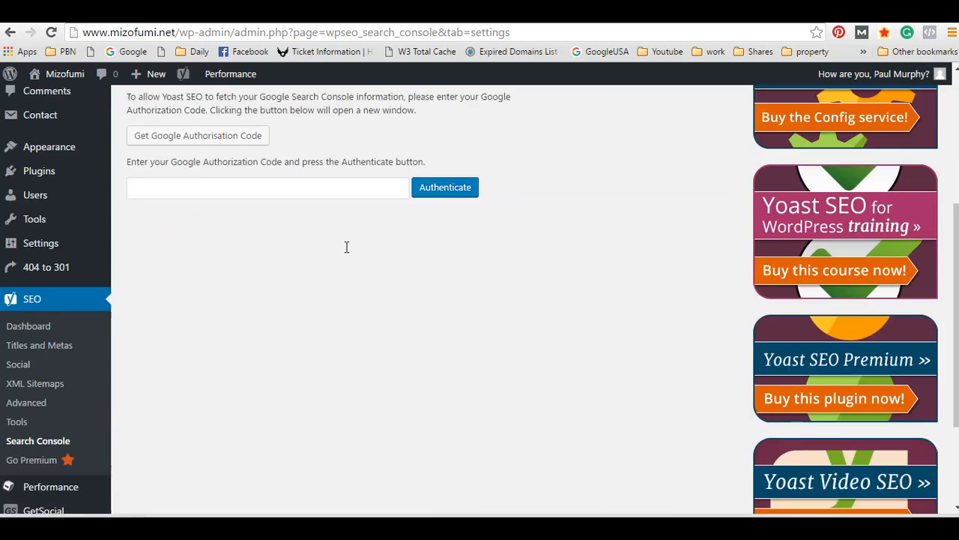
scroll(343, 268, up, 2)
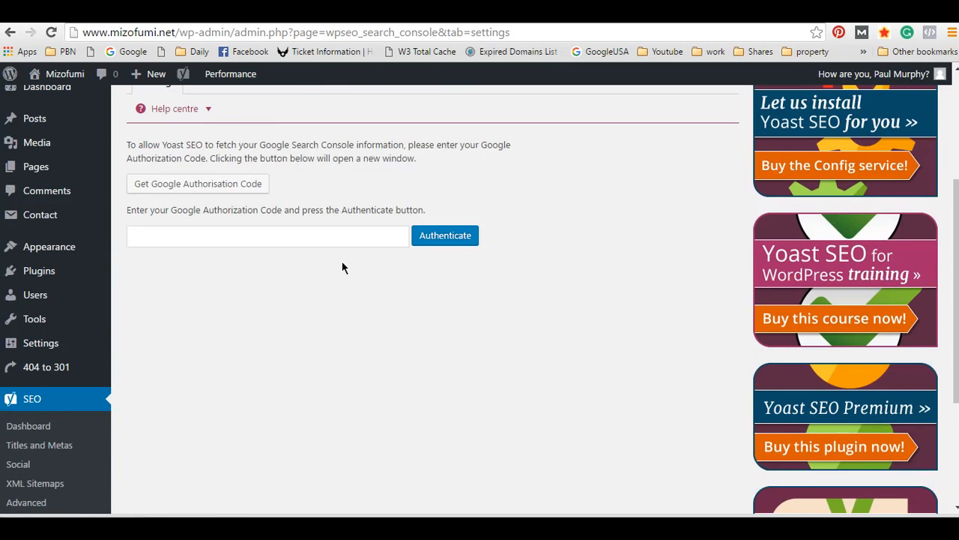
scroll(222, 227, down, 2)
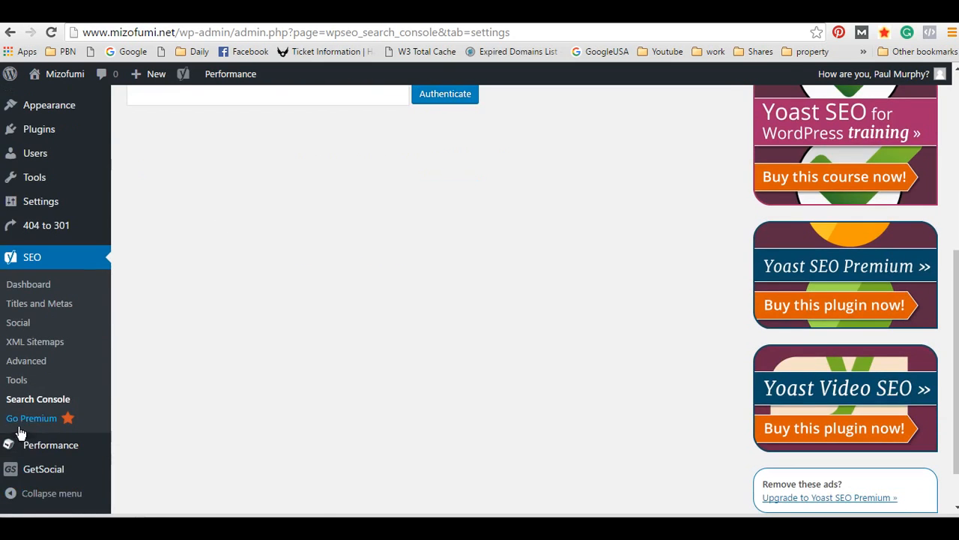
Visit the live Mizofumi site and look over the homepage's header, image slider, article text and navigation sidebar
scroll(62, 322, up, 2)
scroll(62, 322, up, 3)
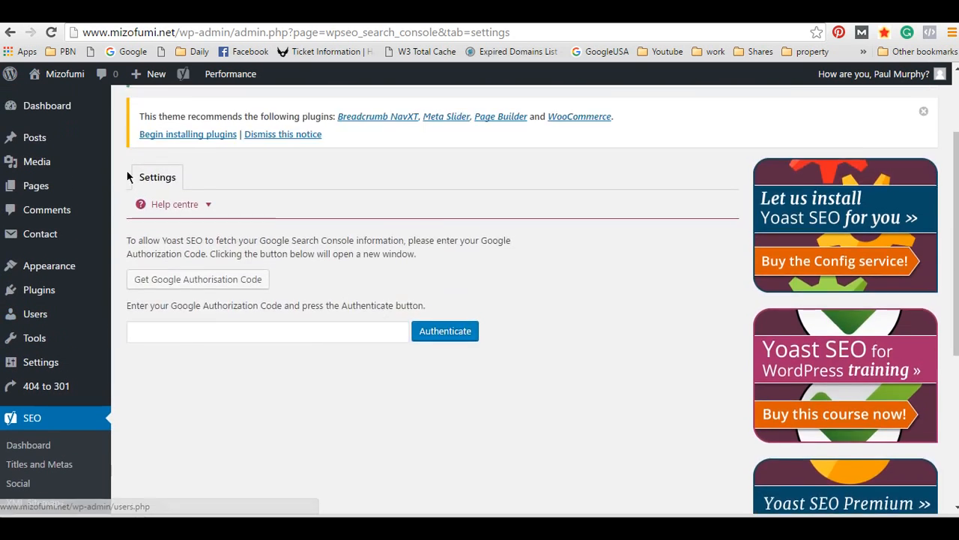
mouse_move(53, 73)
click(53, 99)
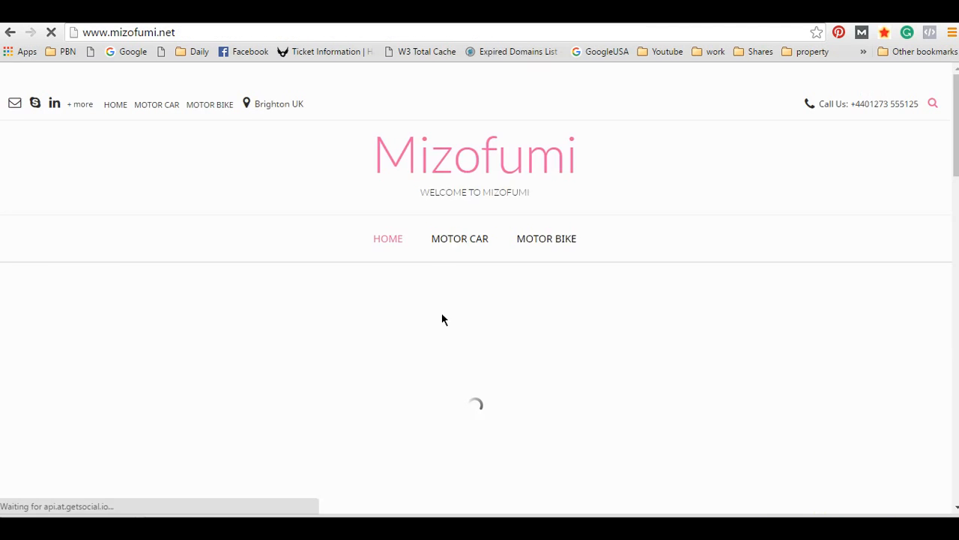
scroll(555, 272, down, 1)
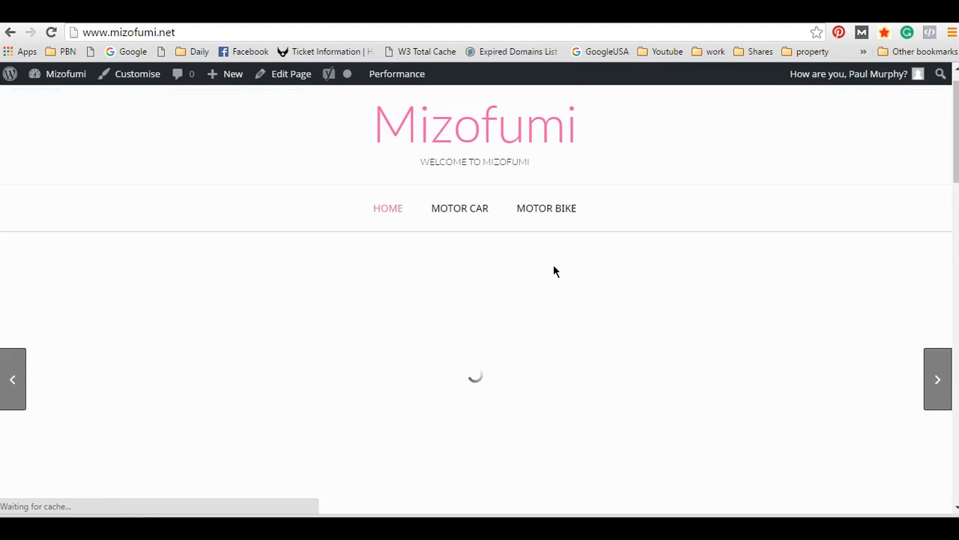
scroll(538, 273, up, 1)
scroll(536, 273, down, 2)
scroll(538, 267, down, 9)
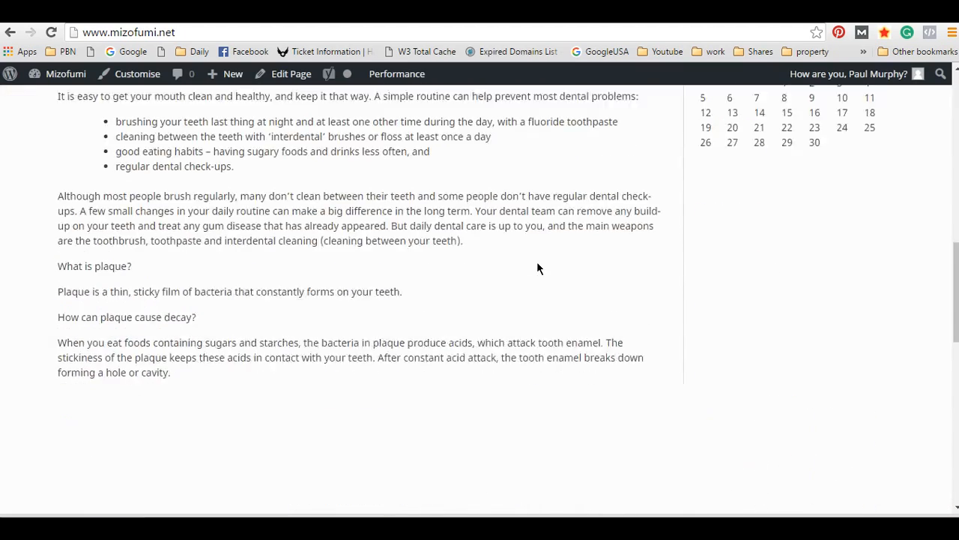
scroll(537, 261, up, 5)
scroll(829, 200, up, 1)
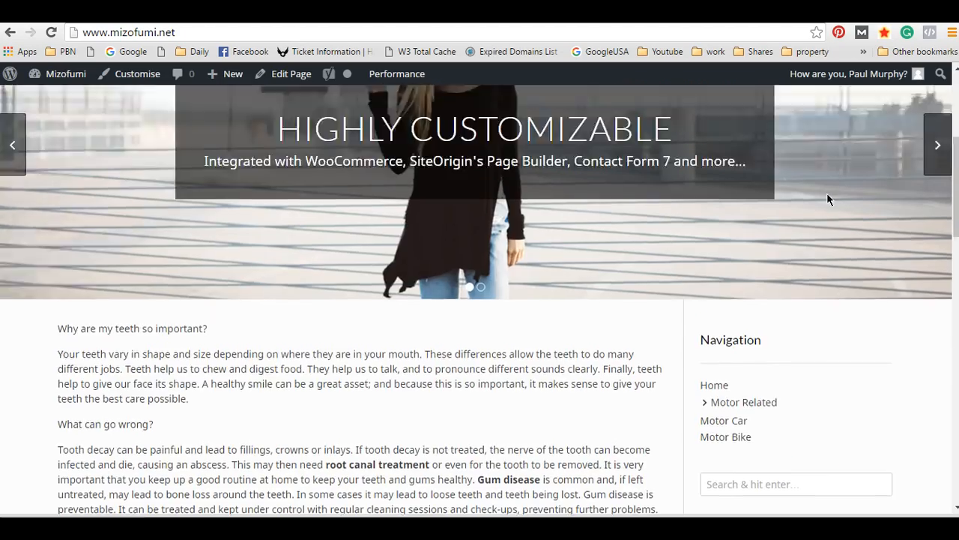
scroll(829, 207, down, 7)
scroll(832, 212, up, 5)
scroll(854, 187, up, 3)
scroll(675, 202, down, 3)
scroll(525, 199, up, 1)
scroll(497, 223, up, 1)
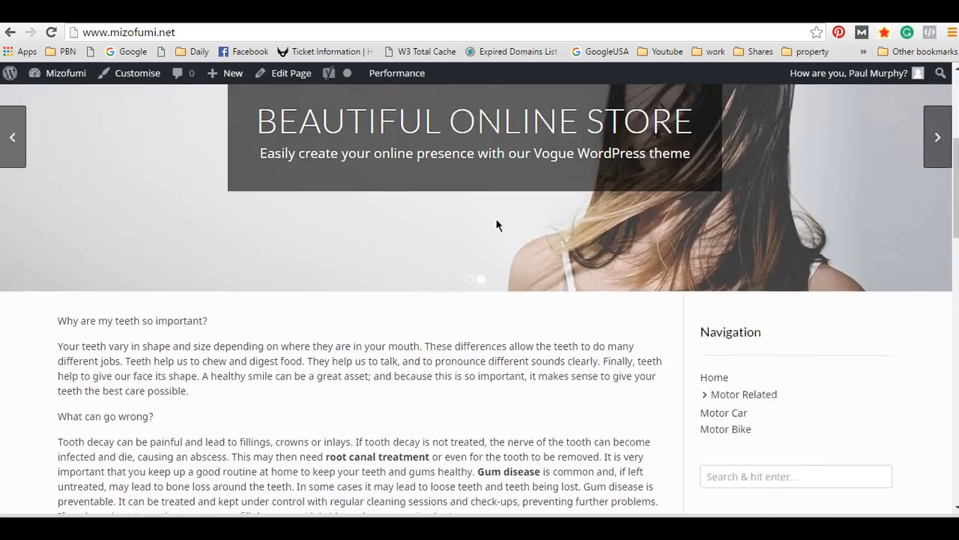
Read through the homepage's dental care article, from its opening questions down to the contact form
scroll(497, 222, down, 6)
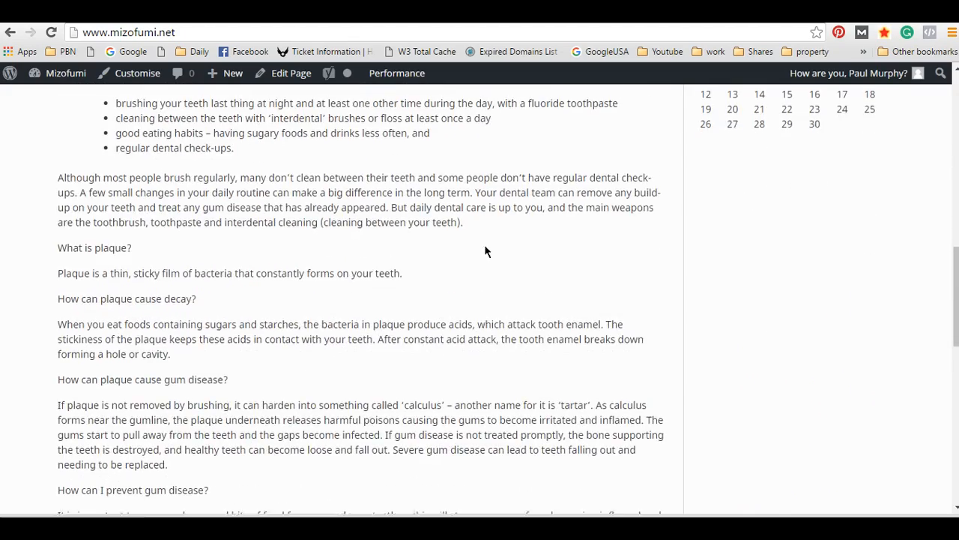
scroll(484, 248, up, 4)
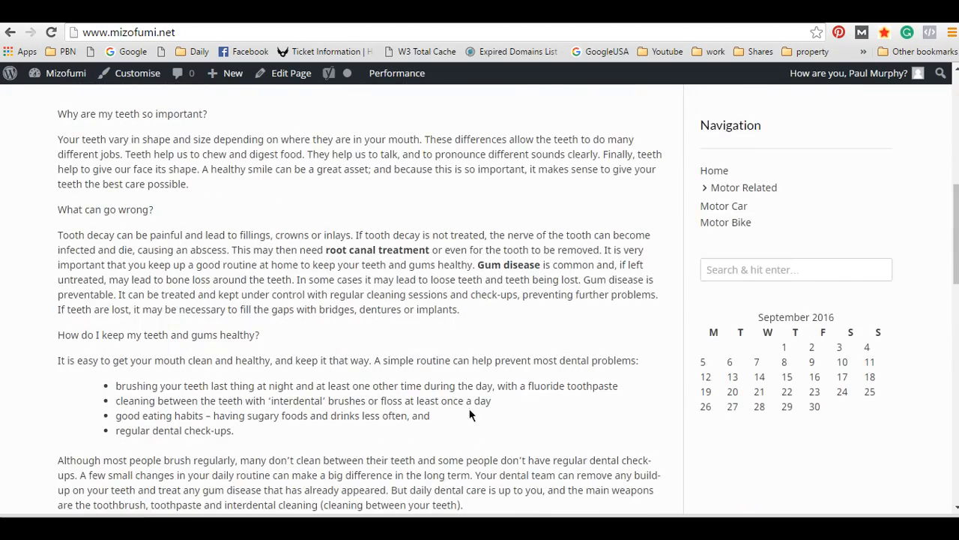
scroll(299, 206, up, 2)
scroll(380, 300, down, 5)
scroll(386, 215, up, 8)
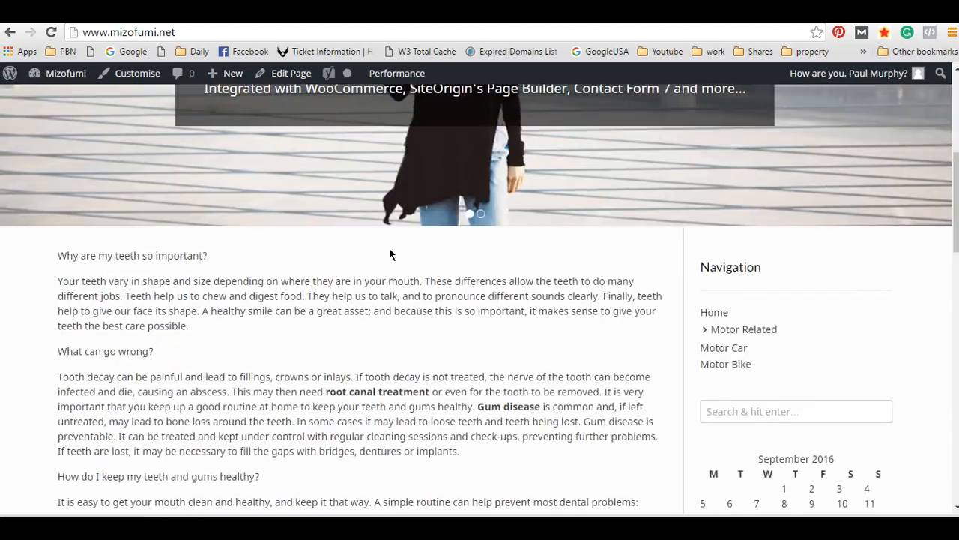
scroll(395, 249, down, 4)
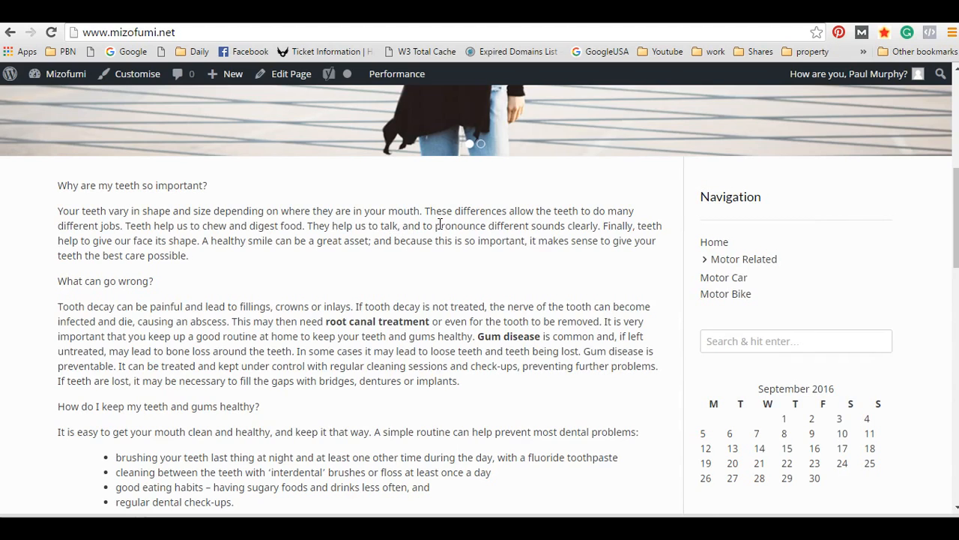
scroll(398, 224, down, 3)
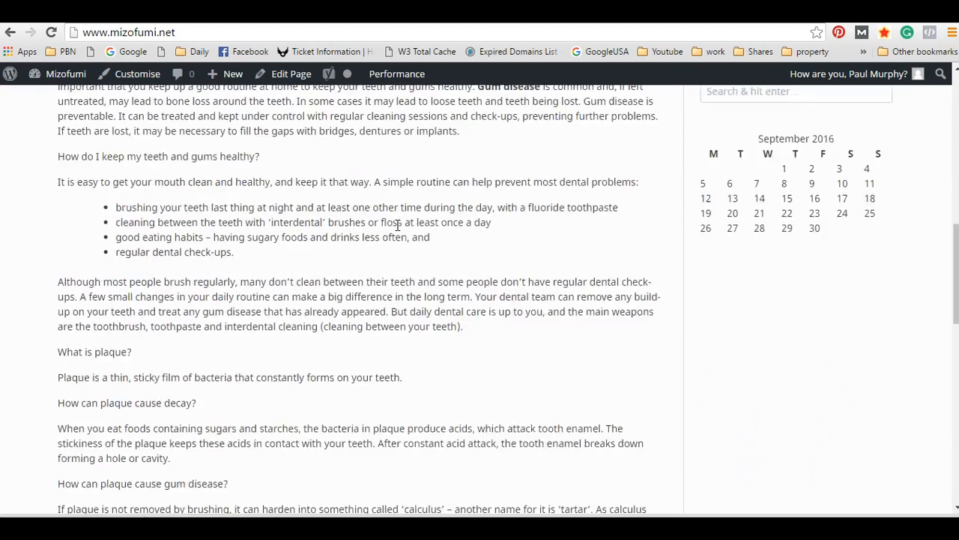
scroll(397, 224, up, 1)
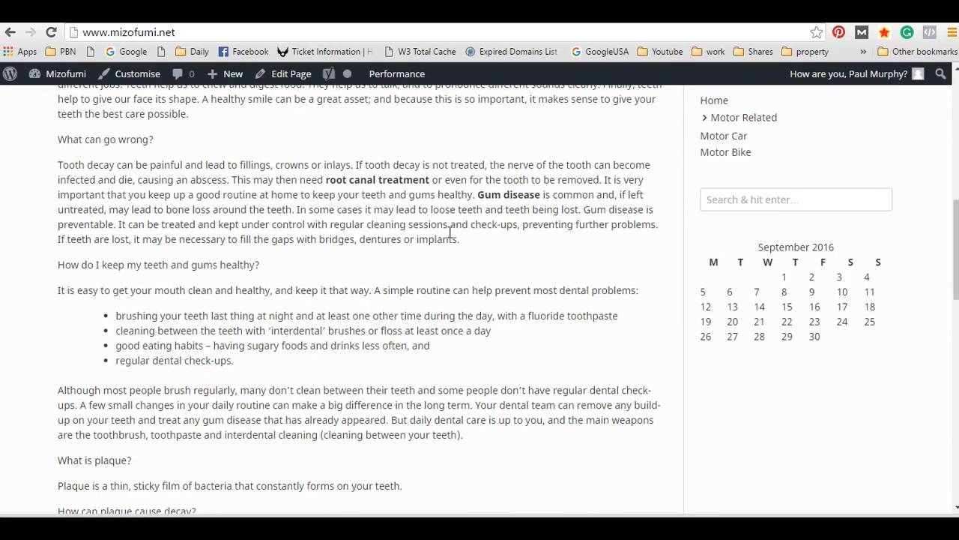
scroll(504, 226, up, 2)
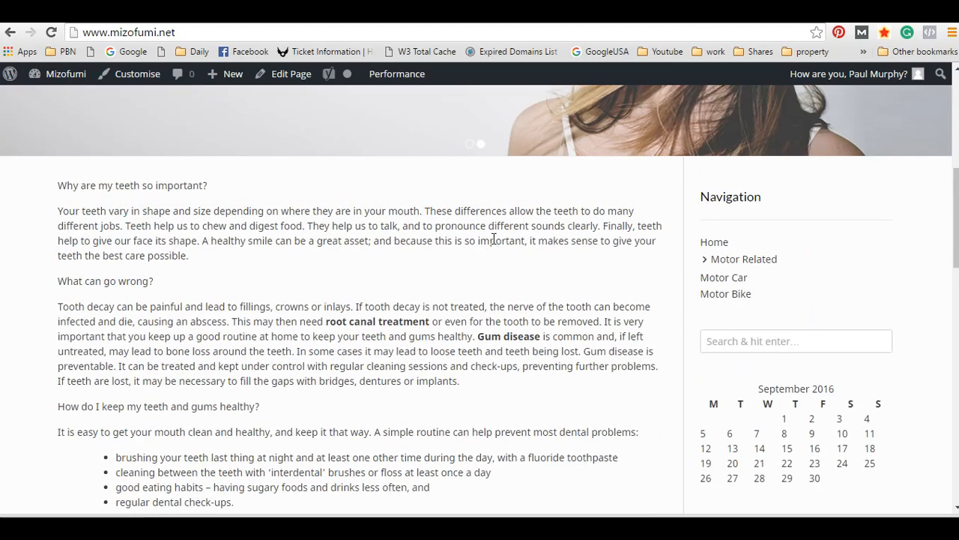
scroll(461, 216, down, 5)
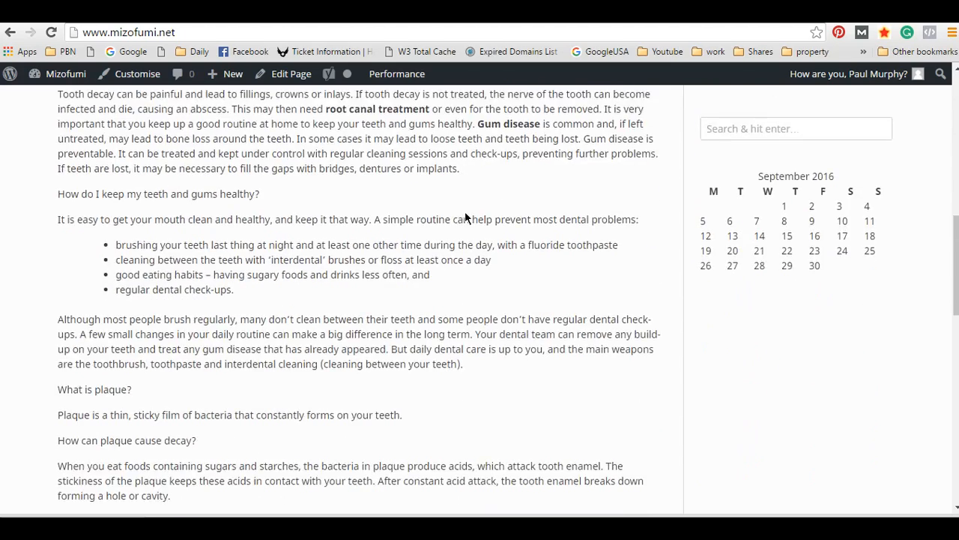
scroll(461, 221, down, 4)
scroll(464, 219, up, 10)
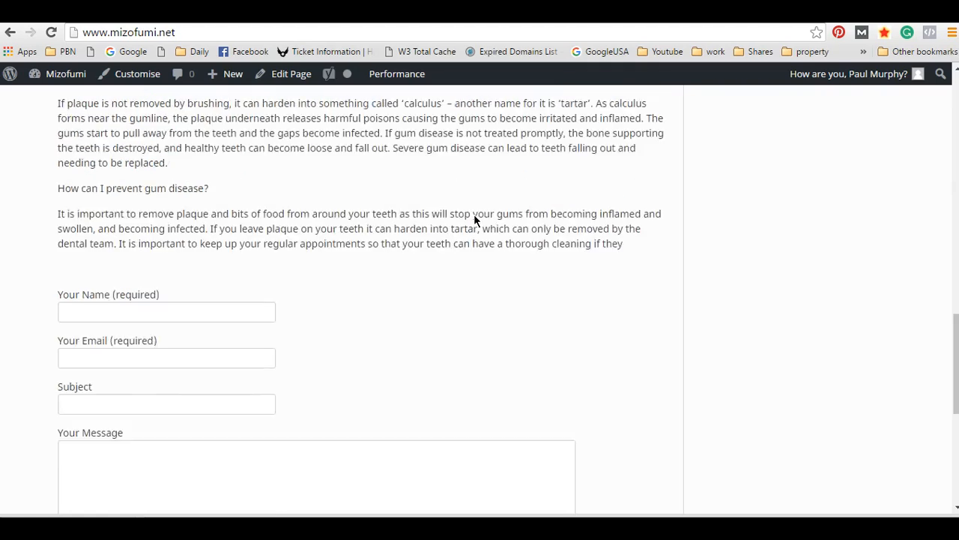
scroll(480, 218, up, 2)
scroll(473, 219, down, 3)
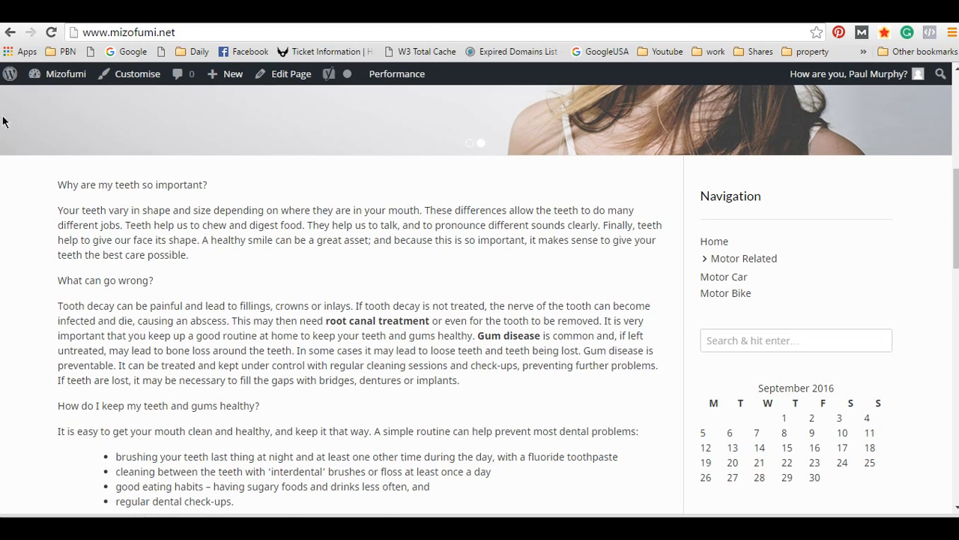
scroll(280, 212, down, 3)
scroll(357, 250, up, 2)
scroll(431, 242, down, 5)
scroll(431, 242, up, 7)
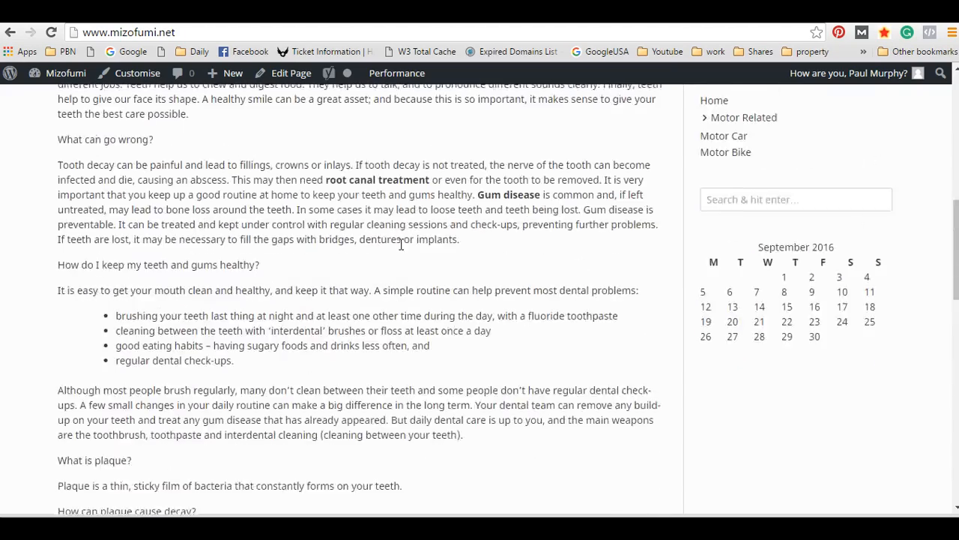
scroll(400, 246, down, 2)
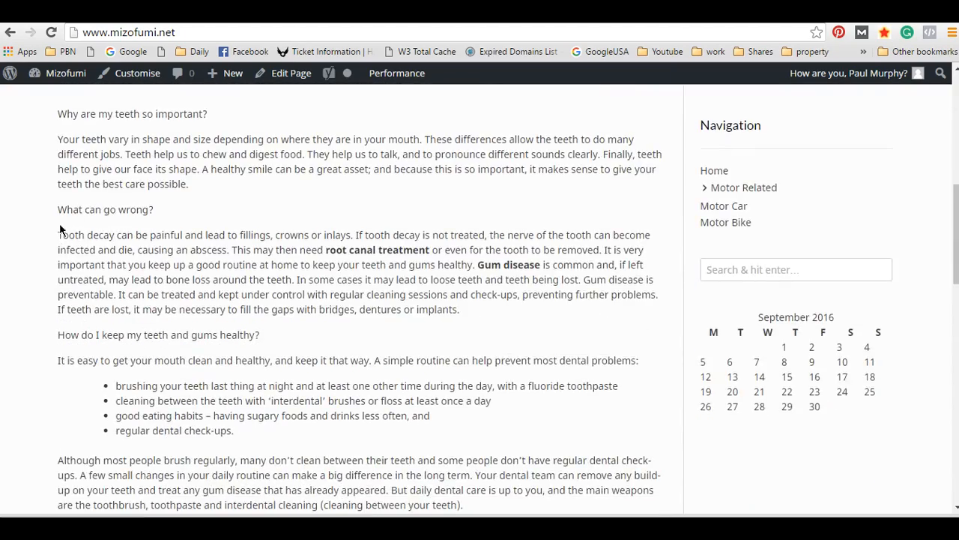
Return to the WordPress admin dashboard and look over its overview widgets
mouse_move(60, 73)
click(48, 96)
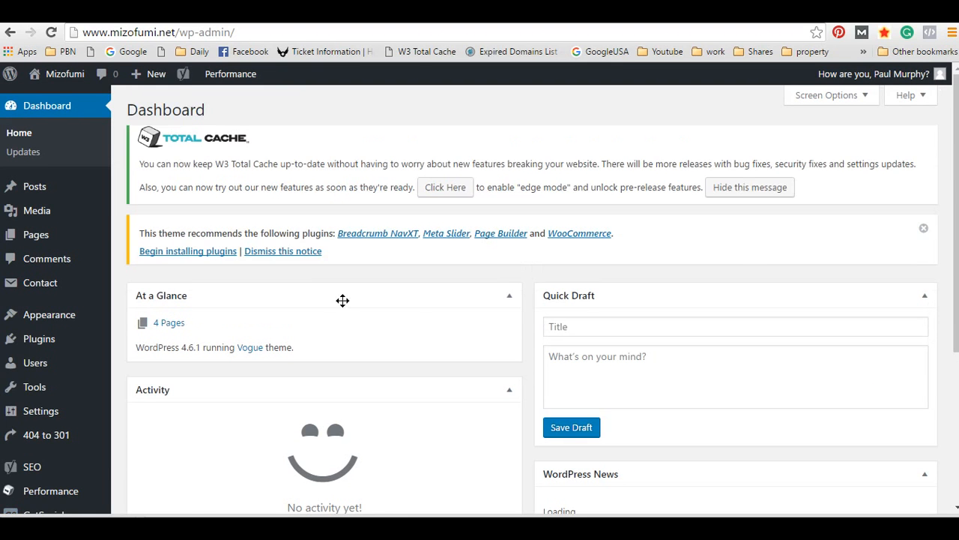
scroll(303, 281, down, 2)
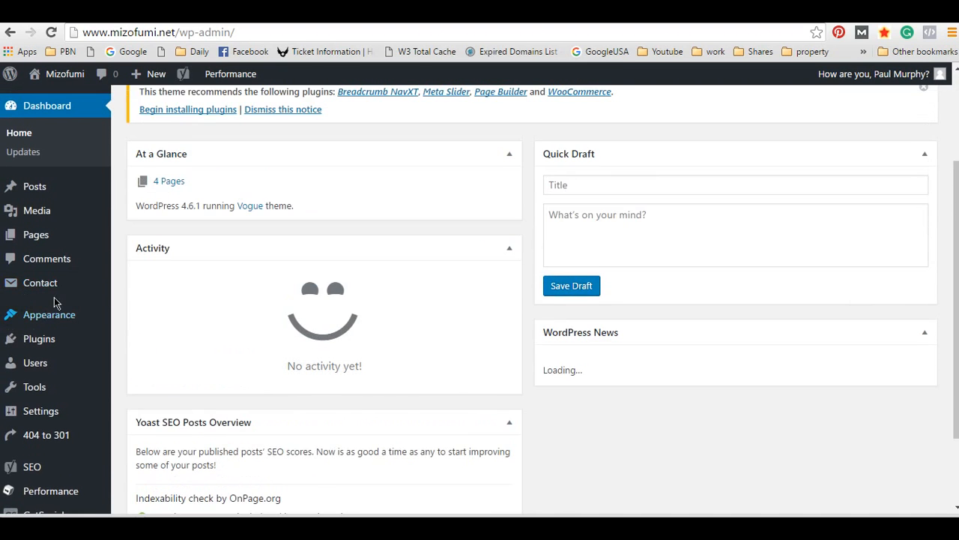
scroll(75, 303, down, 2)
scroll(52, 187, up, 4)
Visit the live site again from the dashboard and view the homepage's article text below the slider
mouse_move(45, 74)
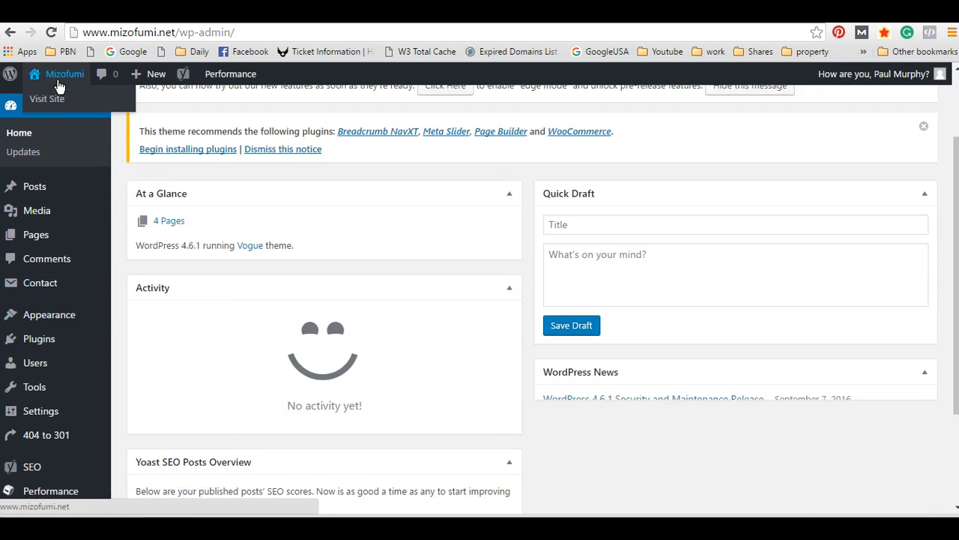
click(47, 100)
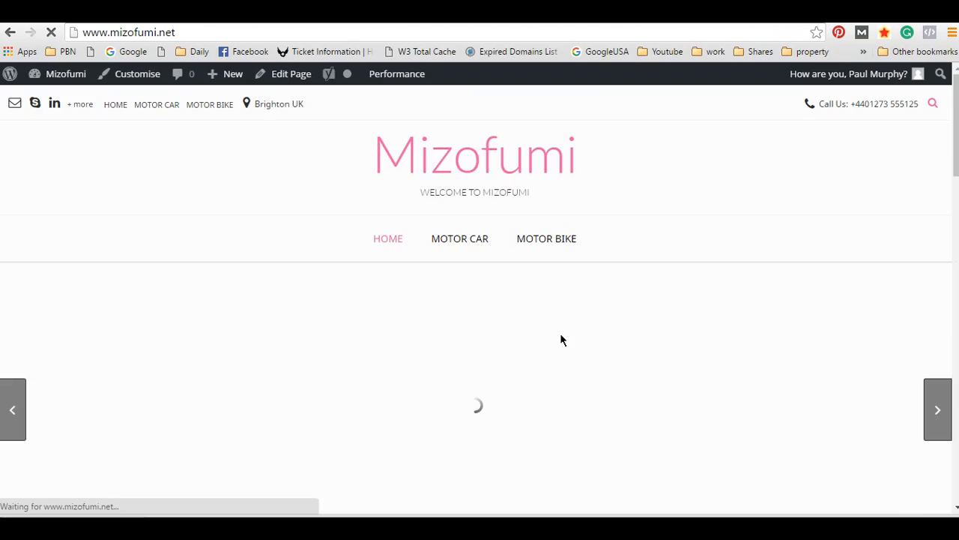
scroll(453, 310, down, 8)
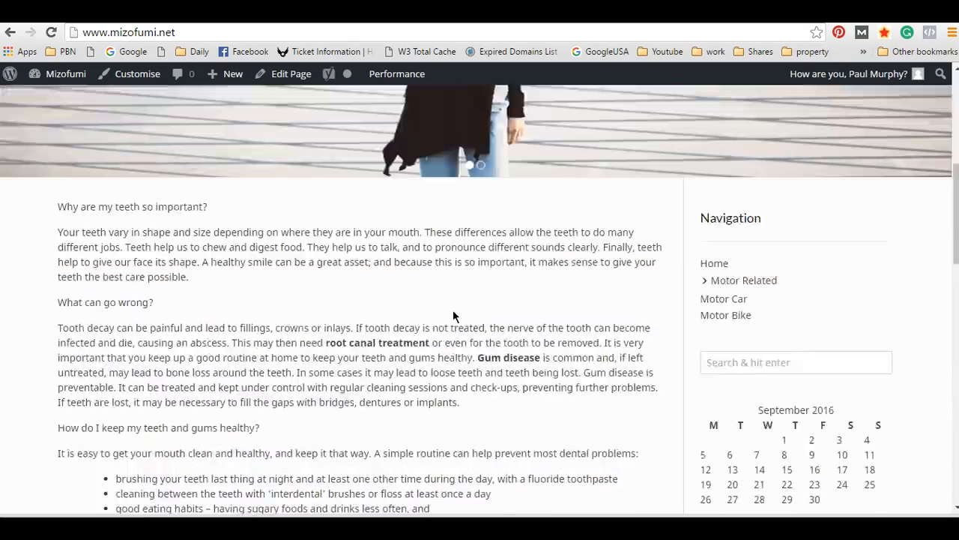
Read through the live homepage's article on teeth and gum care, together with the image slider above it
scroll(460, 318, down, 5)
scroll(467, 313, up, 10)
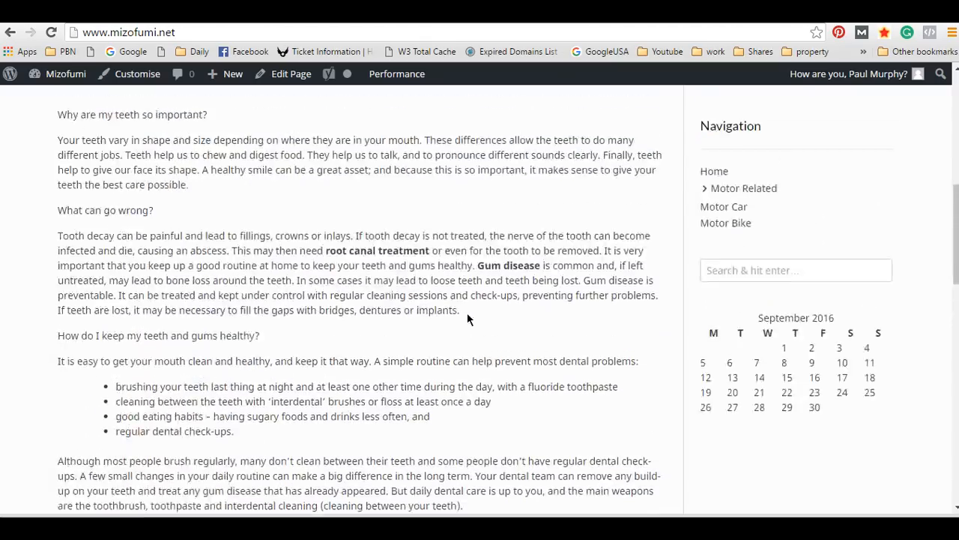
scroll(501, 334, down, 5)
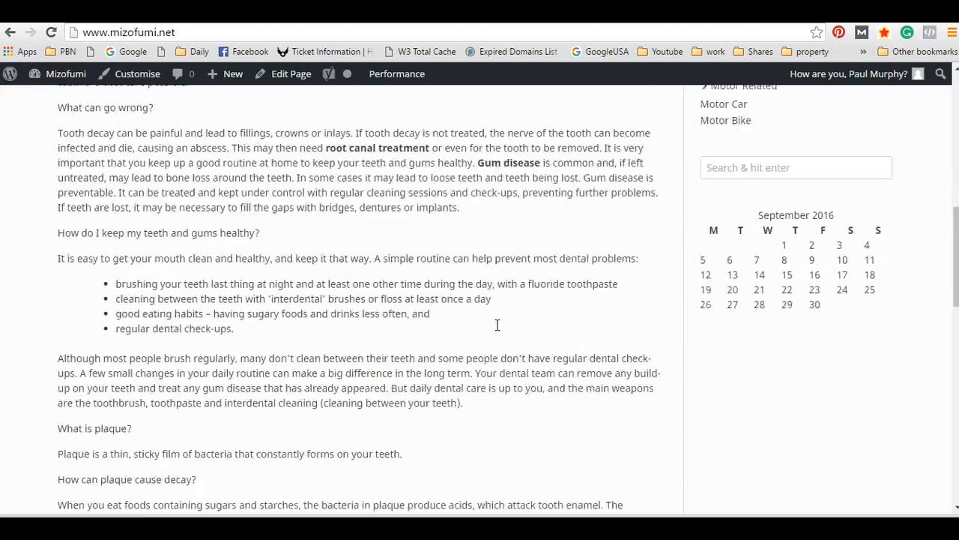
scroll(491, 334, up, 2)
scroll(489, 334, down, 1)
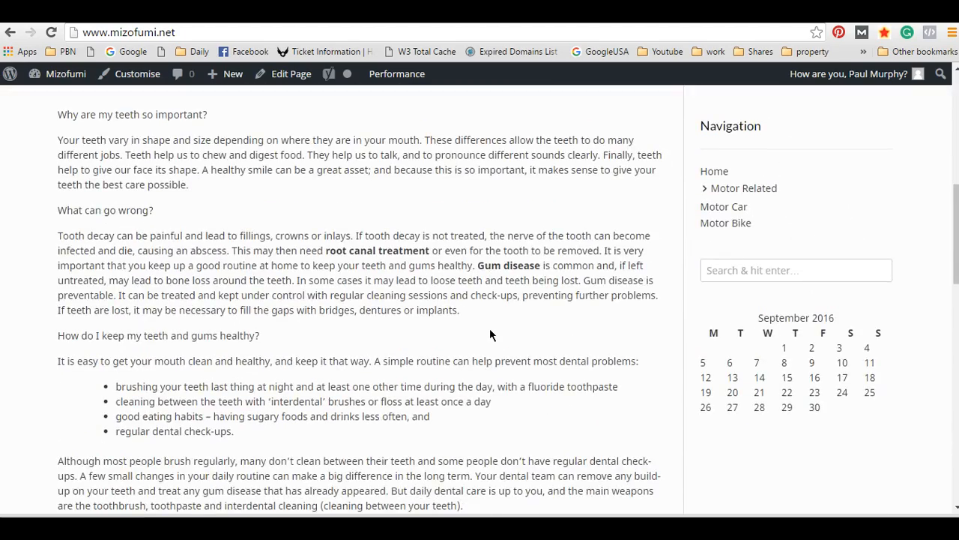
scroll(491, 332, up, 2)
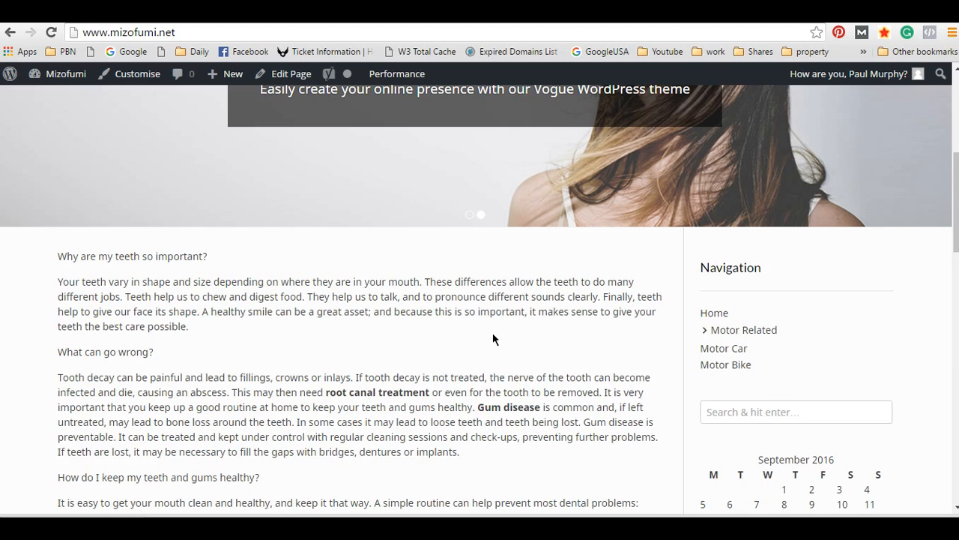
scroll(248, 343, down, 2)
scroll(337, 315, up, 2)
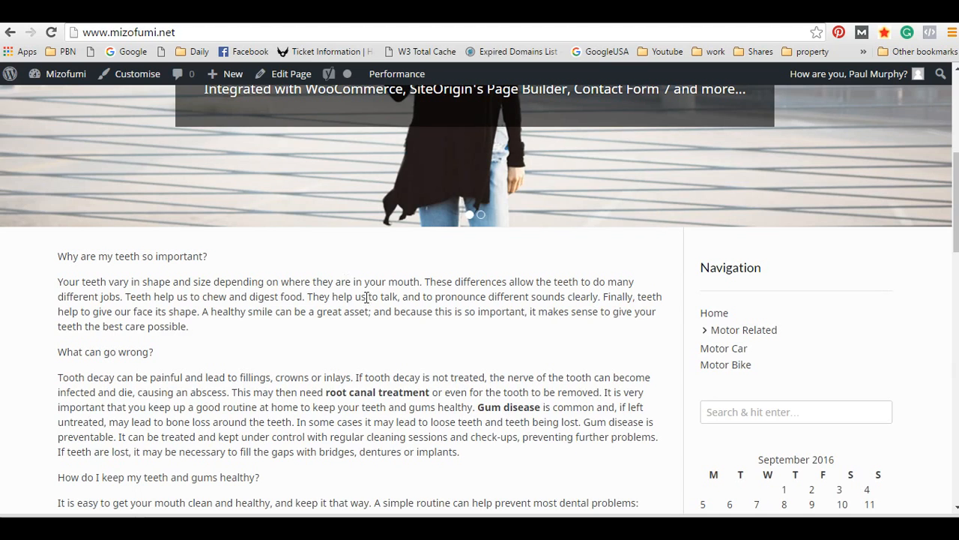
scroll(362, 300, down, 4)
scroll(435, 311, up, 1)
scroll(434, 309, down, 2)
scroll(432, 311, up, 2)
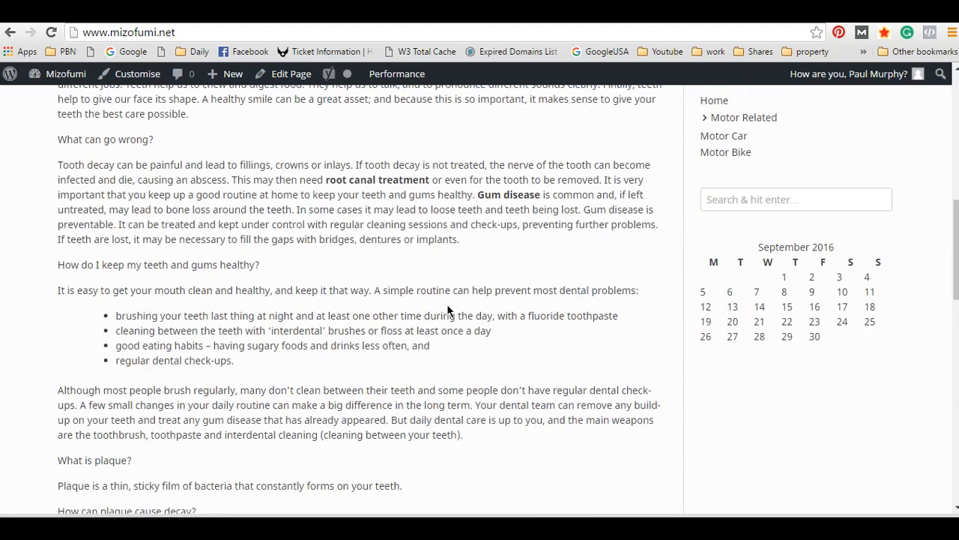
scroll(447, 307, up, 3)
scroll(443, 304, down, 2)
scroll(441, 300, up, 2)
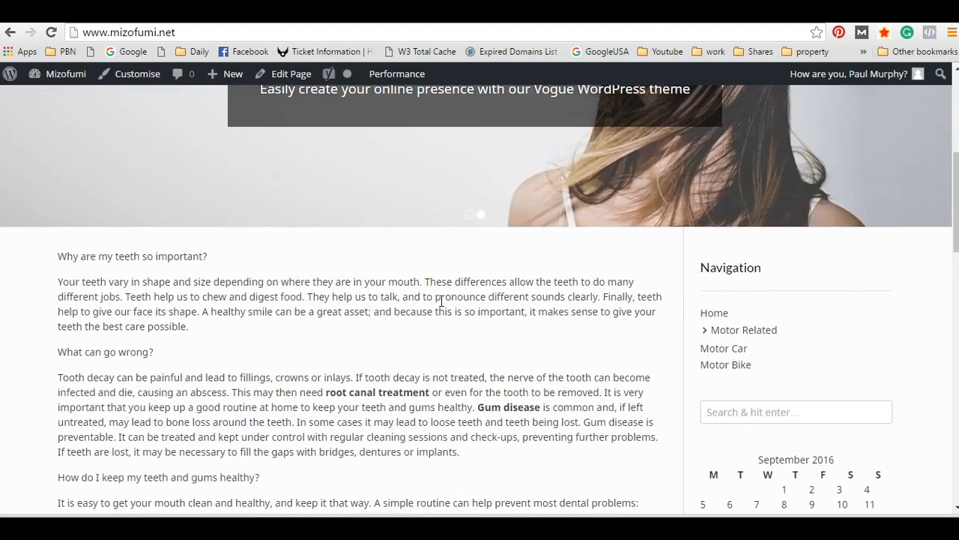
scroll(442, 301, up, 3)
scroll(447, 315, down, 3)
scroll(454, 307, down, 2)
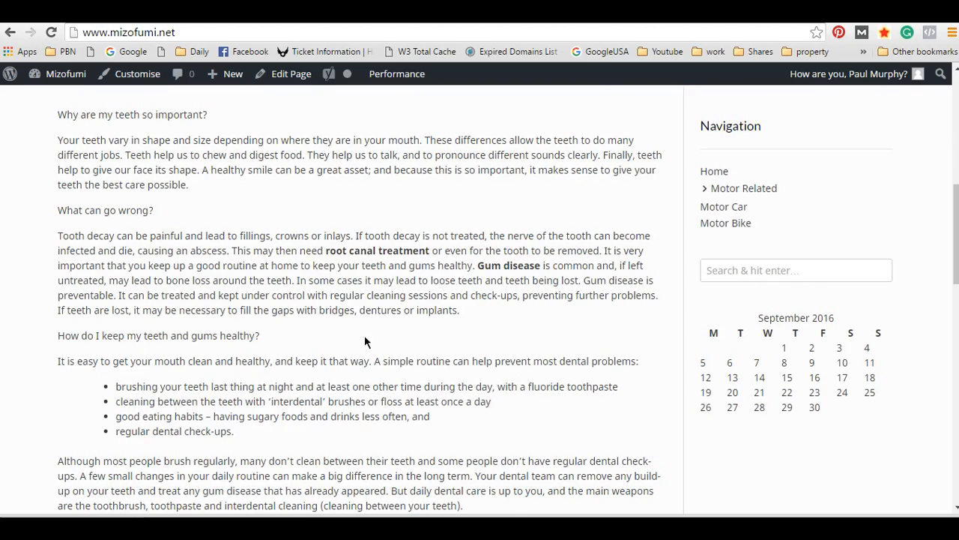
scroll(367, 330, down, 8)
scroll(457, 300, up, 4)
scroll(469, 315, up, 3)
scroll(471, 305, down, 6)
scroll(471, 276, up, 10)
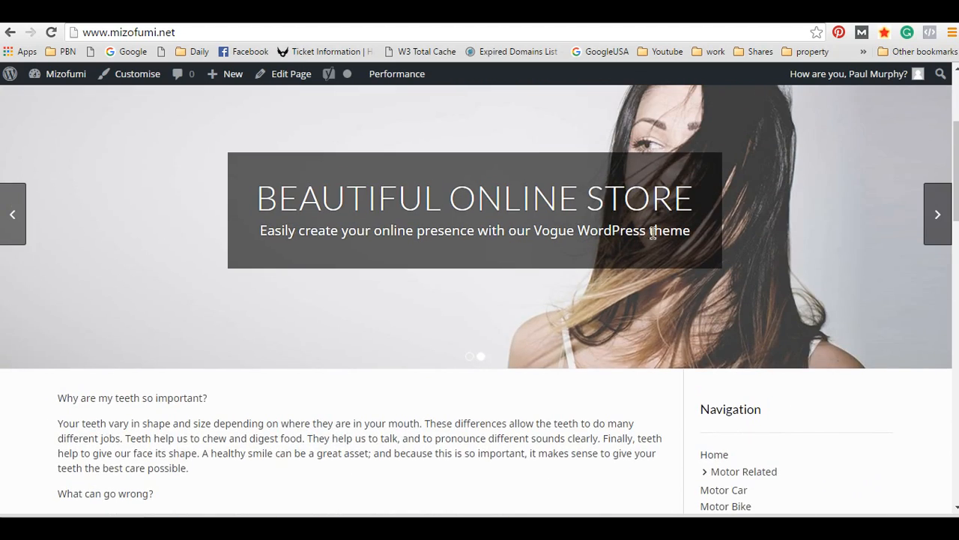
Open the homepage for editing and review its Yoast SEO snippet, keyword fields and analysis
click(291, 75)
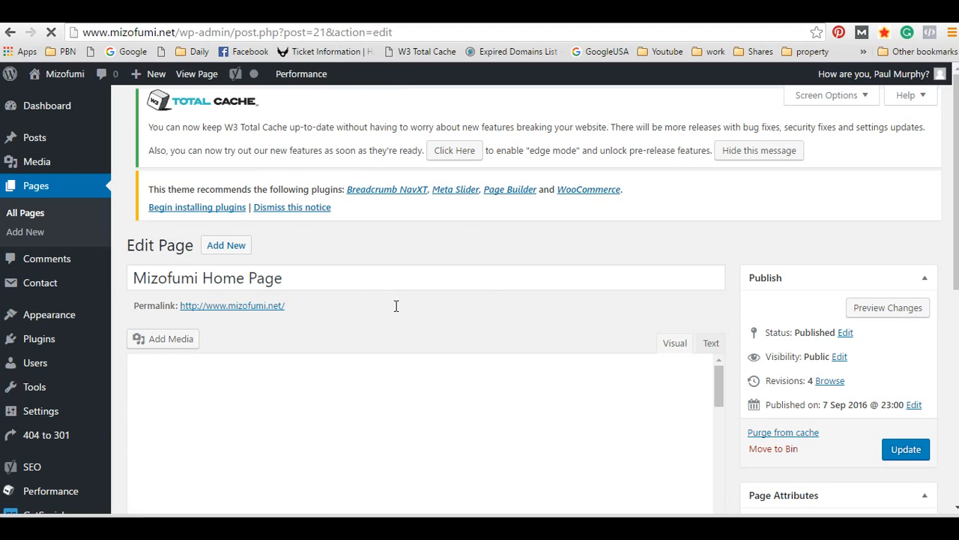
scroll(548, 307, down, 6)
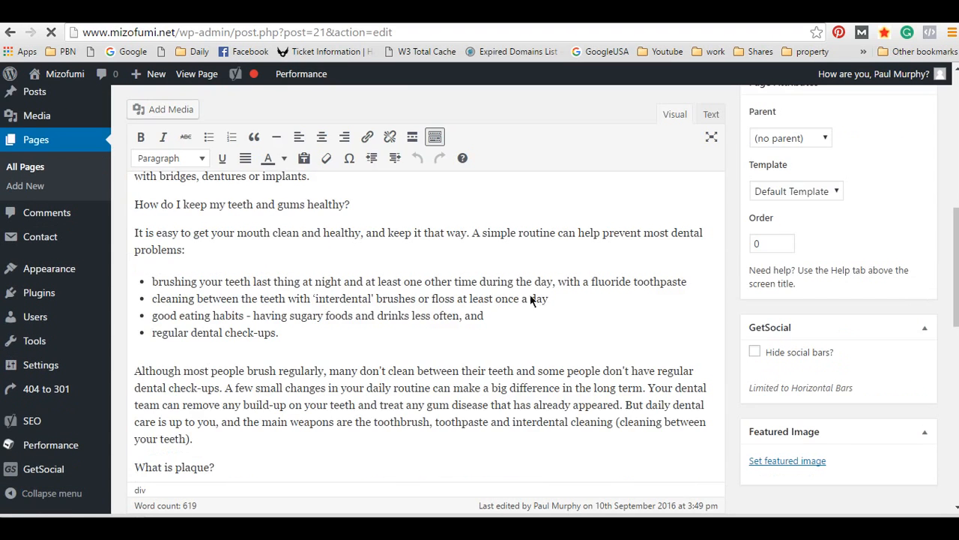
scroll(530, 300, down, 10)
scroll(517, 249, up, 2)
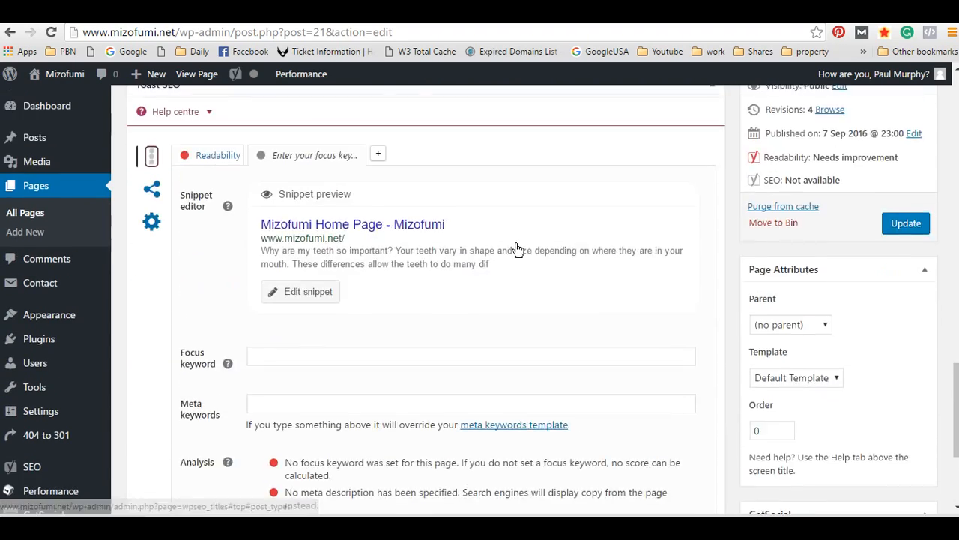
scroll(502, 249, up, 2)
scroll(606, 272, down, 4)
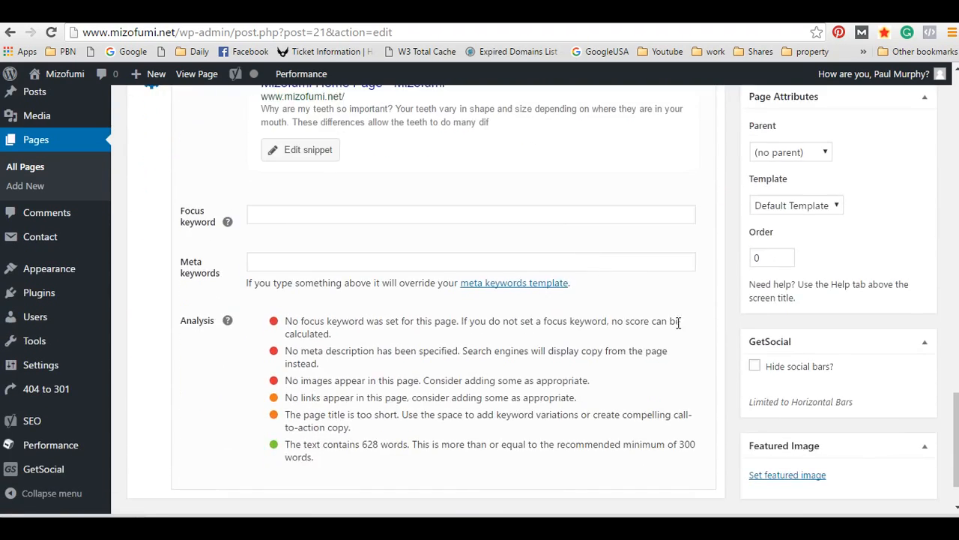
scroll(667, 329, up, 3)
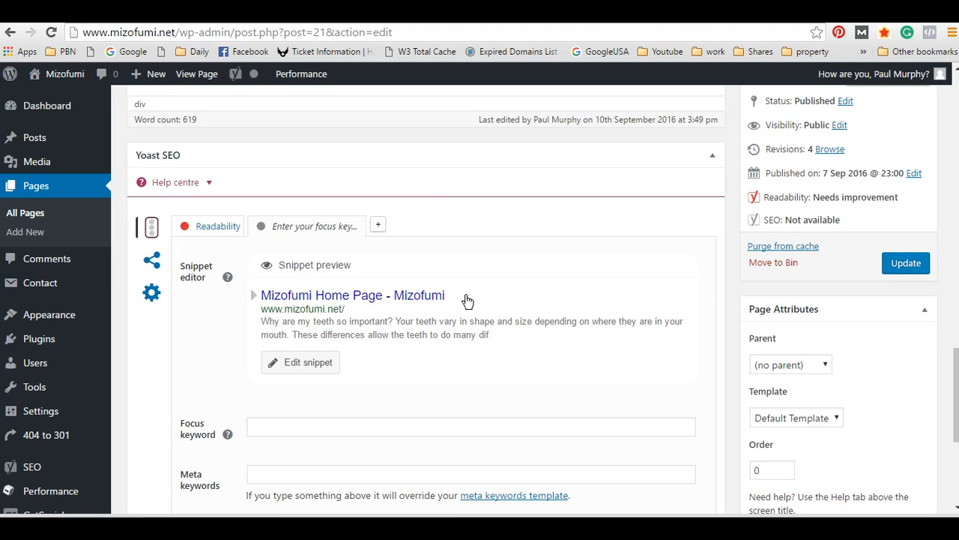
Examine the title, URL and description in the Yoast SEO snippet preview against the site's domain name in the address
scroll(421, 321, up, 2)
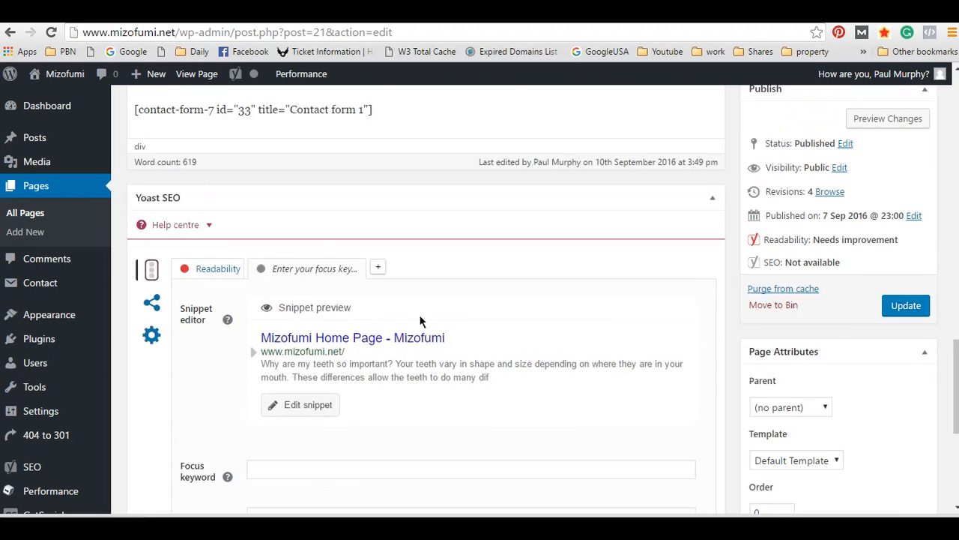
scroll(425, 322, down, 2)
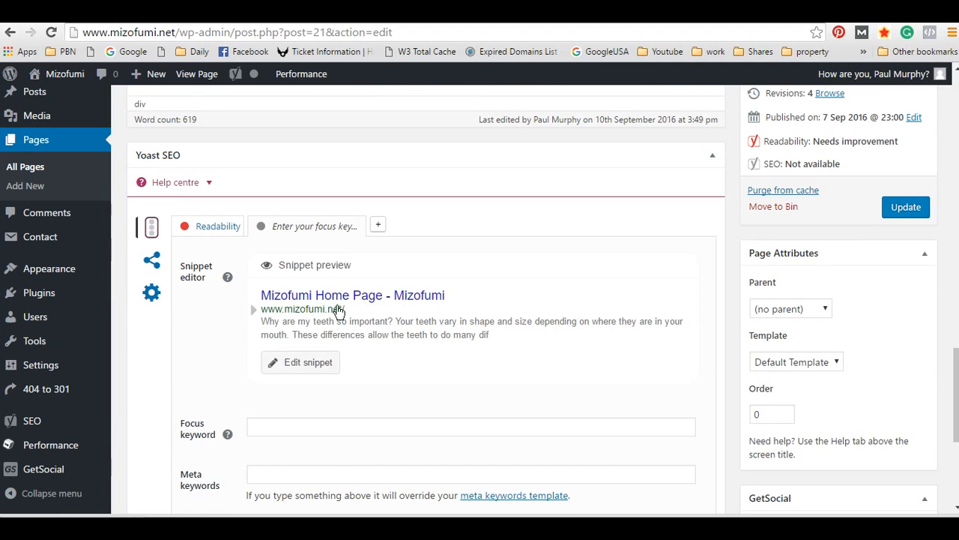
scroll(446, 305, up, 1)
scroll(450, 308, up, 2)
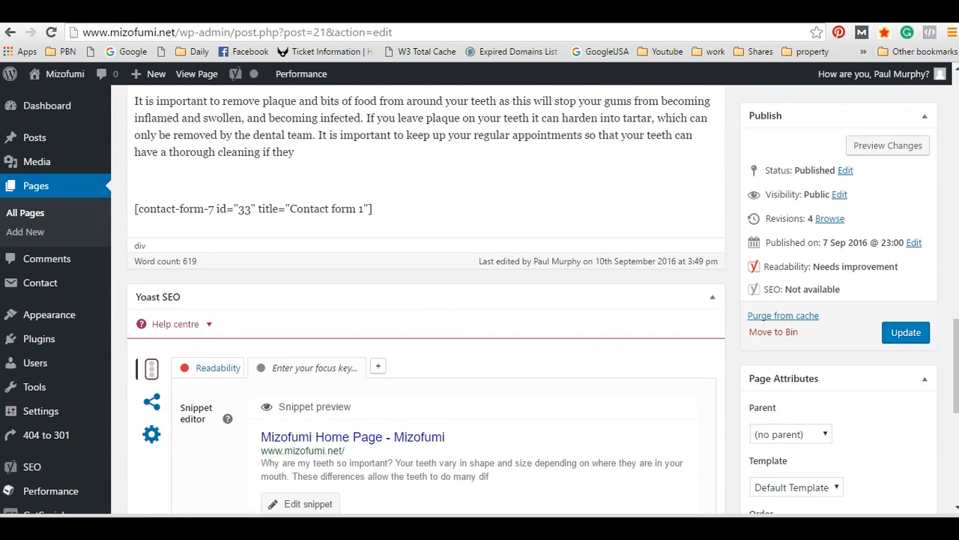
drag(110, 33, 159, 34)
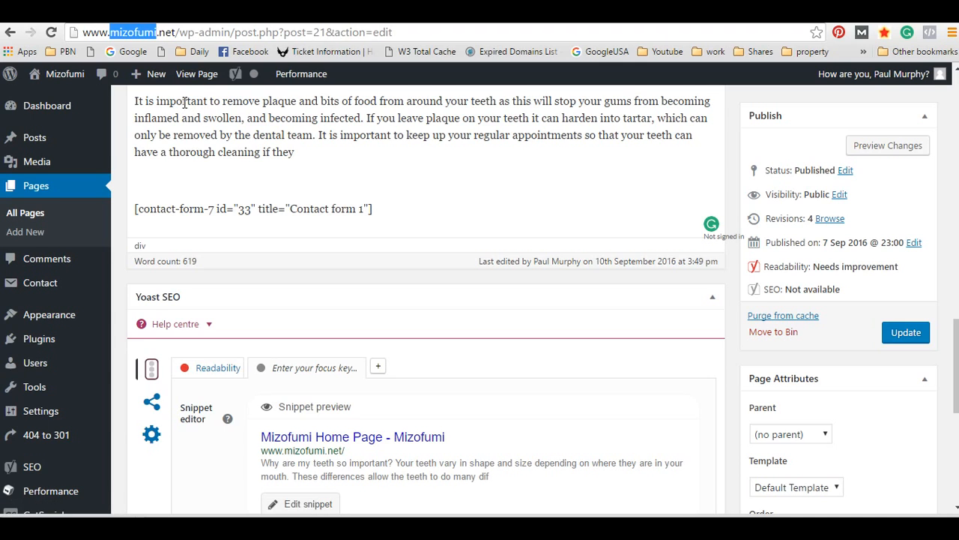
scroll(373, 300, down, 1)
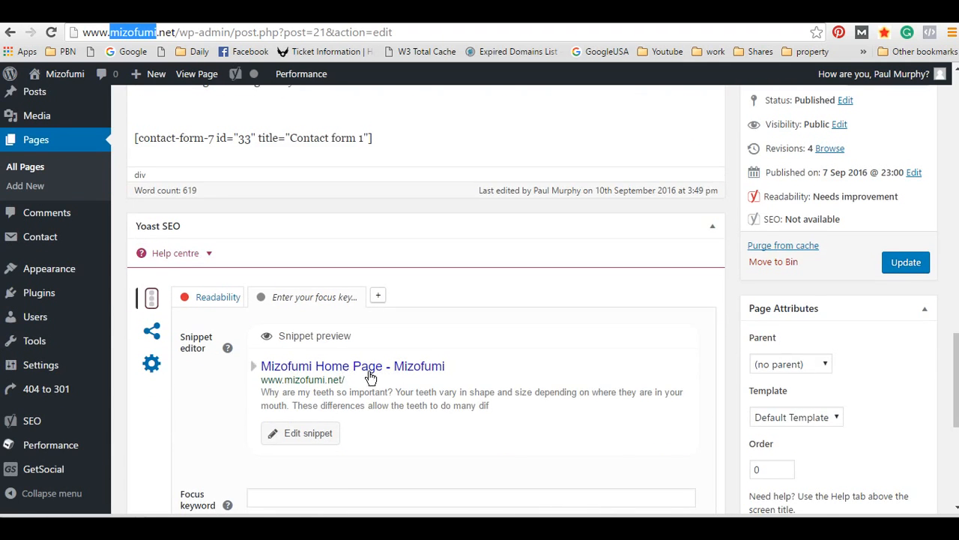
scroll(366, 371, up, 2)
scroll(364, 357, down, 2)
scroll(369, 356, down, 1)
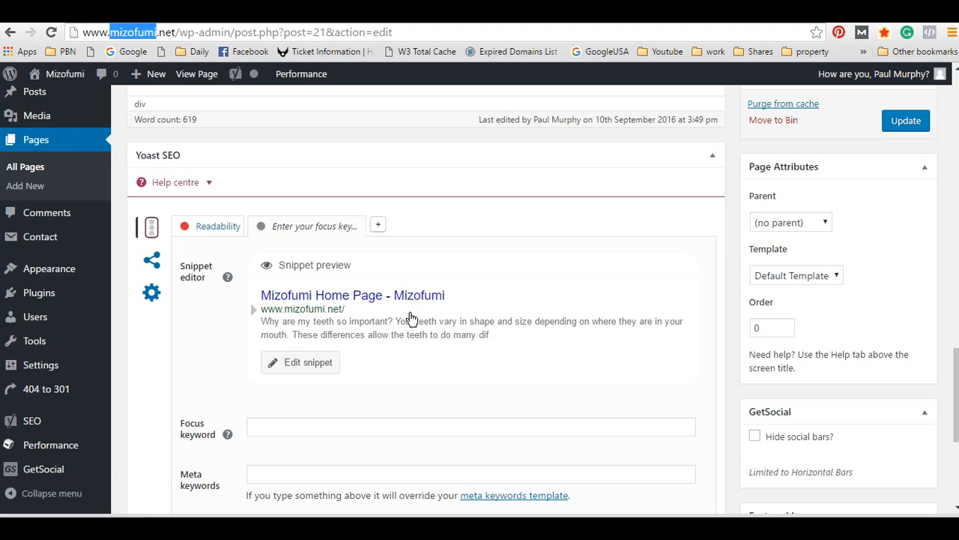
scroll(411, 318, up, 3)
scroll(413, 330, down, 1)
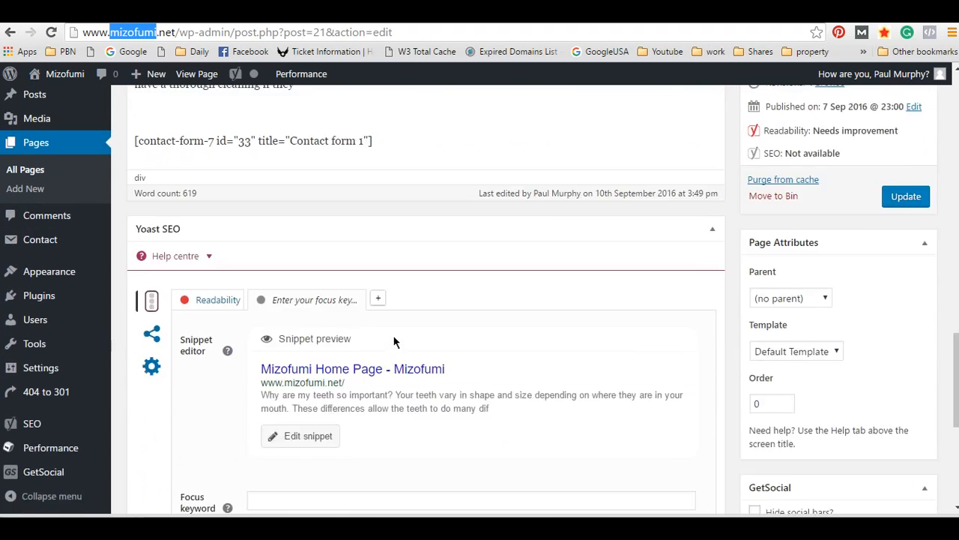
scroll(412, 332, down, 1)
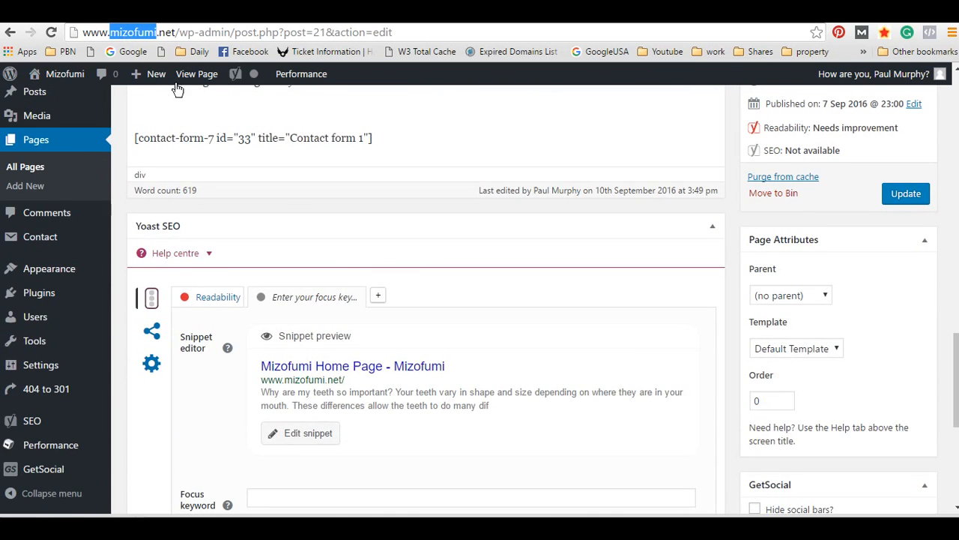
scroll(348, 245, up, 2)
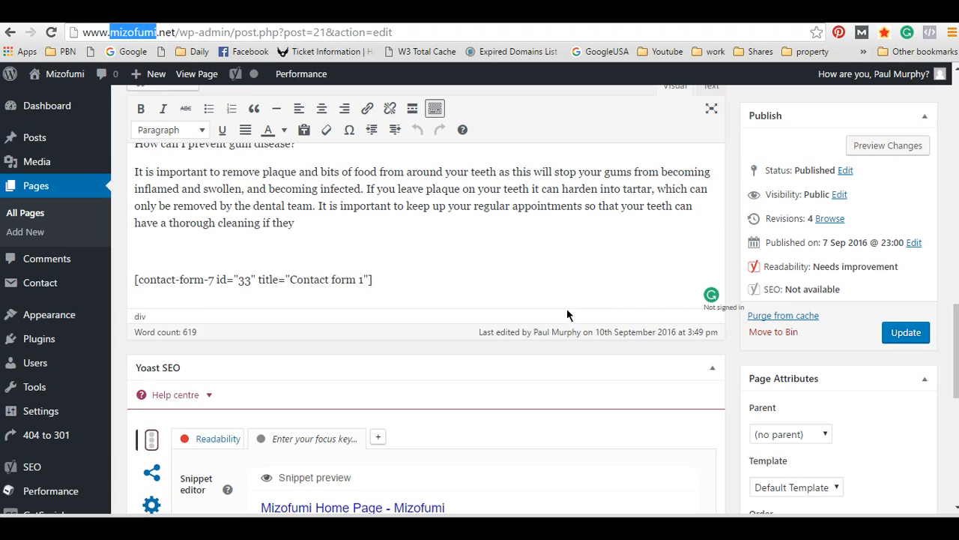
scroll(568, 311, down, 3)
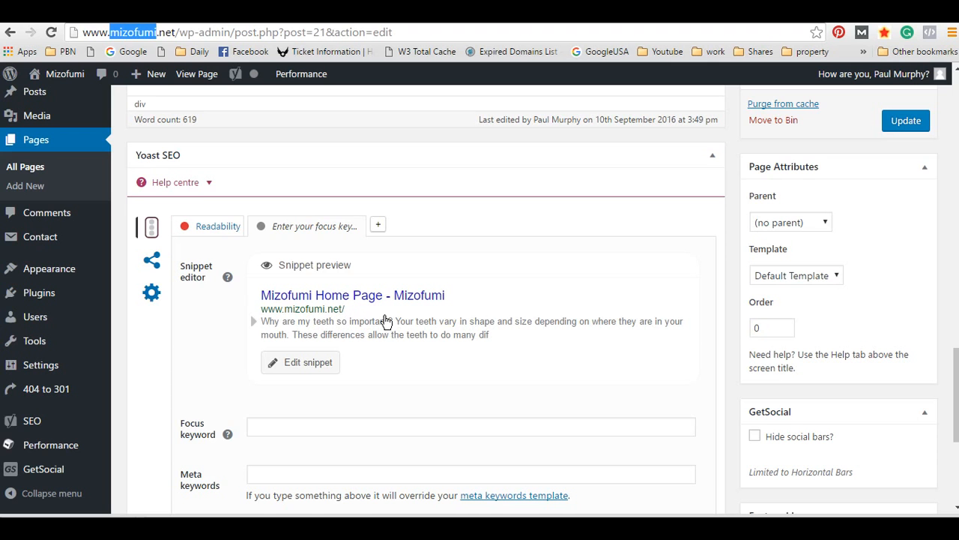
scroll(400, 293, down, 2)
scroll(435, 290, up, 3)
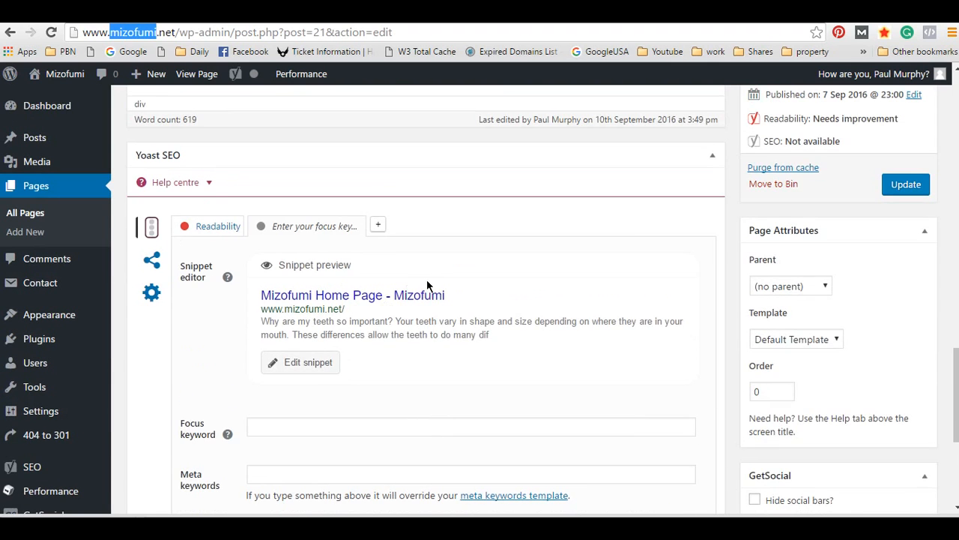
Read through the page's body text in the editor, from the opening teeth question to the contact form shortcode
scroll(514, 259, up, 5)
scroll(501, 255, down, 4)
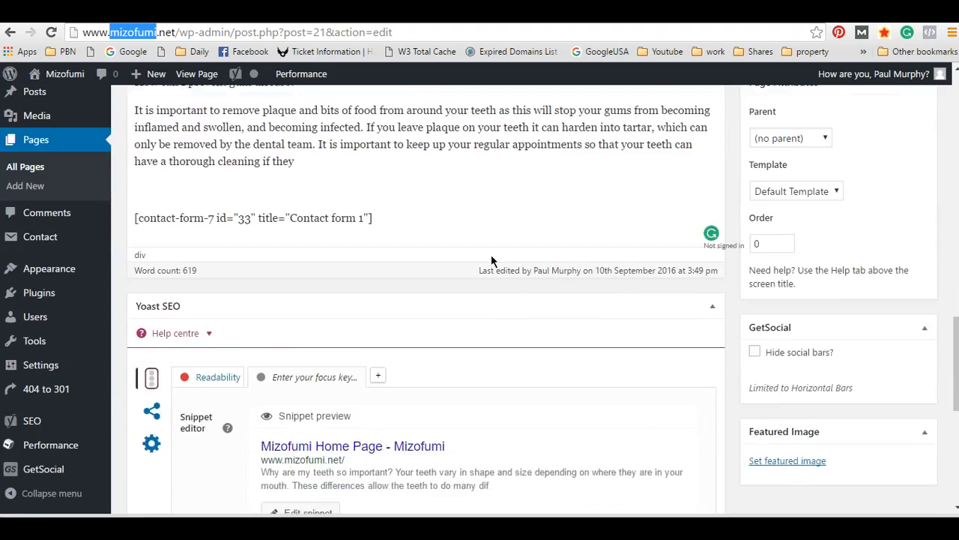
scroll(491, 254, up, 10)
scroll(515, 263, down, 4)
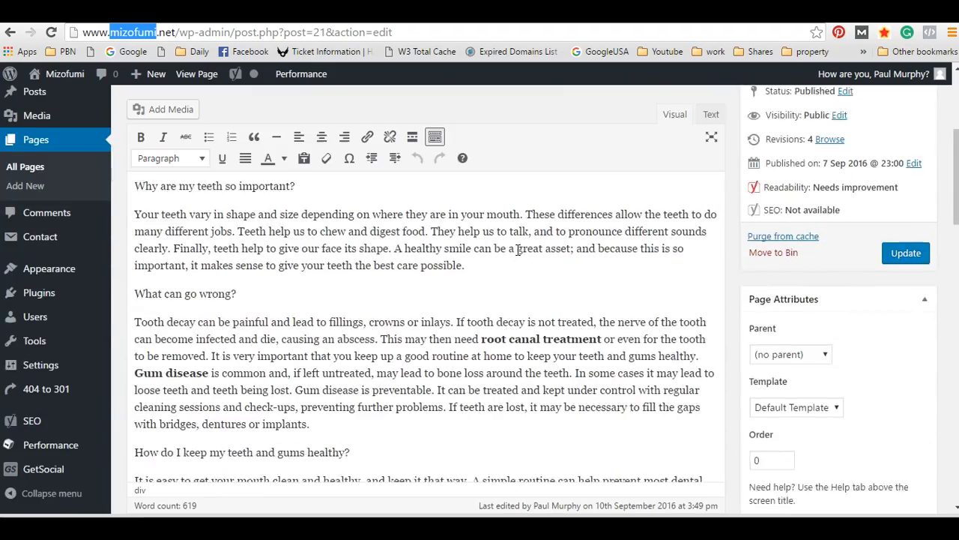
scroll(487, 272, up, 2)
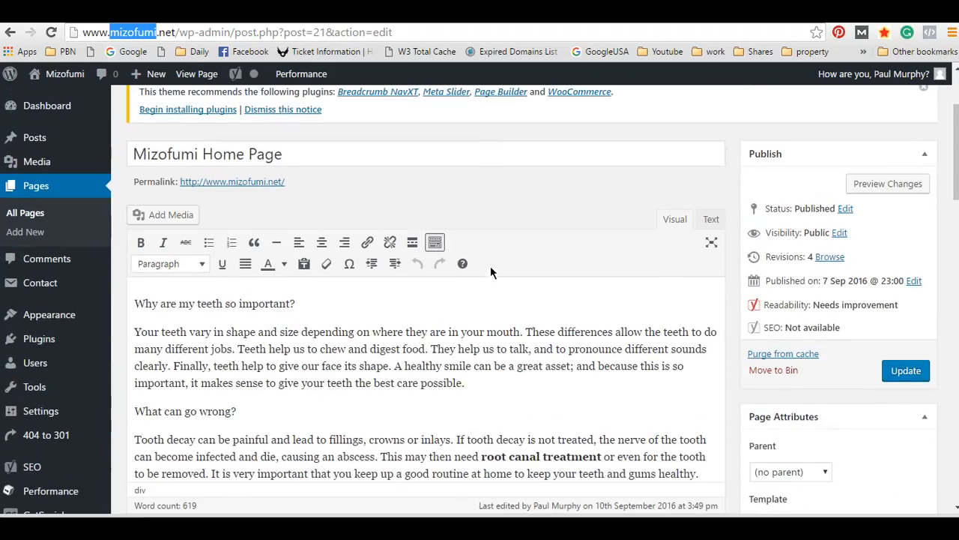
click(253, 303)
shift+click(300, 365)
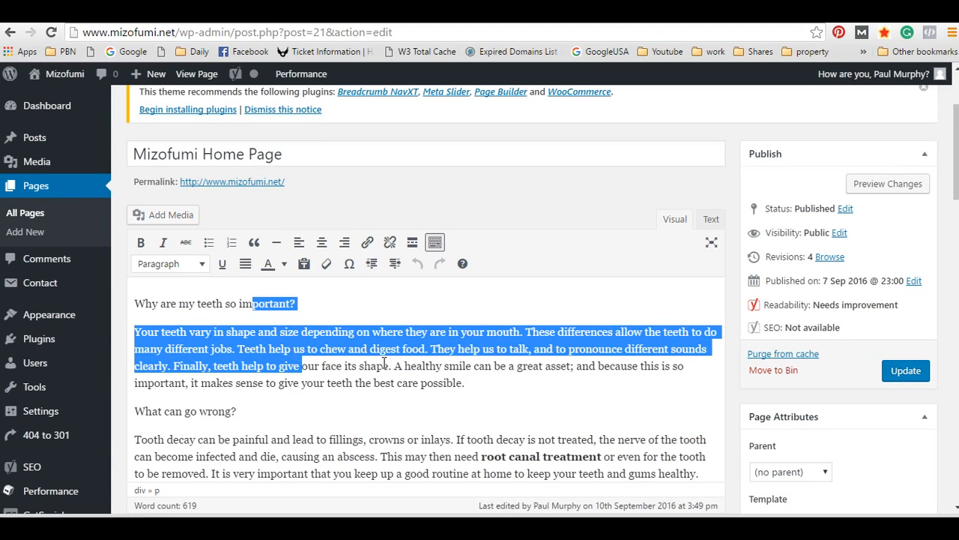
scroll(388, 365, down, 2)
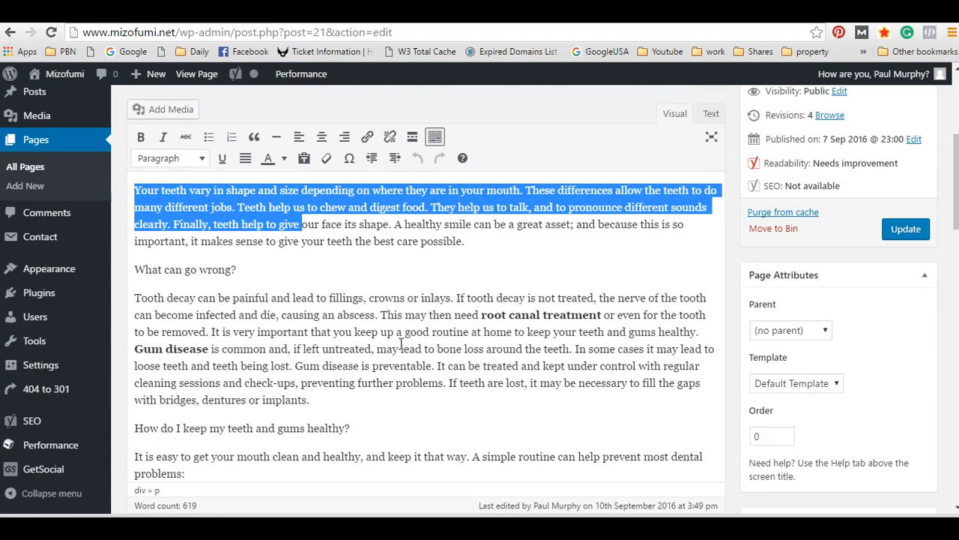
drag(401, 345, 423, 251)
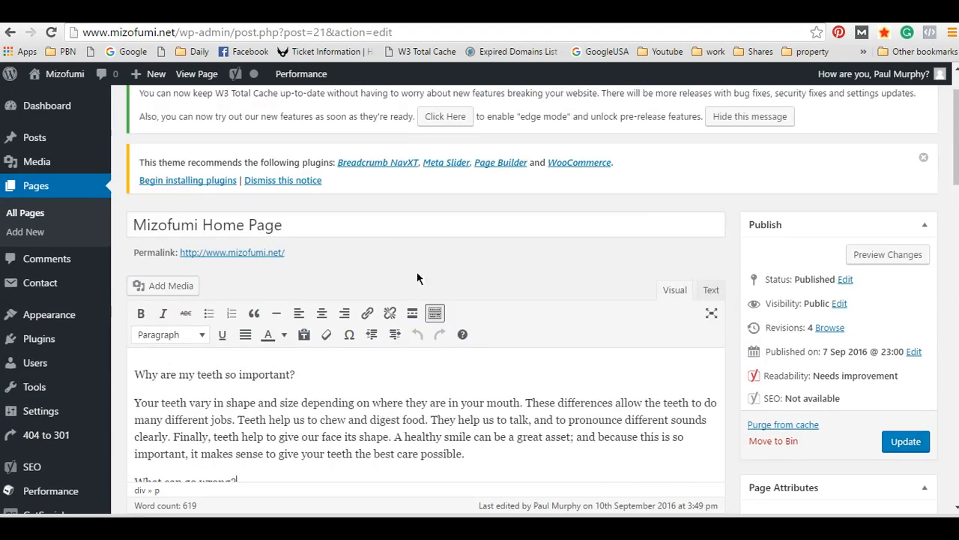
scroll(412, 274, down, 8)
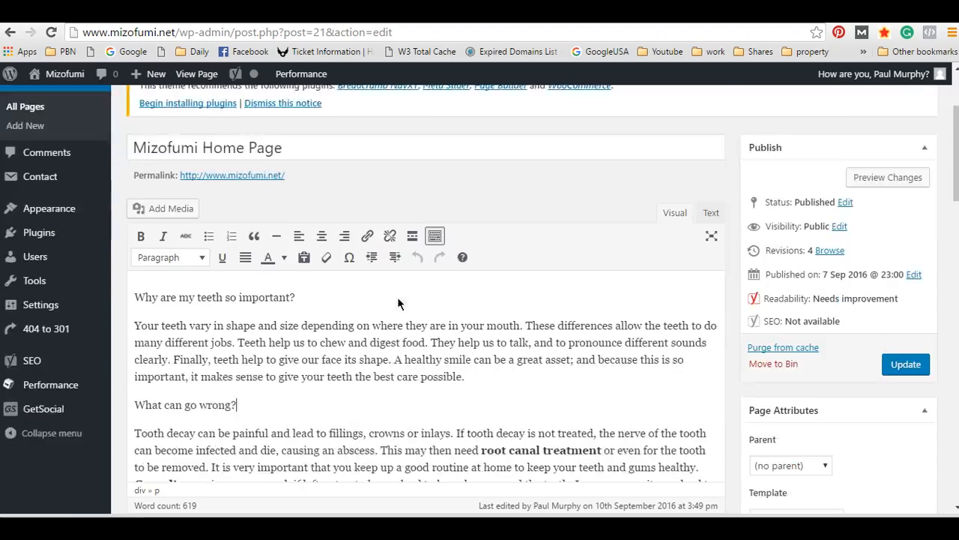
scroll(412, 274, down, 7)
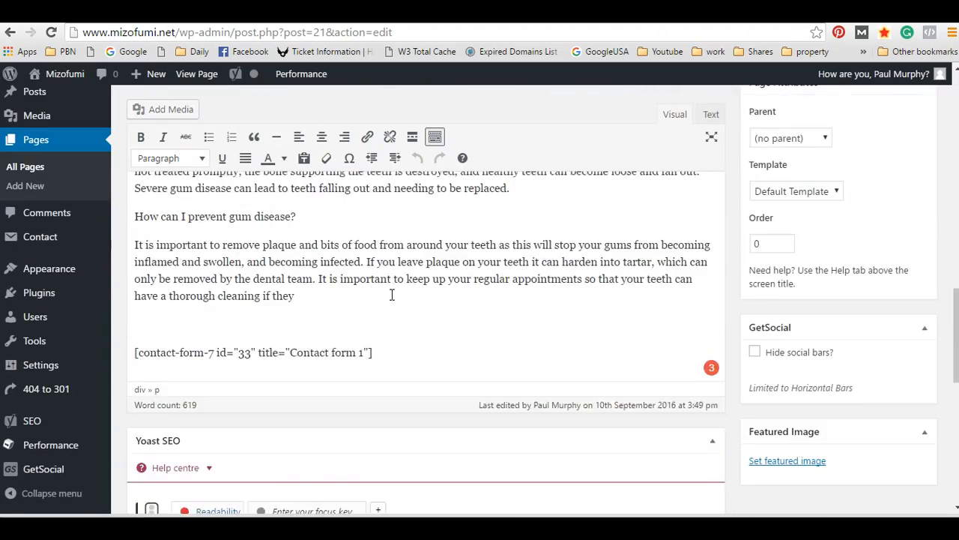
Replace the homepage title with "How To Clean Your Teeth"
scroll(391, 295, up, 9)
scroll(392, 295, up, 15)
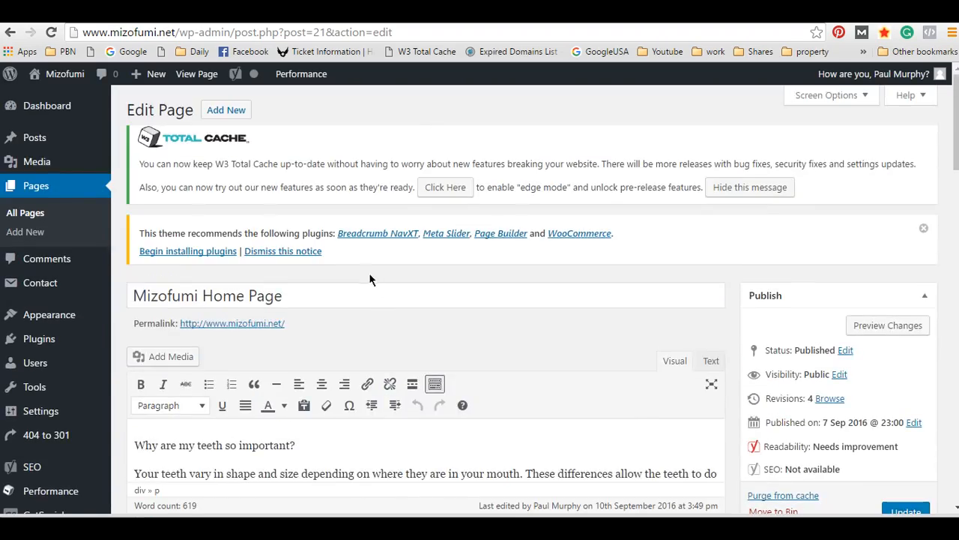
drag(316, 299, 105, 287)
key(BackSpace)
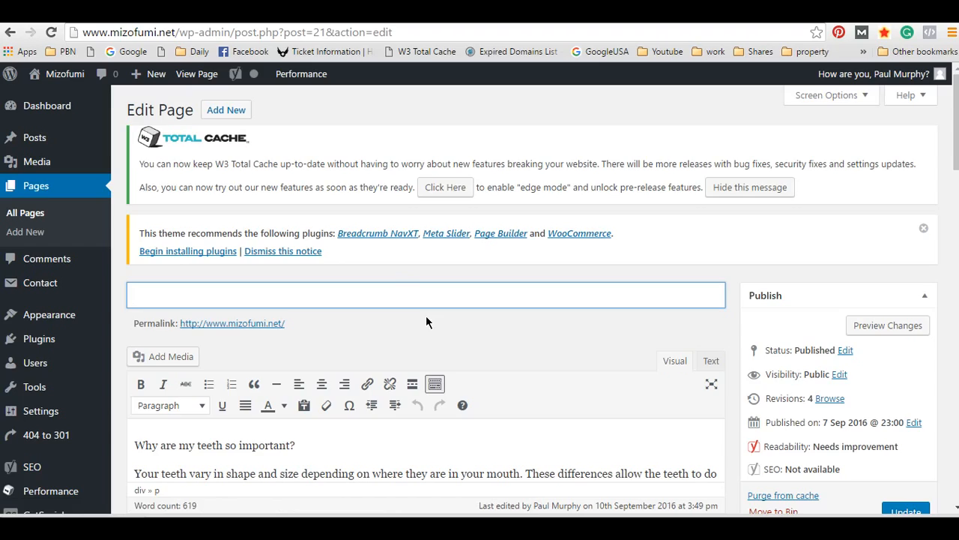
scroll(299, 295, down, 20)
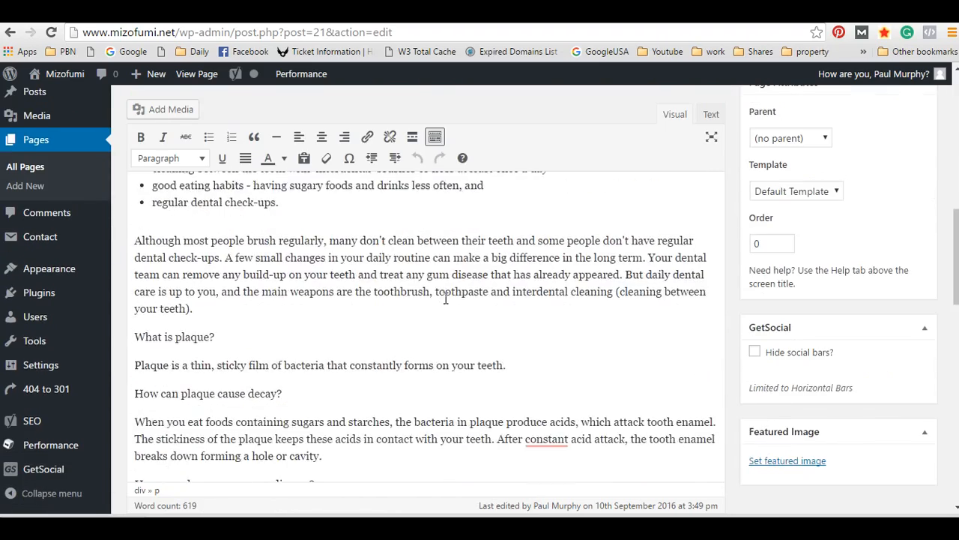
scroll(449, 297, down, 4)
scroll(449, 297, up, 20)
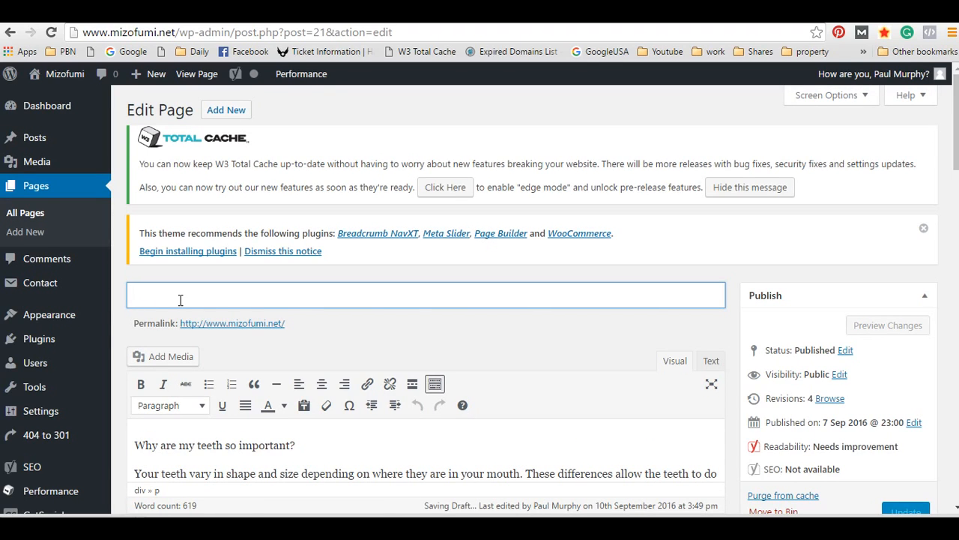
text(H)
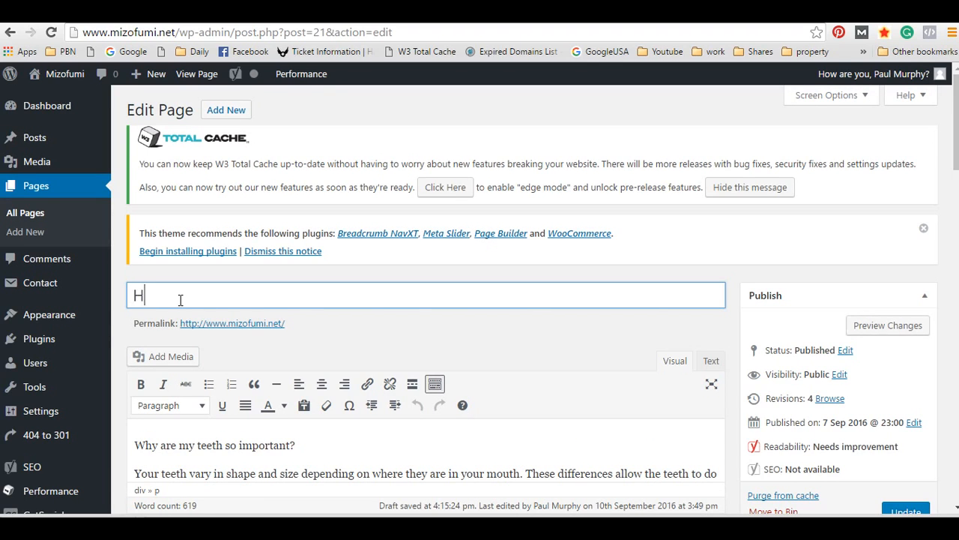
text(ow To Clean Your Teeth)
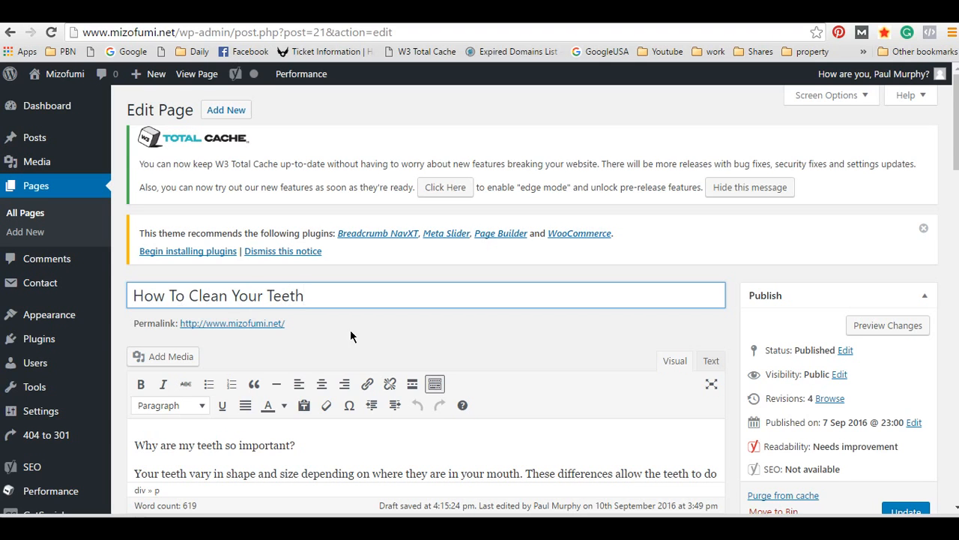
Examine how the new page title and the body's opening question are used in the Yoast SEO snippet preview
scroll(350, 330, down, 2)
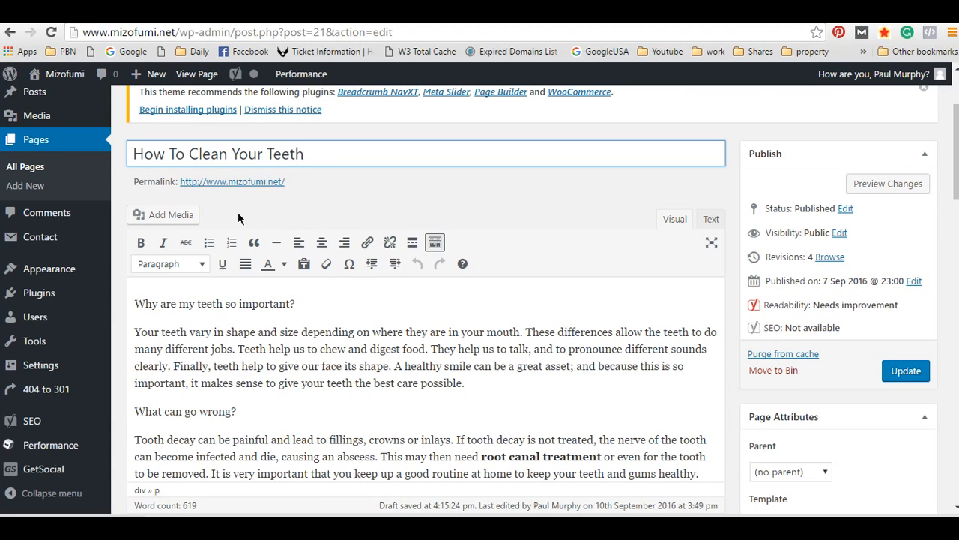
drag(132, 153, 306, 154)
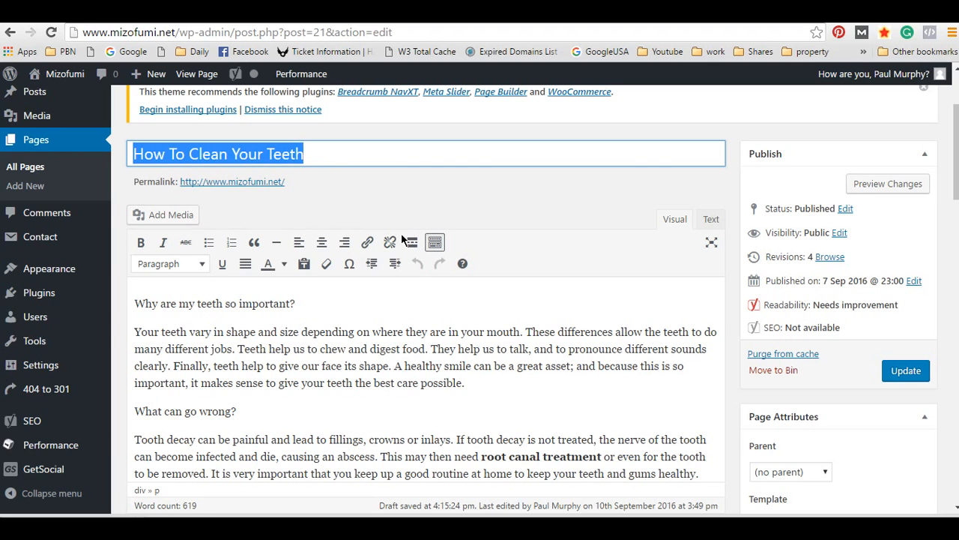
click(305, 200)
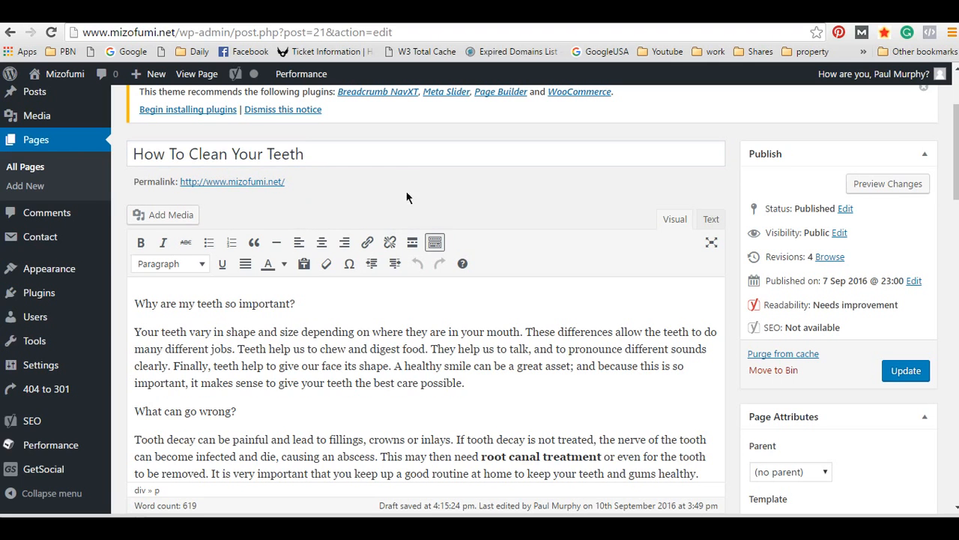
scroll(536, 275, down, 15)
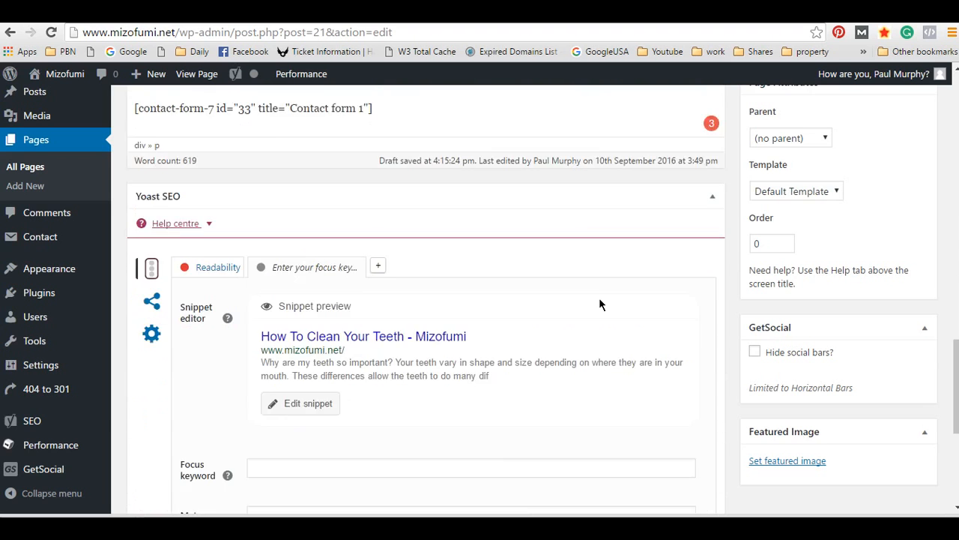
scroll(585, 304, down, 2)
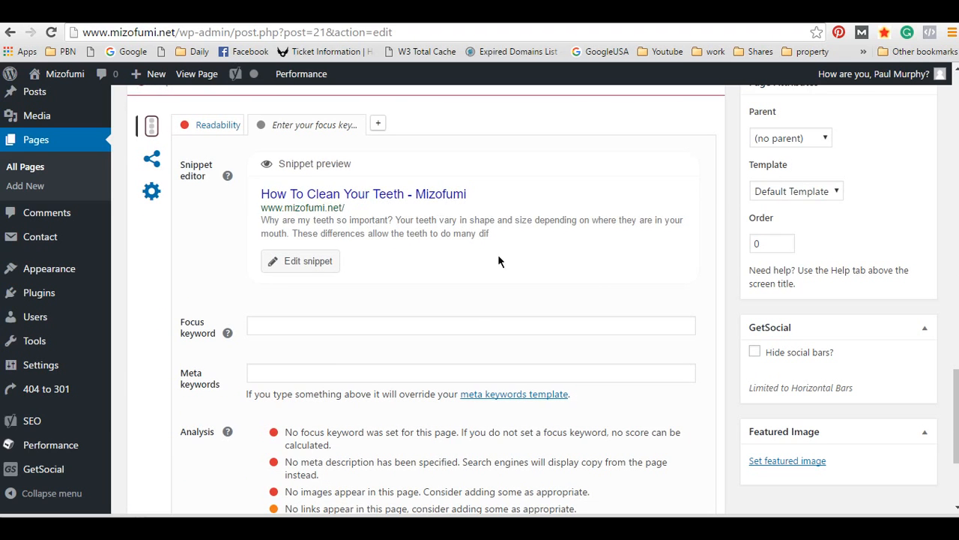
scroll(494, 254, up, 4)
scroll(475, 250, up, 10)
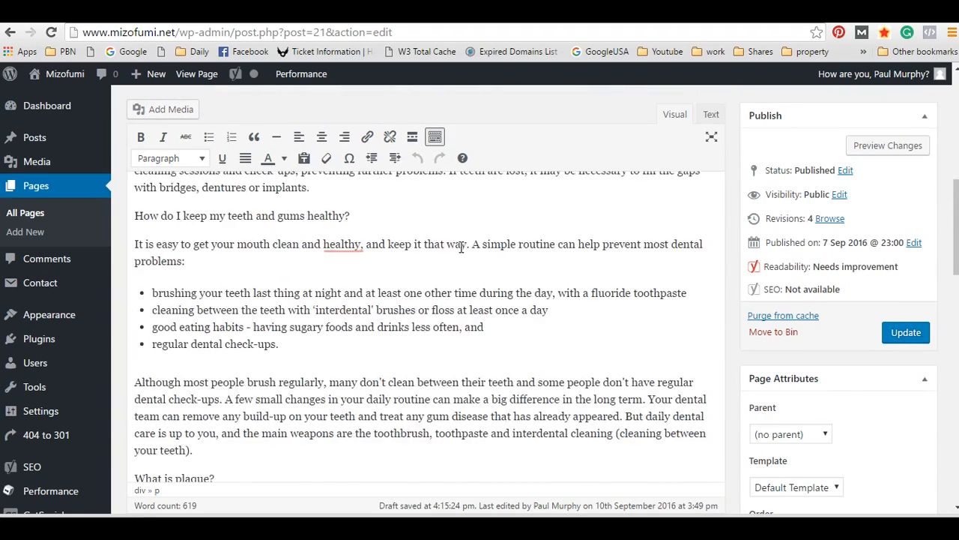
scroll(460, 251, up, 3)
scroll(460, 251, down, 2)
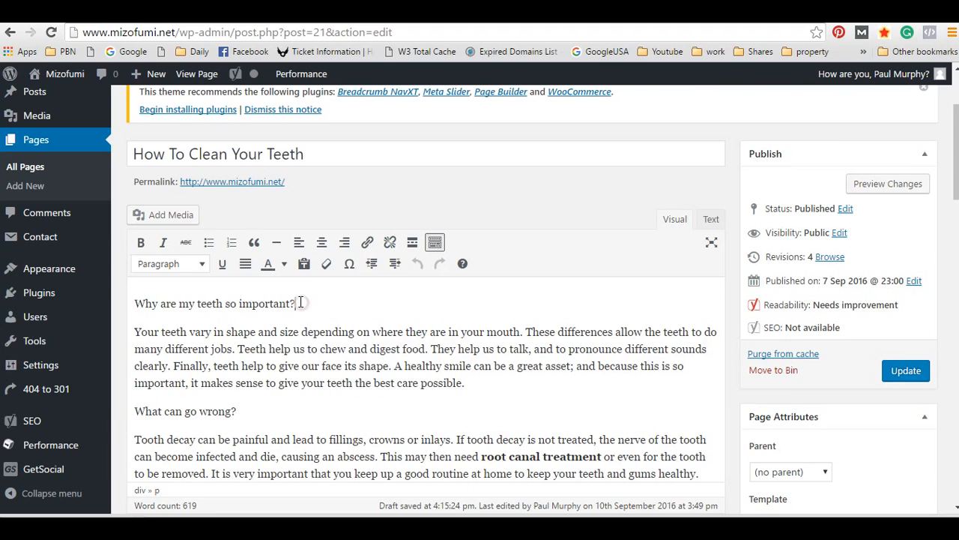
drag(298, 303, 129, 304)
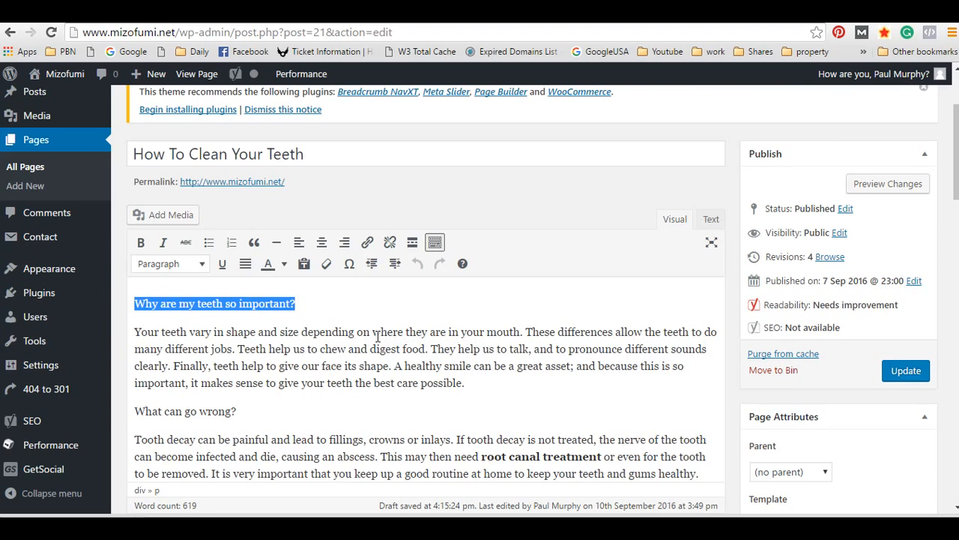
scroll(401, 328, down, 15)
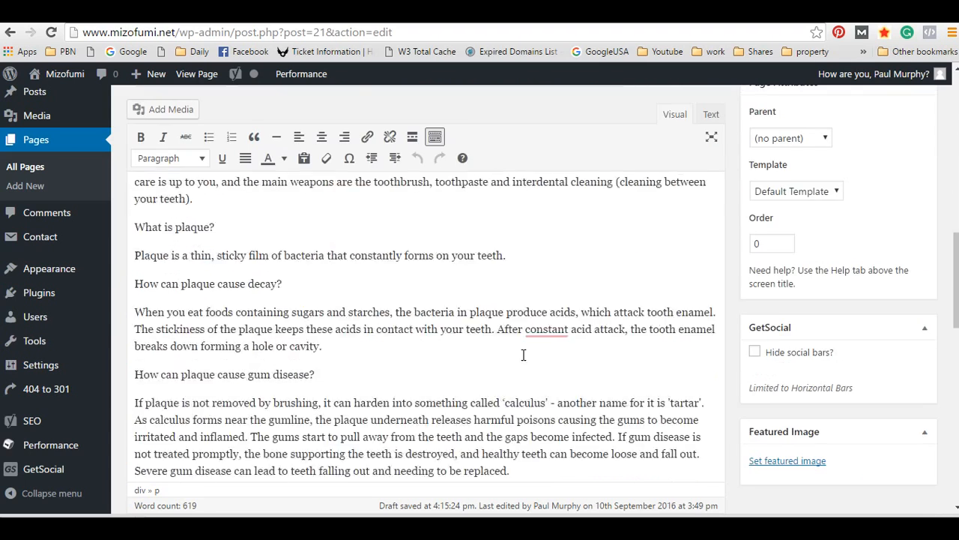
scroll(516, 354, up, 4)
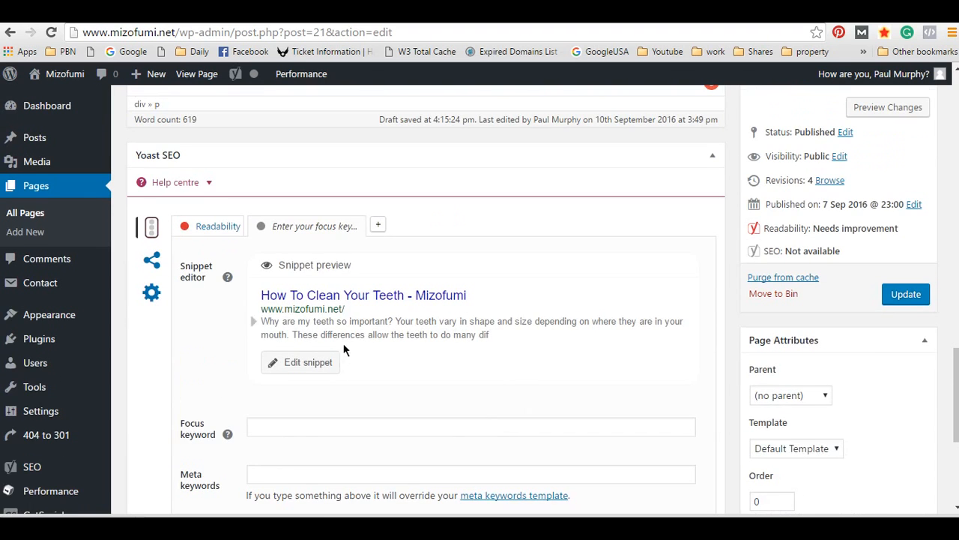
Set the Yoast SEO focus keyword to "How To Clean My Teeth"
scroll(367, 374, down, 1)
click(276, 359)
text(How)
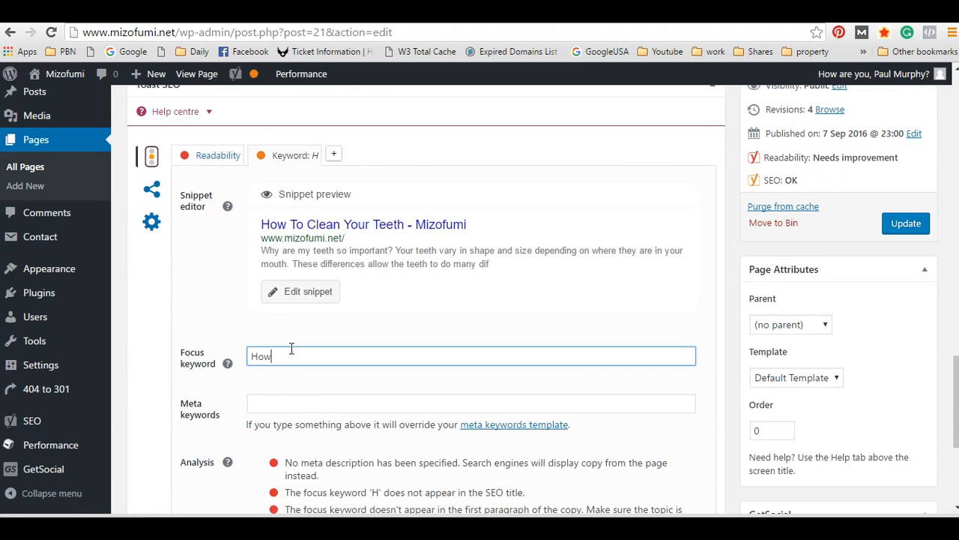
text( To Clean )
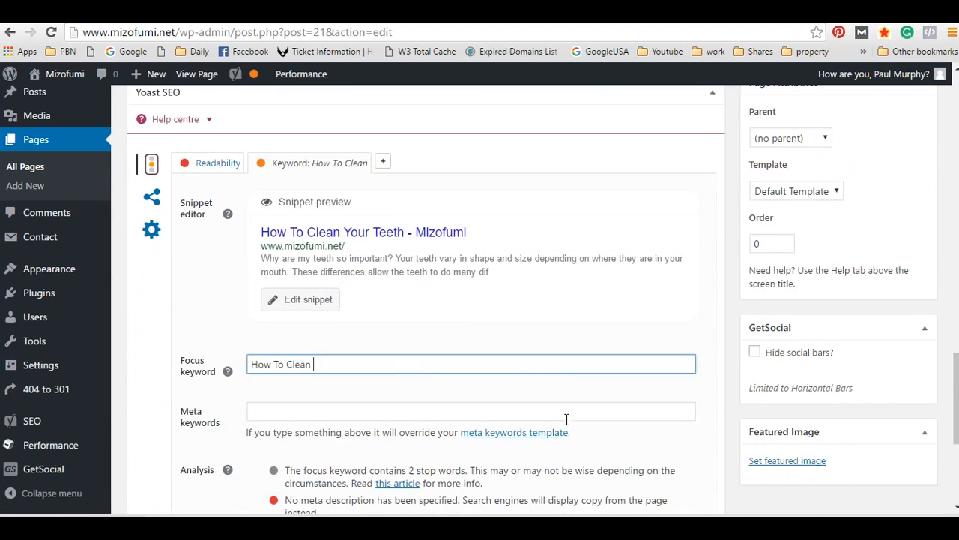
text(You)
key(BackSpace)
key(BackSpace)
key(BackSpace)
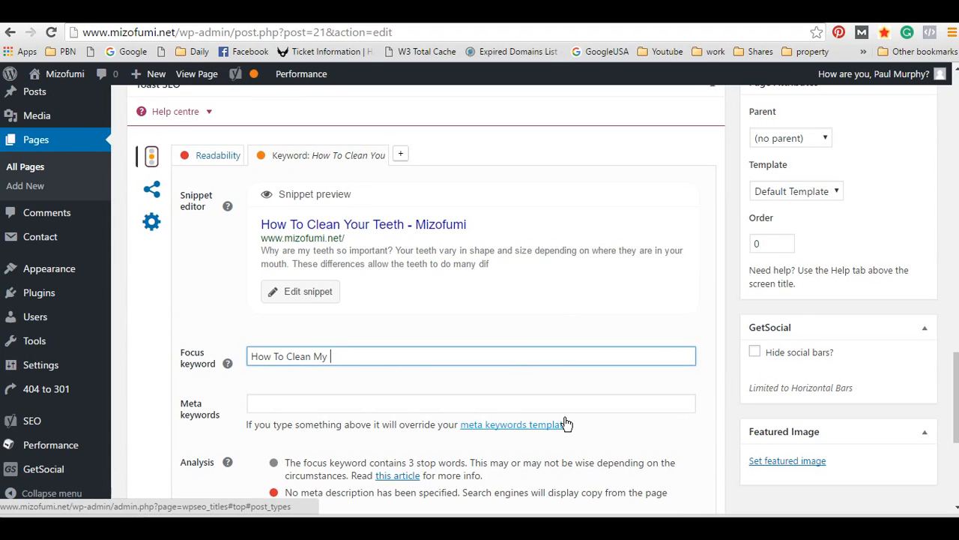
text(My Teeth)
key(BackSpace)
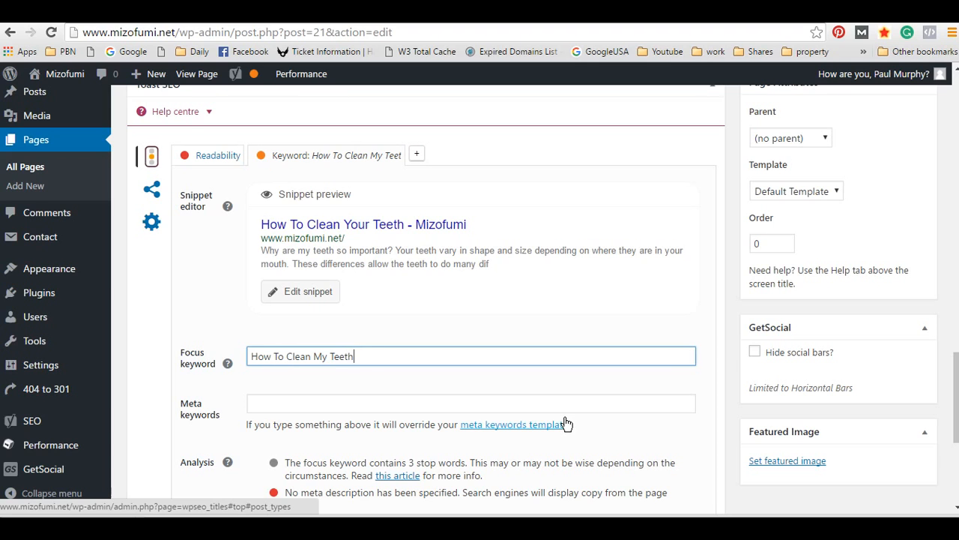
Copy the focus keyword "How To Clean My Teeth" and replace the page title with it
drag(358, 355, 251, 355)
click(310, 356)
drag(354, 355, 240, 355)
right_click(270, 357)
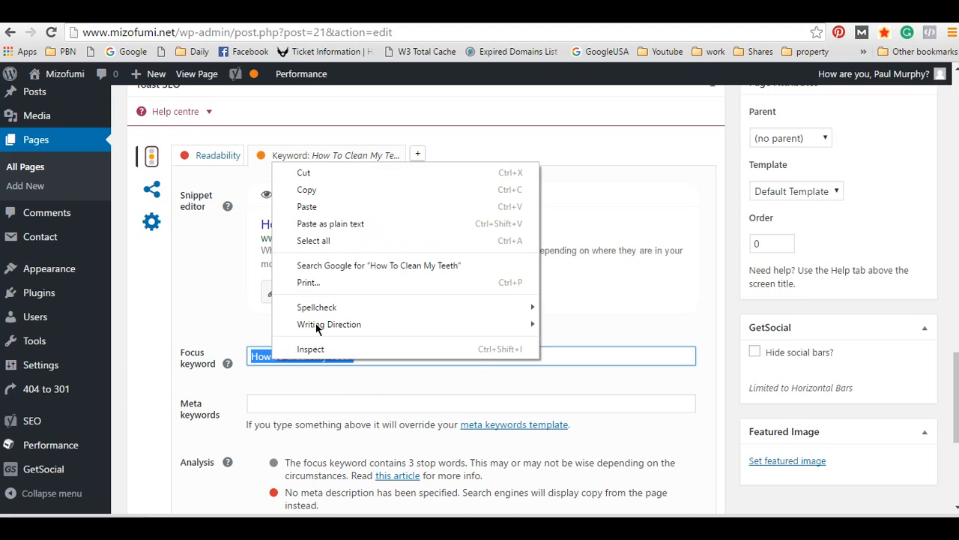
click(338, 193)
scroll(347, 244, up, 15)
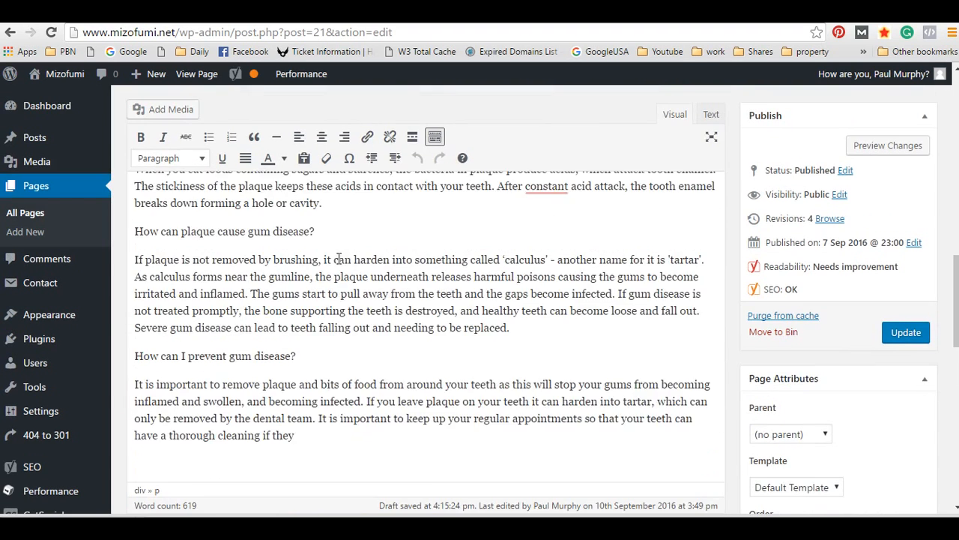
scroll(330, 272, up, 5)
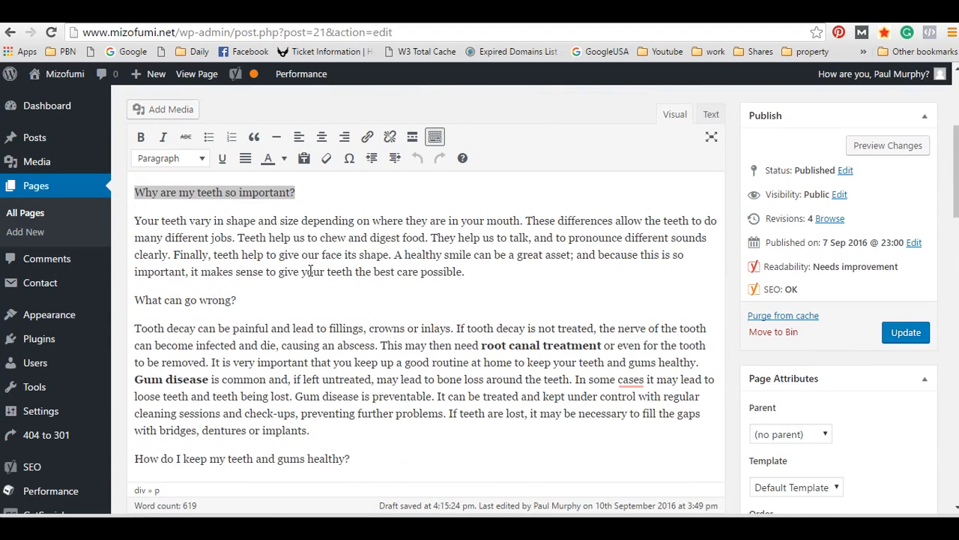
scroll(311, 194, up, 2)
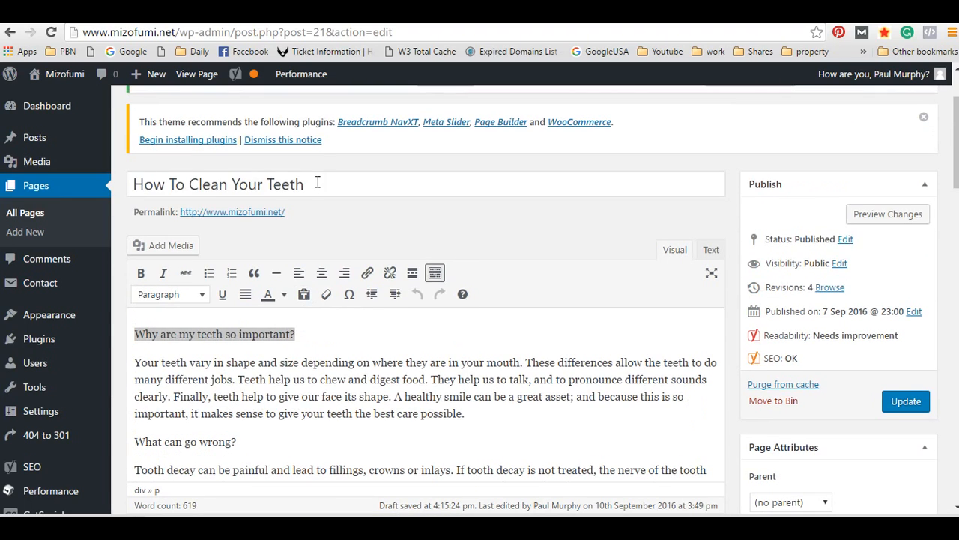
drag(318, 183, 121, 184)
right_click(223, 183)
click(274, 223)
click(335, 208)
Review the Yoast SEO analysis points for the focus keyword and compare them with the page's body text
scroll(442, 258, down, 15)
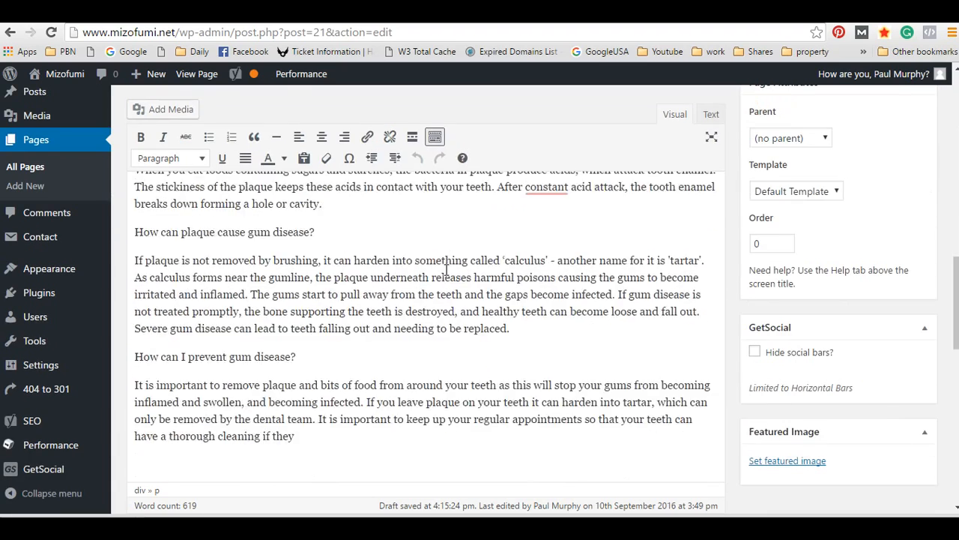
scroll(581, 297, down, 4)
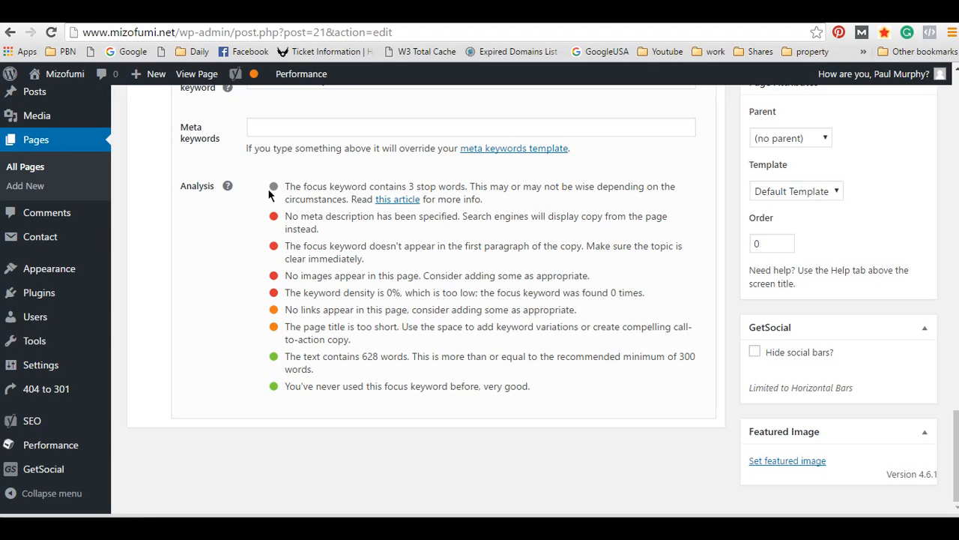
scroll(299, 280, up, 1)
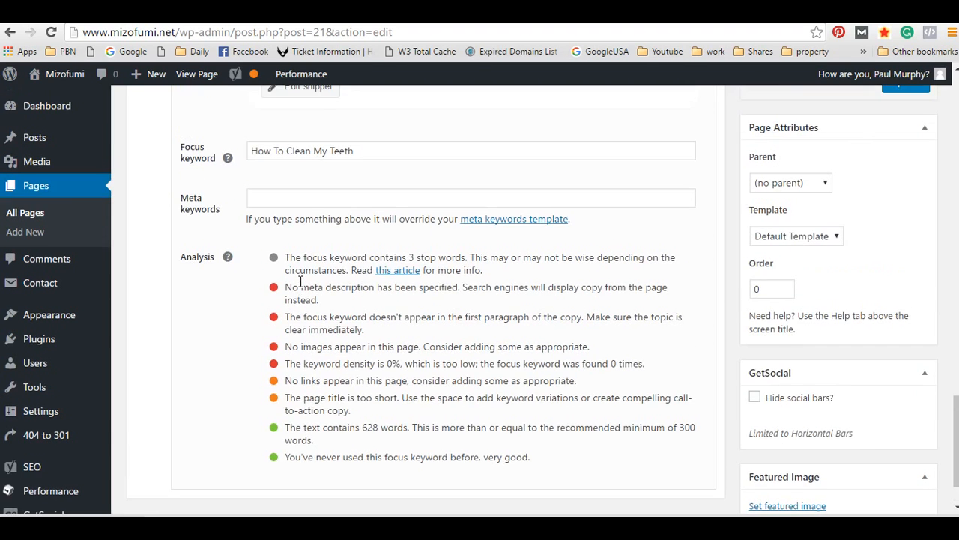
scroll(297, 283, down, 1)
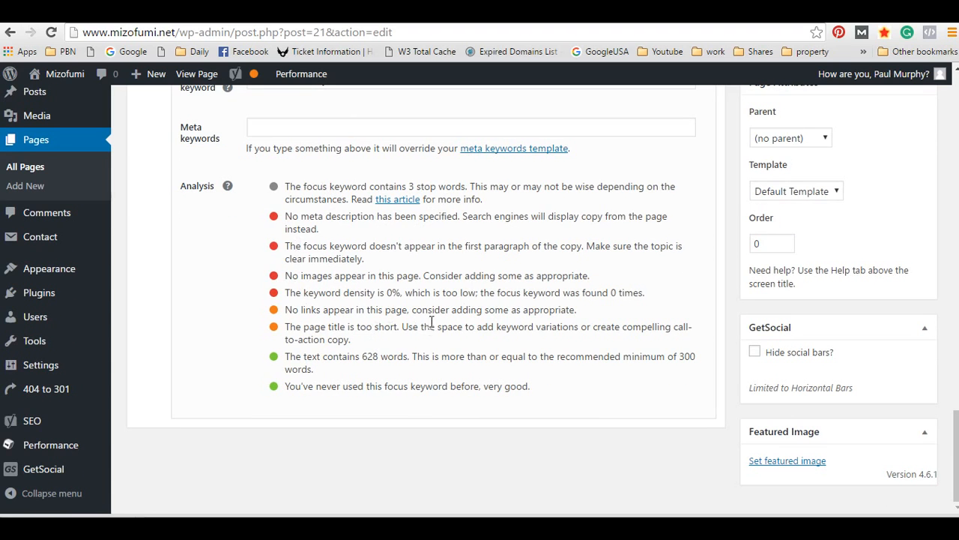
scroll(435, 318, up, 10)
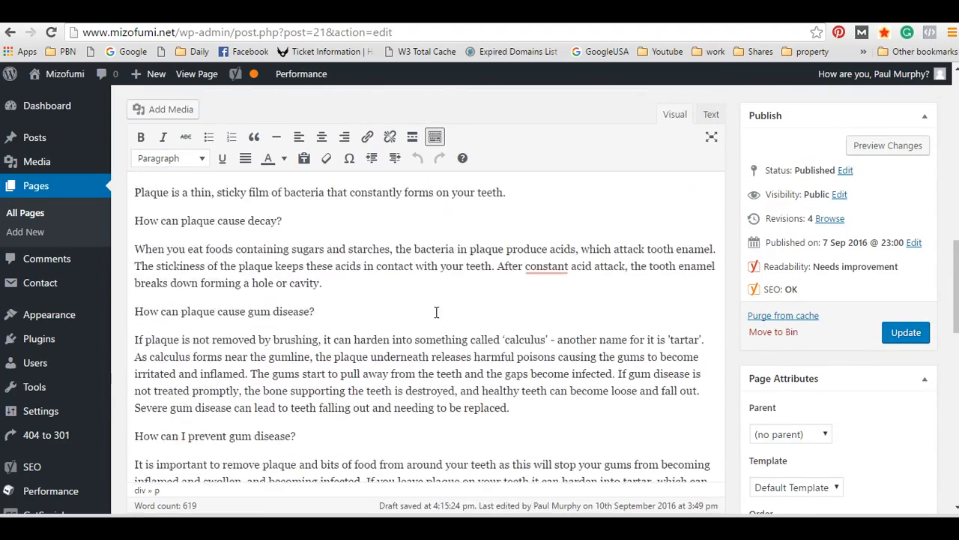
scroll(436, 312, down, 10)
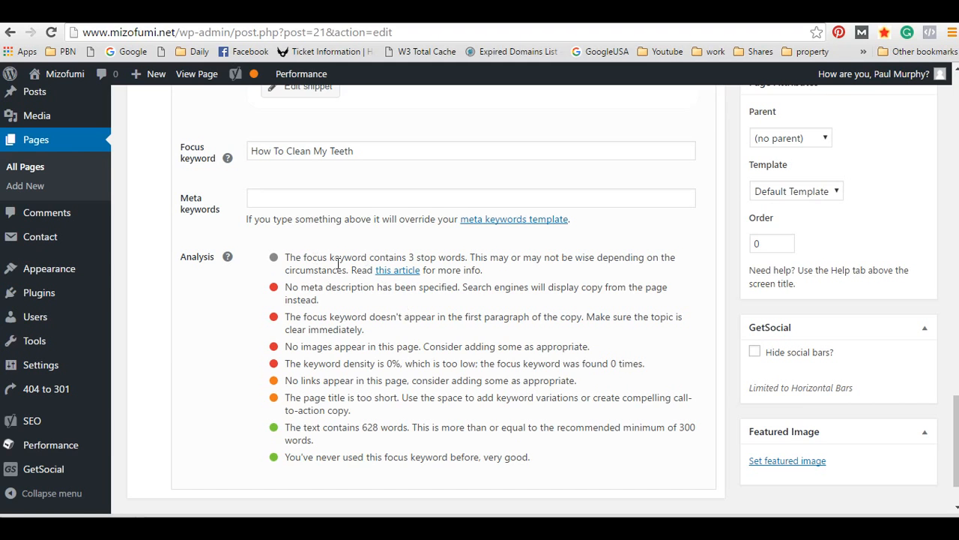
Format the opening question "Why are my teeth so important?" in the page body as Heading 3
scroll(439, 364, up, 10)
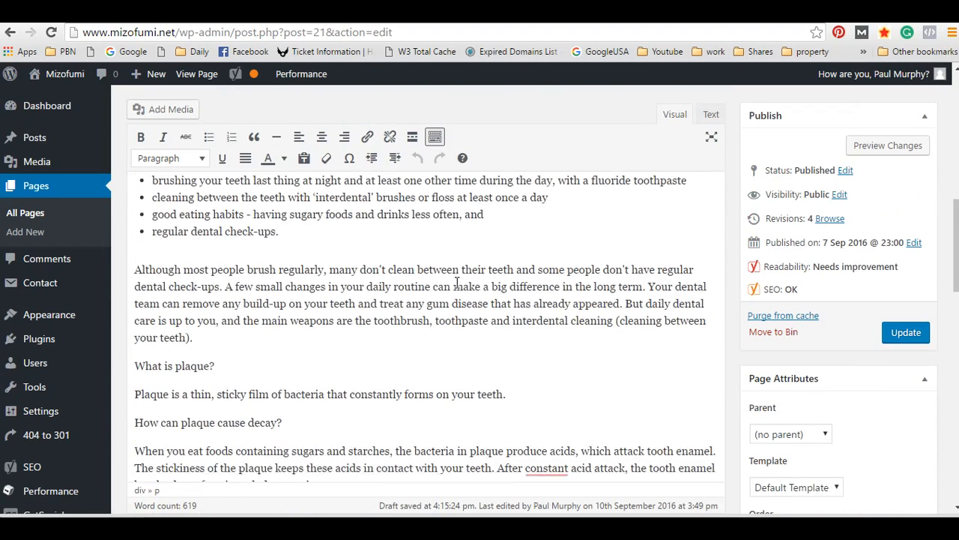
scroll(450, 289, up, 5)
scroll(445, 291, down, 4)
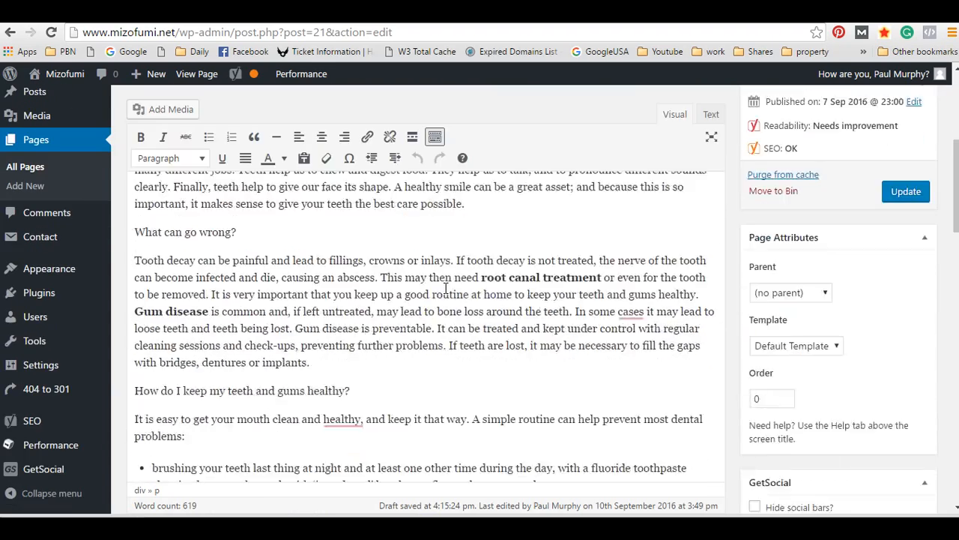
scroll(442, 291, up, 2)
scroll(440, 291, up, 2)
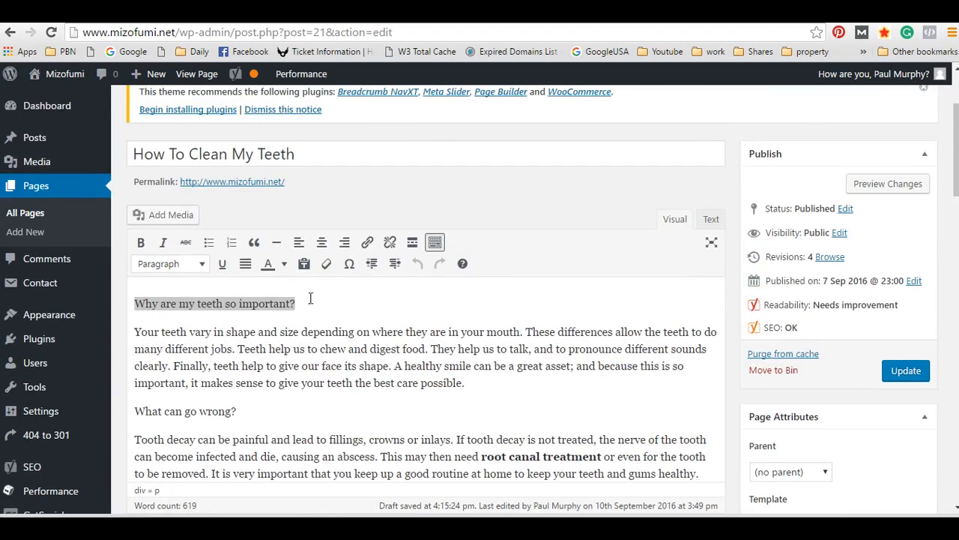
click(196, 264)
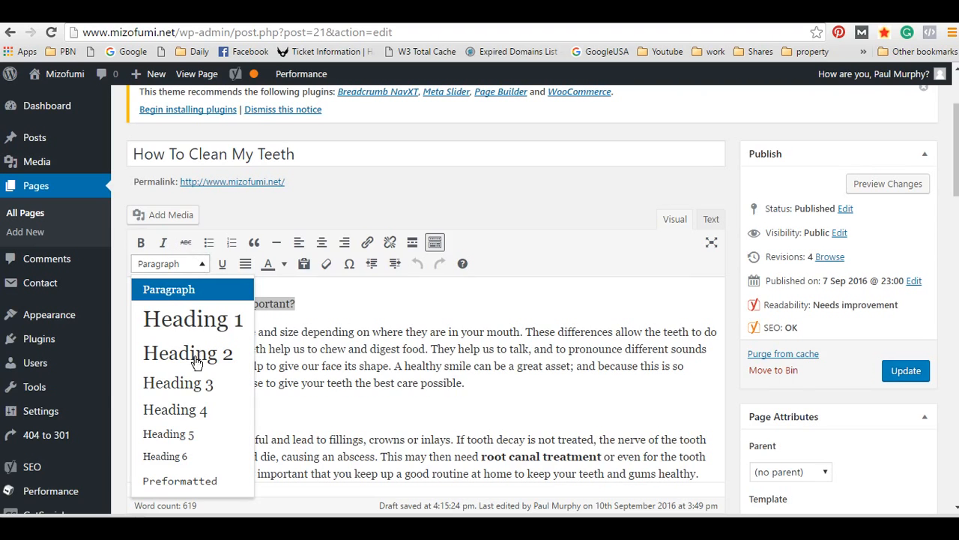
click(192, 385)
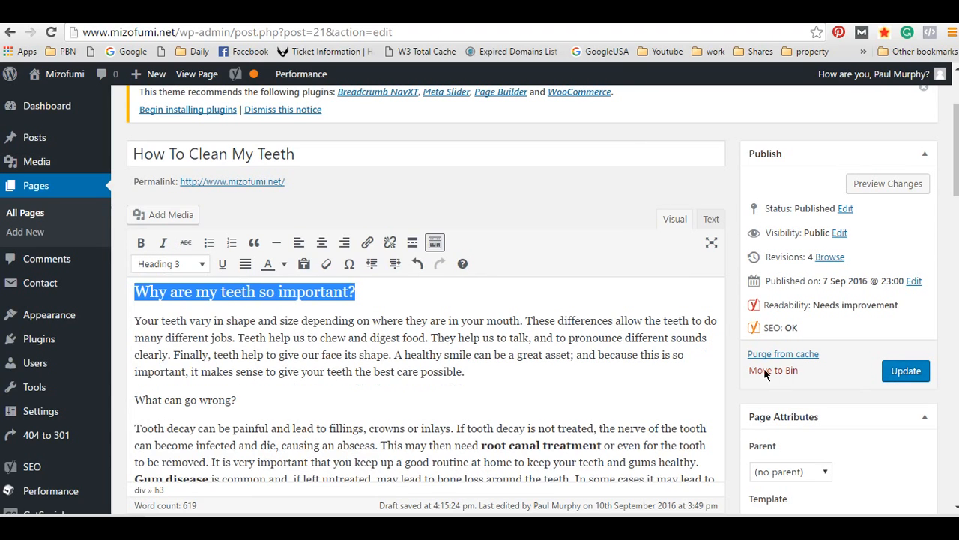
Reword the opening Heading 3 in the page body to "How Do I Get My Teeth Clean The Right Way?"
click(410, 315)
click(349, 291)
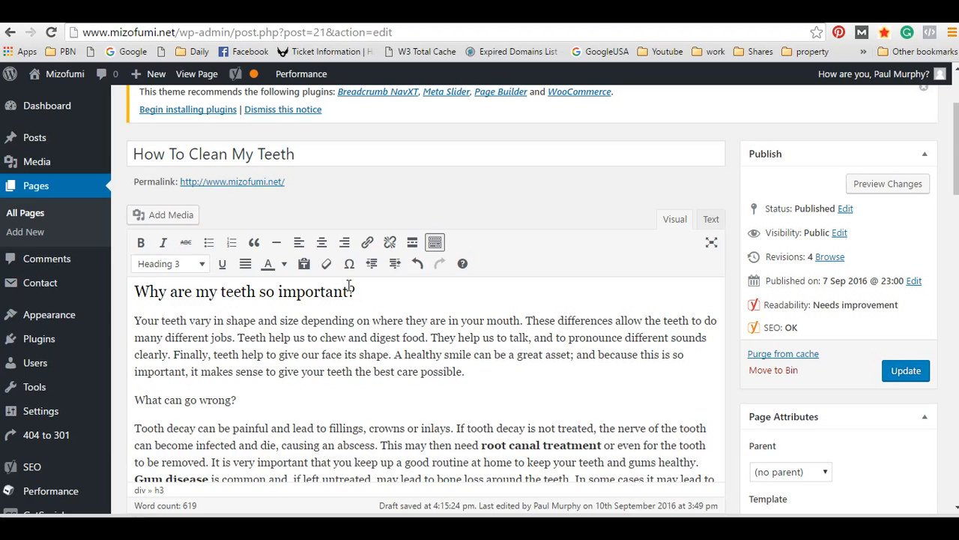
scroll(350, 299, up, 2)
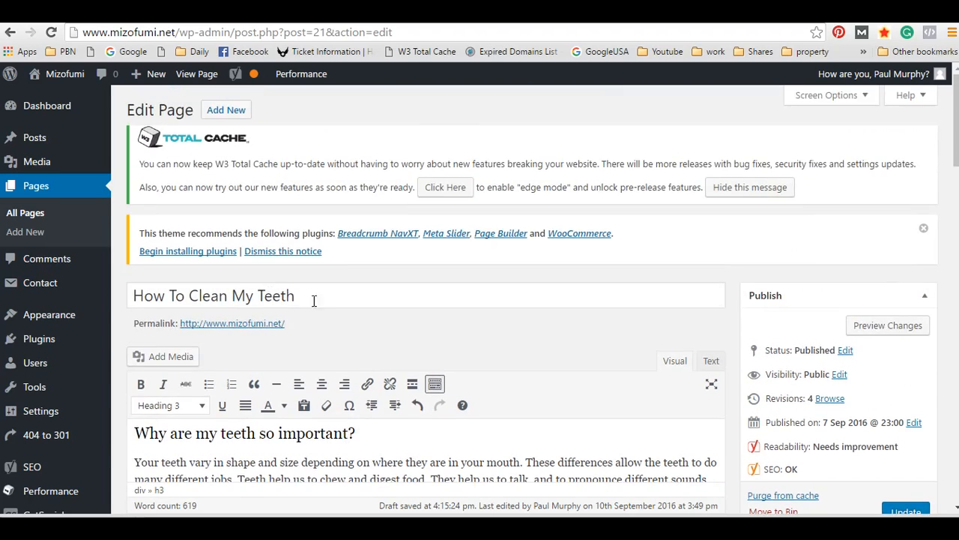
scroll(315, 300, down, 6)
scroll(357, 321, up, 3)
scroll(352, 319, up, 3)
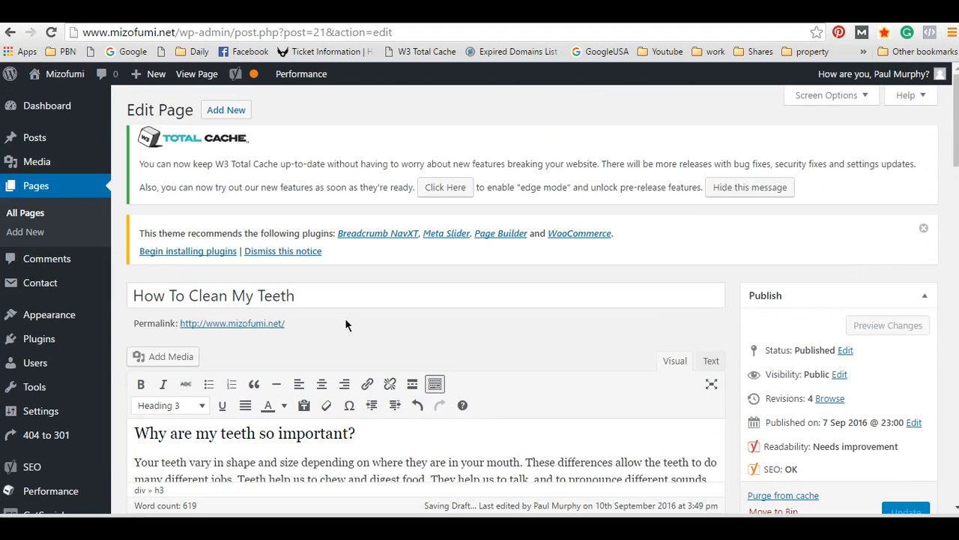
scroll(352, 323, down, 2)
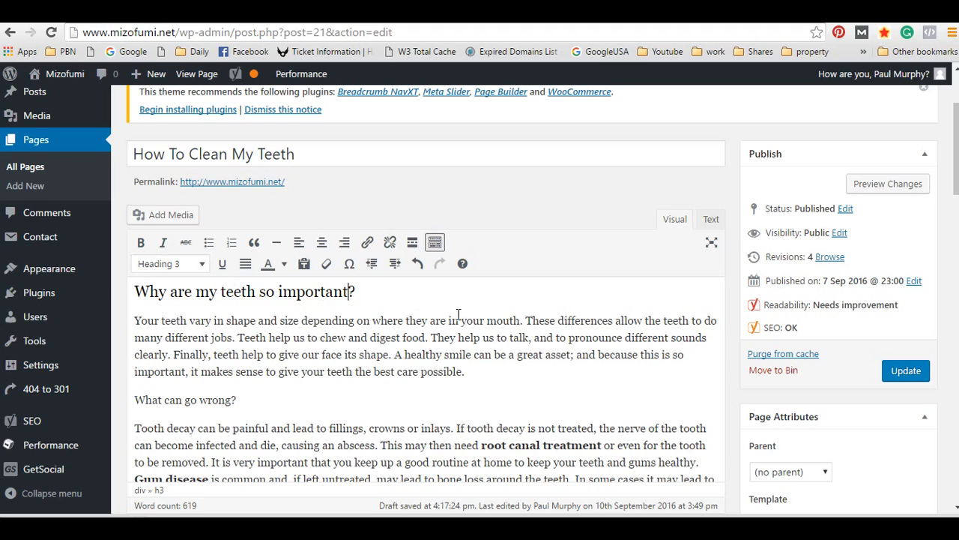
key(BackSpace)
key(BackSpace)
key(BackSpace)
key(BackSpace)
key(BackSpace)
key(BackSpace)
key(BackSpace)
key(BackSpace)
key(BackSpace)
key(BackSpace)
key(BackSpace)
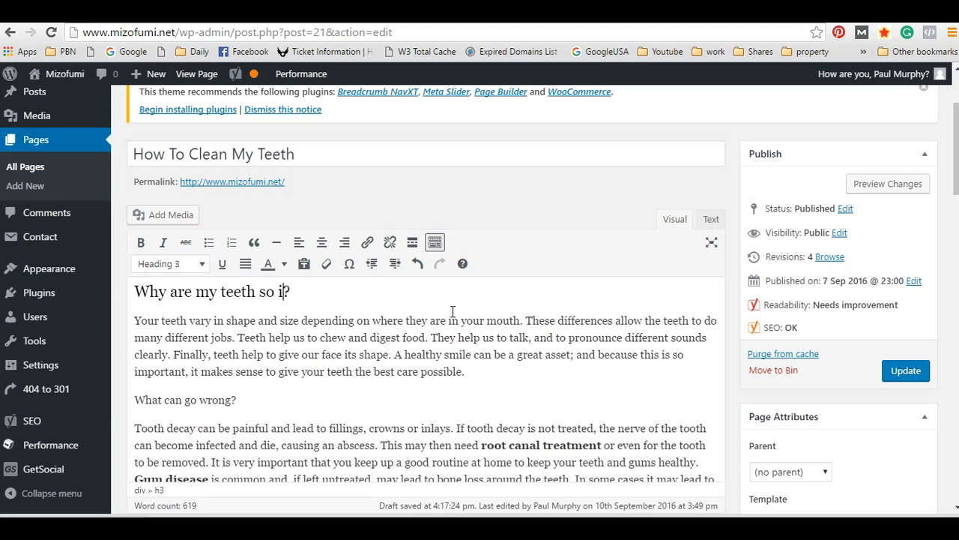
key(BackSpace)
key(BackSpace)
key(BackSpace)
key(BackSpace)
key(BackSpace)
key(BackSpace)
key(BackSpace)
key(BackSpace)
key(BackSpace)
key(BackSpace)
key(BackSpace)
key(BackSpace)
key(BackSpace)
key(BackSpace)
key(BackSpace)
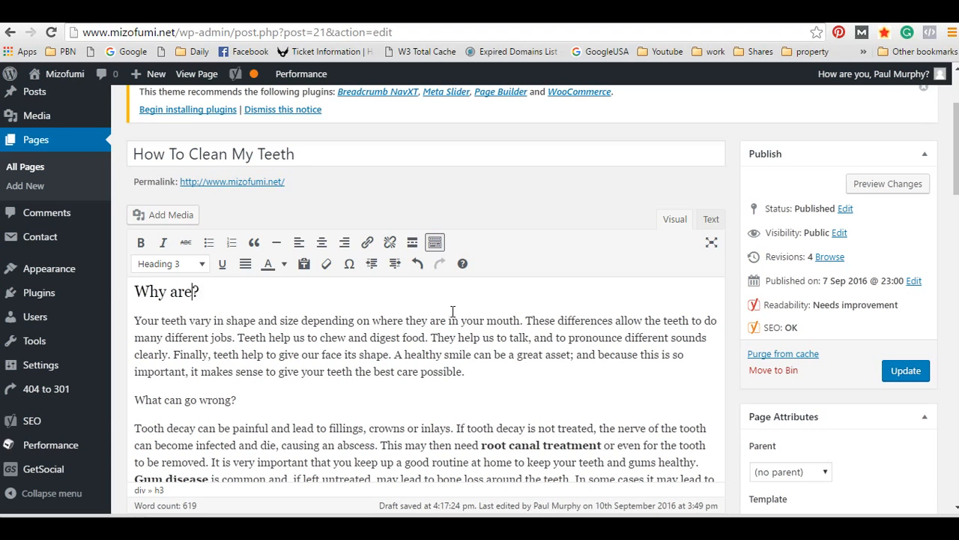
key(BackSpace)
key(BackSpace)
key(BackSpace)
text(Ho)
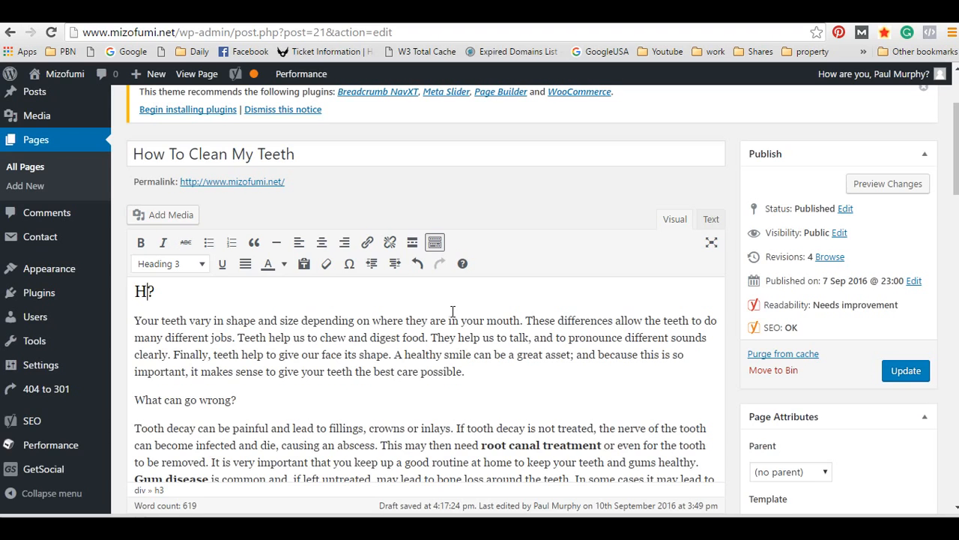
text(w Do I Get My )
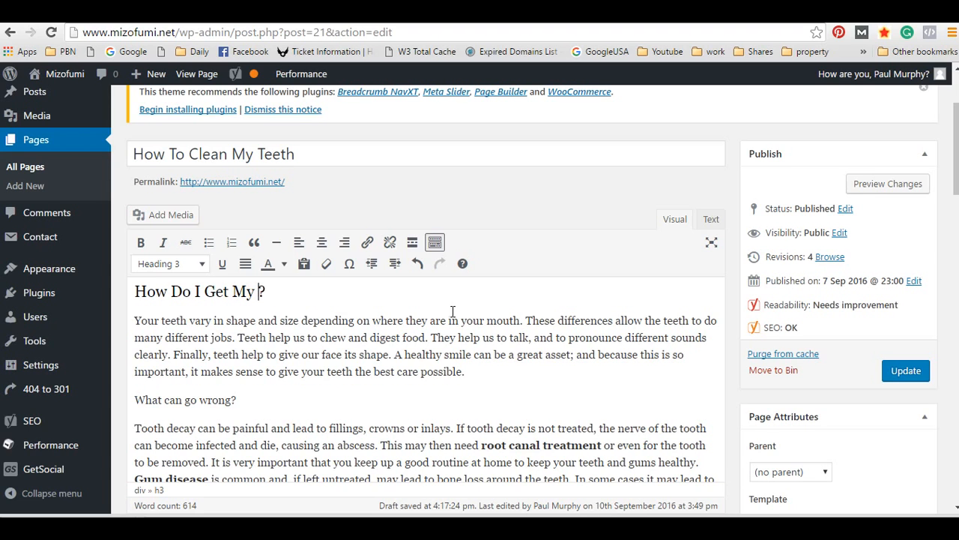
text(Teetch V)
key(BackSpace)
text(Clean )
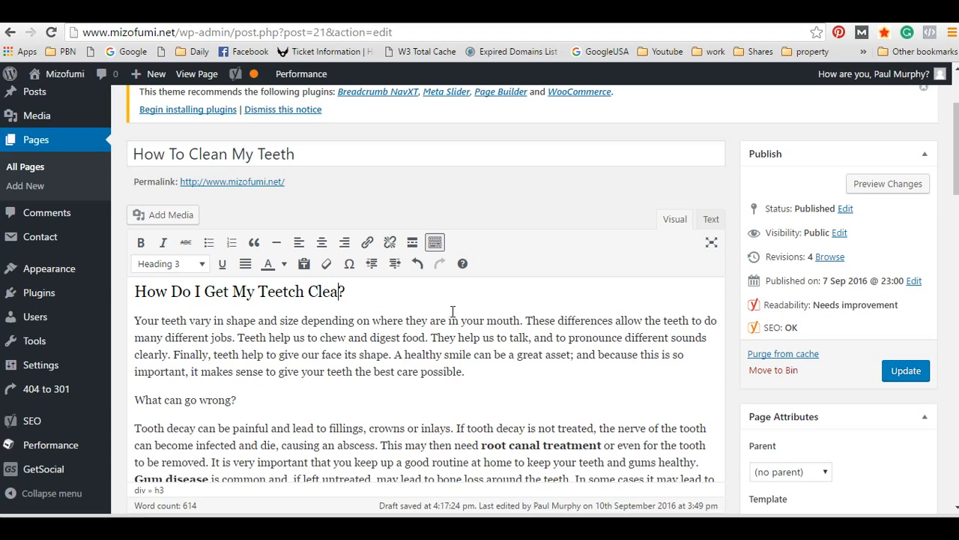
text(The Right)
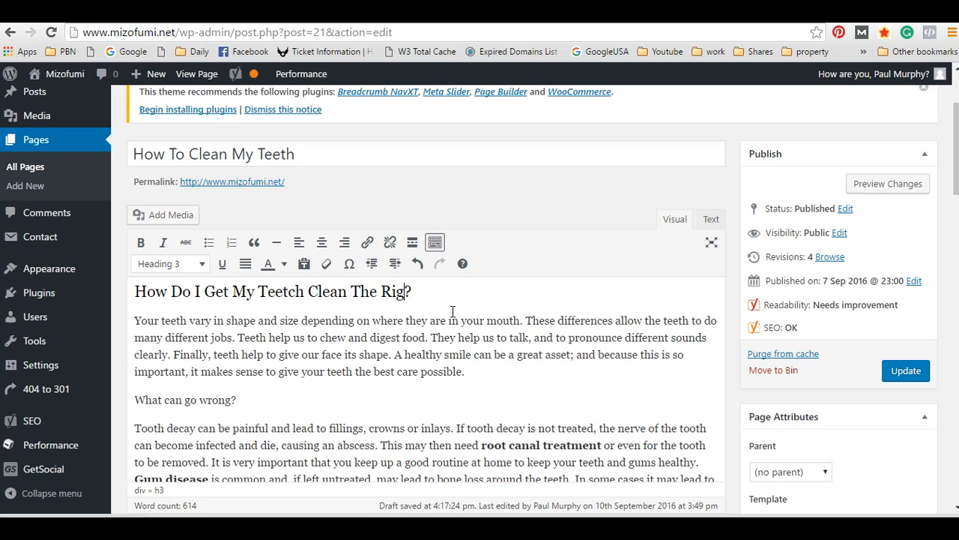
text( Way)
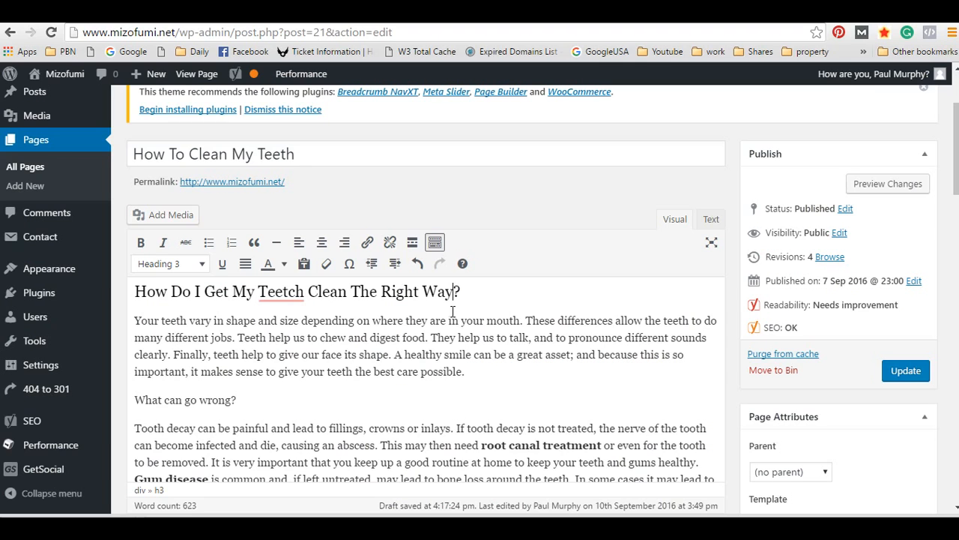
click(296, 291)
key(BackSpace)
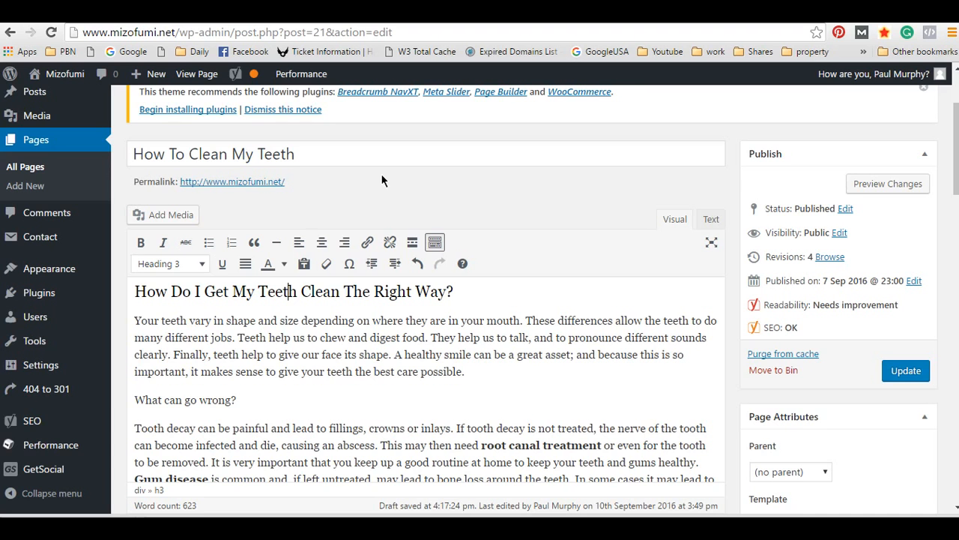
Select the whole page title text "How To Clean My Teeth"
scroll(253, 258, down, 3)
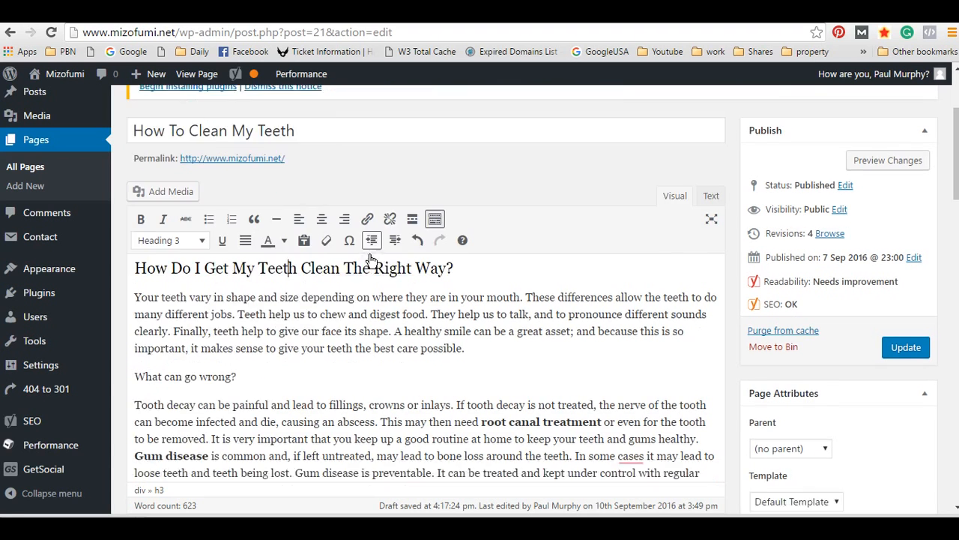
scroll(368, 267, up, 3)
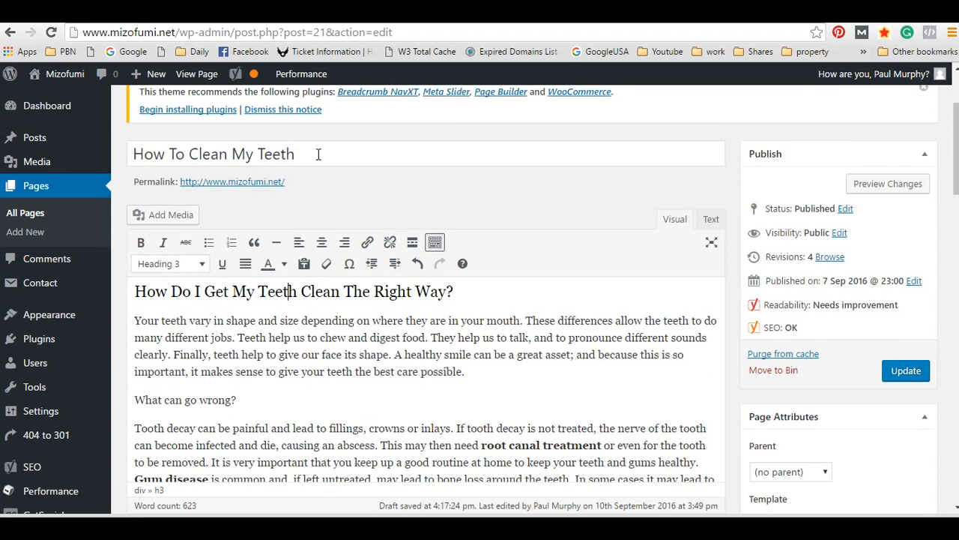
drag(317, 154, 124, 158)
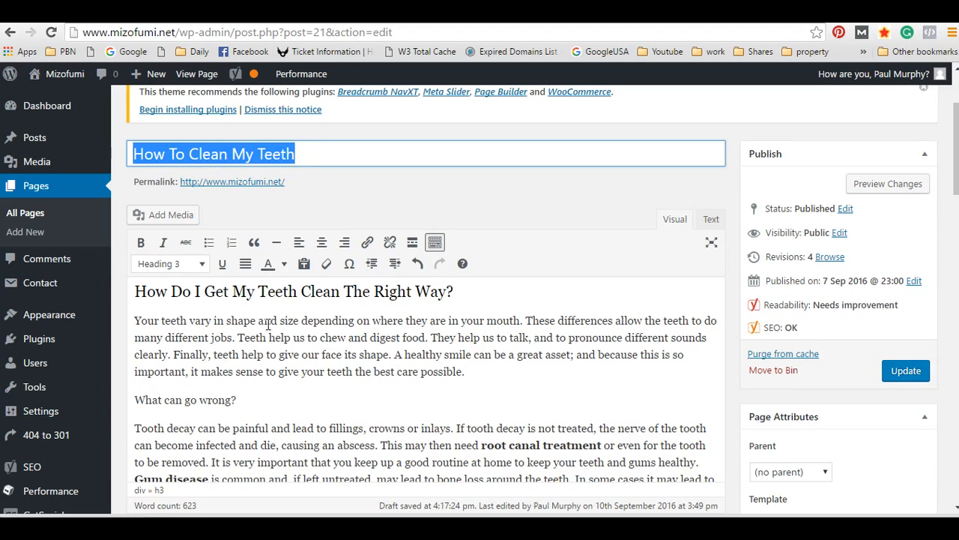
Review the page title, the heading and the body text to compare how the title phrase is used
click(323, 292)
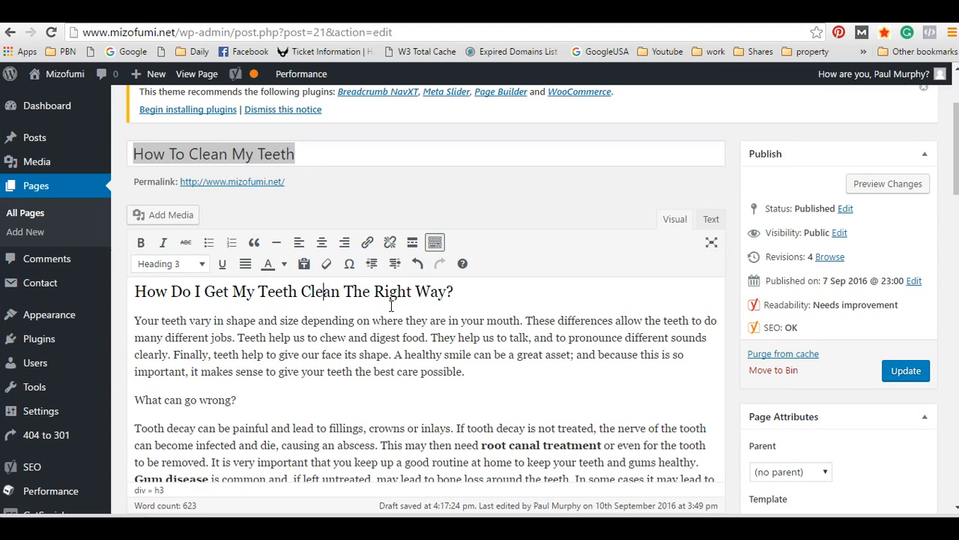
scroll(384, 309, down, 8)
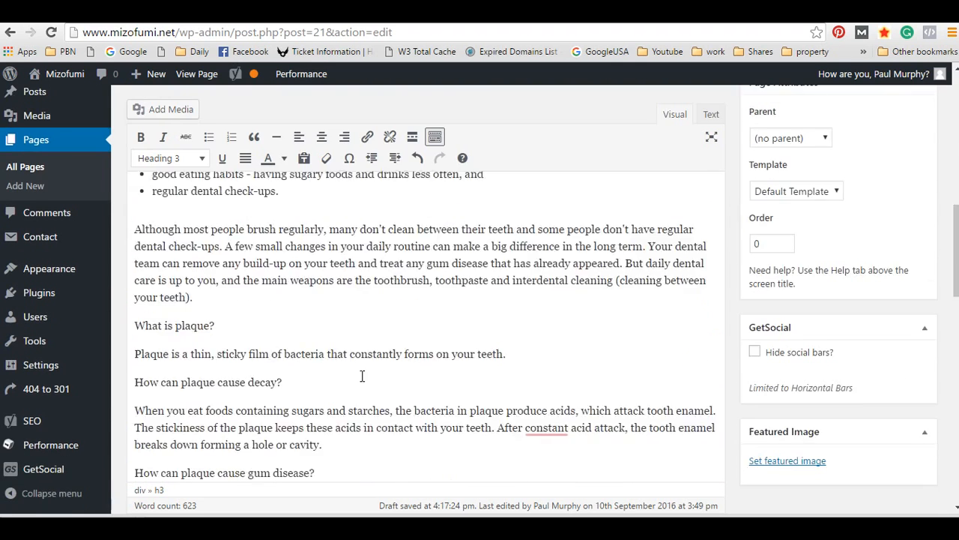
scroll(665, 446, up, 1)
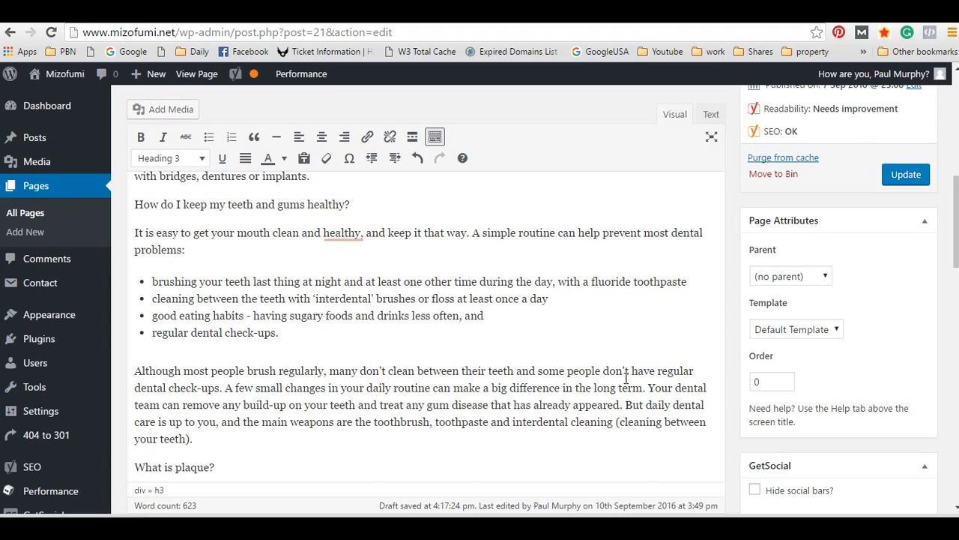
scroll(525, 390, up, 3)
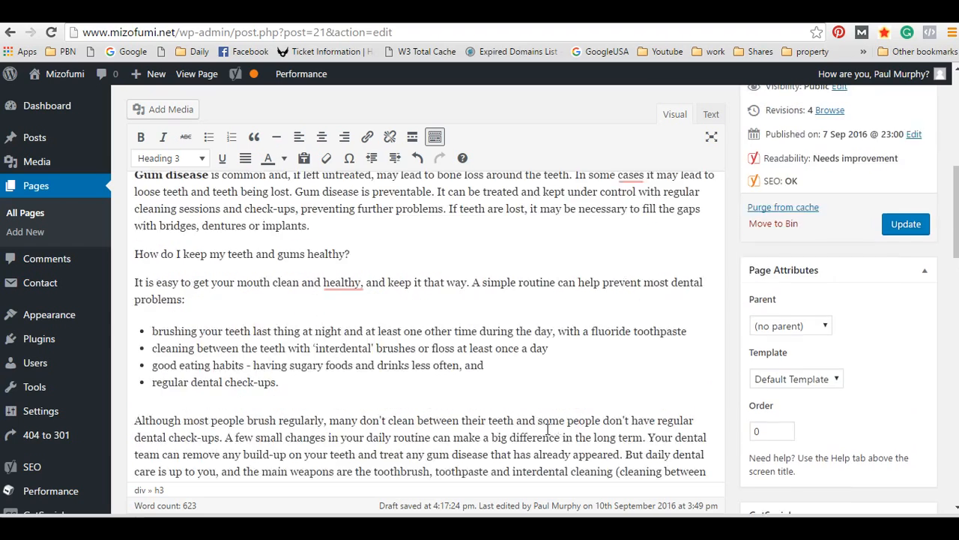
scroll(432, 362, up, 5)
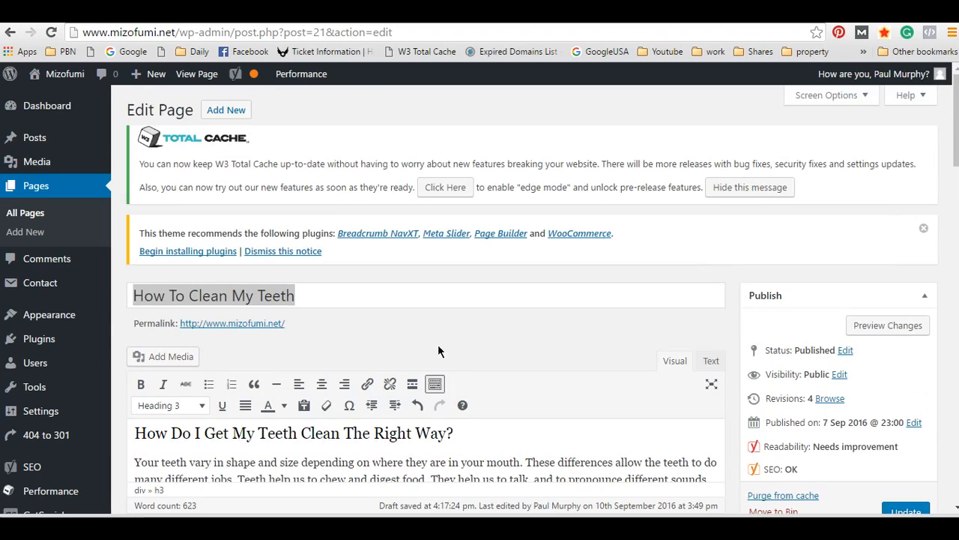
scroll(438, 348, down, 3)
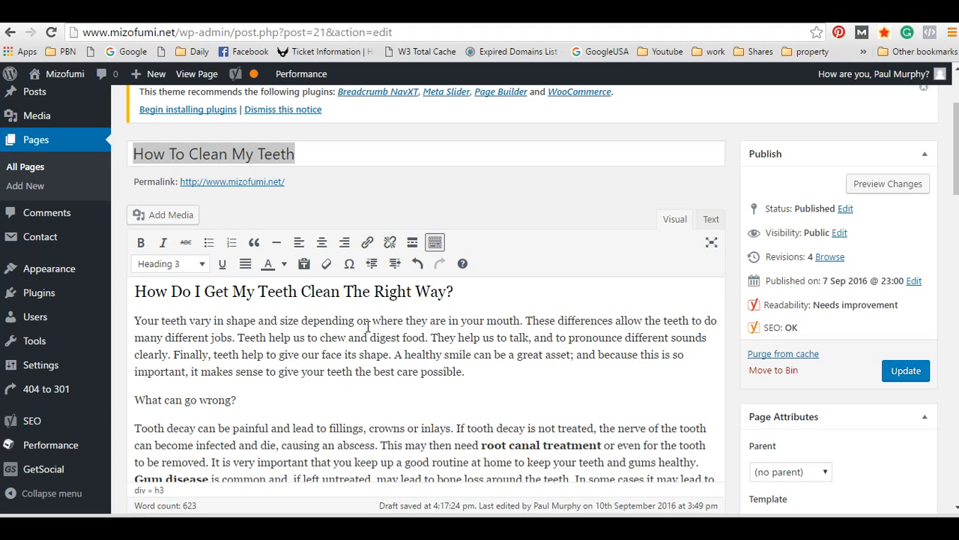
click(318, 150)
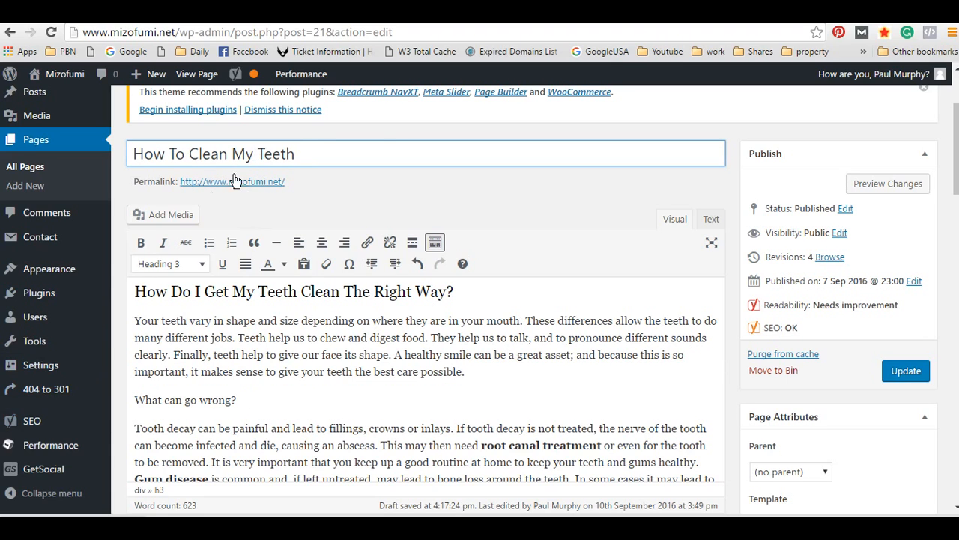
drag(364, 149, 128, 153)
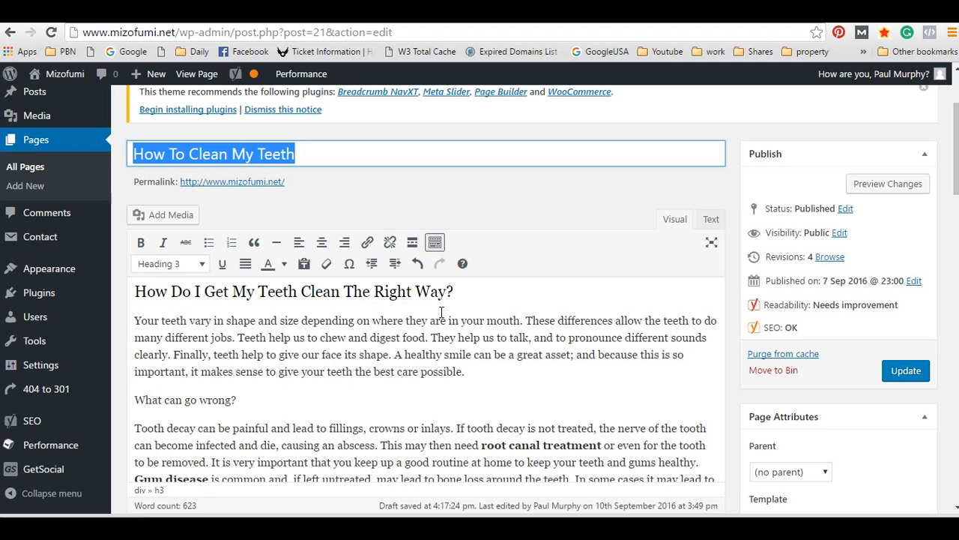
click(495, 371)
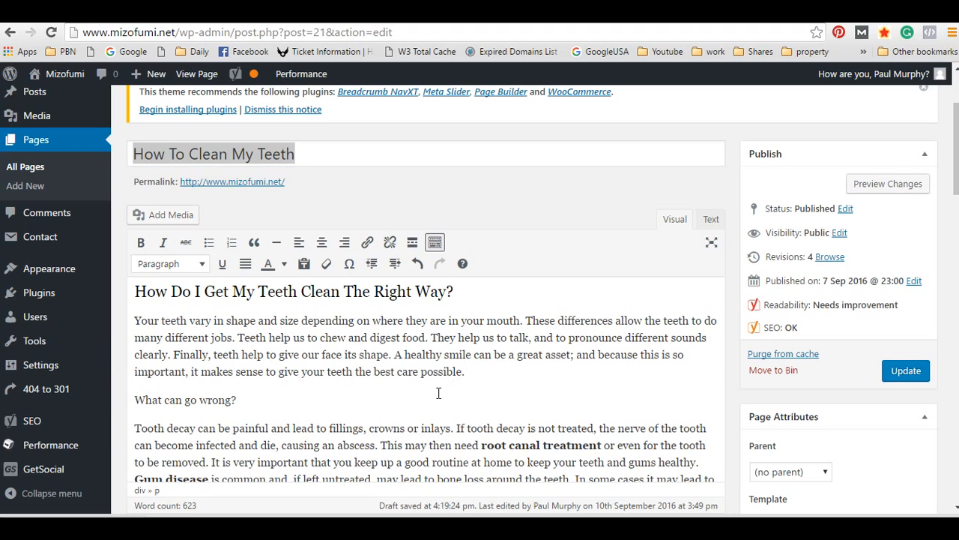
Insert "When thinking about how to clean my teeth" before "These differences" in the first paragraph
scroll(268, 335, down, 1)
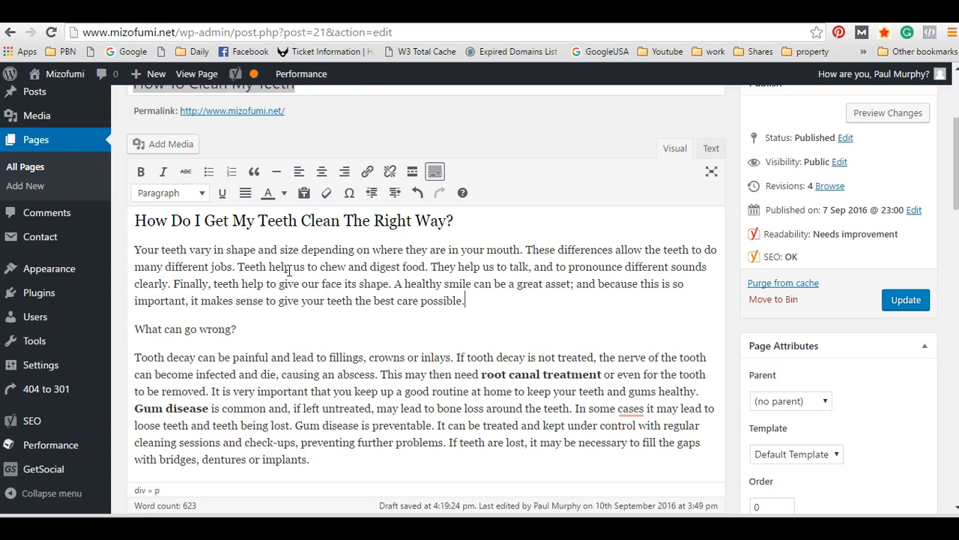
click(133, 250)
click(233, 266)
click(528, 249)
text(When)
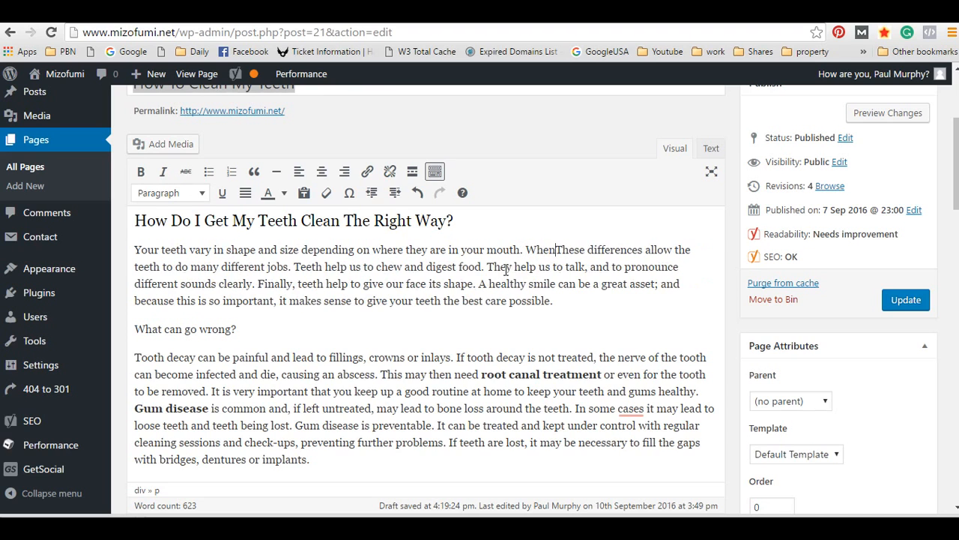
text( thinking)
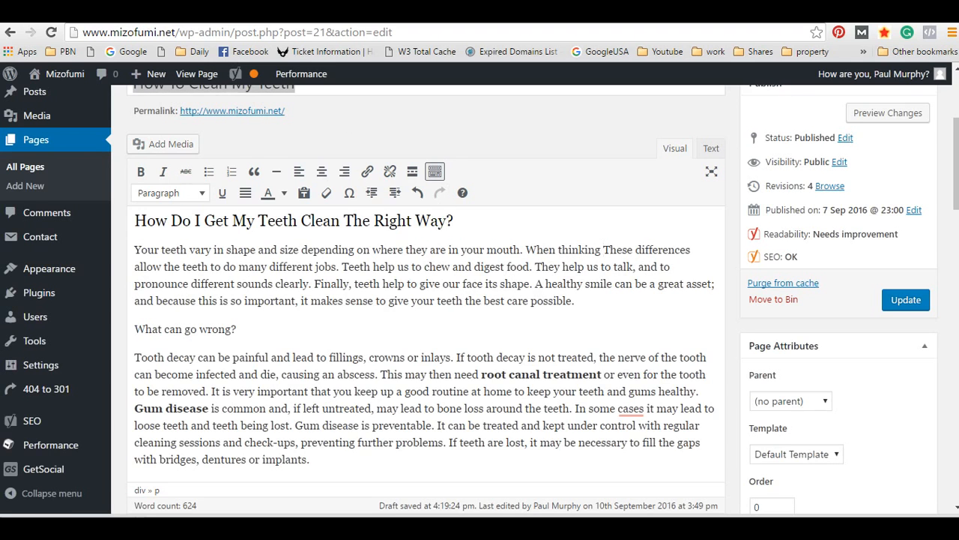
scroll(255, 209, up, 2)
scroll(259, 212, down, 1)
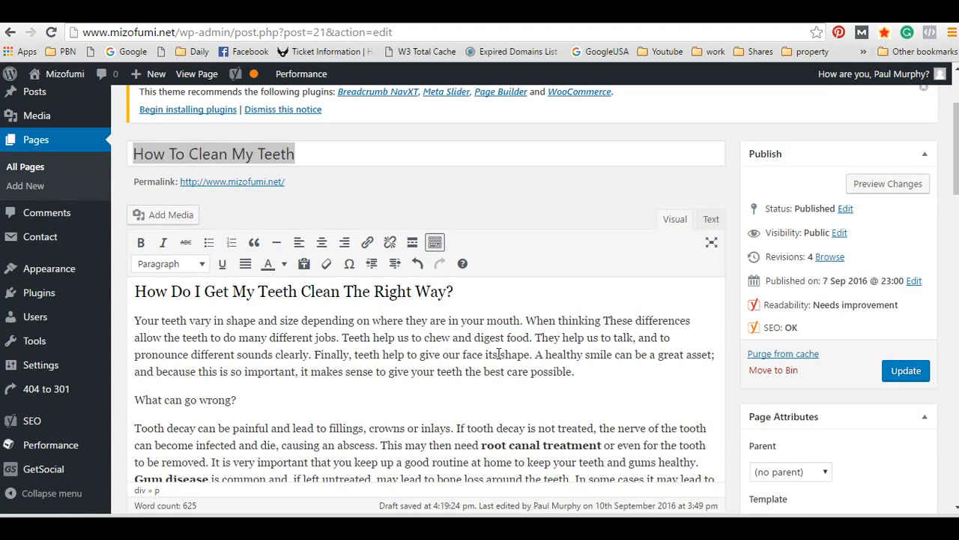
text(about how to clean my tee)
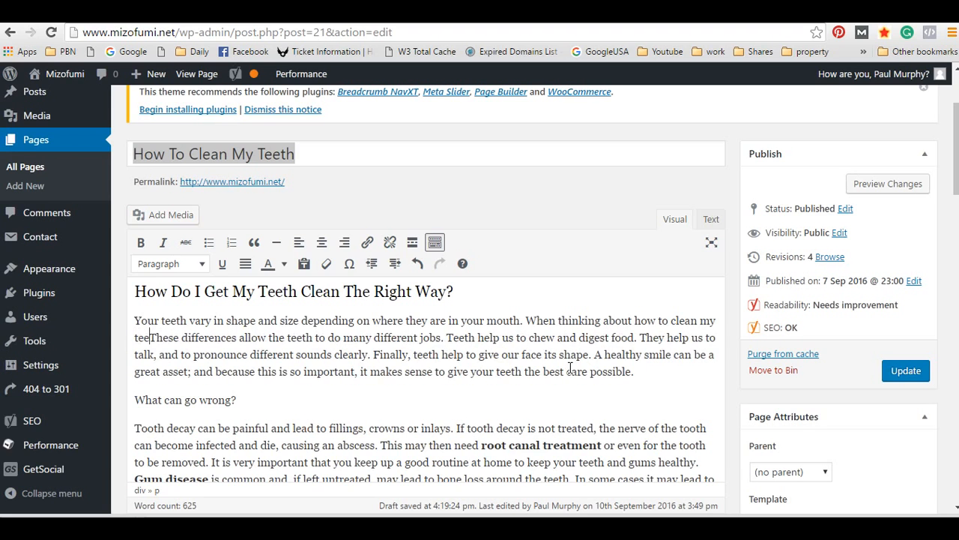
text(th)
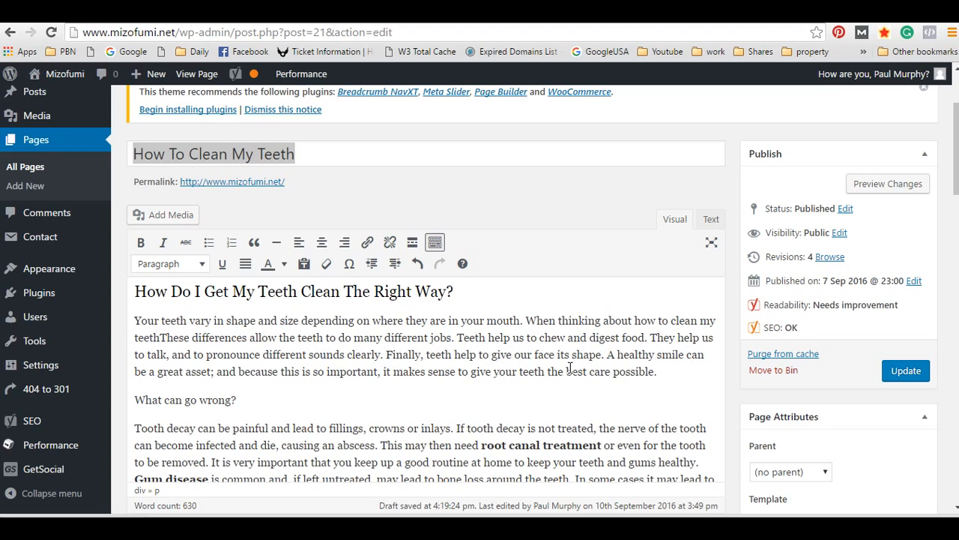
Continue the inserted sentence with "it's important to understand that" and lowercase the following word to "these"
text( it's )
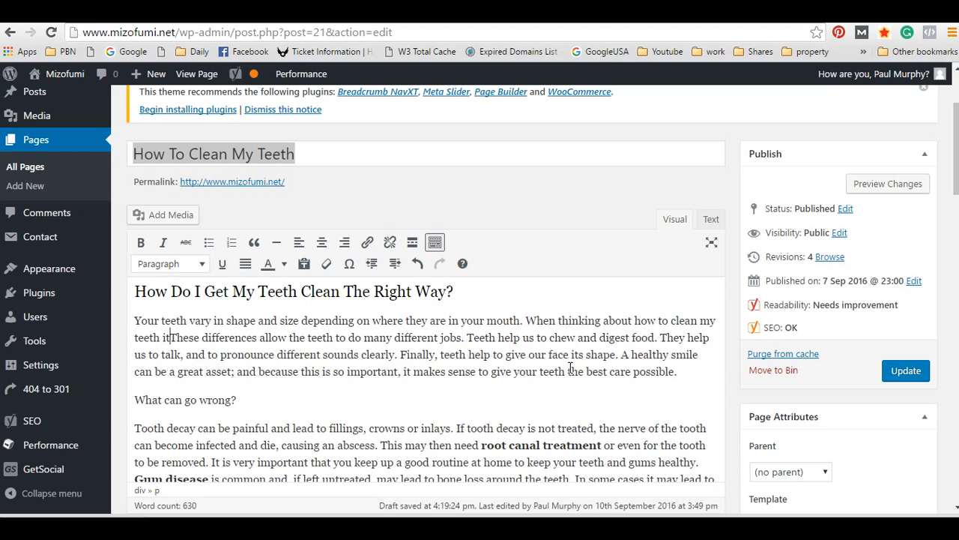
text(important)
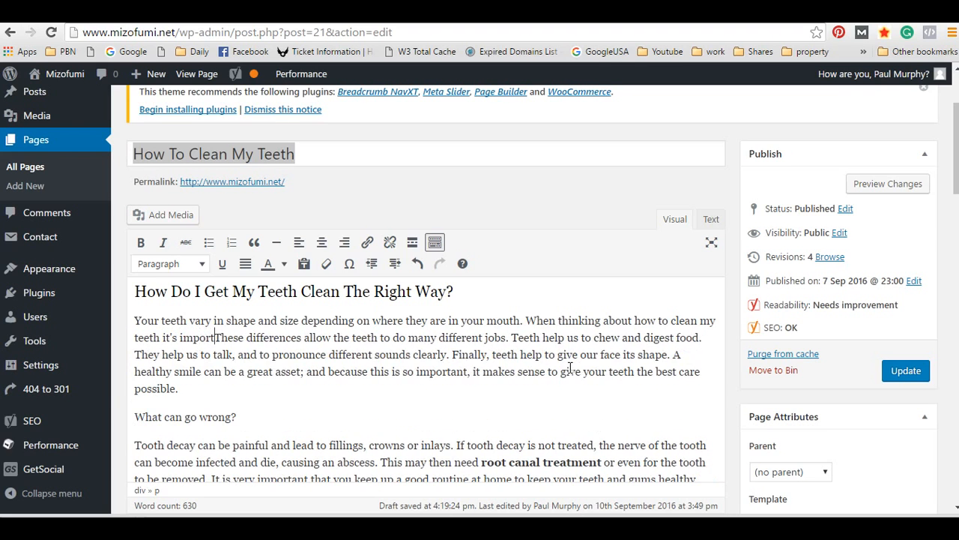
text( t)
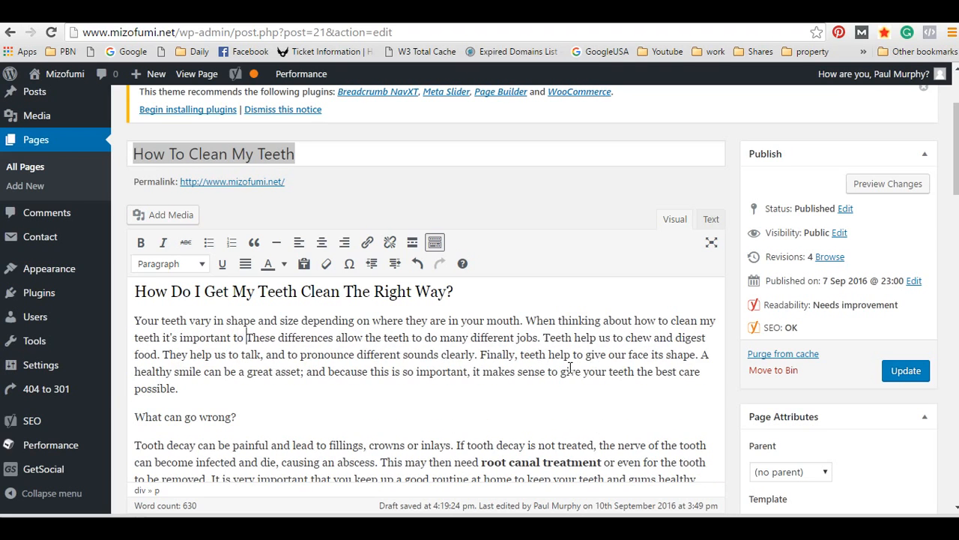
text(o understand )
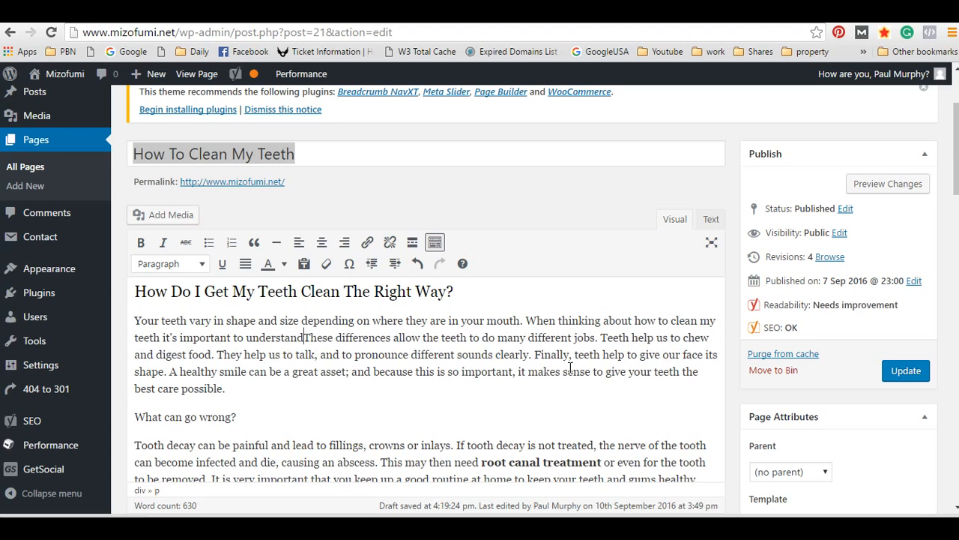
text(that)
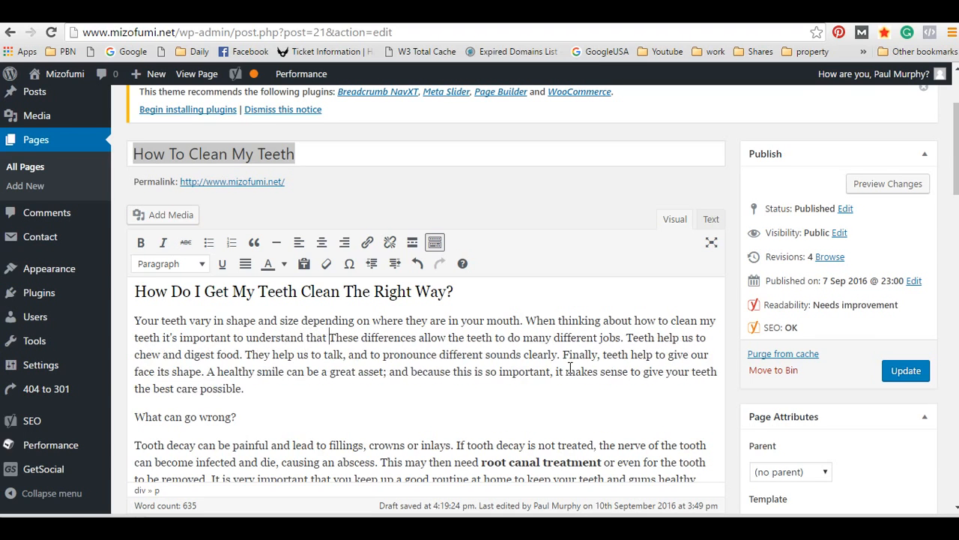
key(BackSpace)
text(t)
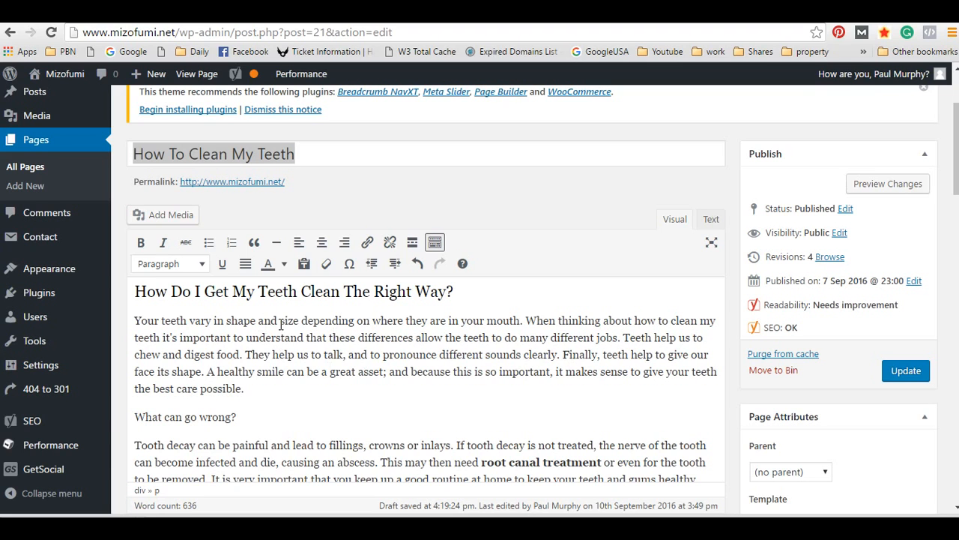
Examine the wording of the first paragraph around the new sentence and its use of the title phrase
click(474, 339)
click(226, 323)
drag(269, 320, 280, 353)
click(281, 349)
drag(389, 354, 436, 330)
click(436, 330)
drag(338, 321, 375, 355)
click(374, 354)
mouse_move(487, 339)
mouse_down()
mouse_move(498, 338)
mouse_move(360, 339)
mouse_move(259, 372)
mouse_move(332, 338)
mouse_move(375, 355)
mouse_move(406, 348)
mouse_move(422, 371)
mouse_move(439, 352)
mouse_move(495, 354)
mouse_up()
click(334, 337)
click(495, 354)
drag(624, 351, 630, 335)
click(629, 336)
mouse_move(110, 405)
drag(520, 323, 606, 317)
click(628, 352)
click(605, 318)
drag(526, 320, 563, 345)
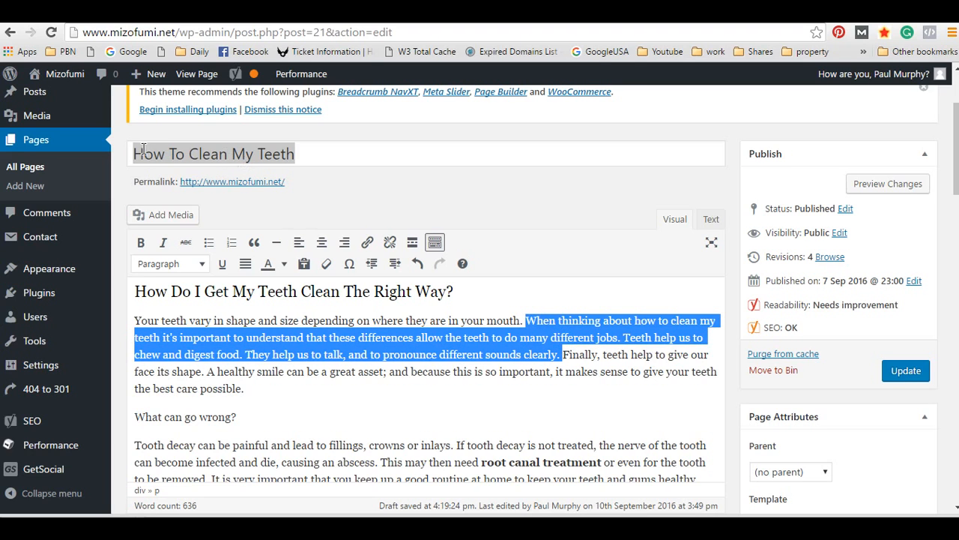
click(323, 337)
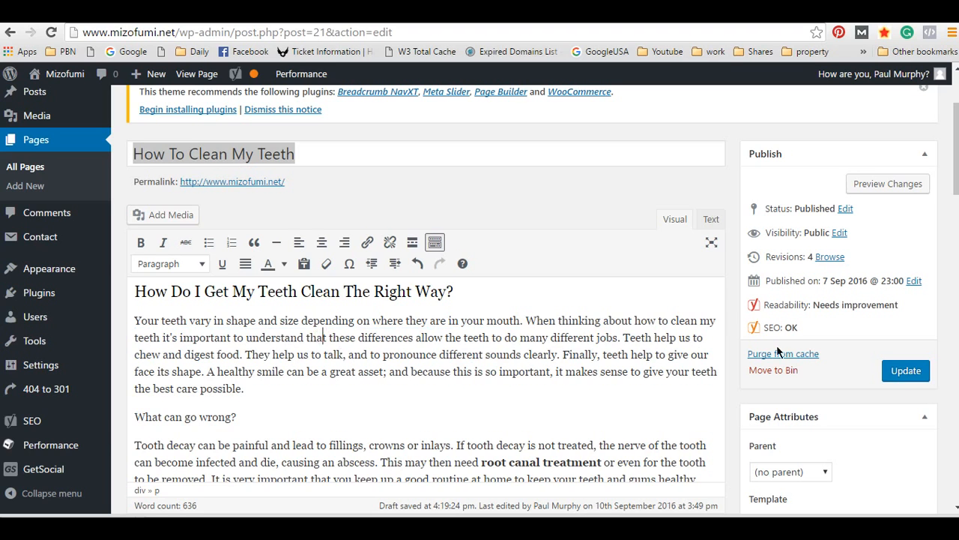
drag(356, 320, 639, 365)
click(612, 347)
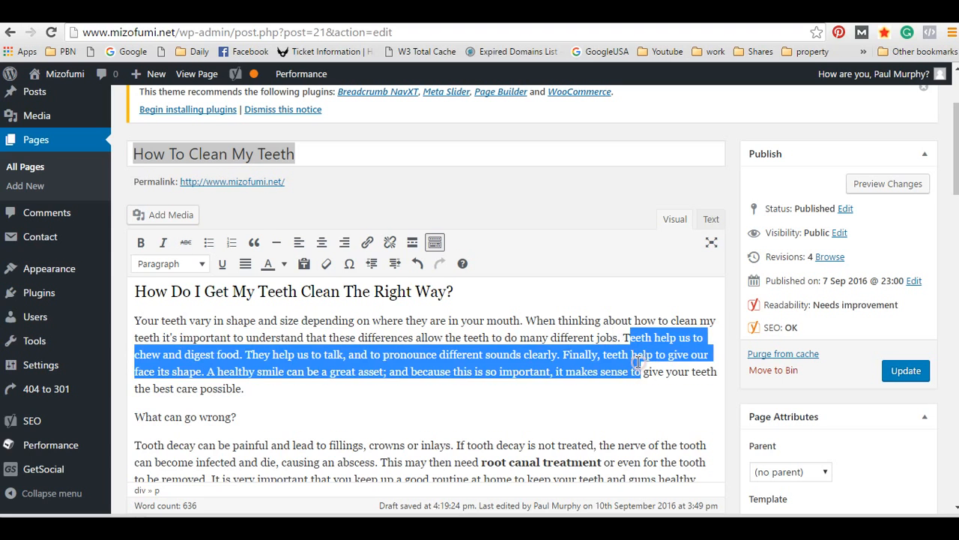
click(639, 365)
Replace "give your teeth the best care possible." at the end of the first paragraph with "understand esactly how to clean your teeth."
scroll(340, 392, down, 1)
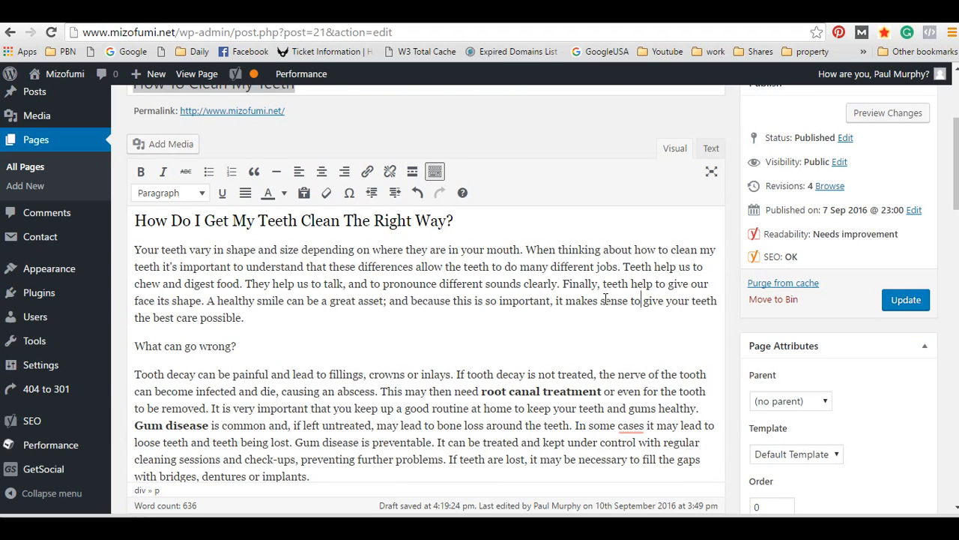
drag(241, 301, 296, 313)
click(297, 314)
click(551, 302)
click(255, 321)
drag(647, 313, 637, 301)
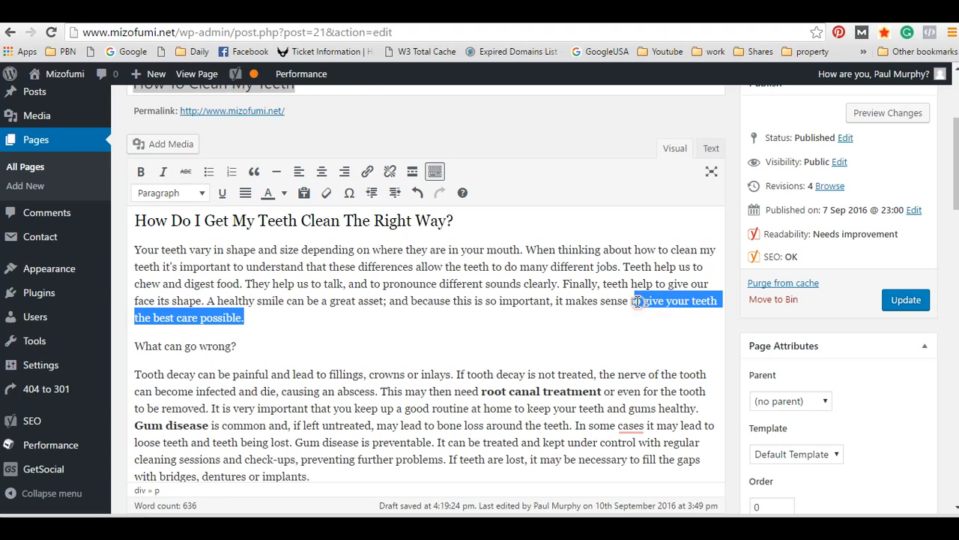
key(BackSpace)
text(understand )
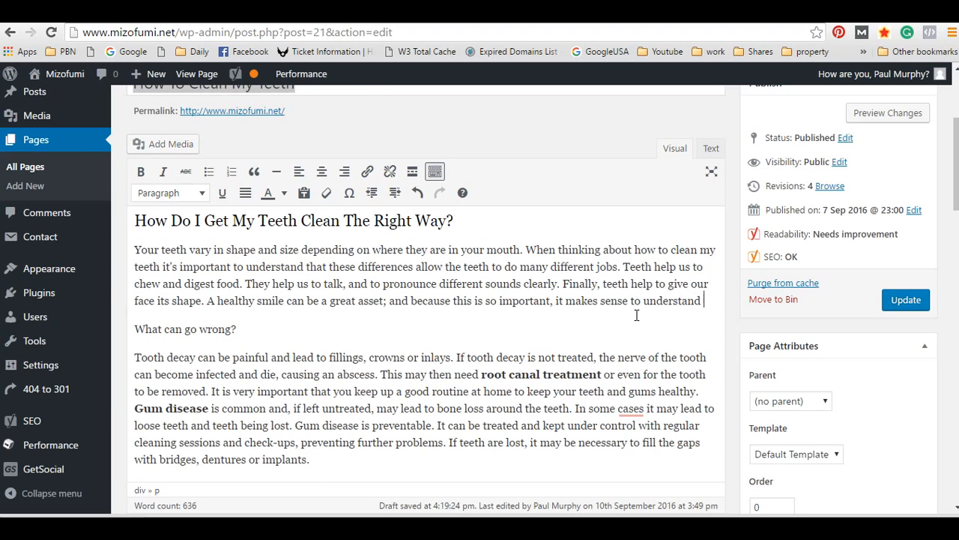
text(esactly how to clea)
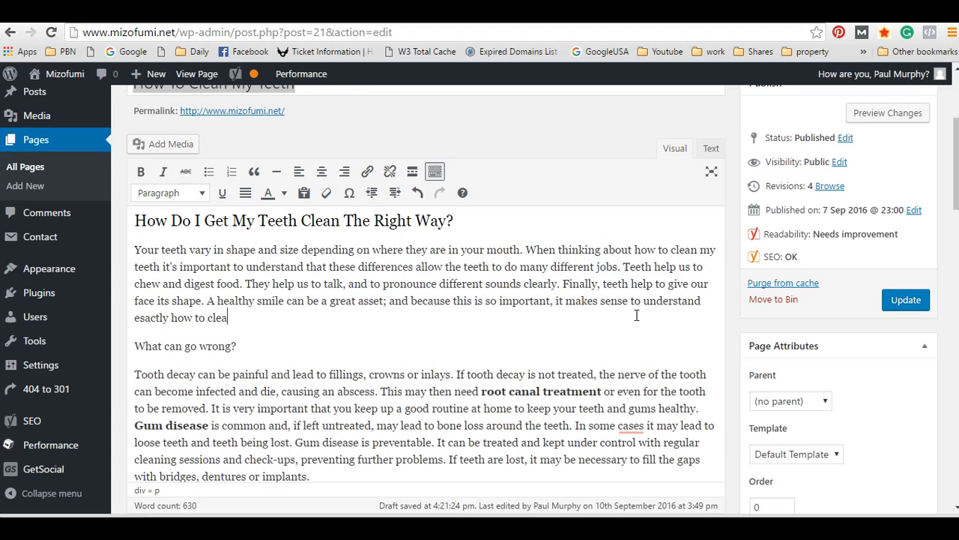
text(your teeth.)
Examine the rest of the page text down to the closing gum disease paragraph and the contact form shortcode
scroll(330, 282, up, 1)
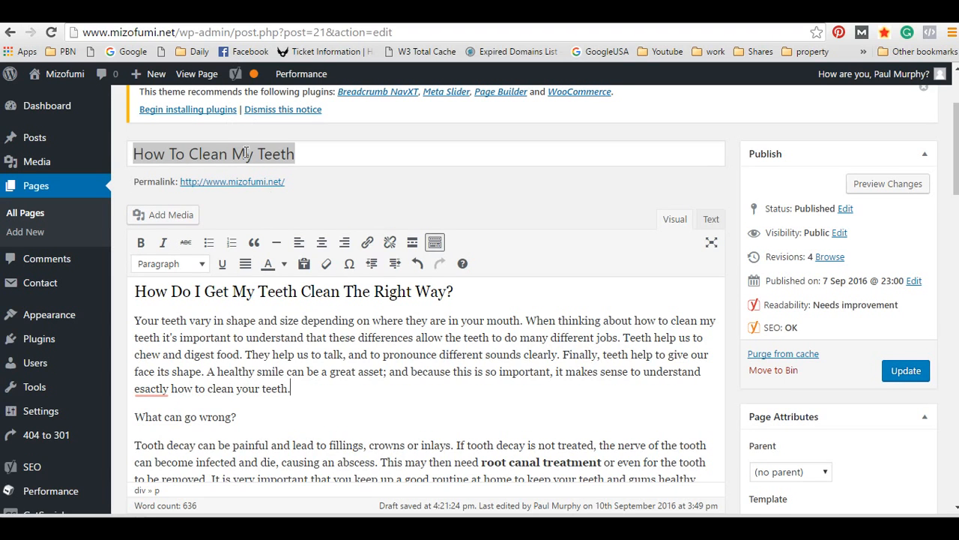
scroll(319, 337, down, 1)
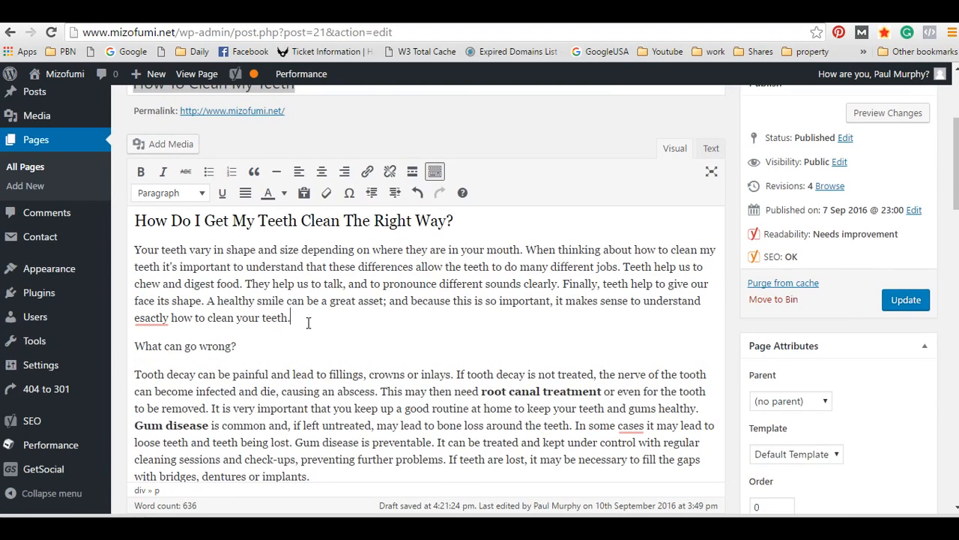
scroll(315, 323, up, 1)
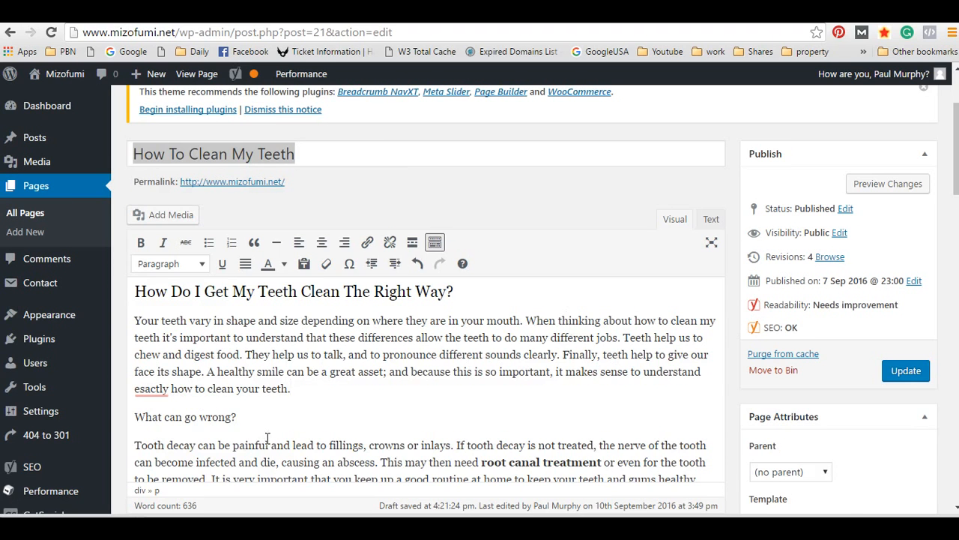
scroll(472, 398, down, 8)
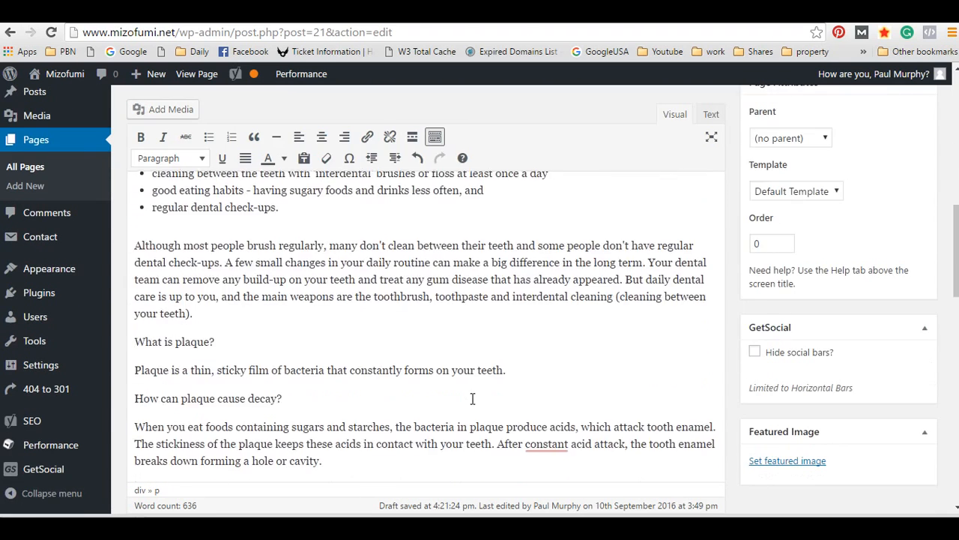
scroll(473, 398, down, 1)
scroll(445, 409, up, 3)
scroll(433, 321, up, 3)
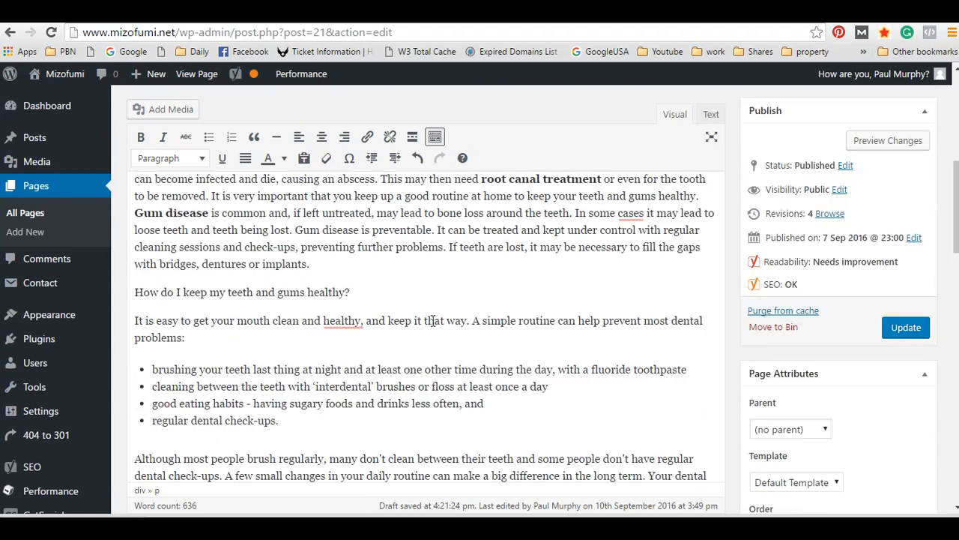
scroll(457, 307, down, 10)
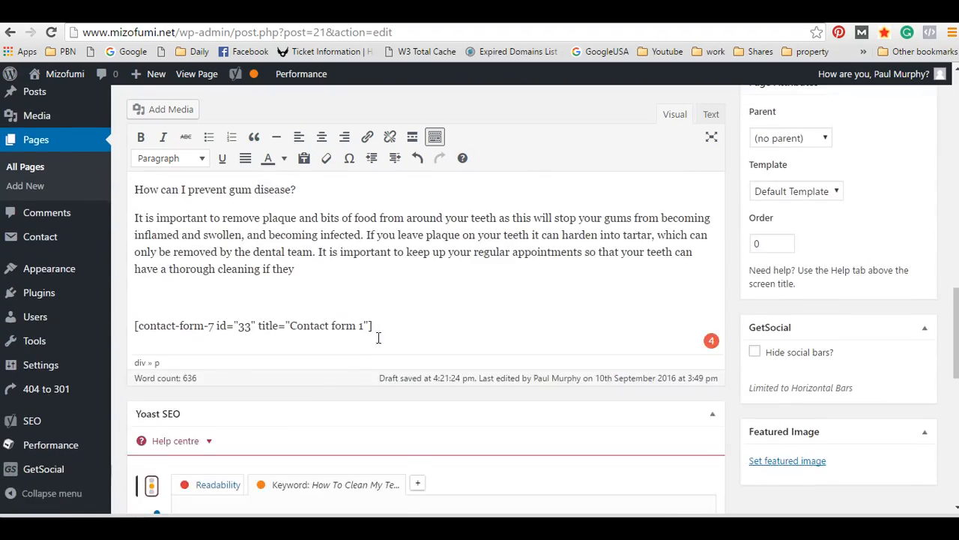
scroll(374, 340, up, 2)
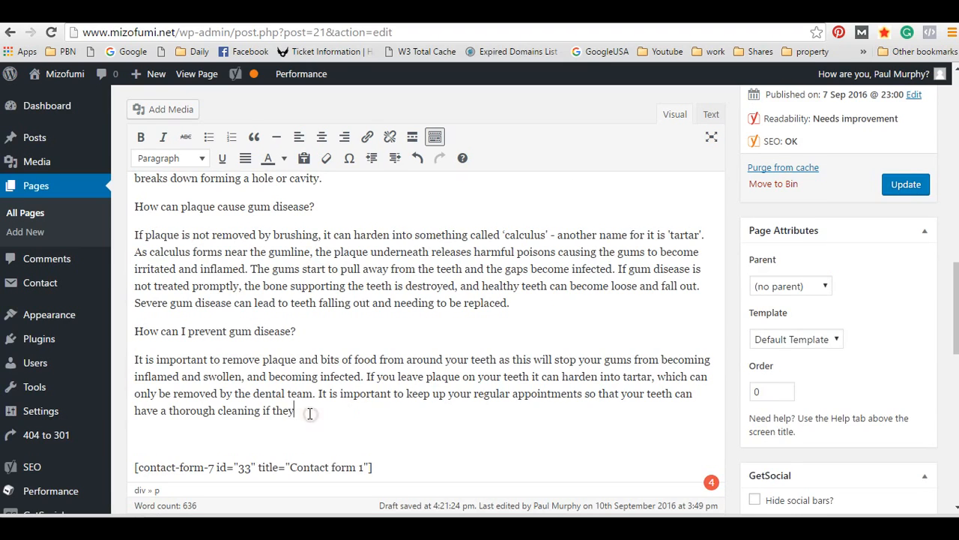
click(260, 361)
click(307, 330)
key(BackSpace)
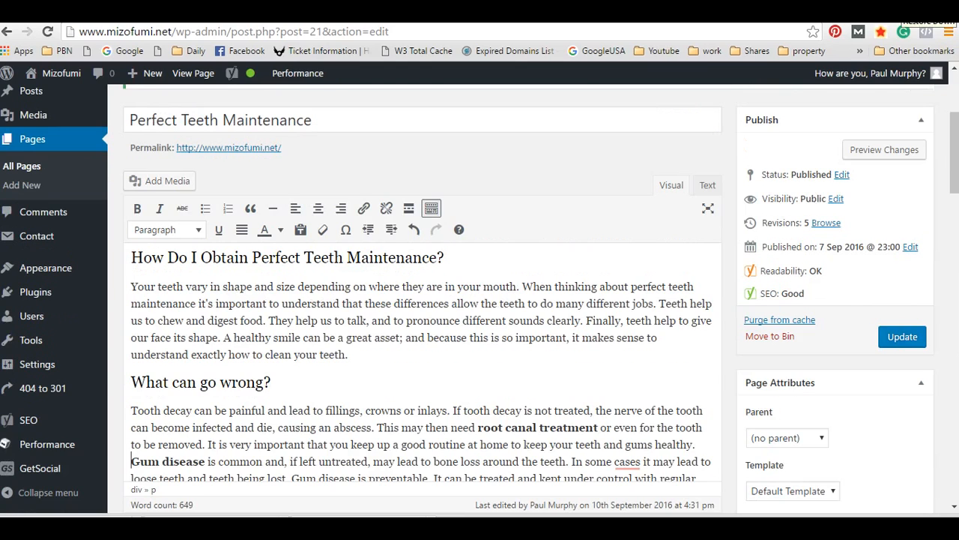
Examine the "Perfect Teeth Maintenance" page's title, first heading and opening paragraph alongside its readability and SEO ratings
scroll(752, 152, down, 2)
scroll(752, 152, up, 1)
scroll(750, 158, up, 2)
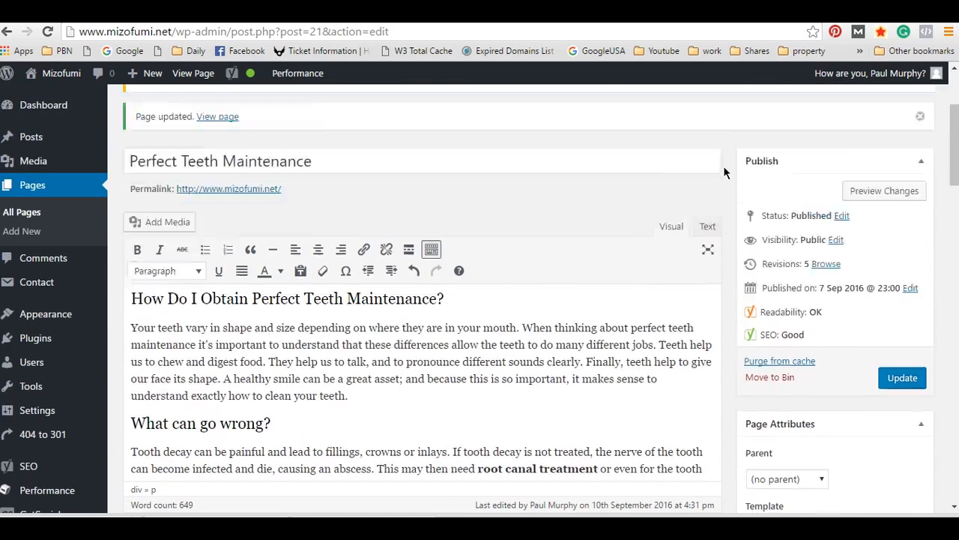
scroll(719, 176, down, 1)
scroll(701, 187, up, 3)
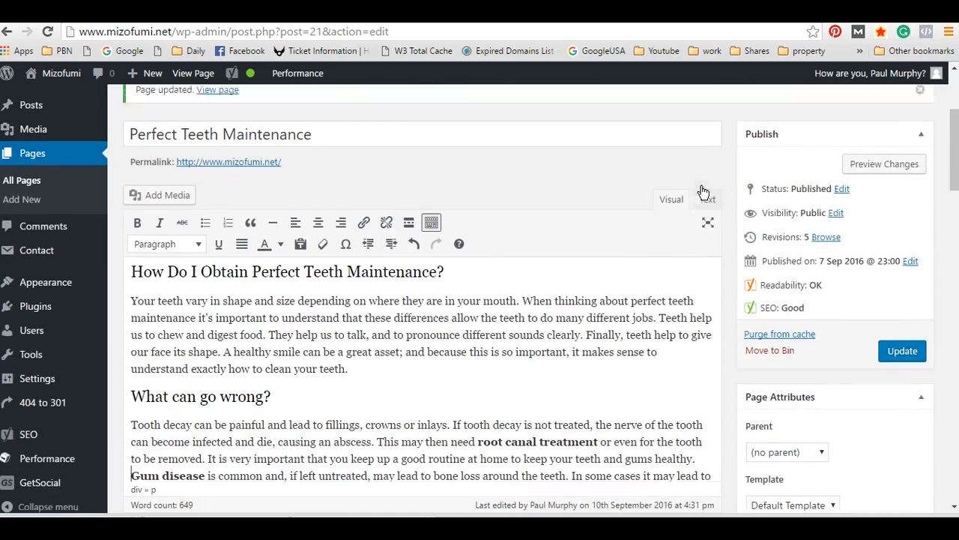
scroll(697, 183, down, 2)
scroll(697, 183, down, 1)
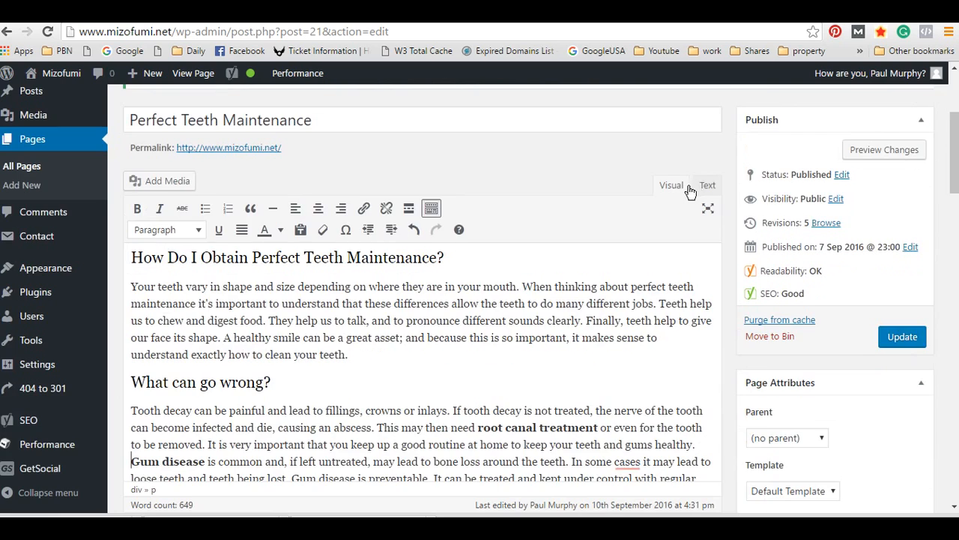
scroll(689, 184, up, 2)
scroll(690, 184, down, 2)
scroll(634, 270, down, 4)
scroll(643, 285, up, 6)
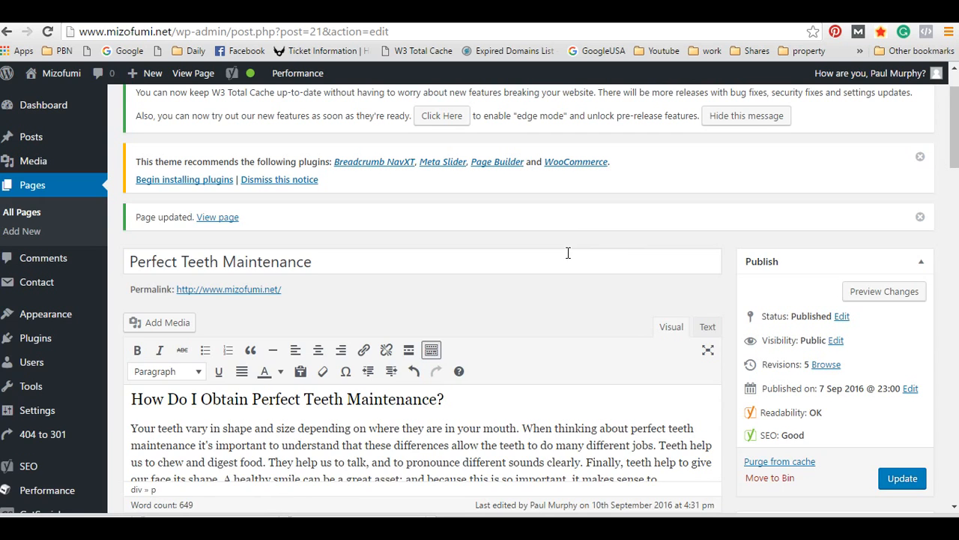
scroll(563, 259, down, 2)
scroll(561, 260, up, 2)
scroll(559, 261, down, 1)
scroll(563, 262, down, 1)
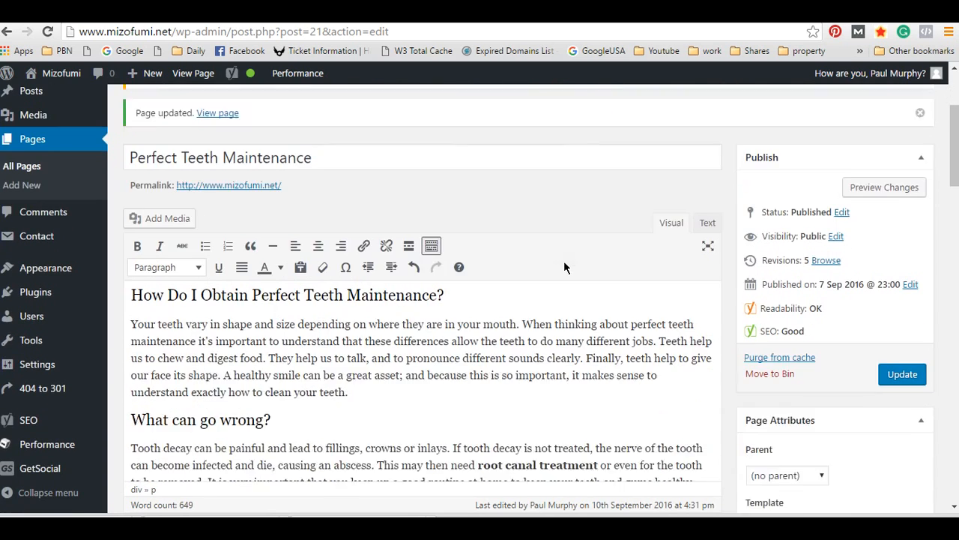
Examine the body text and subheadings from the opening paragraph down to the sections on plaque and gum disease
scroll(581, 258, down, 6)
scroll(587, 244, up, 2)
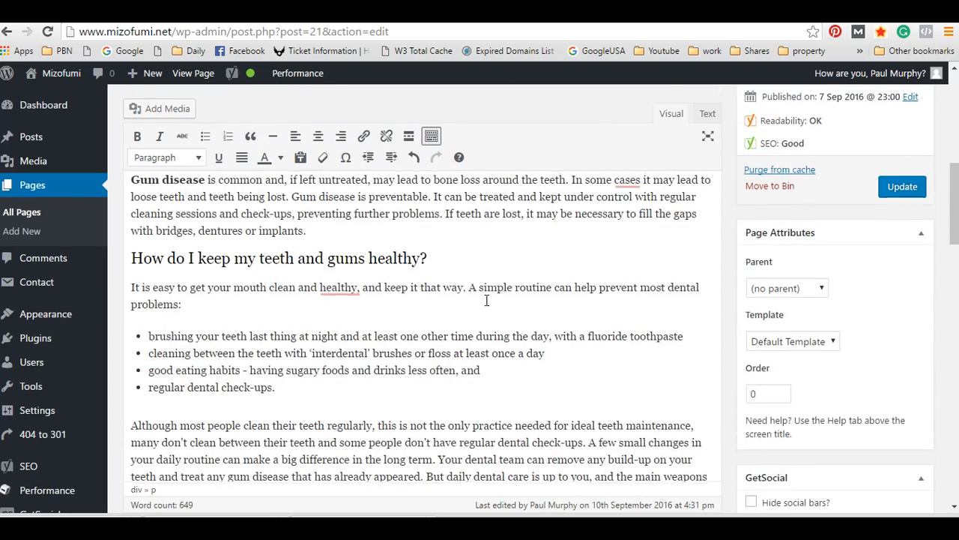
scroll(500, 295, up, 8)
scroll(498, 295, down, 2)
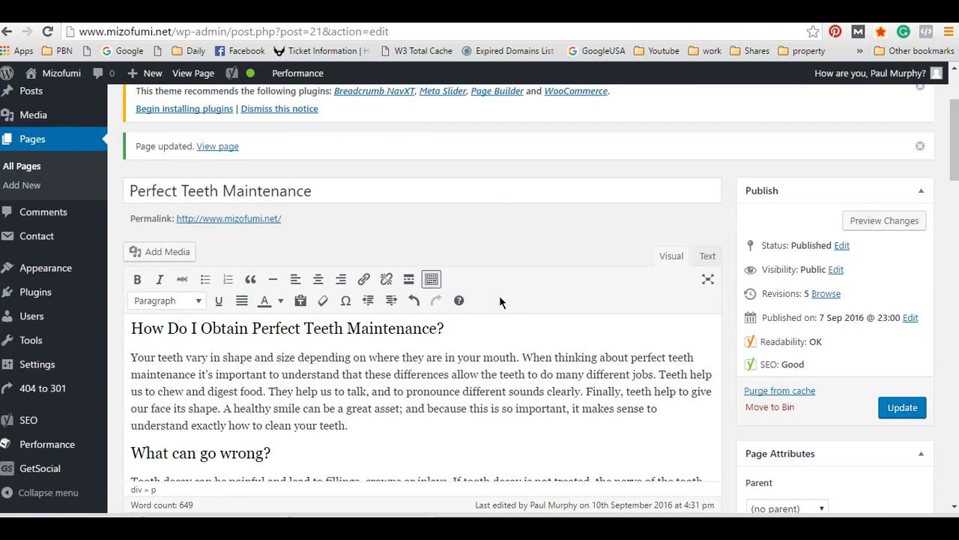
scroll(500, 301, down, 10)
scroll(518, 301, up, 9)
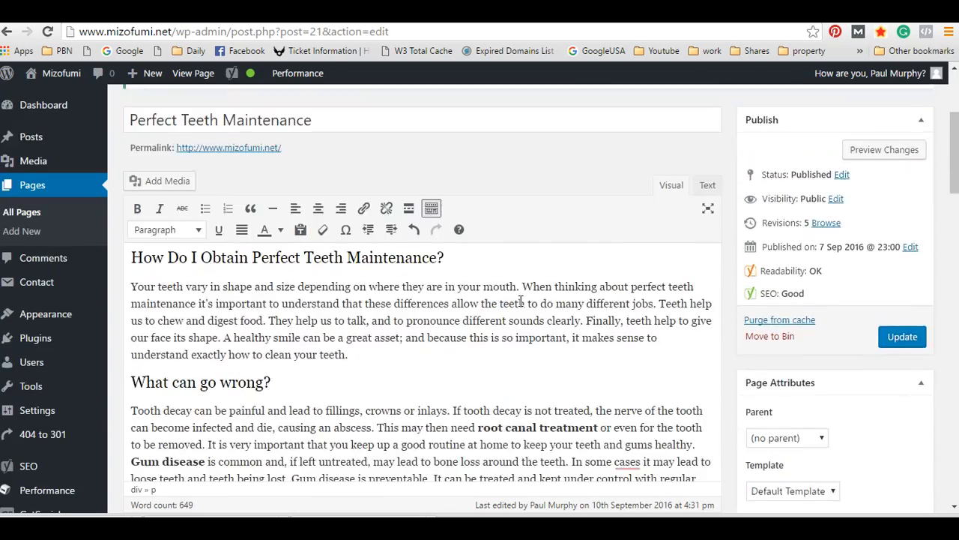
scroll(523, 303, up, 2)
scroll(520, 323, down, 10)
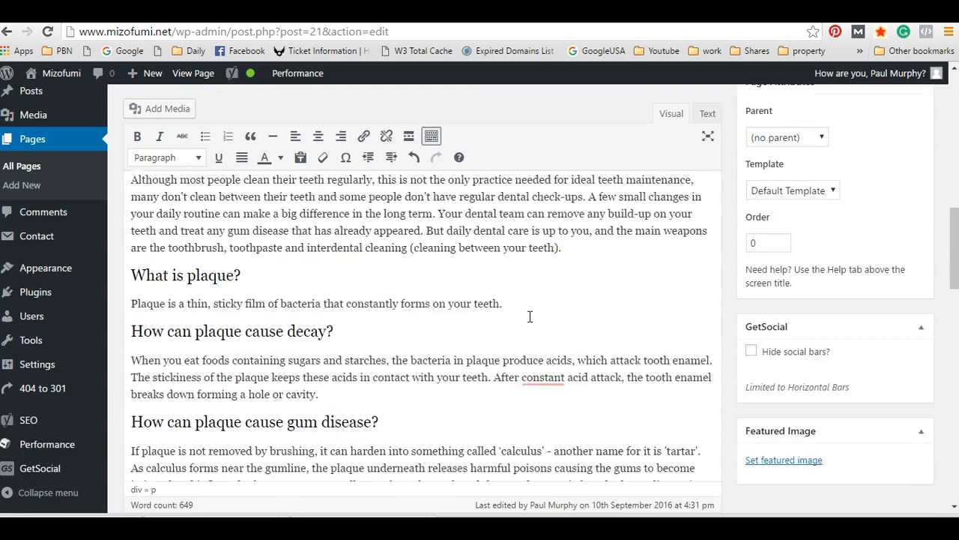
scroll(530, 316, up, 10)
scroll(530, 316, down, 2)
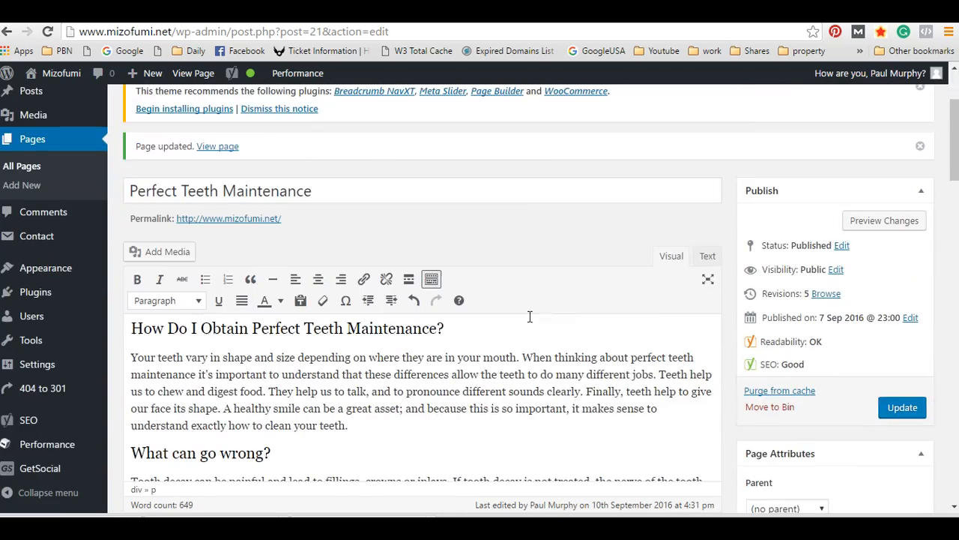
Compare the page title with the first heading and the keyword phrase in the opening paragraph
scroll(463, 203, down, 2)
scroll(727, 234, up, 2)
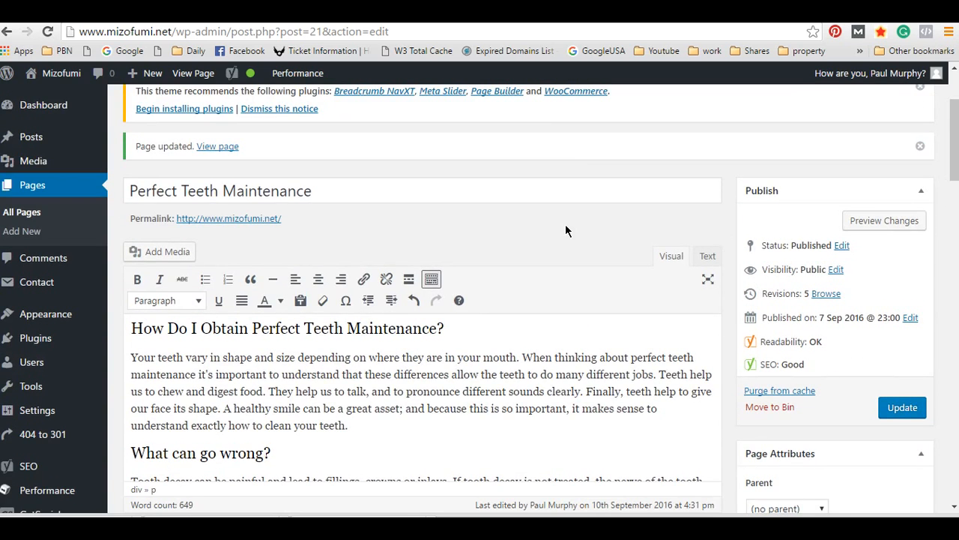
scroll(532, 180, down, 2)
scroll(517, 276, up, 3)
scroll(521, 273, down, 3)
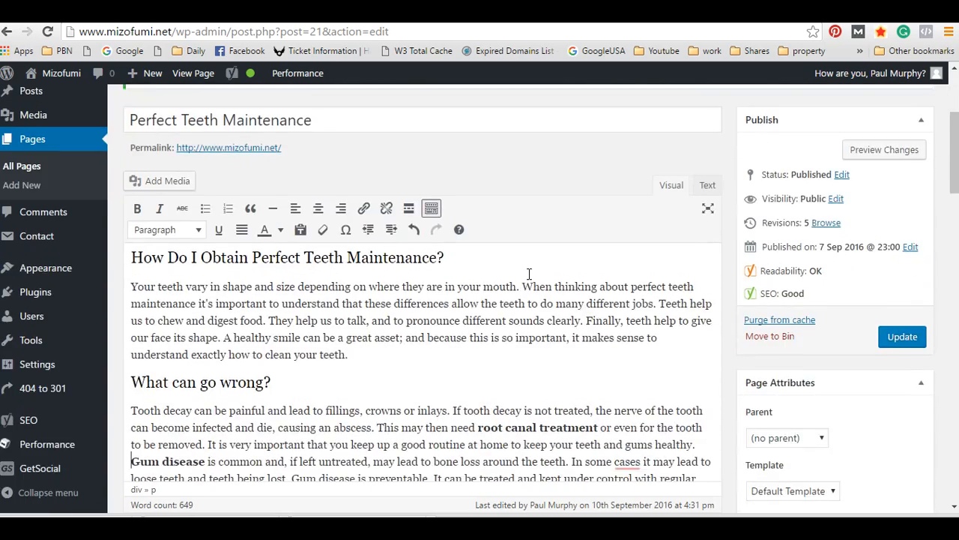
scroll(529, 272, up, 3)
scroll(529, 272, down, 2)
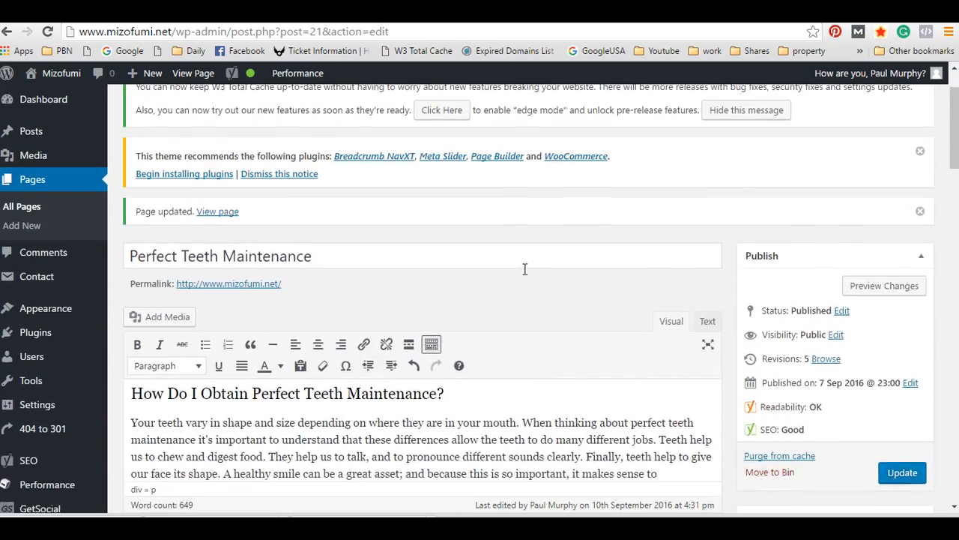
scroll(517, 268, up, 2)
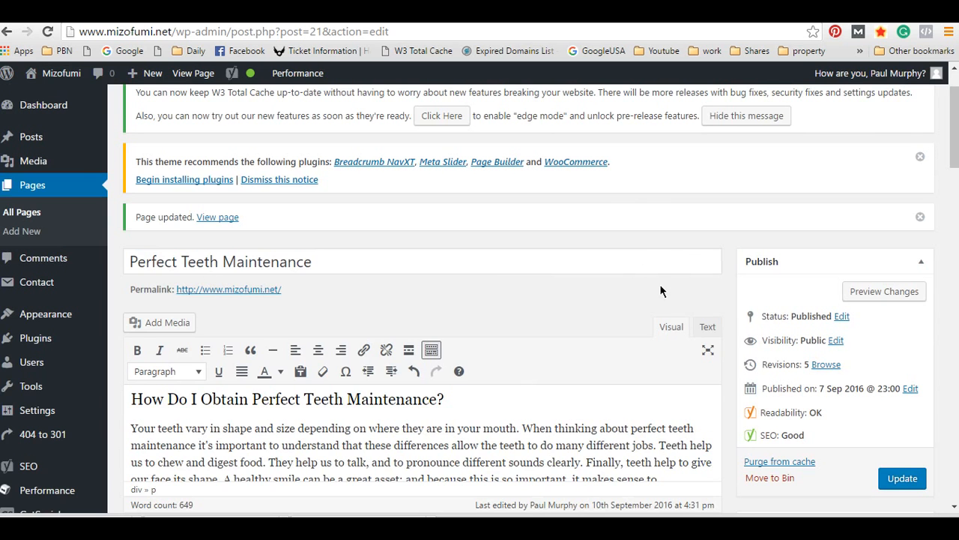
scroll(524, 295, down, 3)
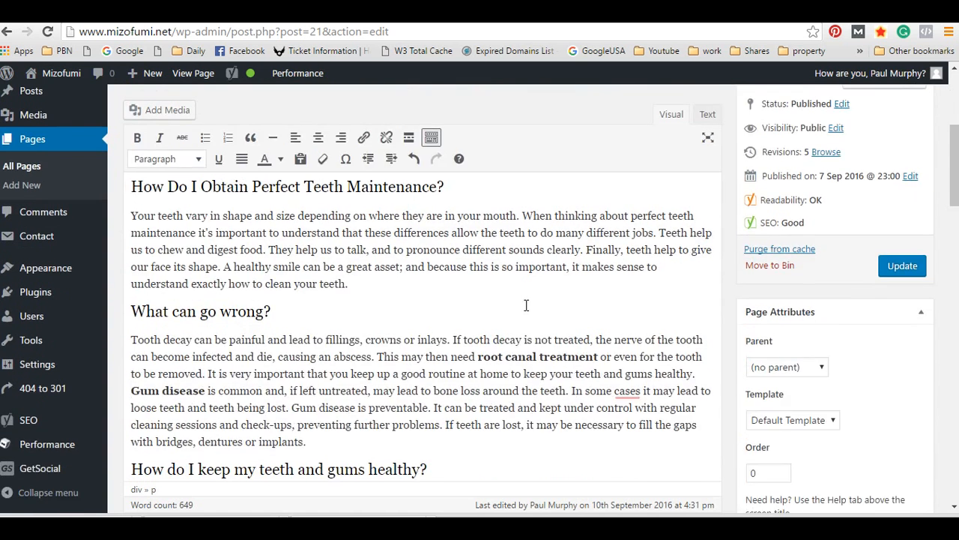
scroll(525, 304, up, 2)
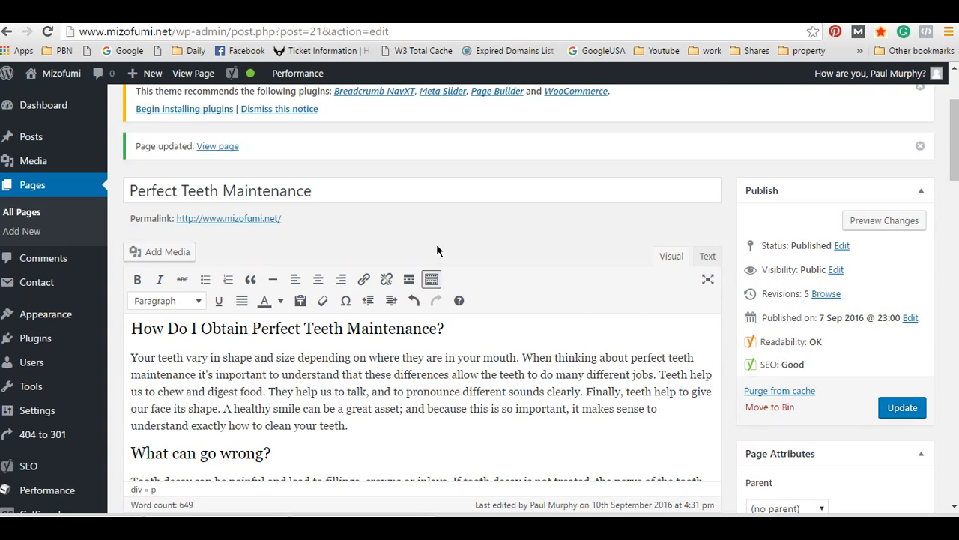
click(319, 195)
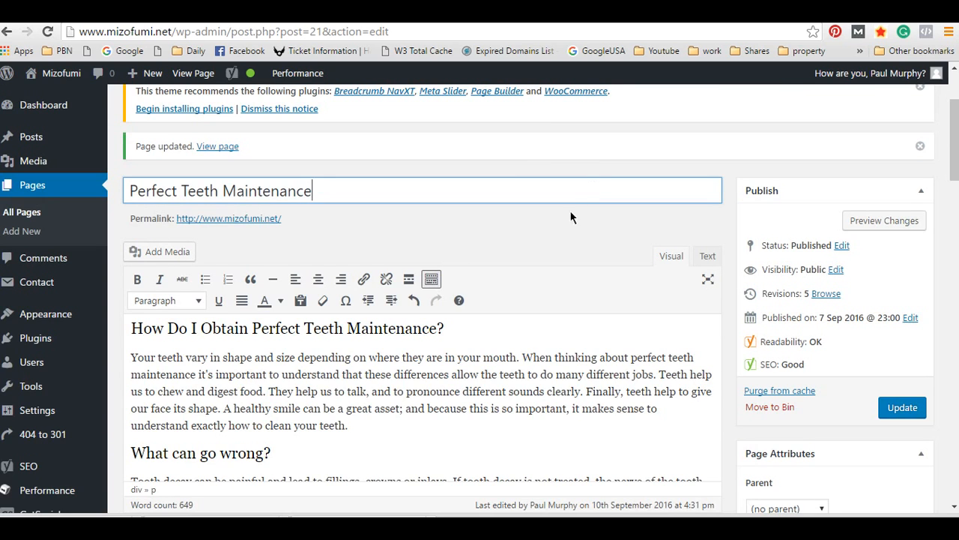
scroll(497, 274, down, 1)
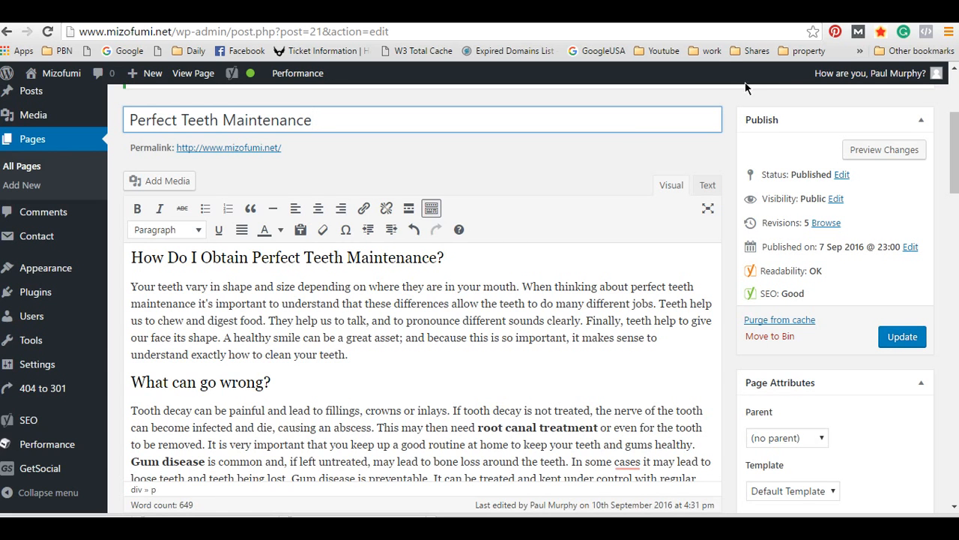
scroll(539, 299, down, 5)
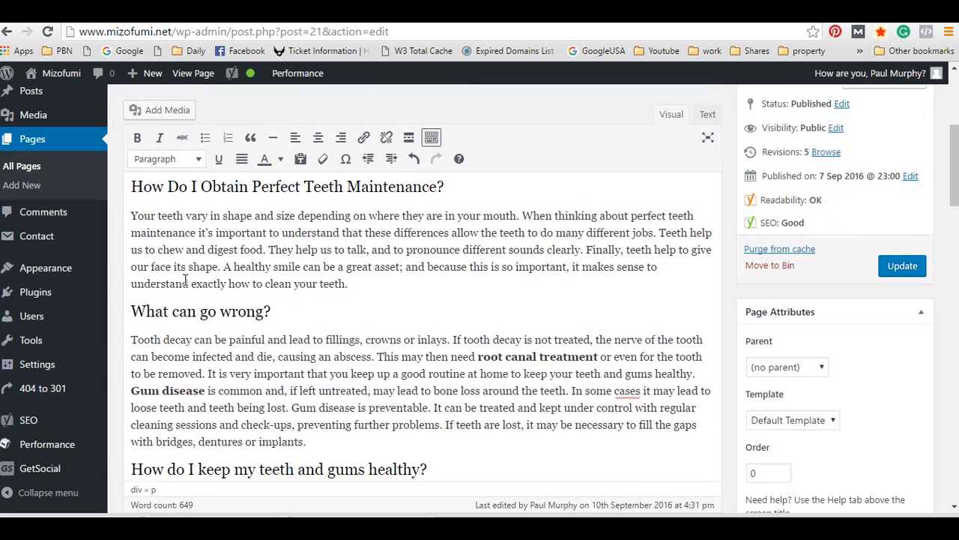
scroll(539, 300, up, 10)
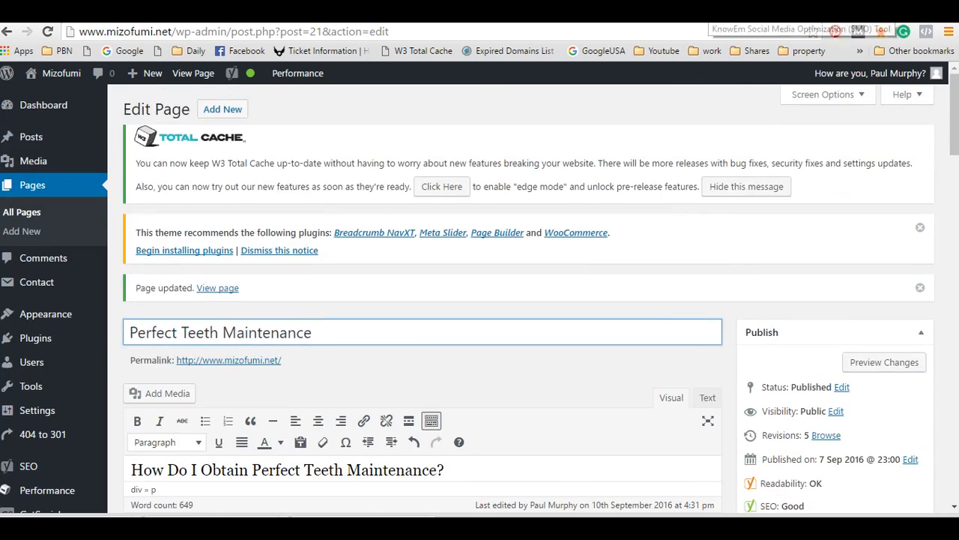
Switch to the KnowEm Social Media Optimizer site and view the top of its analysis page
click(709, 14)
scroll(274, 242, up, 2)
scroll(536, 249, up, 2)
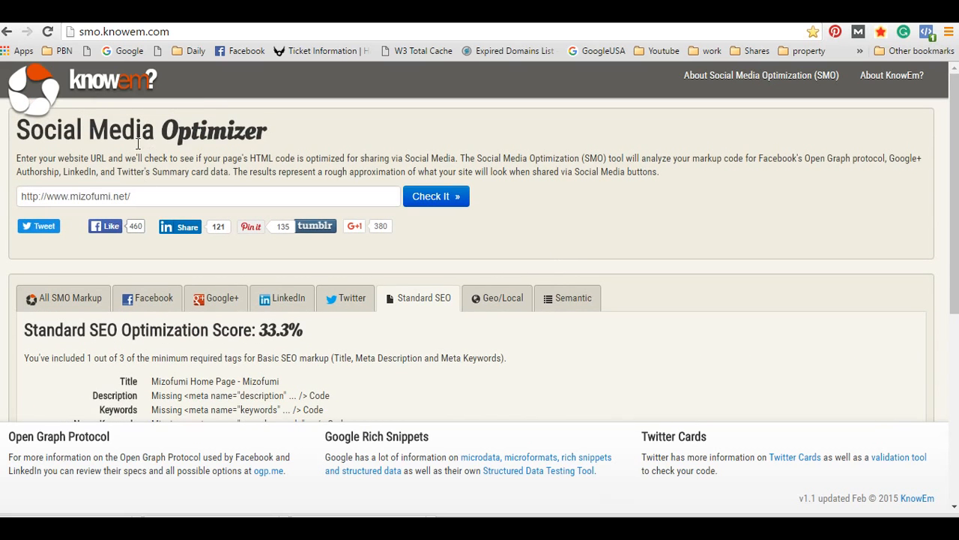
drag(77, 127, 268, 129)
click(264, 128)
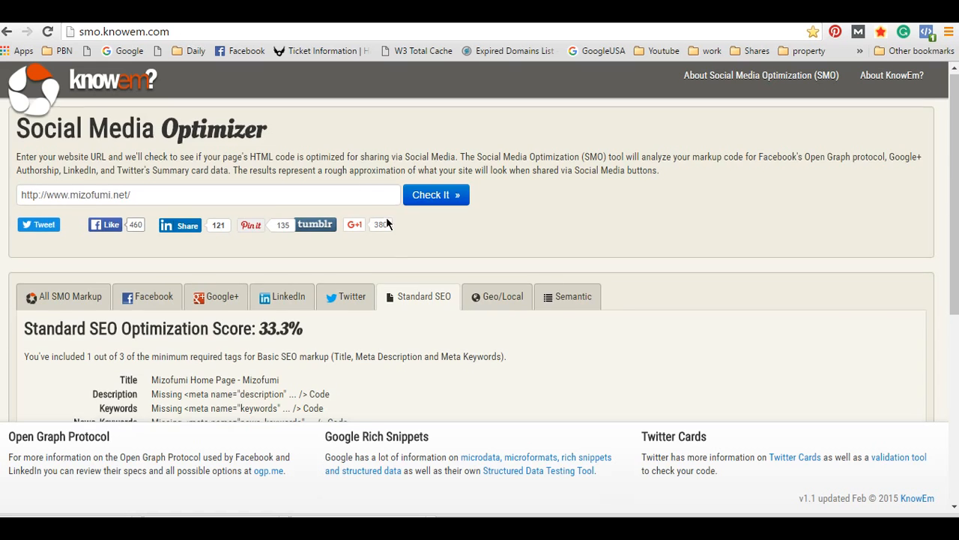
scroll(420, 275, down, 3)
scroll(407, 285, up, 2)
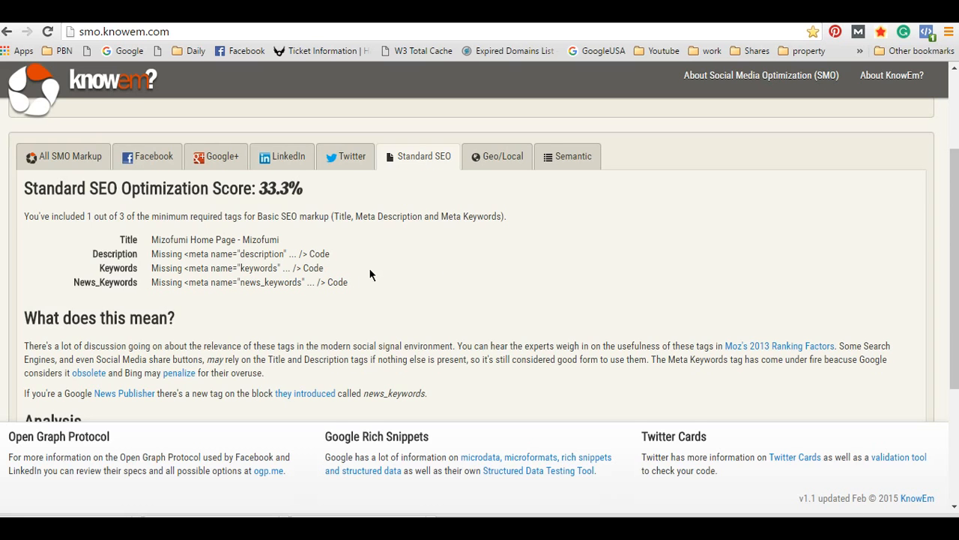
scroll(646, 261, up, 1)
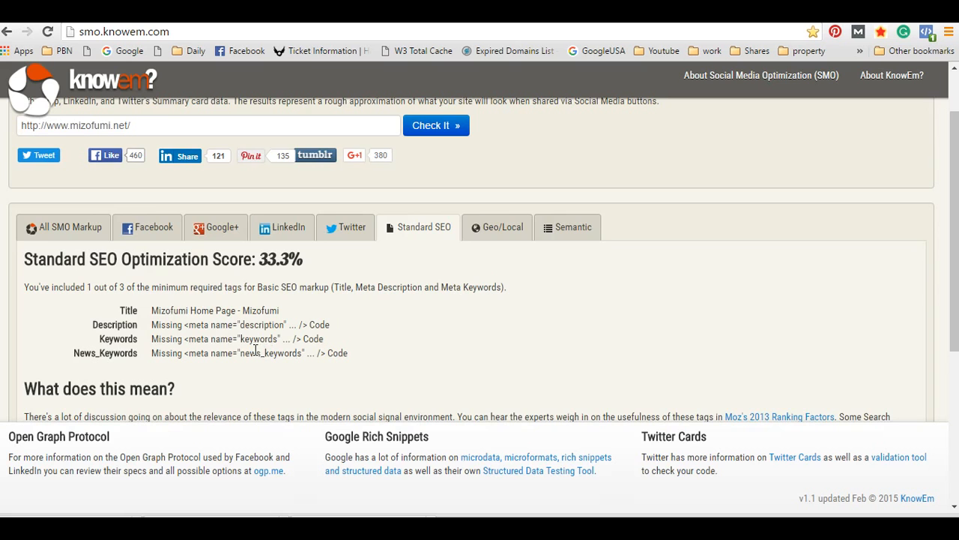
scroll(252, 349, up, 1)
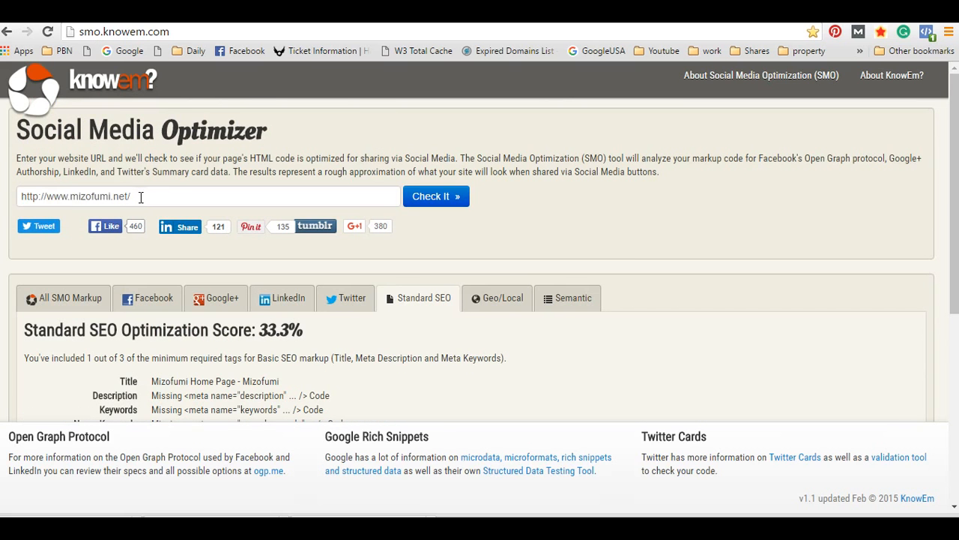
drag(141, 197, 3, 196)
scroll(327, 282, down, 2)
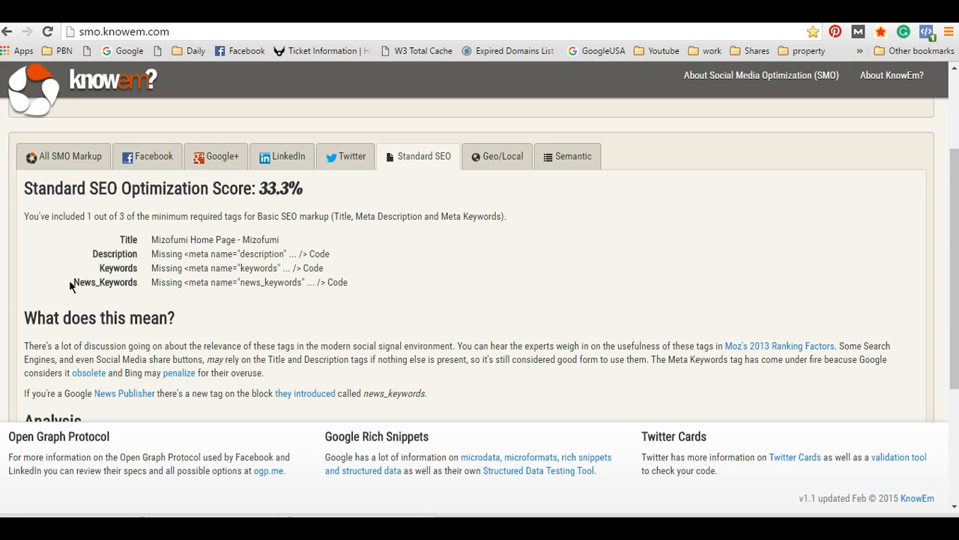
drag(205, 216, 338, 300)
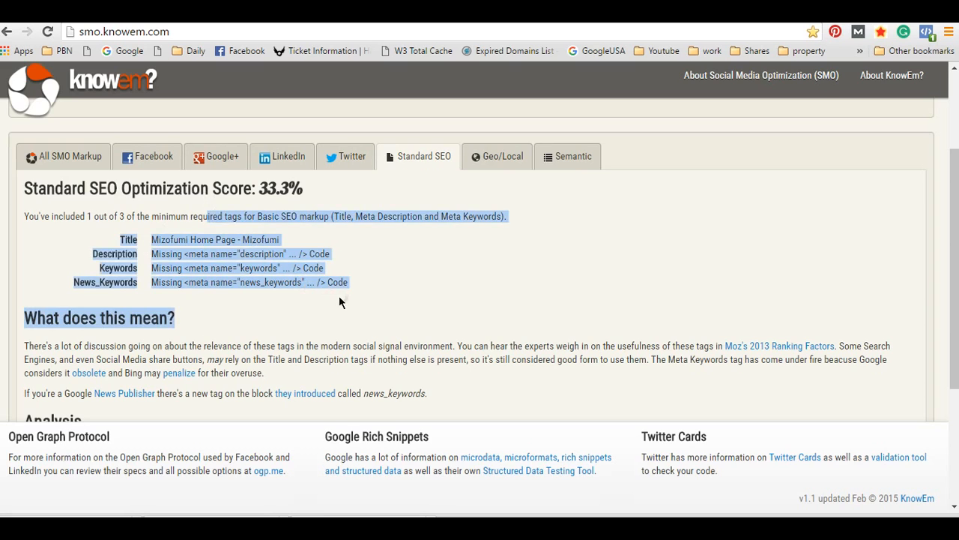
click(359, 300)
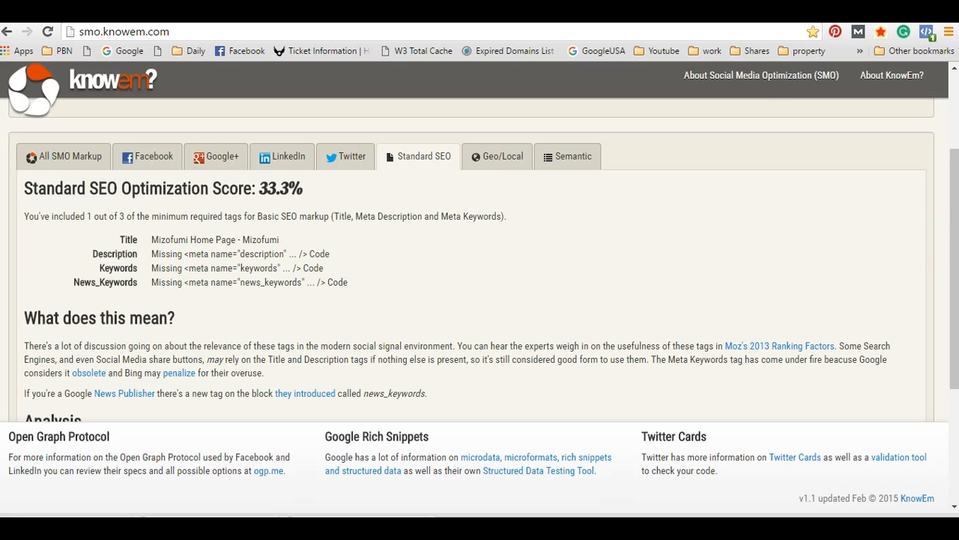
Return to the WordPress page editor and view the paragraph and heading formats available for the body text
click(689, 11)
scroll(488, 241, down, 3)
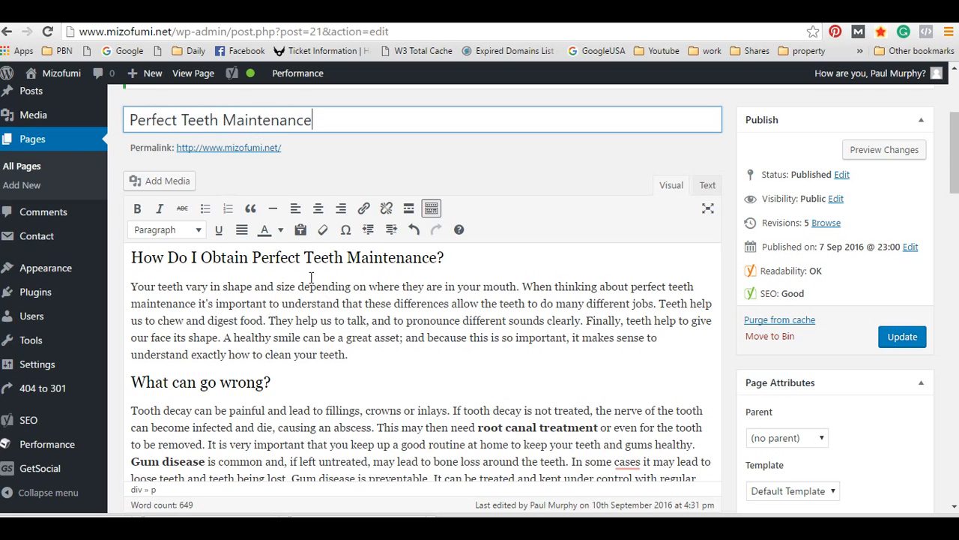
click(197, 231)
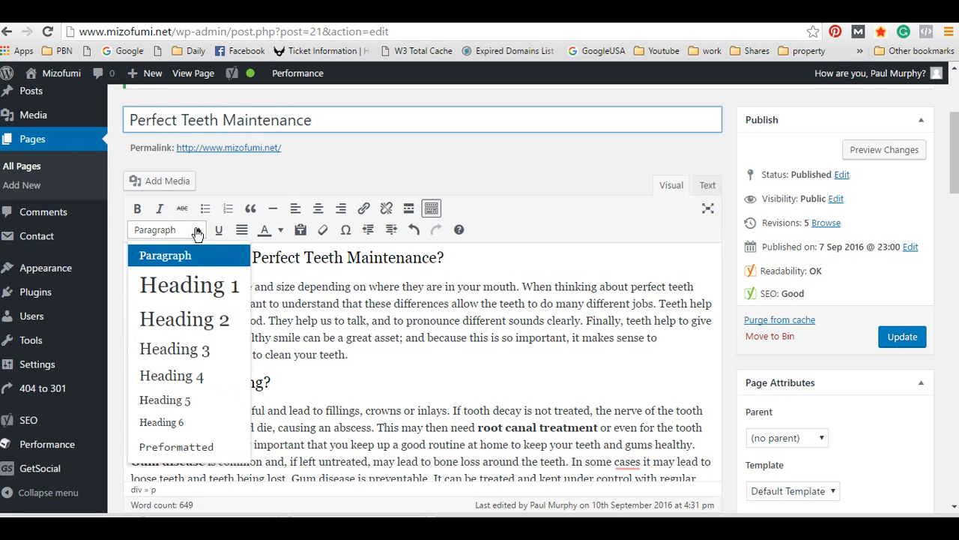
scroll(387, 347, down, 3)
scroll(378, 327, up, 3)
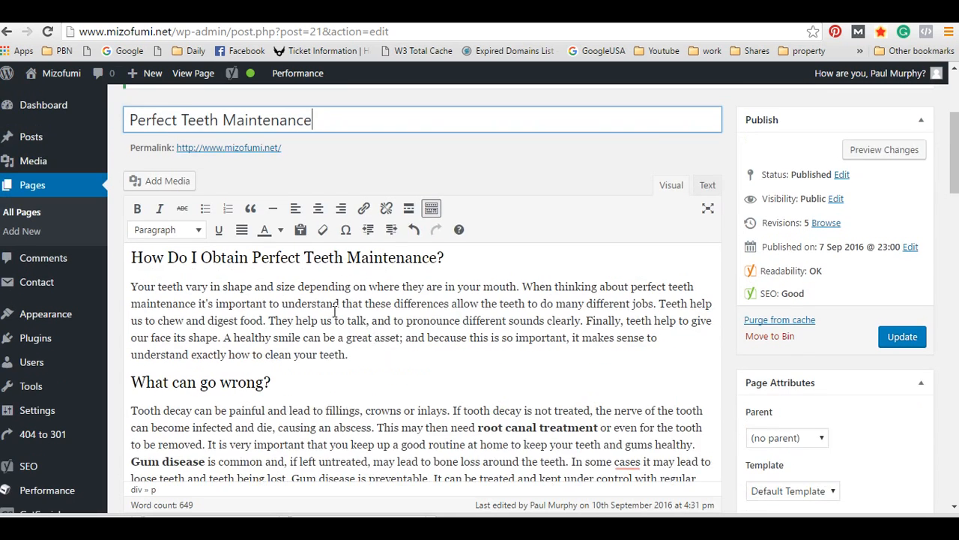
Hide and redisplay the editor's second formatting row, and select the "How Do I Obtain Perfect Teeth Maintenance?" heading to check its format
click(431, 208)
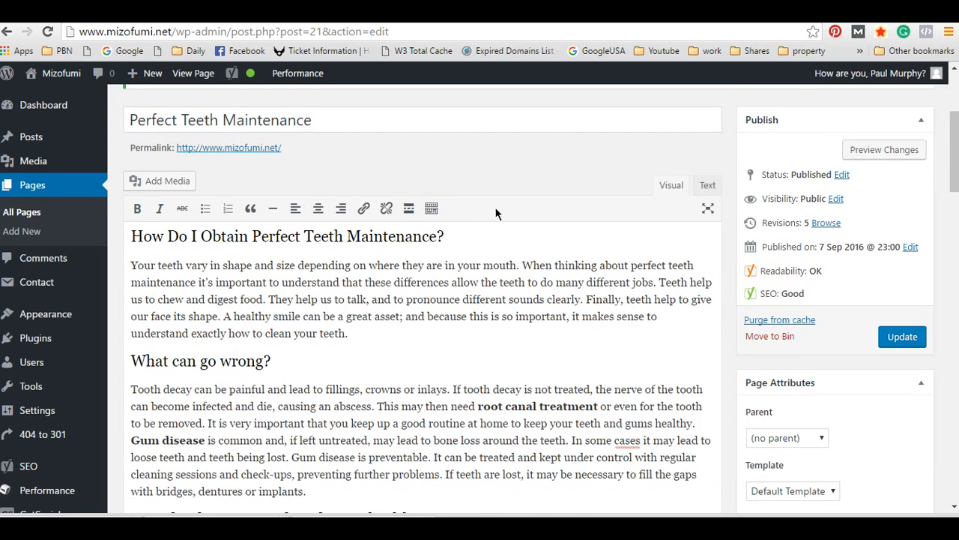
click(431, 209)
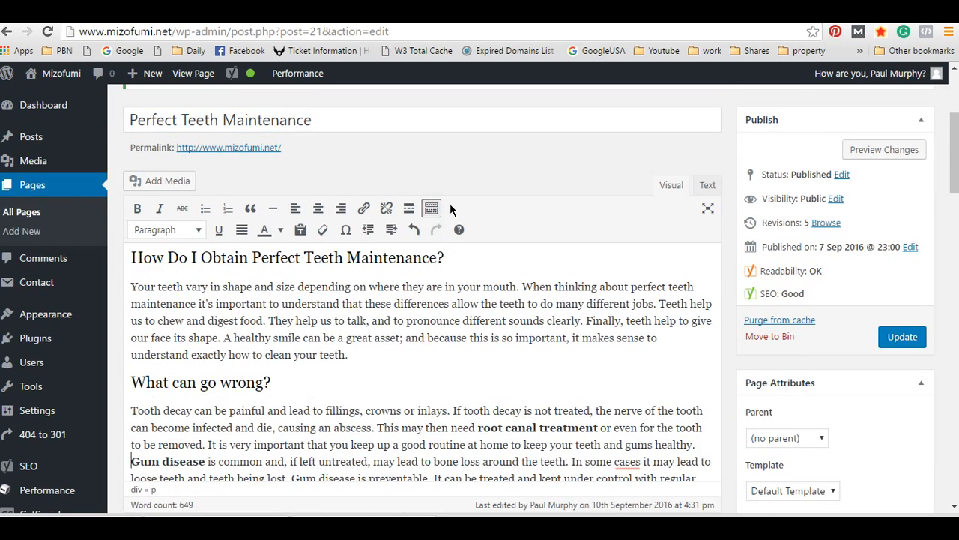
click(446, 258)
drag(447, 258, 92, 257)
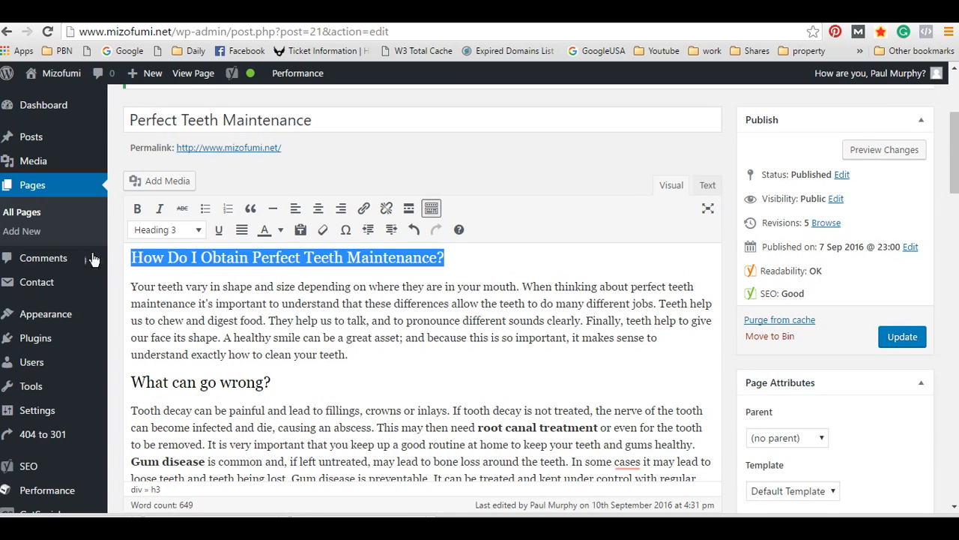
Select the "What can go wrong?" heading and check its format in the list of paragraph and heading styles
click(197, 231)
click(196, 231)
drag(285, 384, 131, 382)
click(198, 231)
click(198, 230)
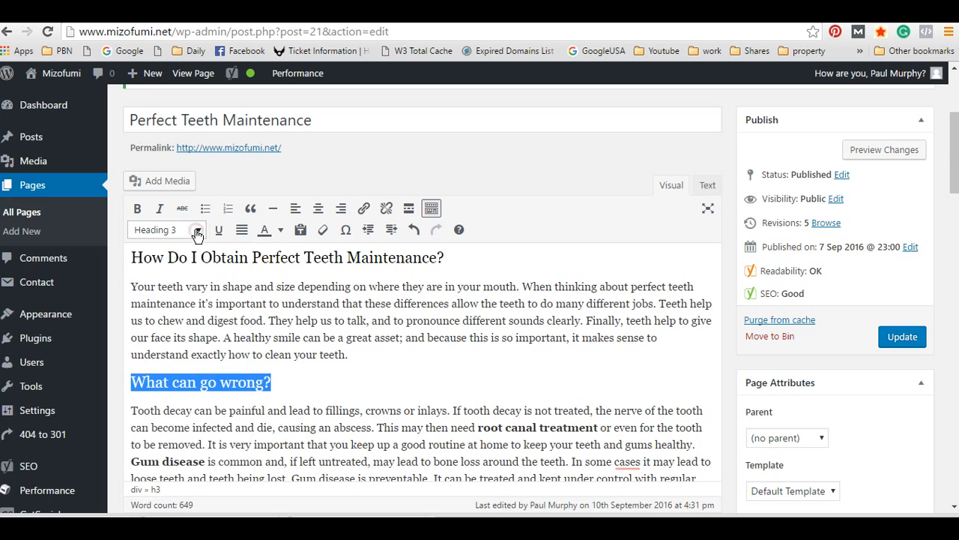
click(180, 231)
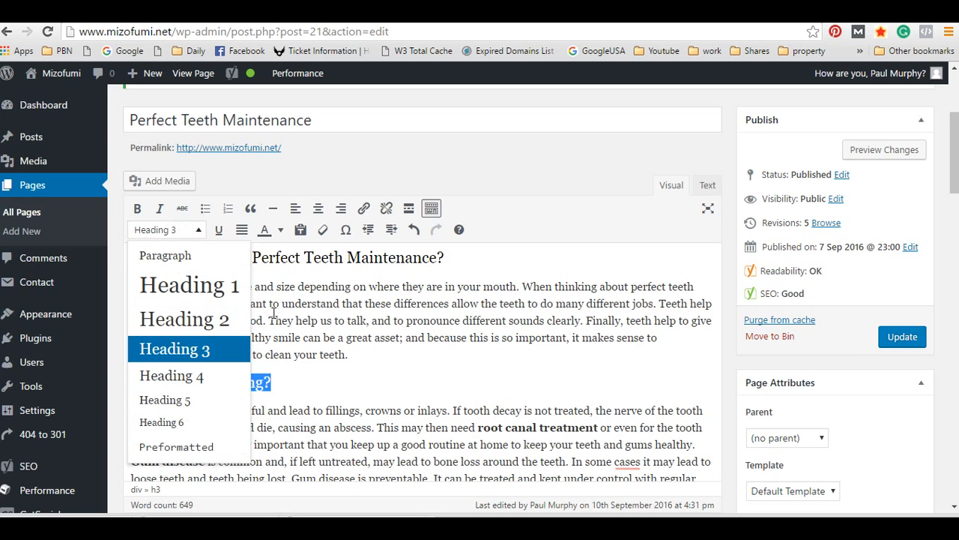
click(310, 297)
Review the body text and subheadings from the opening paragraph through to the "What is plaque?" section
drag(303, 287, 330, 335)
click(327, 339)
scroll(329, 338, down, 2)
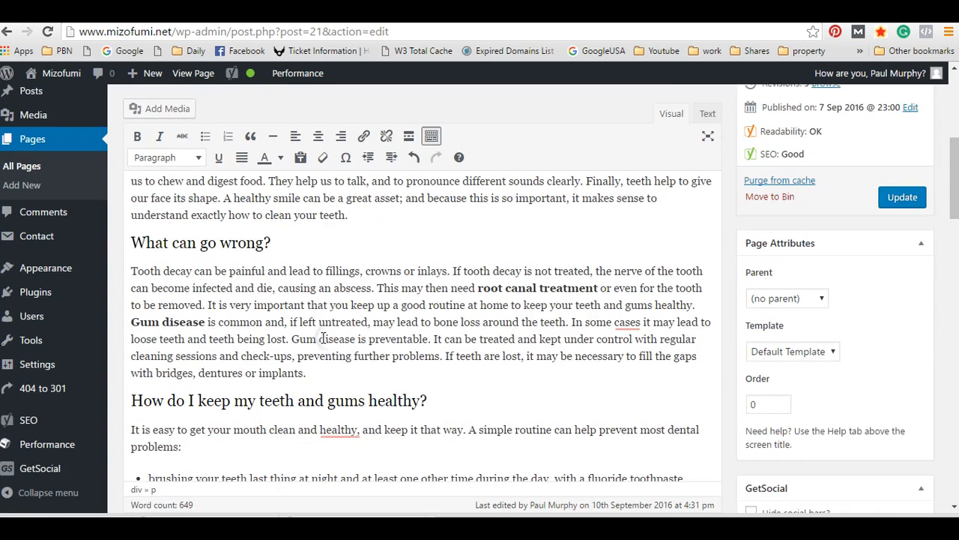
scroll(431, 382, up, 2)
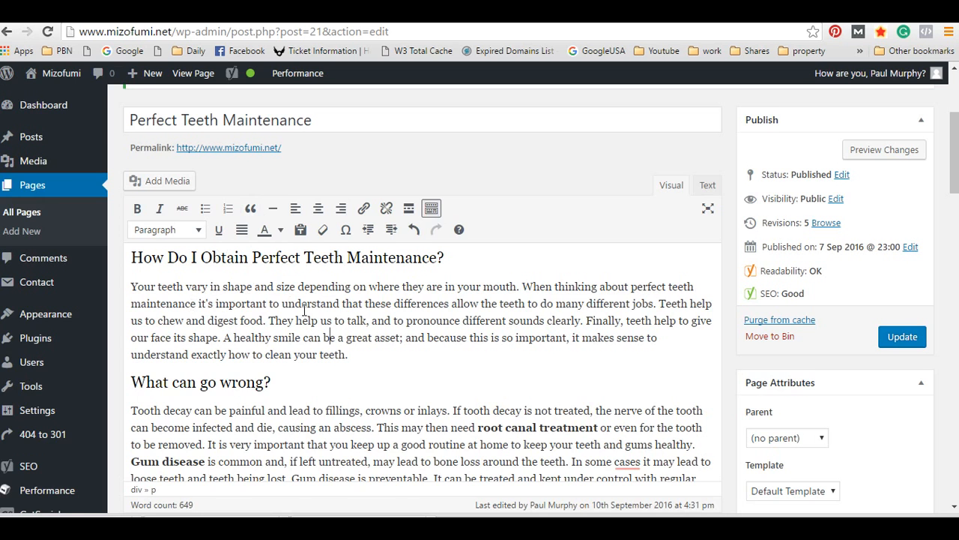
scroll(270, 282, down, 1)
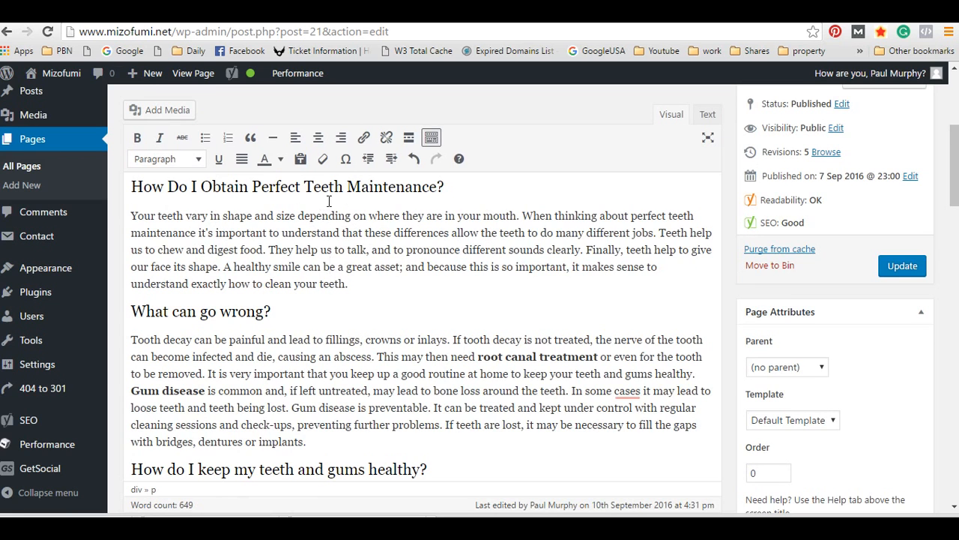
scroll(325, 203, up, 1)
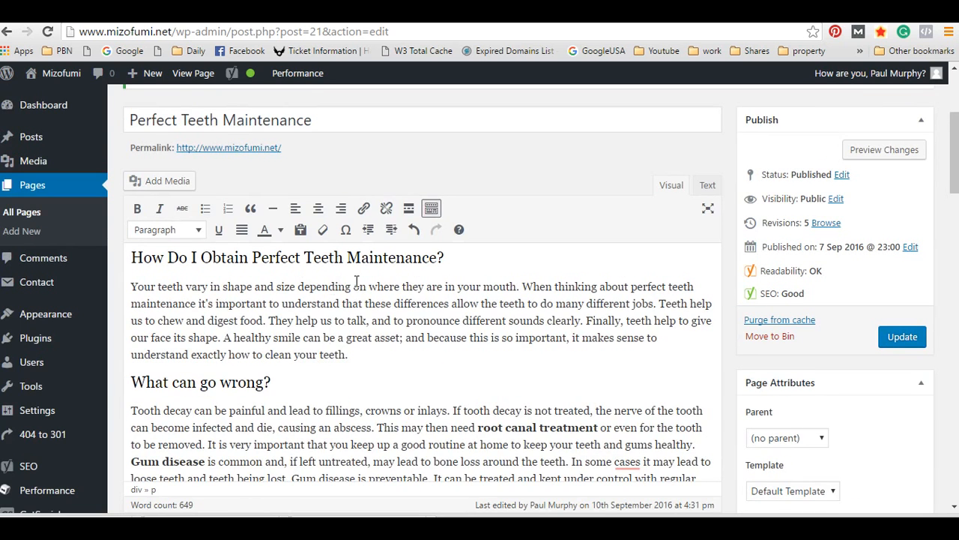
scroll(652, 292, down, 1)
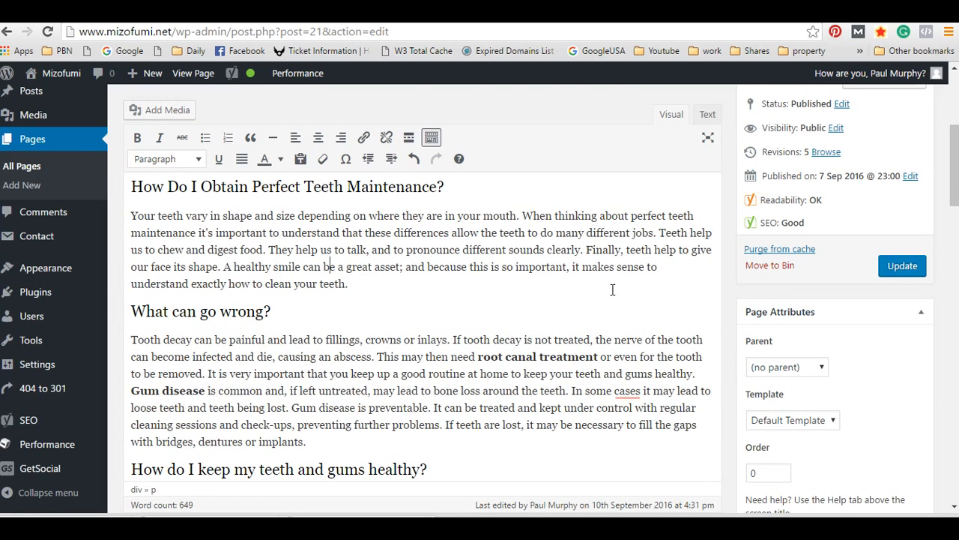
scroll(236, 327, down, 1)
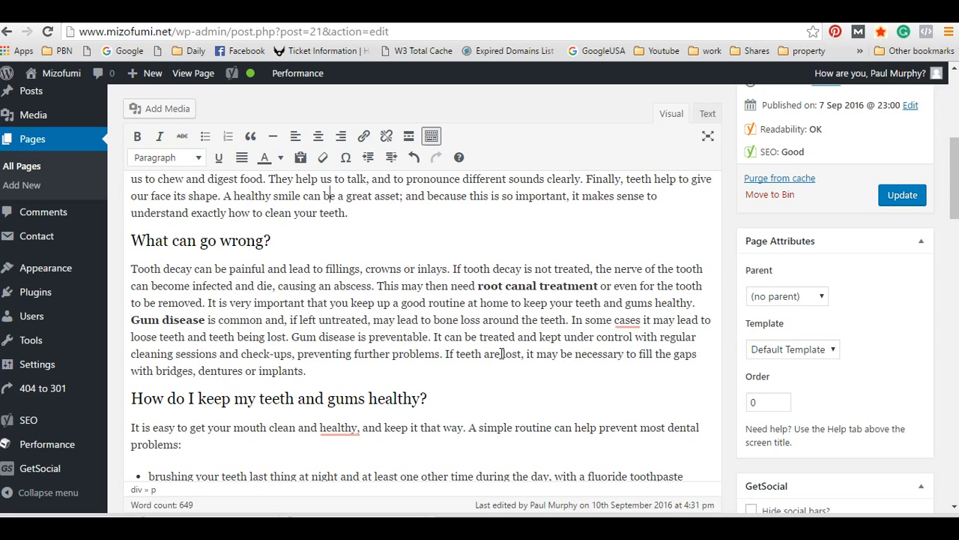
scroll(359, 322, down, 2)
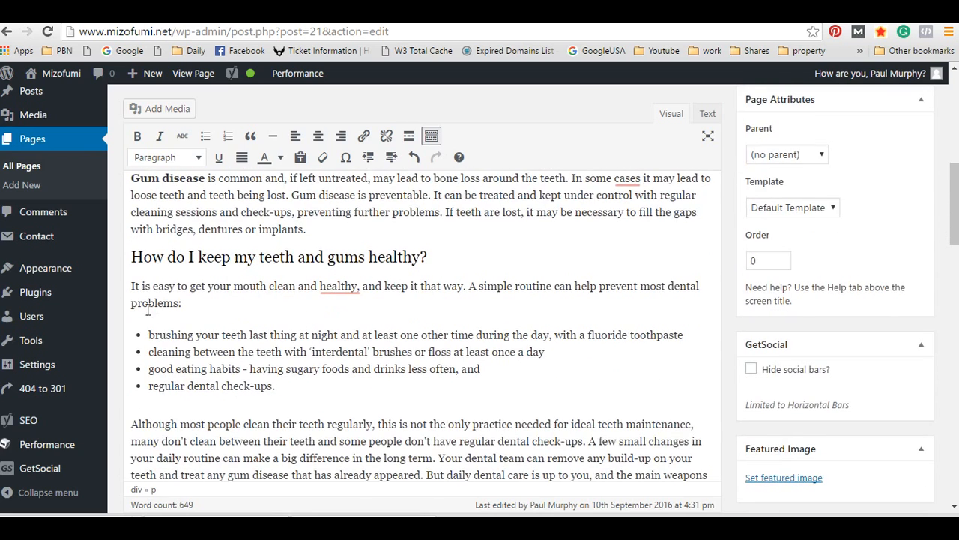
scroll(300, 366, down, 1)
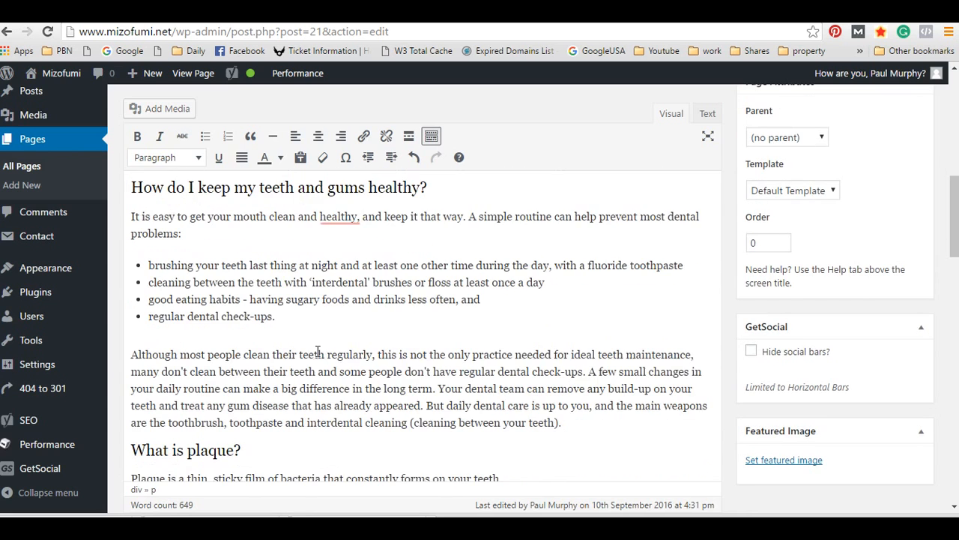
scroll(384, 354, down, 2)
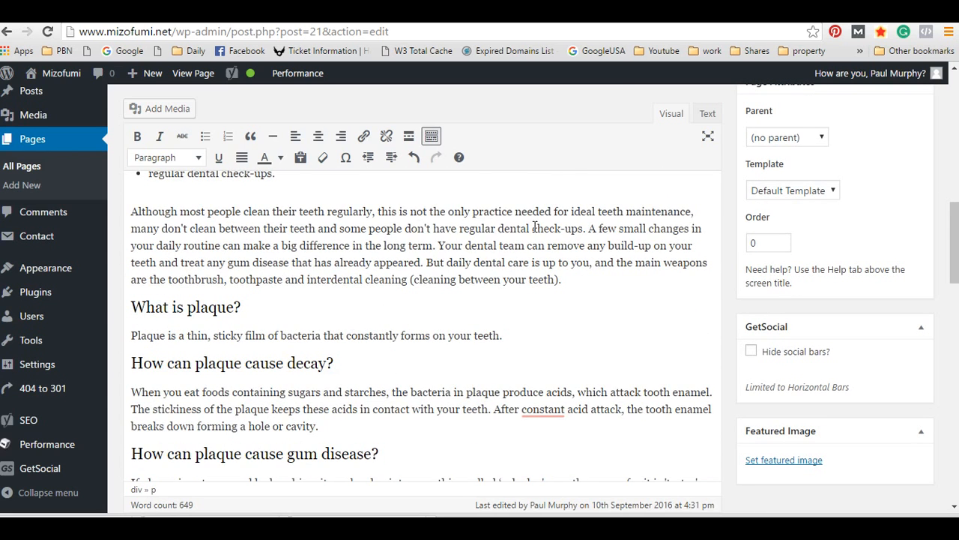
Highlight the keyword variation "ideal teeth maintenance" in the paragraph below the bulleted list, then clear the selection
drag(572, 210, 690, 212)
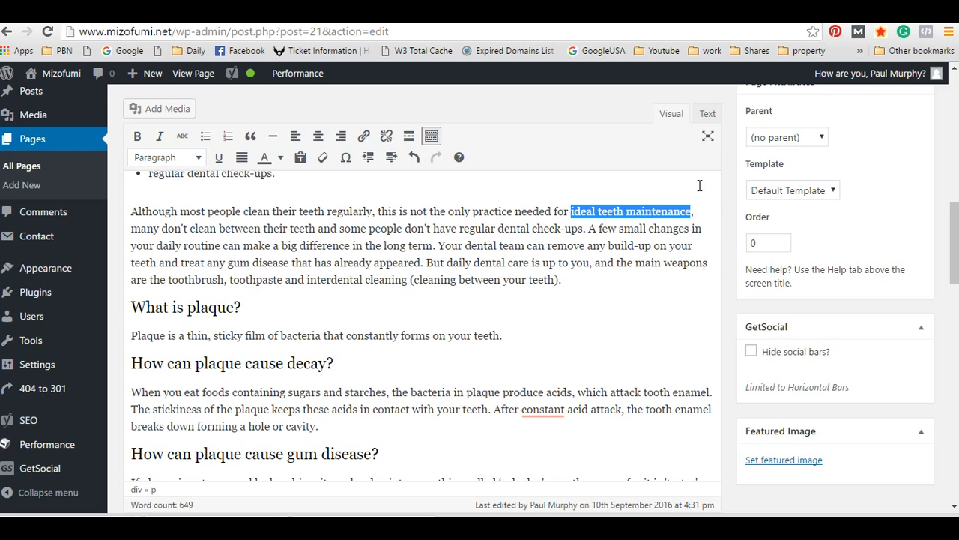
click(592, 252)
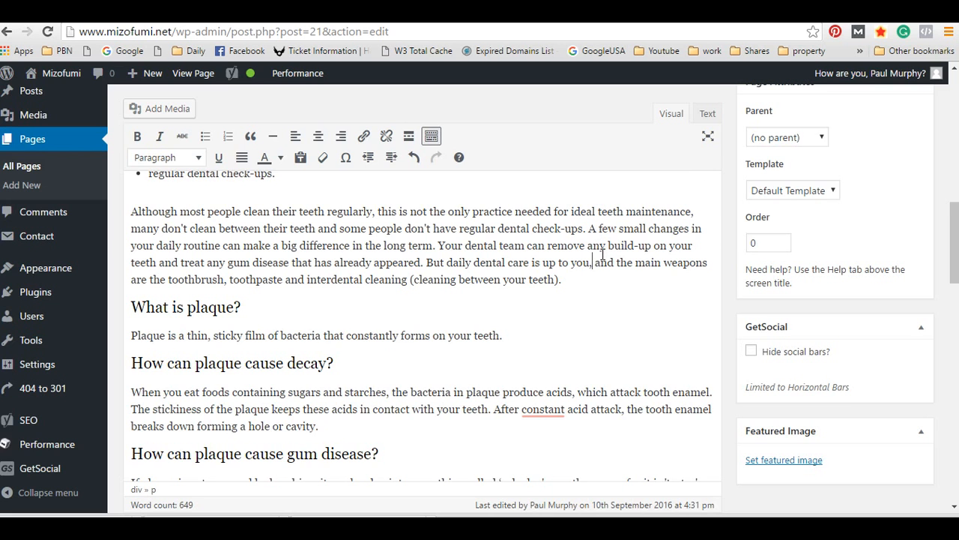
scroll(634, 271, up, 2)
scroll(609, 277, down, 2)
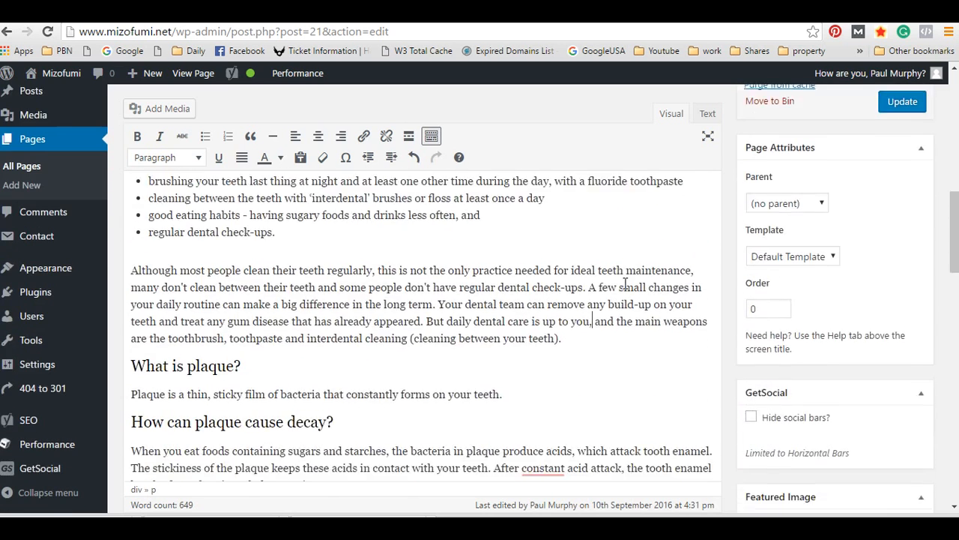
click(597, 227)
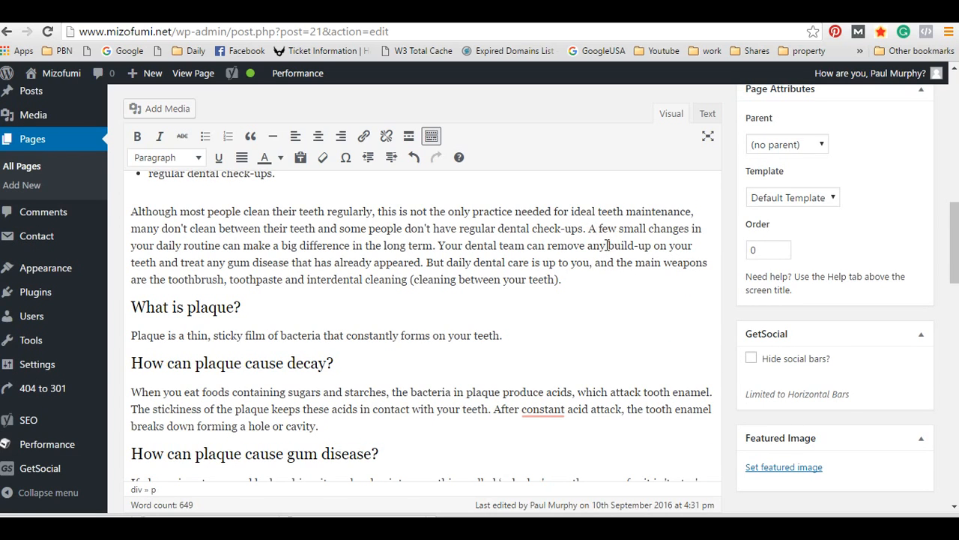
drag(598, 211, 566, 211)
click(585, 259)
Locate "teeth maintenance perfection" in the "Can I prevent gum disease?" paragraph and highlight the words of this keyword variation
scroll(691, 230, down, 2)
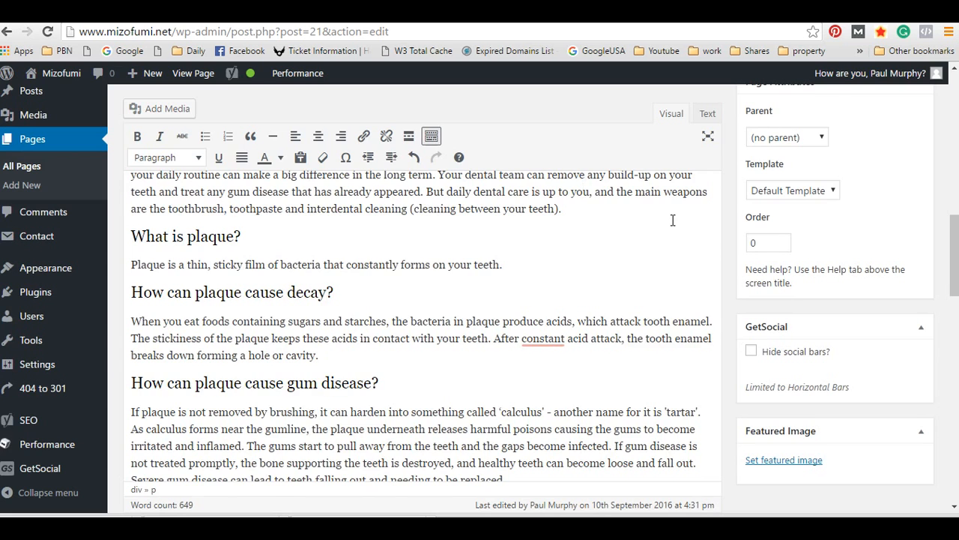
scroll(672, 220, down, 4)
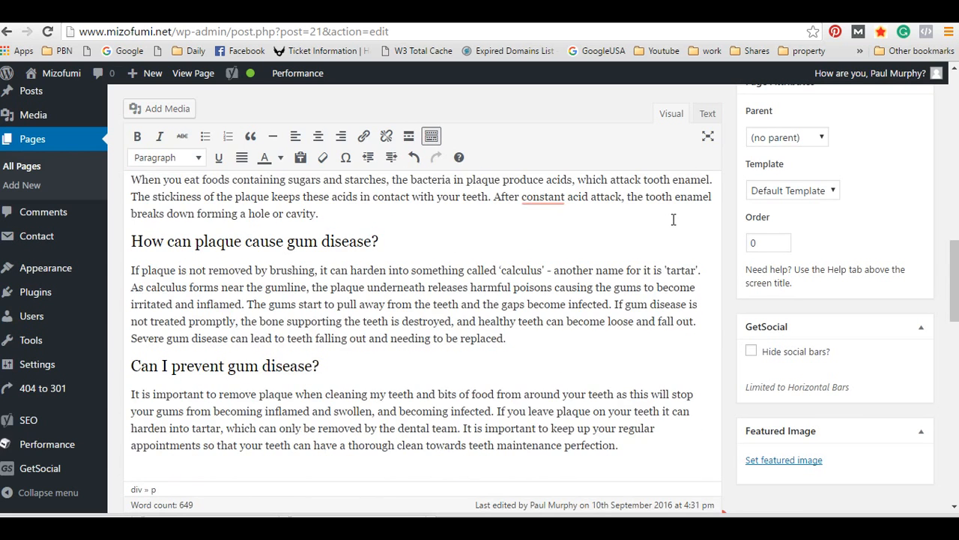
scroll(673, 219, down, 2)
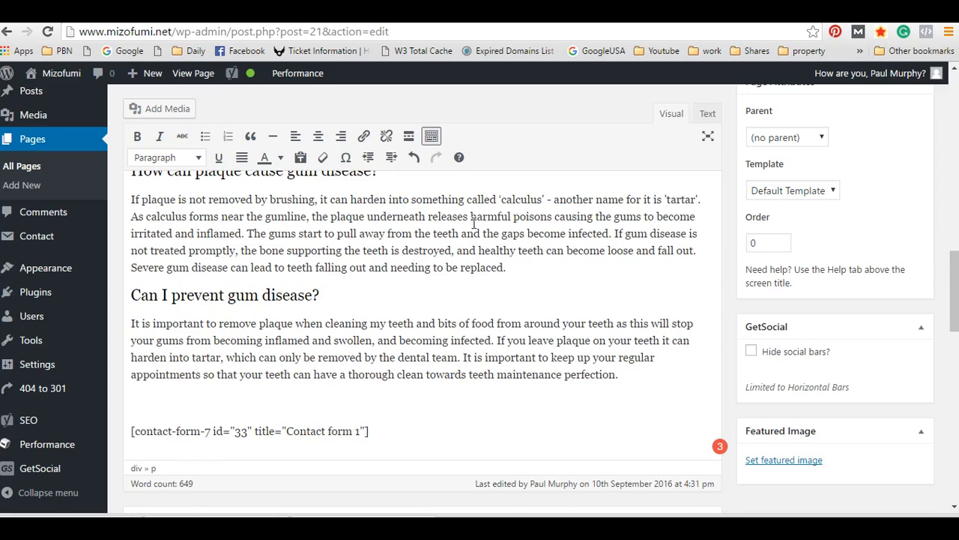
scroll(406, 262, up, 15)
scroll(405, 263, down, 15)
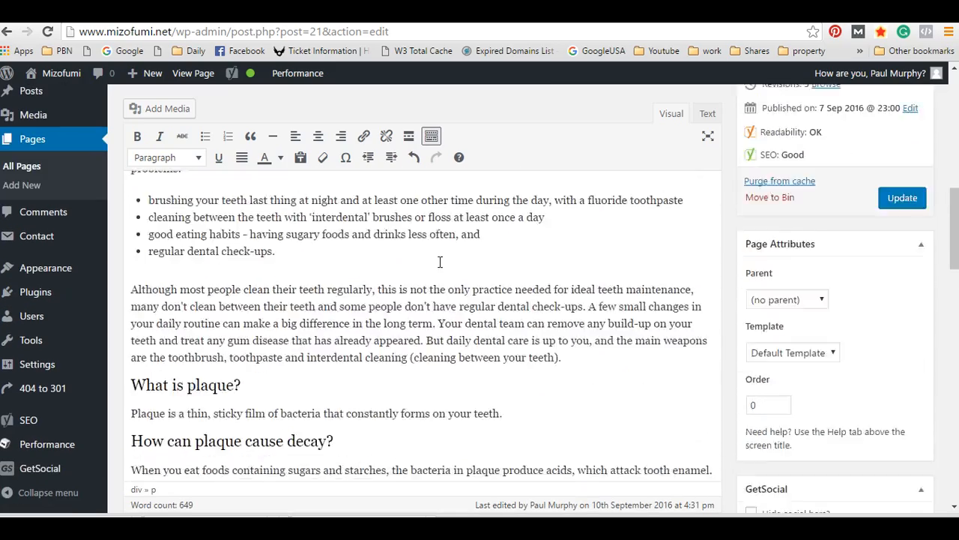
scroll(547, 257, up, 4)
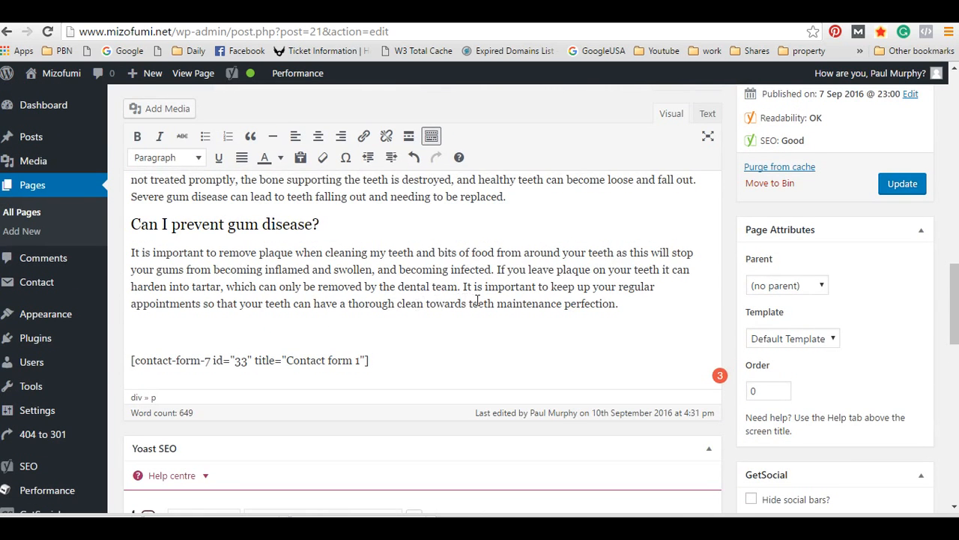
drag(467, 303, 494, 303)
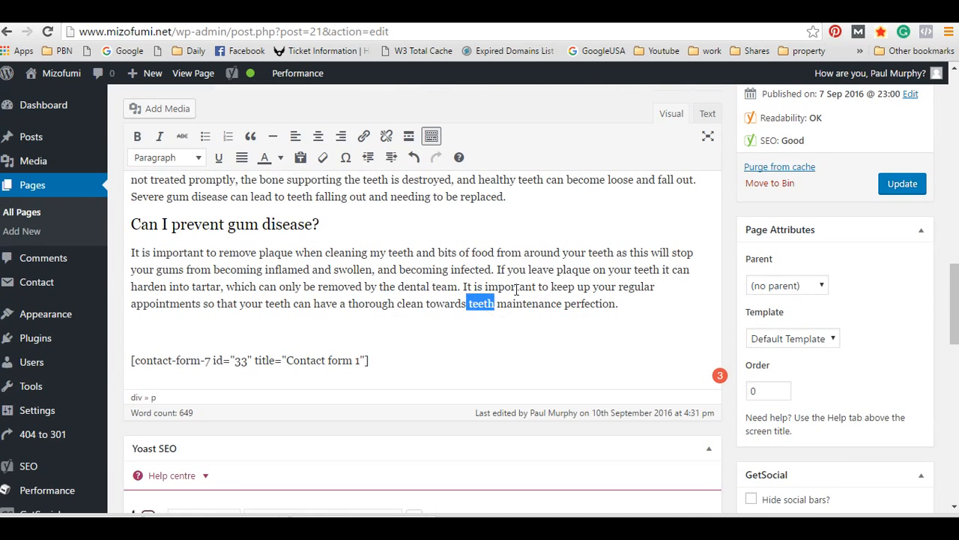
click(498, 293)
drag(472, 304, 563, 302)
click(601, 305)
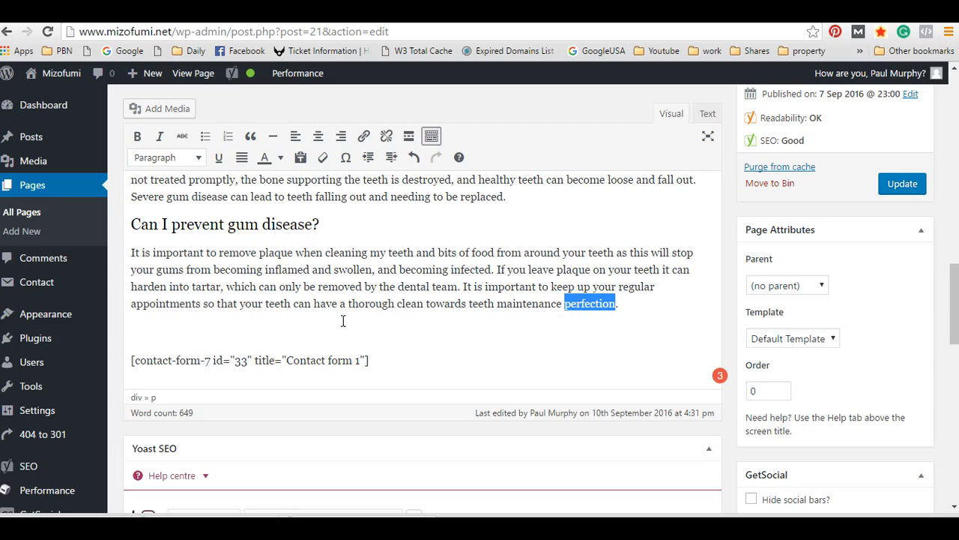
Examine how the keyword and its variations are spread across the page, from the title to the closing paragraph
scroll(524, 232, up, 10)
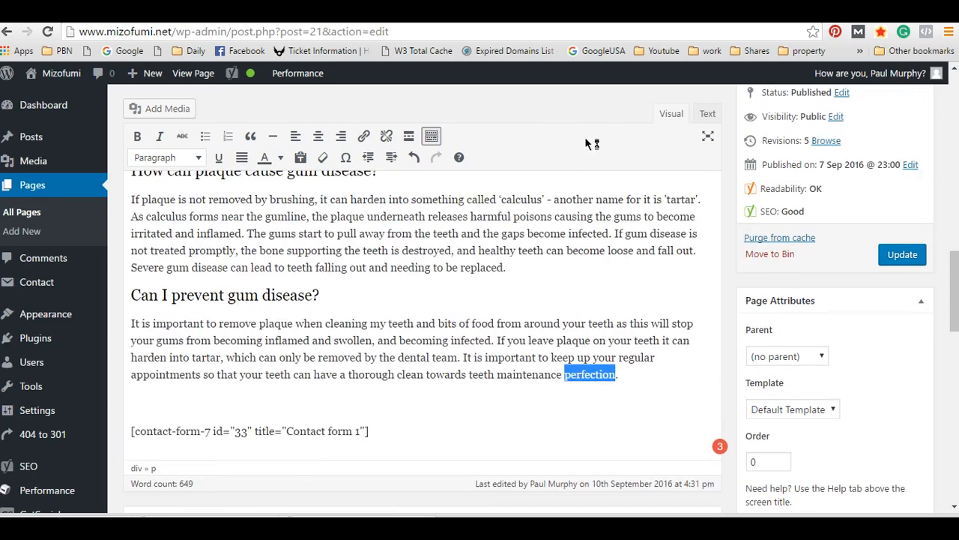
scroll(513, 238, up, 2)
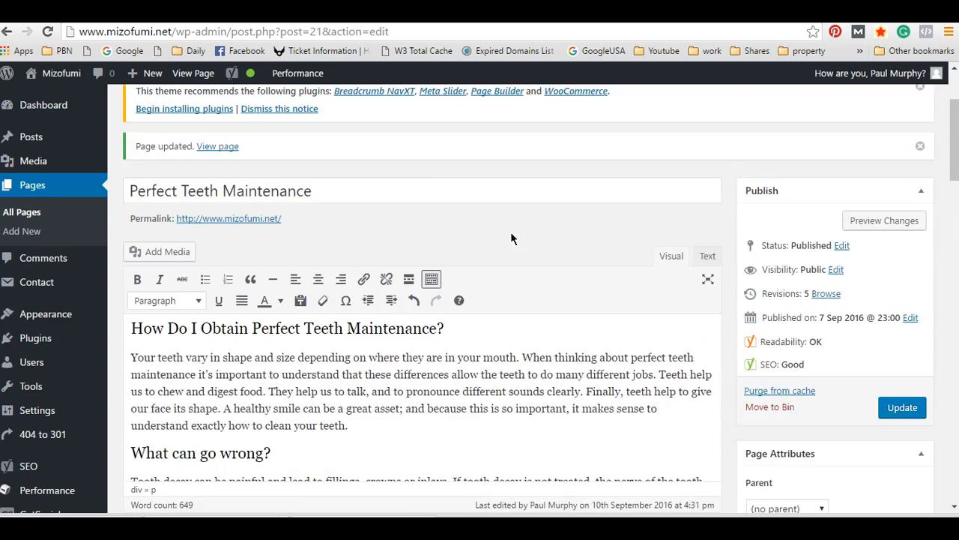
scroll(515, 225, down, 5)
scroll(494, 255, down, 3)
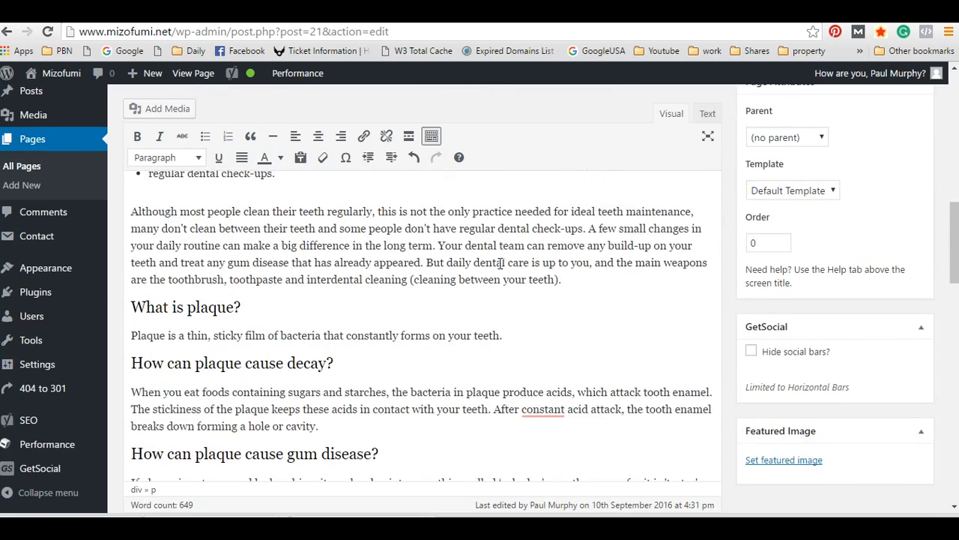
scroll(466, 252, down, 5)
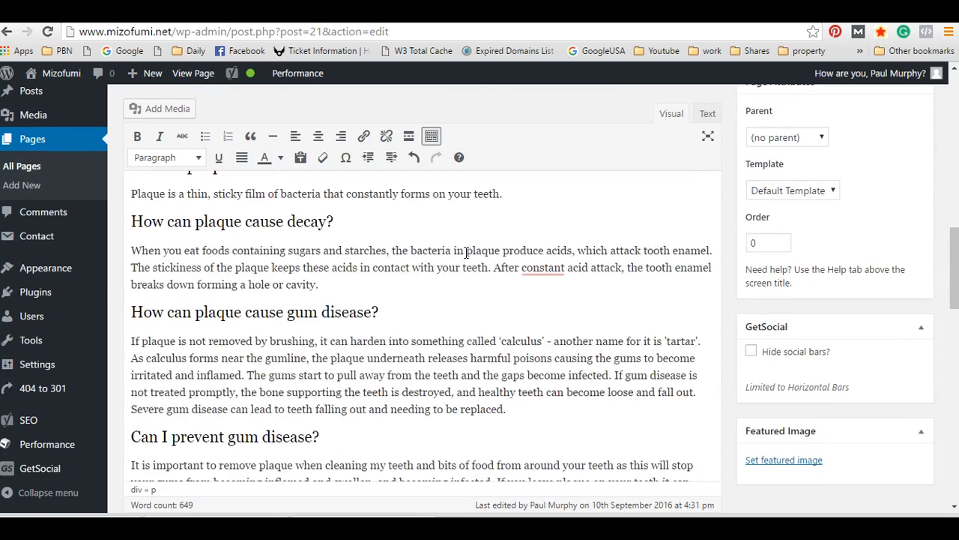
scroll(476, 248, up, 4)
scroll(477, 249, up, 10)
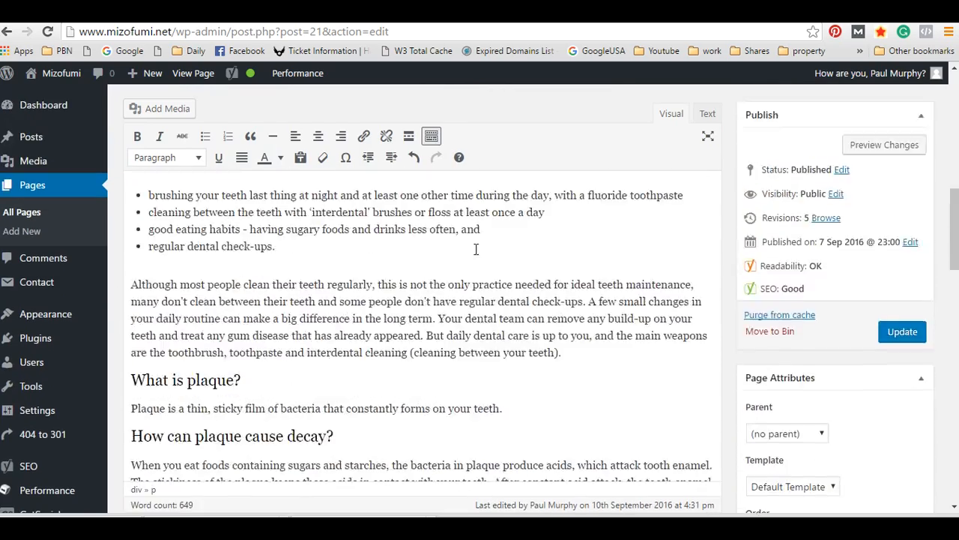
scroll(480, 255, down, 2)
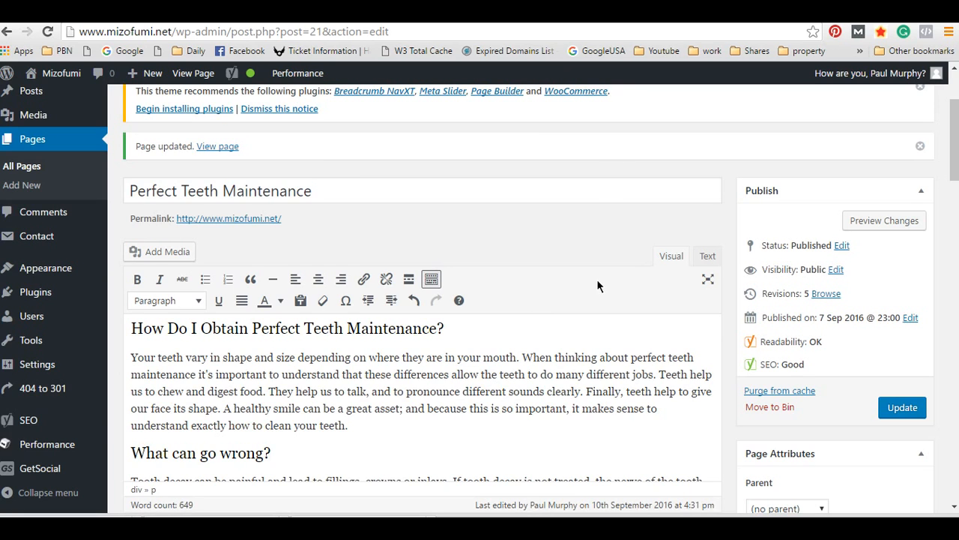
scroll(584, 287, down, 1)
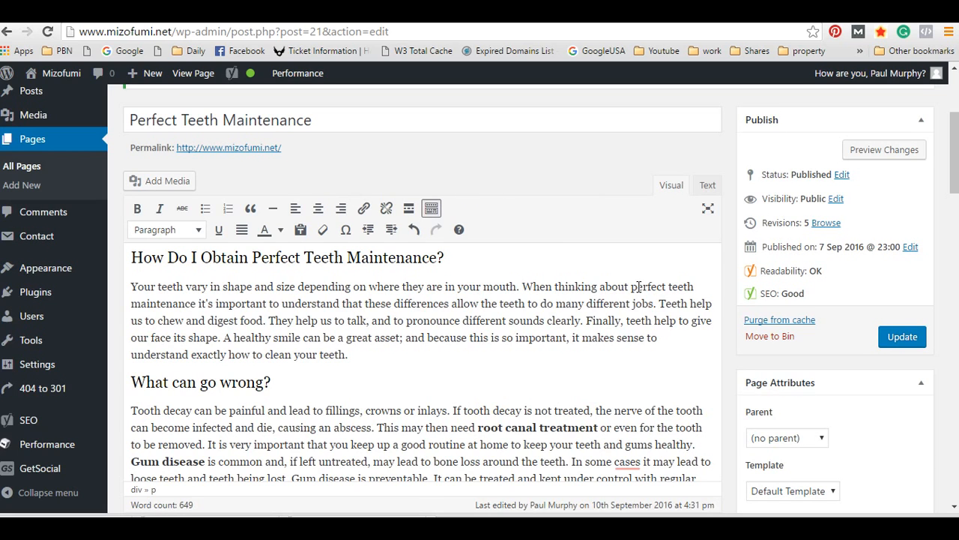
scroll(453, 237, down, 3)
scroll(496, 240, up, 3)
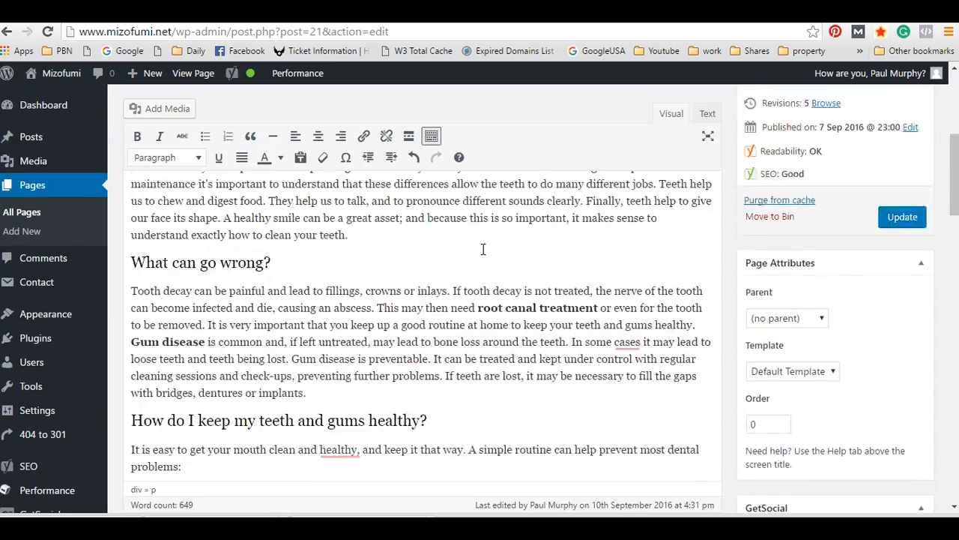
scroll(496, 240, down, 15)
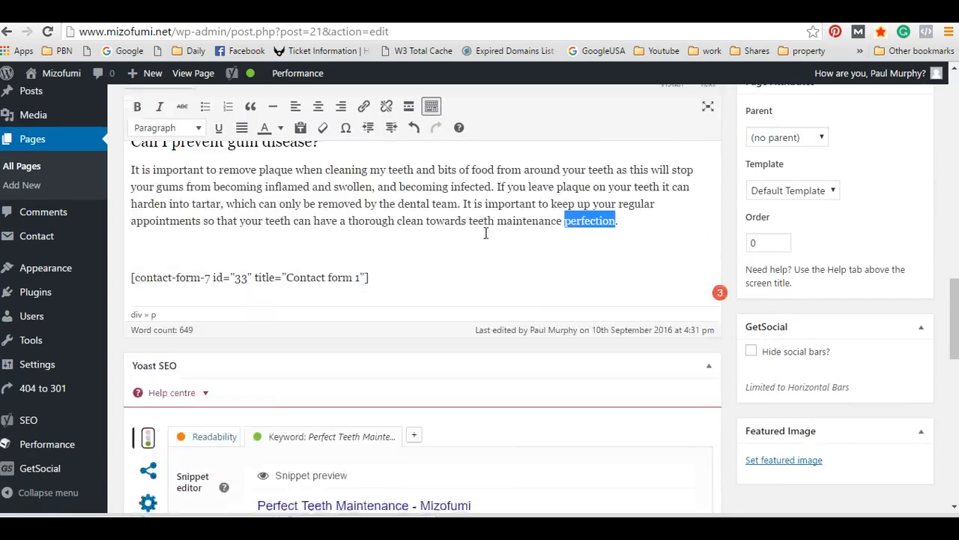
scroll(302, 287, up, 15)
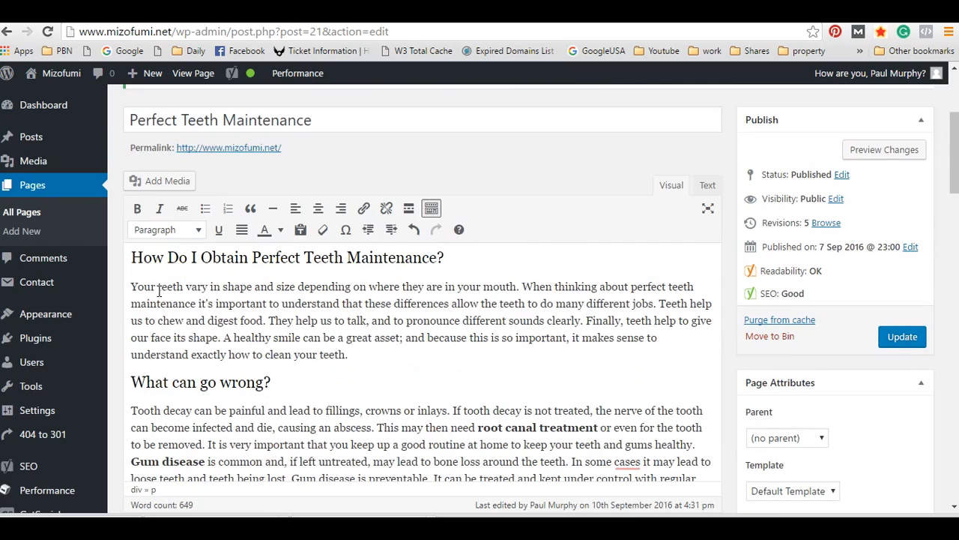
Examine the Yoast SEO settings for the page, covering the snippet, meta description, focus keyword, meta keywords and analysis
scroll(573, 371, down, 15)
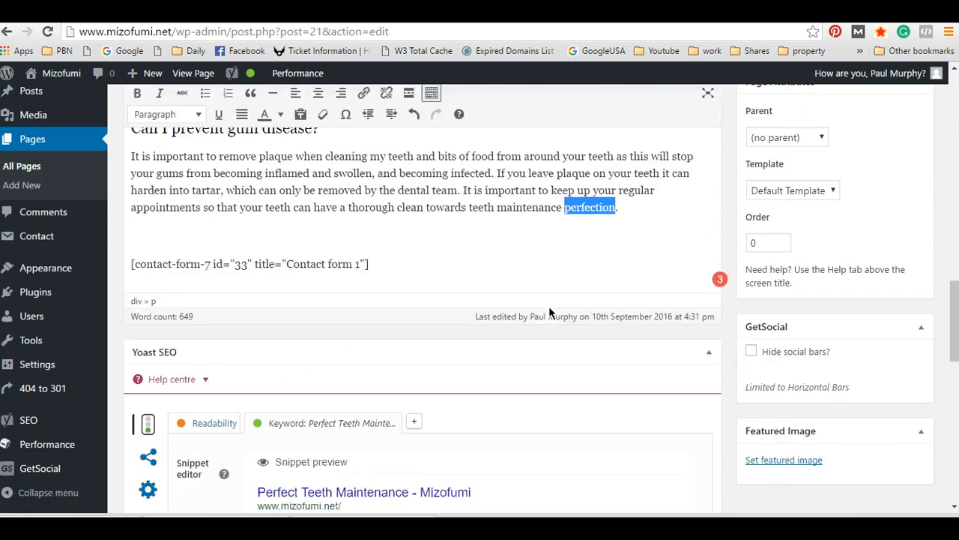
scroll(531, 344, up, 1)
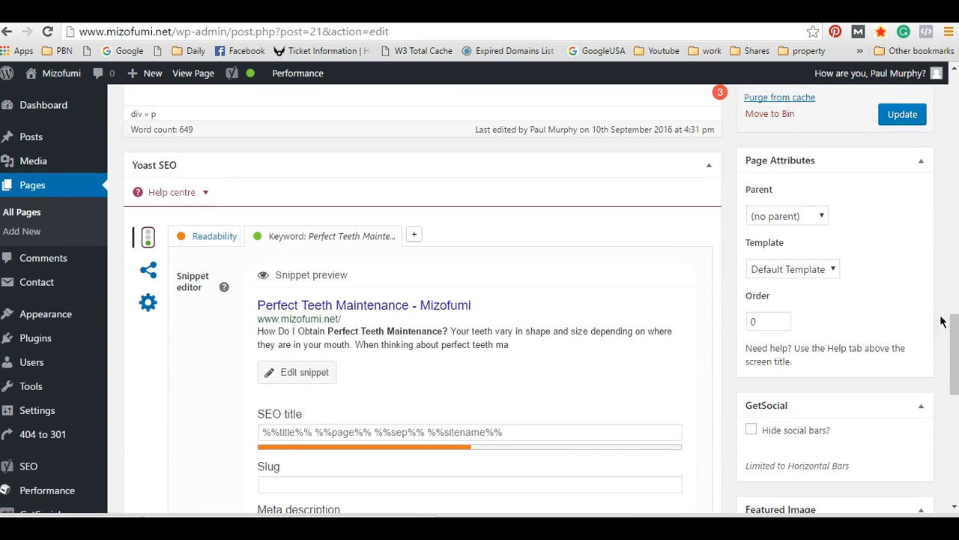
scroll(513, 267, down, 4)
scroll(502, 335, up, 1)
scroll(464, 332, down, 4)
scroll(525, 333, down, 2)
scroll(521, 355, up, 4)
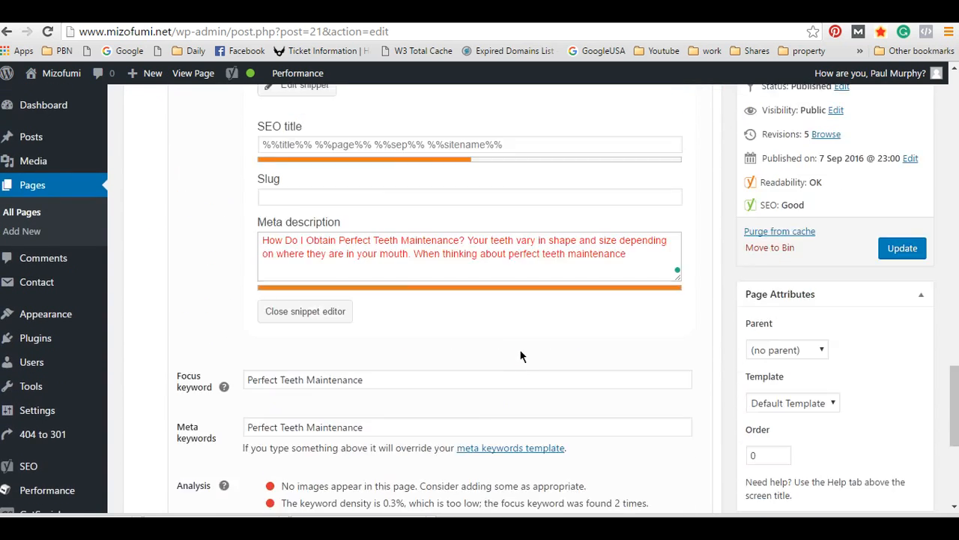
Save the page with its Yoast SEO meta description, focus keyword and meta keywords by updating it
scroll(600, 364, down, 1)
scroll(837, 371, down, 6)
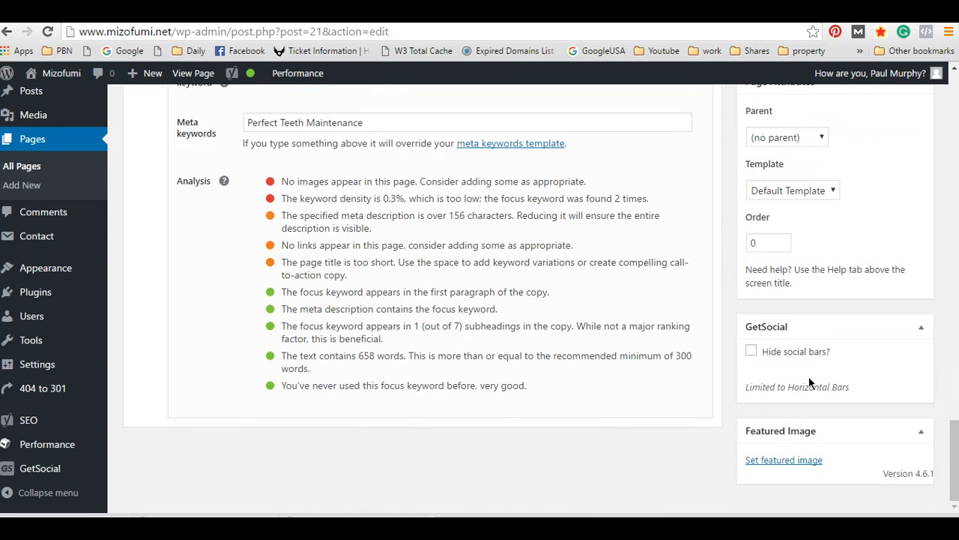
scroll(522, 317, up, 1)
scroll(674, 293, up, 4)
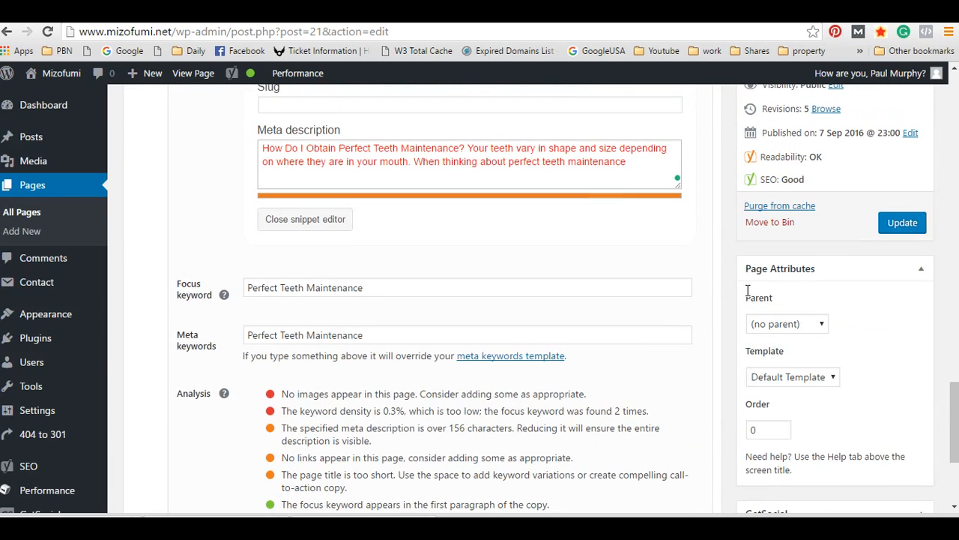
click(901, 222)
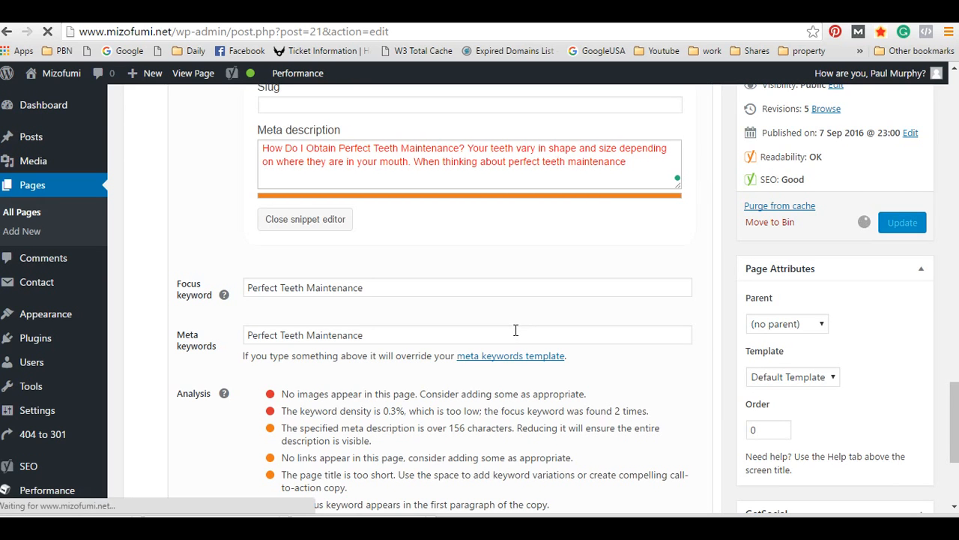
scroll(519, 338, up, 9)
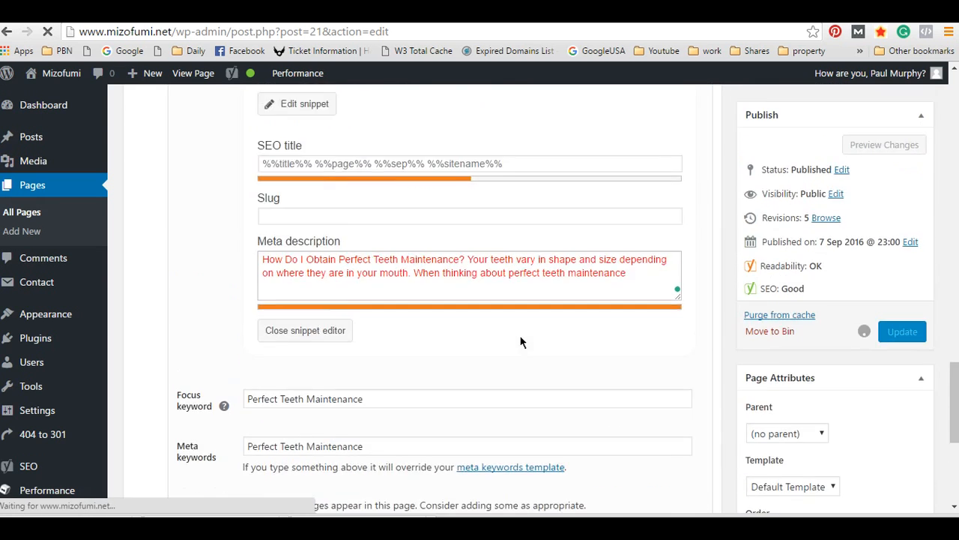
Examine the updated page's Yoast SEO section, covering the snippet preview, focus keyword, meta keywords and analysis list
scroll(517, 342, down, 3)
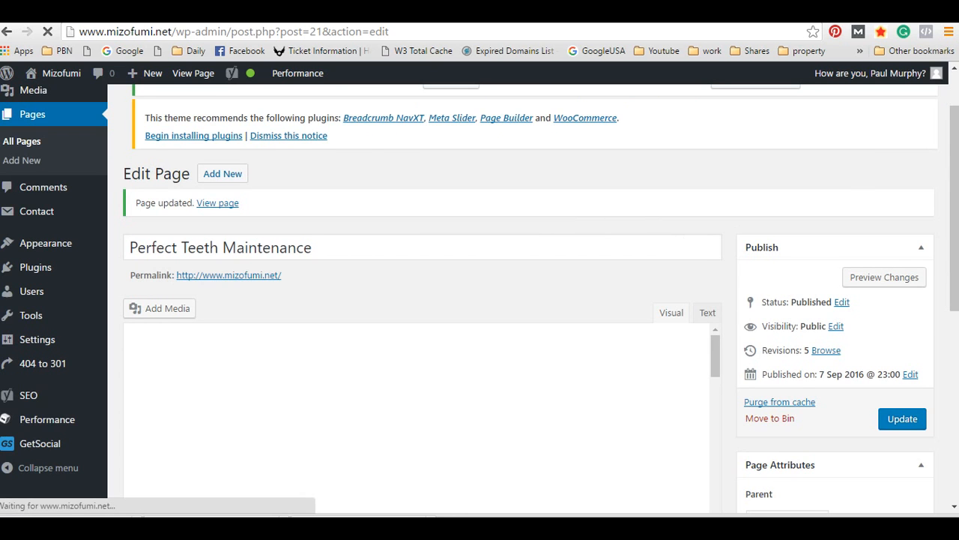
scroll(700, 263, down, 6)
scroll(569, 258, up, 1)
scroll(521, 241, down, 4)
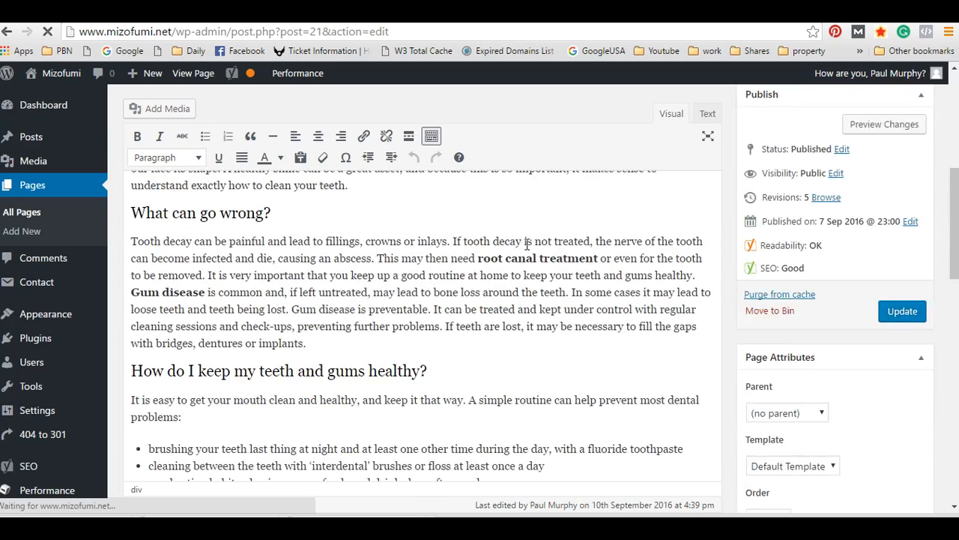
scroll(497, 255, down, 10)
scroll(466, 264, down, 10)
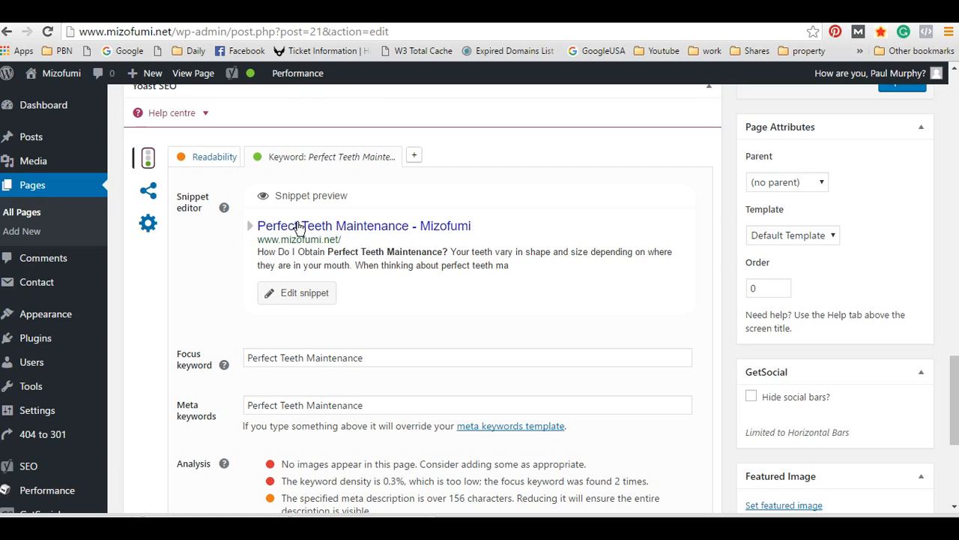
scroll(380, 248, down, 1)
scroll(382, 246, down, 1)
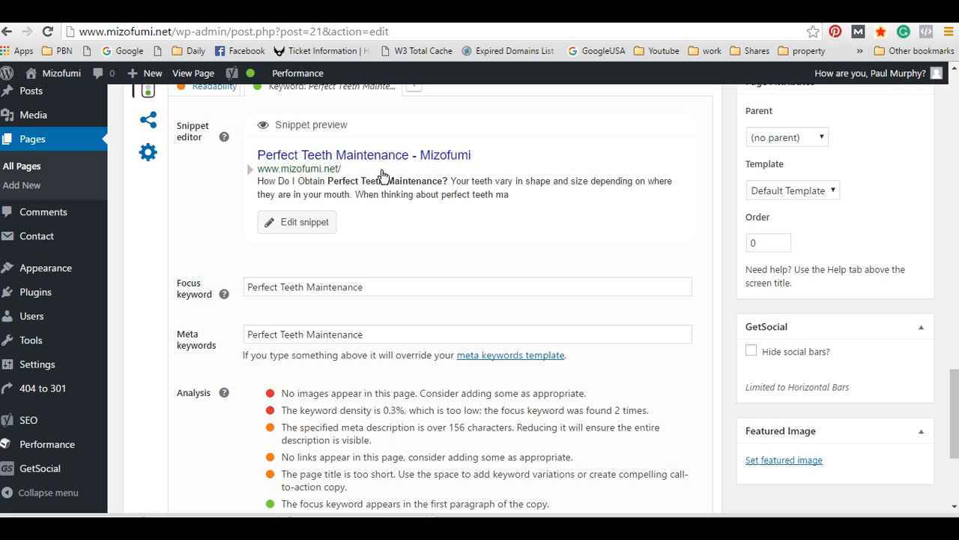
scroll(440, 204, down, 2)
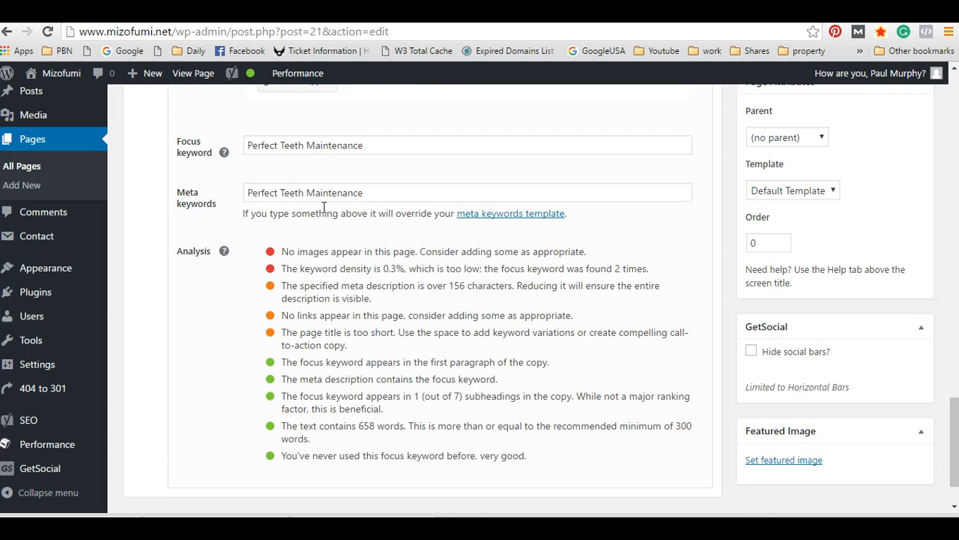
scroll(207, 250, up, 2)
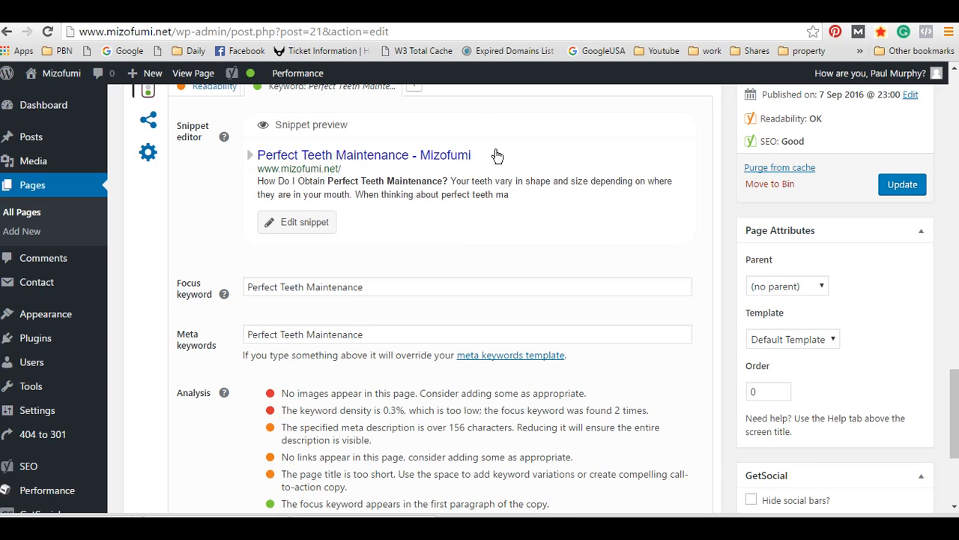
scroll(501, 163, down, 2)
scroll(507, 223, up, 4)
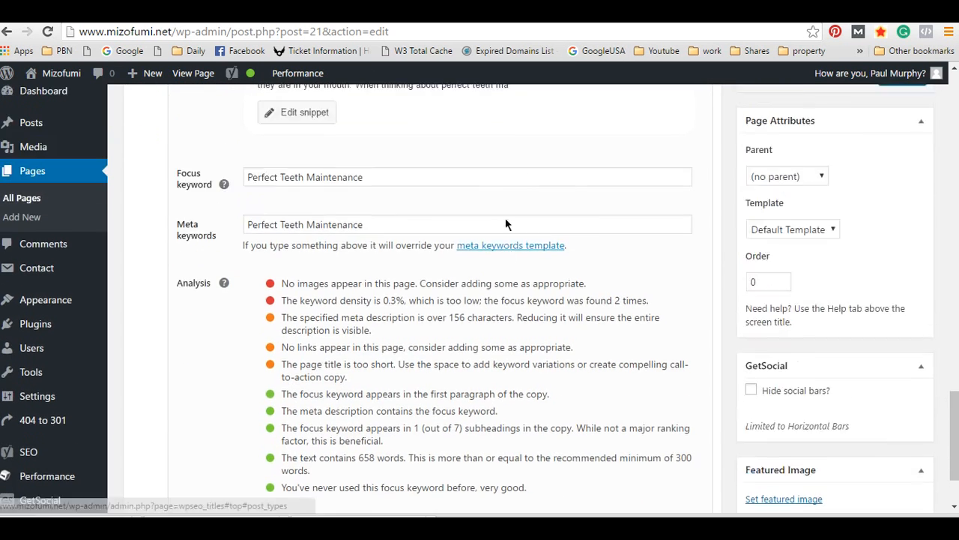
scroll(494, 233, down, 3)
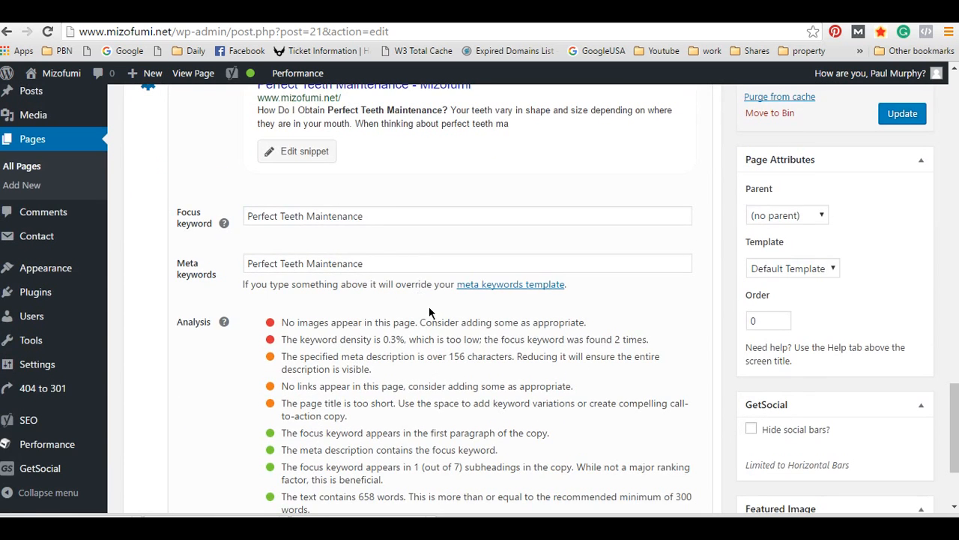
scroll(431, 315, down, 2)
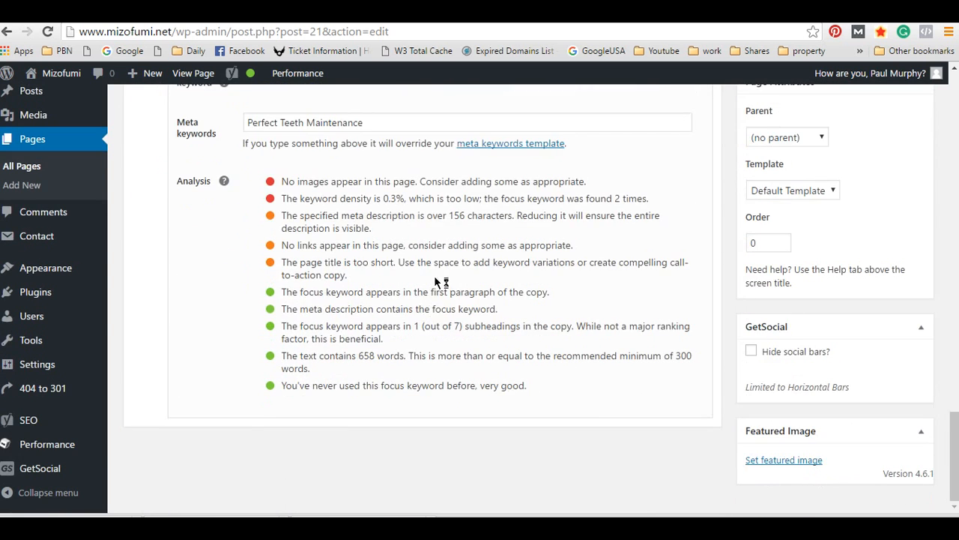
scroll(562, 379, up, 1)
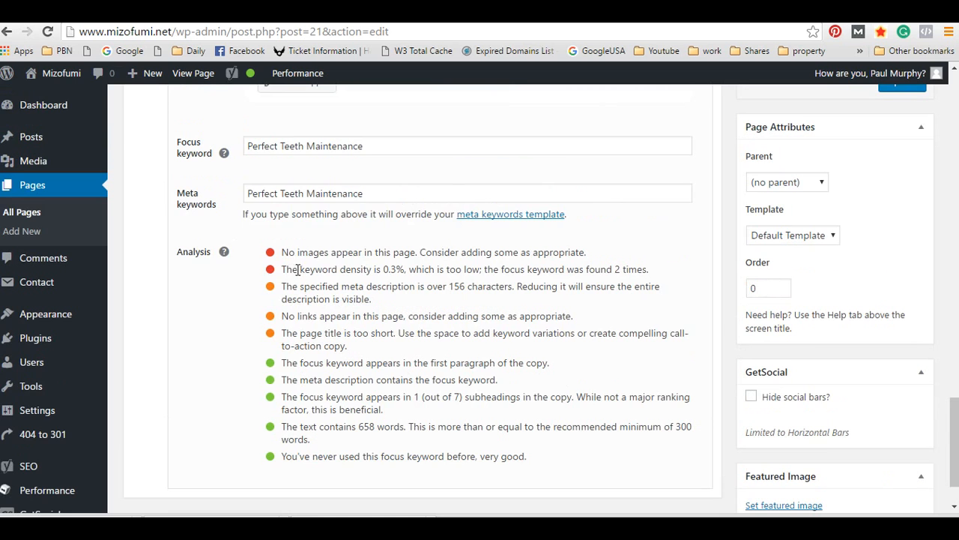
Review the Yoast analysis points on images, keyword density and meta description length, highlighting their text while reading
drag(347, 247, 562, 285)
click(563, 284)
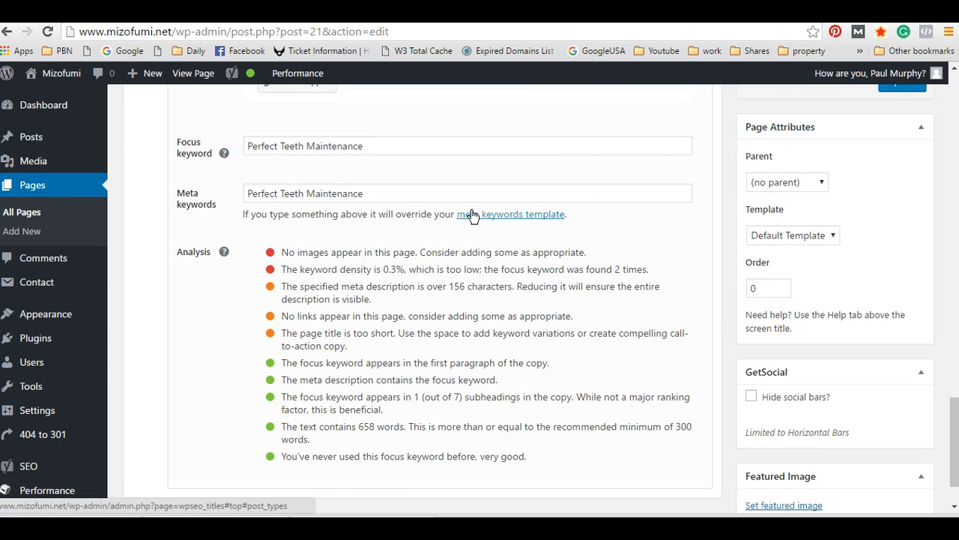
scroll(472, 232, down, 1)
drag(424, 180, 459, 183)
drag(459, 186, 511, 219)
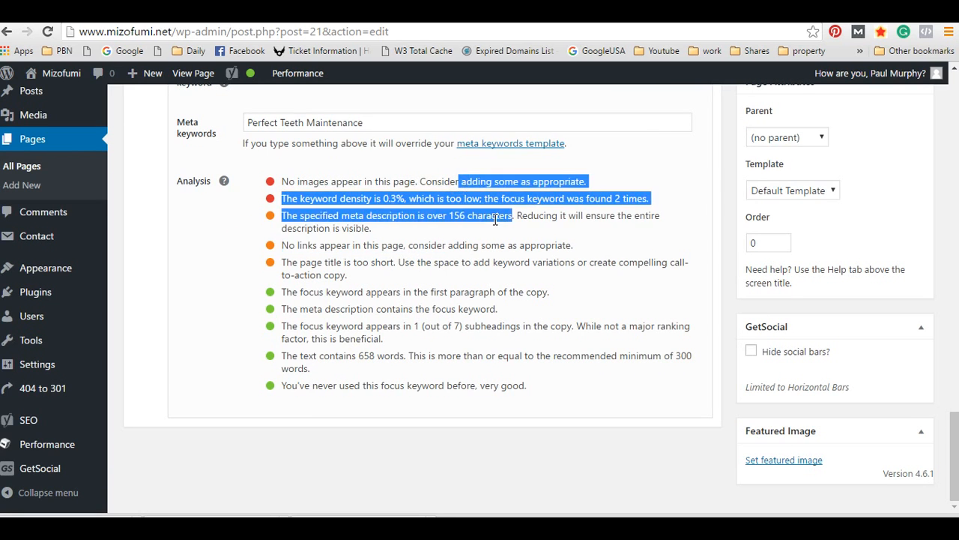
click(545, 233)
drag(576, 234, 565, 193)
click(563, 194)
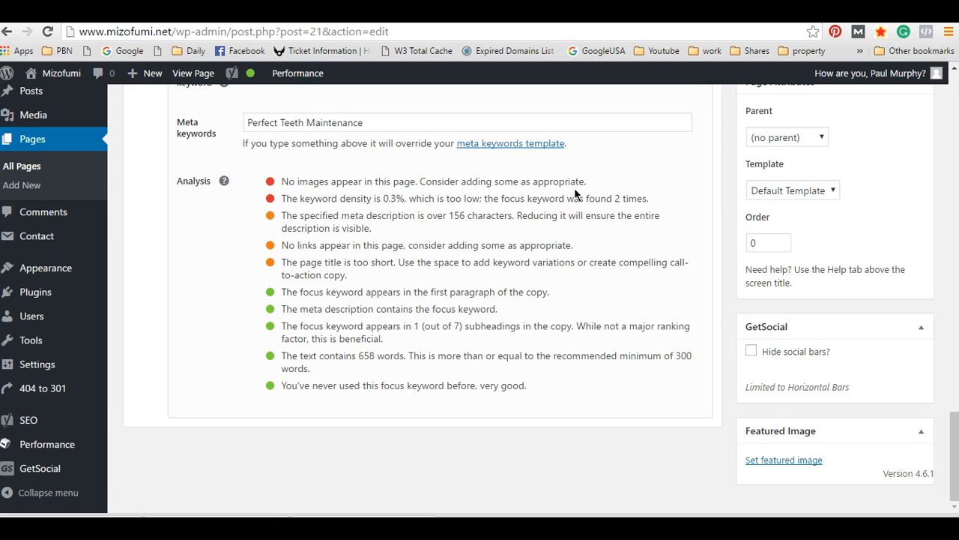
scroll(576, 193, up, 1)
drag(628, 270, 518, 286)
click(589, 300)
drag(578, 290, 558, 252)
click(565, 267)
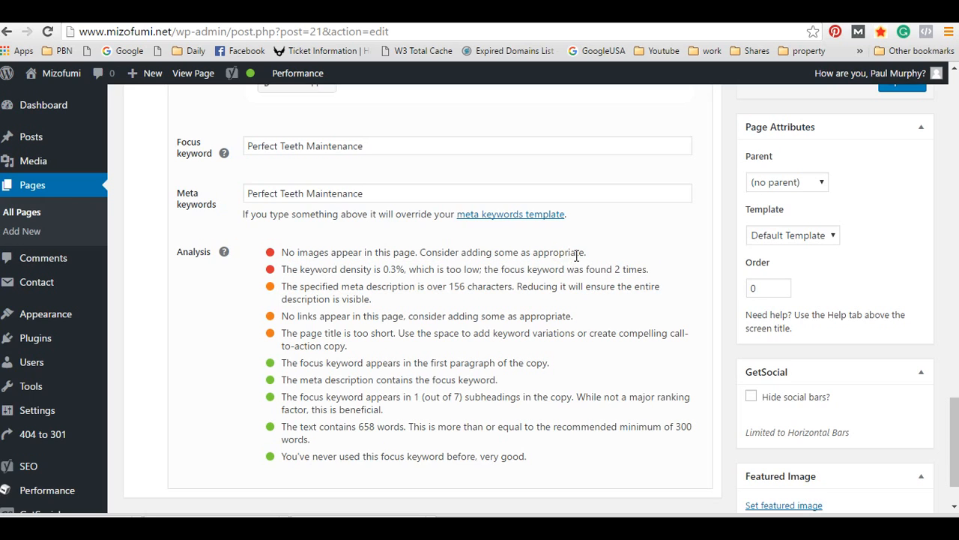
Review the Yoast analysis points from keyword density to links and page title length, then clear the highlighting
drag(401, 300, 464, 313)
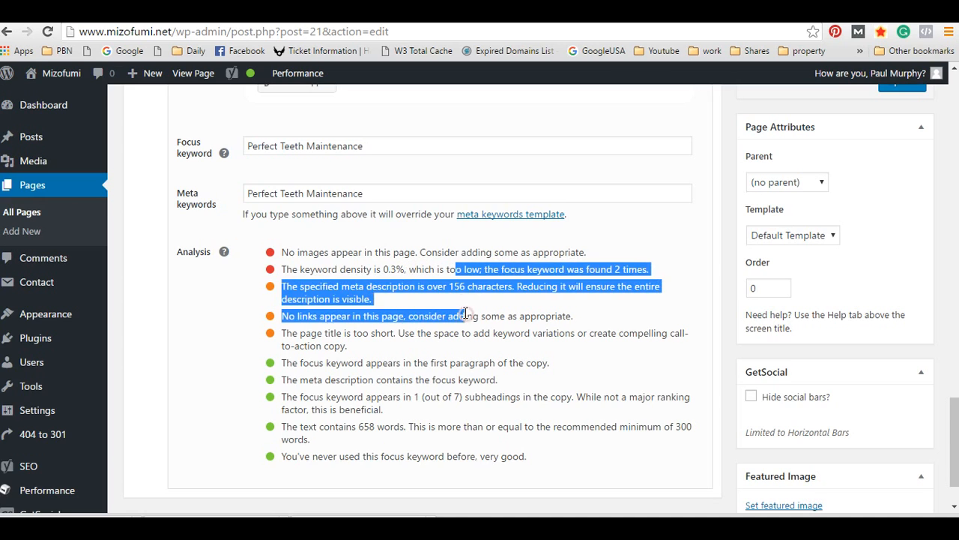
click(465, 313)
drag(577, 305, 580, 279)
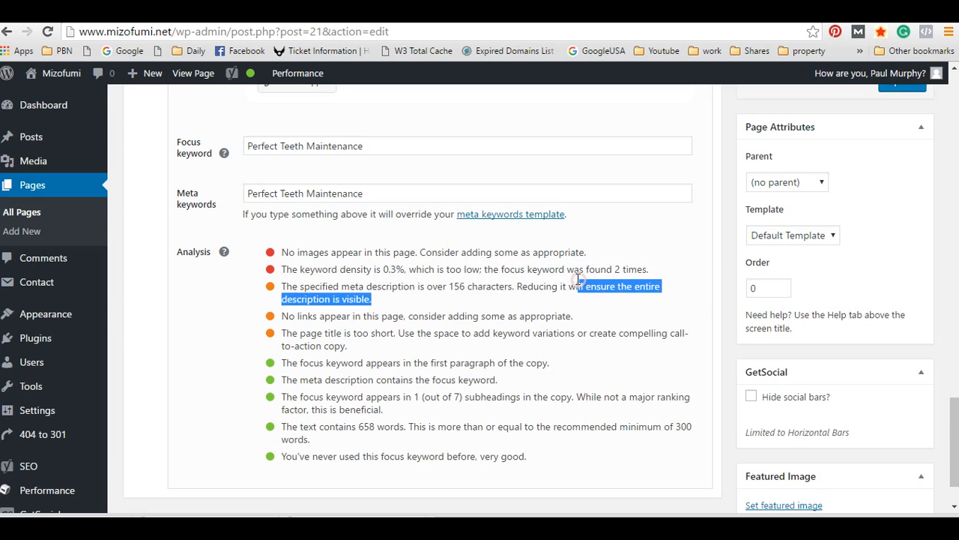
click(551, 299)
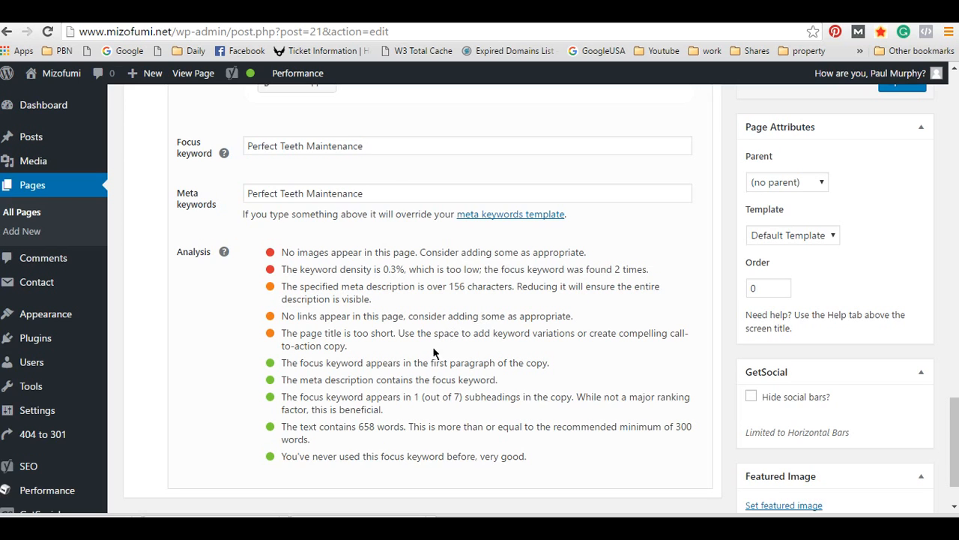
scroll(435, 353, down, 2)
drag(318, 245, 444, 276)
click(444, 277)
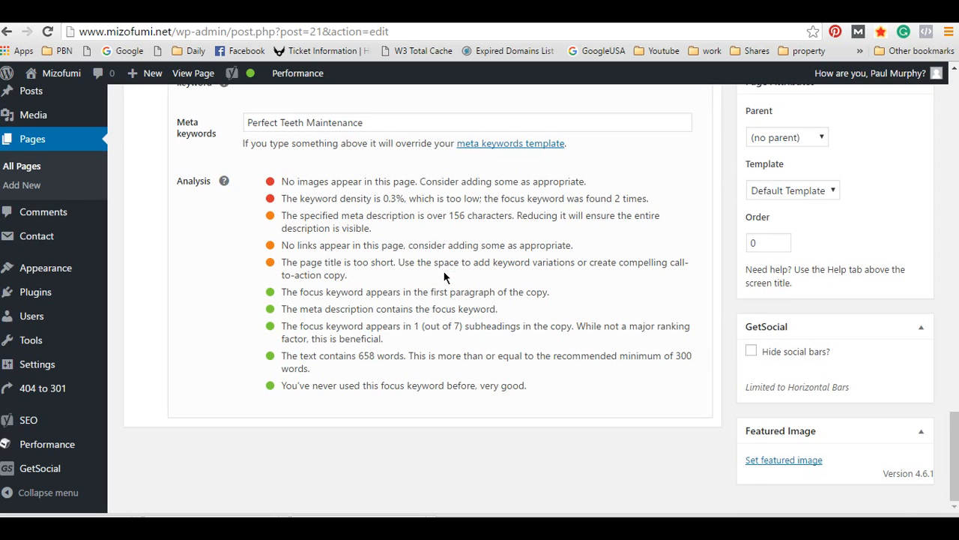
drag(424, 208, 380, 259)
click(381, 259)
Compare the page title with the title shown in the Yoast snippet preview
scroll(530, 370, up, 20)
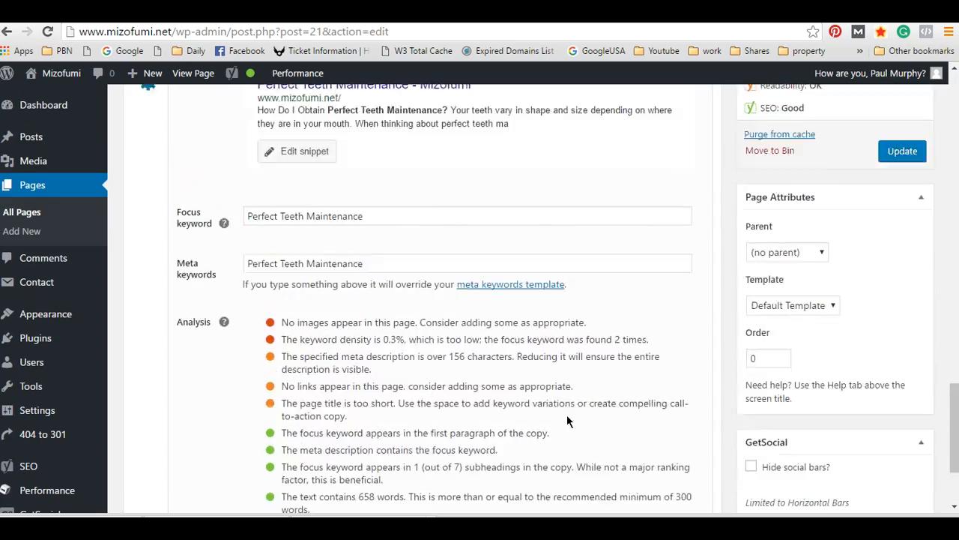
scroll(559, 292, up, 1)
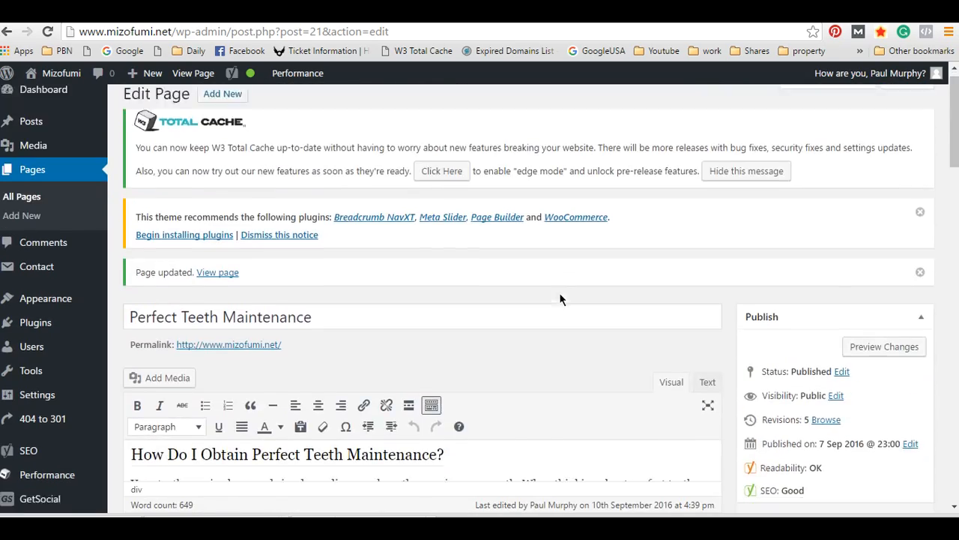
scroll(559, 293, down, 2)
click(345, 184)
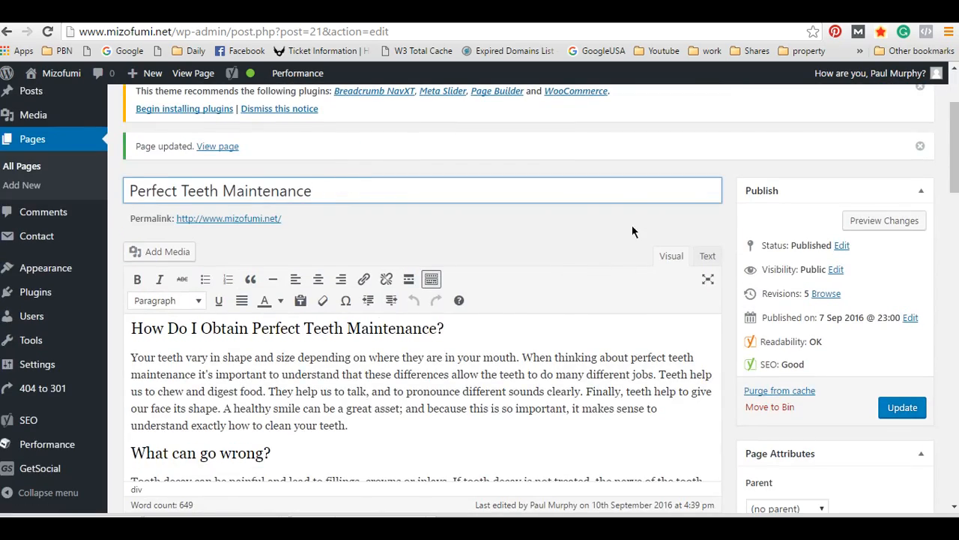
scroll(632, 225, down, 6)
scroll(772, 281, down, 6)
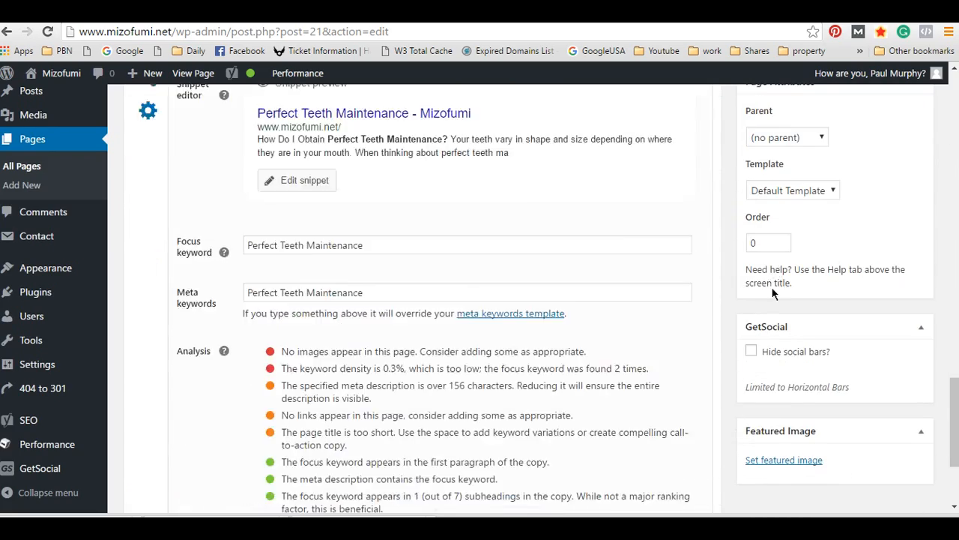
scroll(775, 281, up, 3)
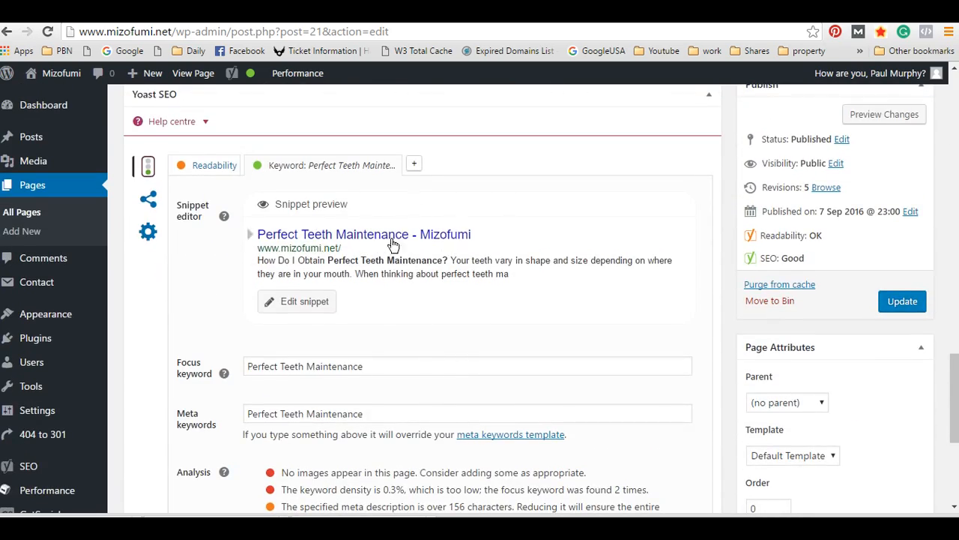
scroll(495, 240, up, 15)
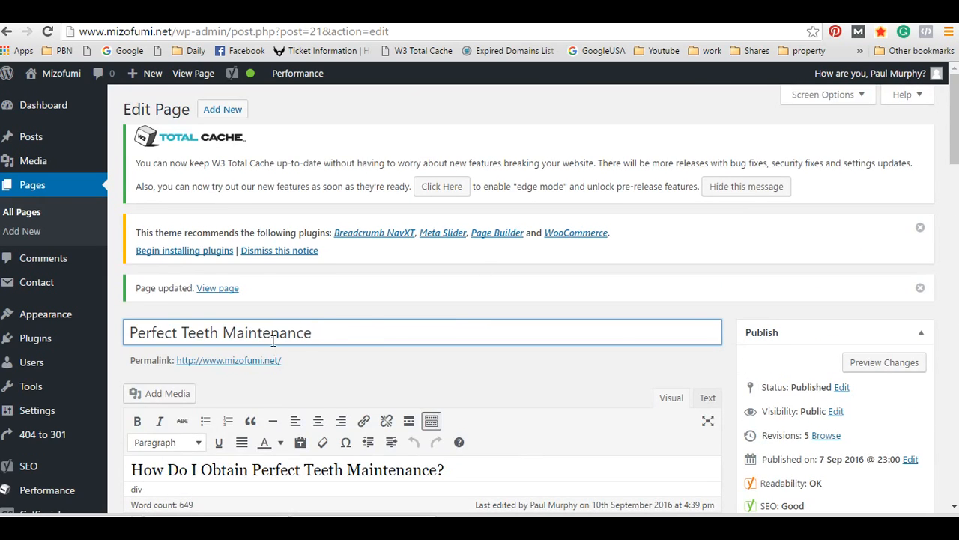
Extend the page title to "Perfect Teeth Maintenance & Healthy Gums" and update the page
click(321, 332)
scroll(570, 349, down, 3)
scroll(675, 367, up, 2)
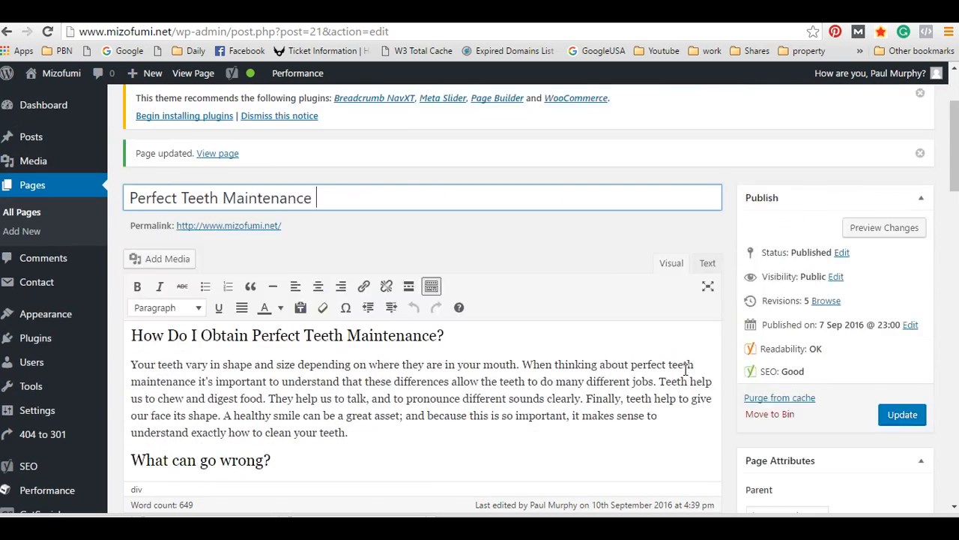
scroll(444, 344, down, 6)
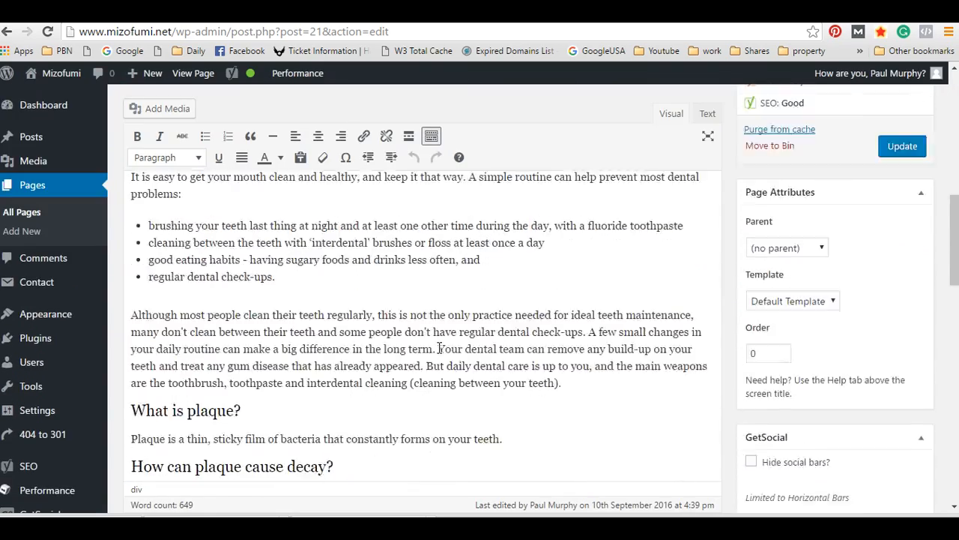
scroll(441, 344, up, 2)
scroll(435, 343, up, 4)
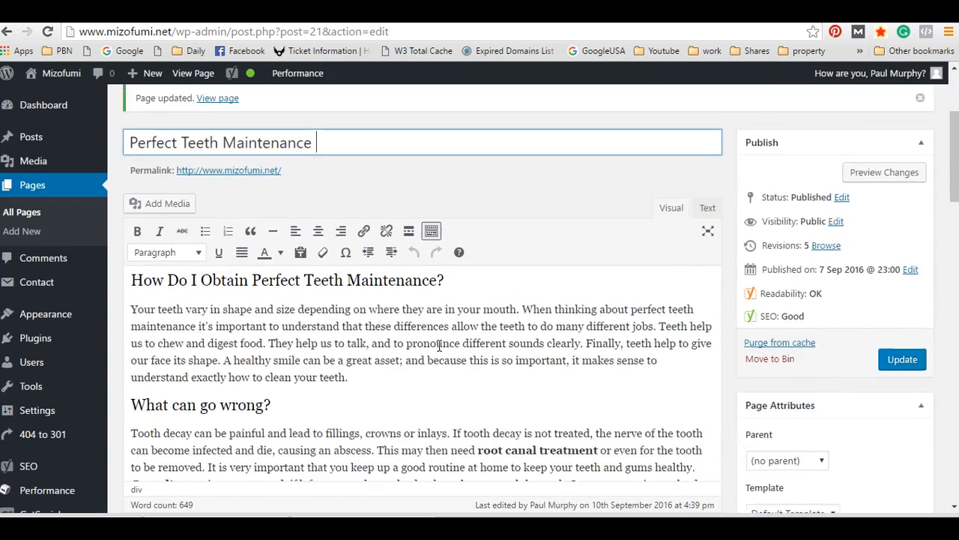
text(& Health)
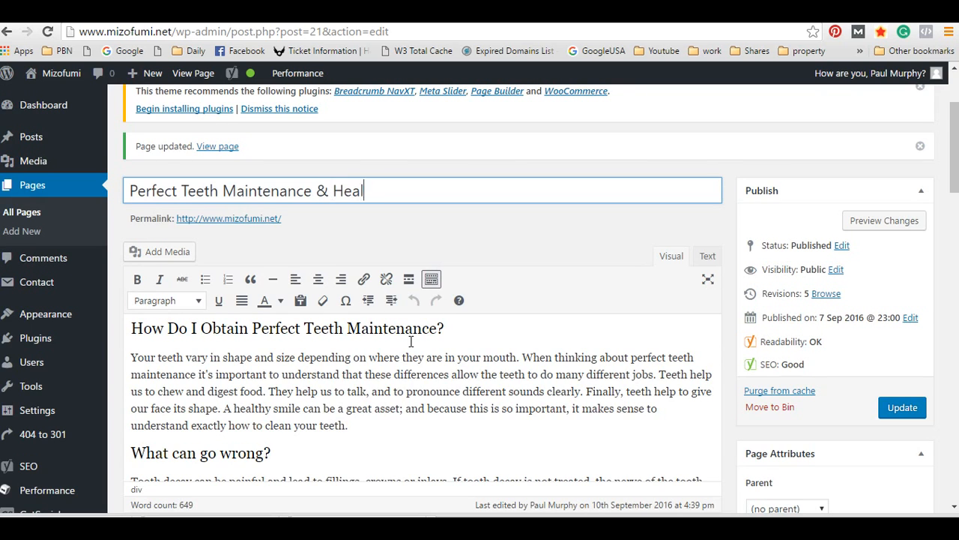
text(y Gume)
click(901, 407)
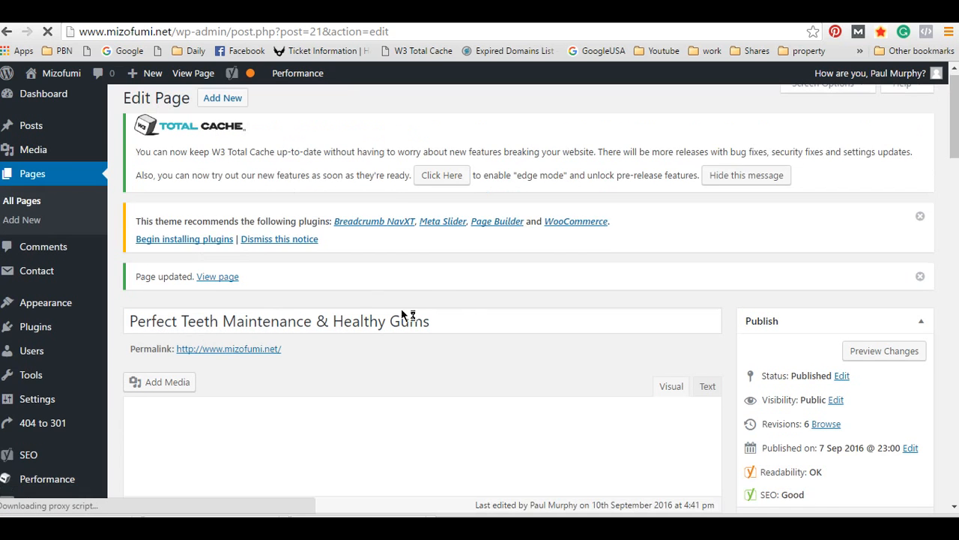
Check the extended title on the updated page and in the Yoast snippet preview and analysis
drag(283, 315, 435, 326)
click(474, 281)
scroll(464, 303, down, 20)
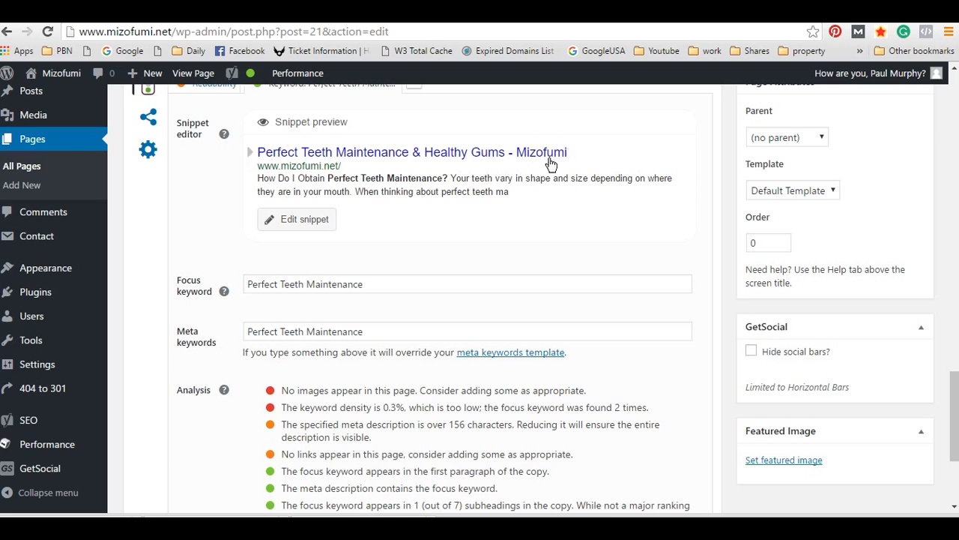
scroll(527, 214, up, 2)
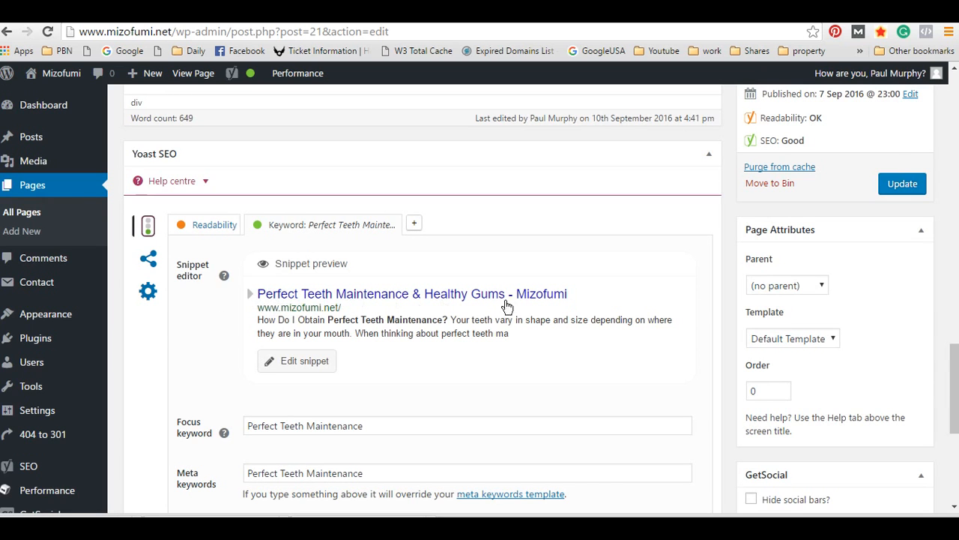
Insert the imagesvcxvcx smile photo from the media library on a new line below the page's first paragraph
scroll(536, 252, down, 3)
scroll(551, 256, down, 2)
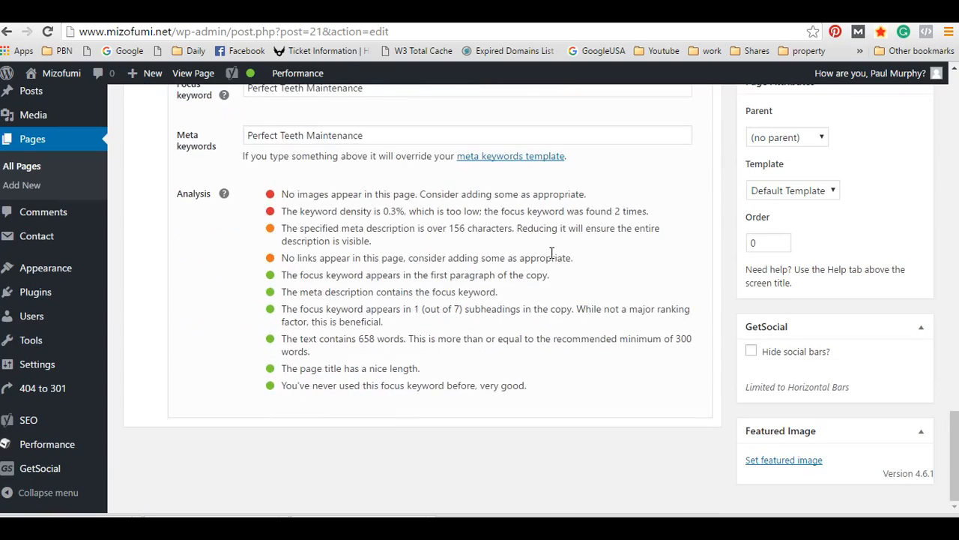
scroll(554, 300, up, 15)
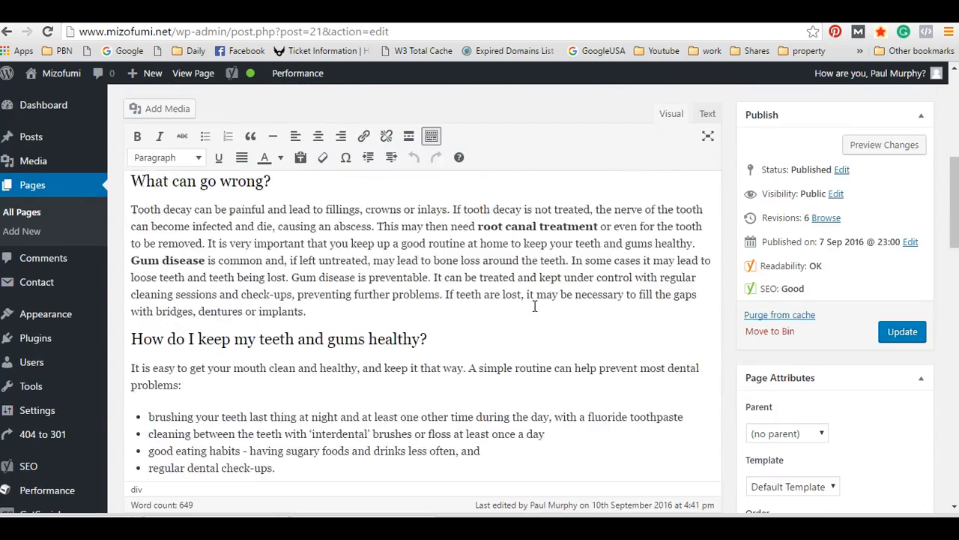
scroll(537, 309, down, 4)
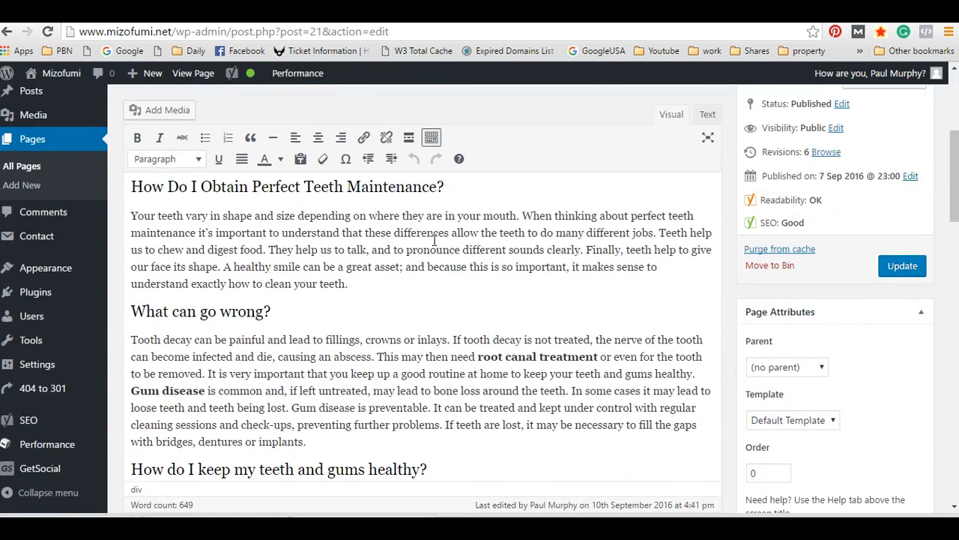
click(369, 283)
key(Return)
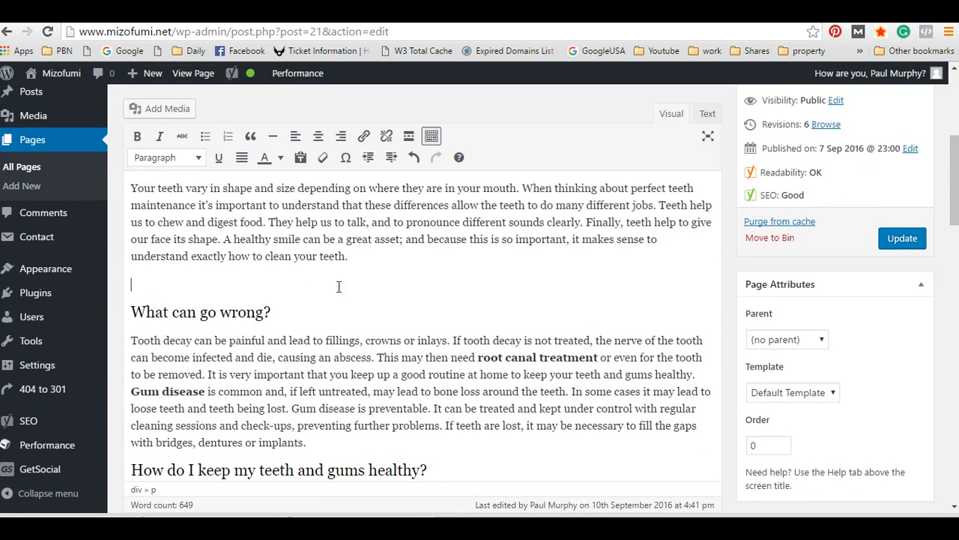
scroll(341, 294, up, 2)
scroll(343, 300, down, 1)
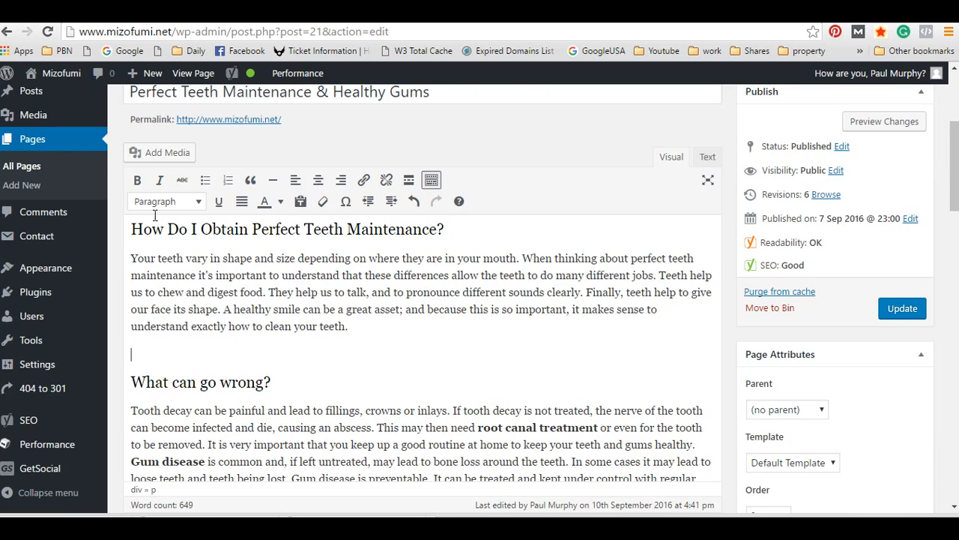
click(171, 154)
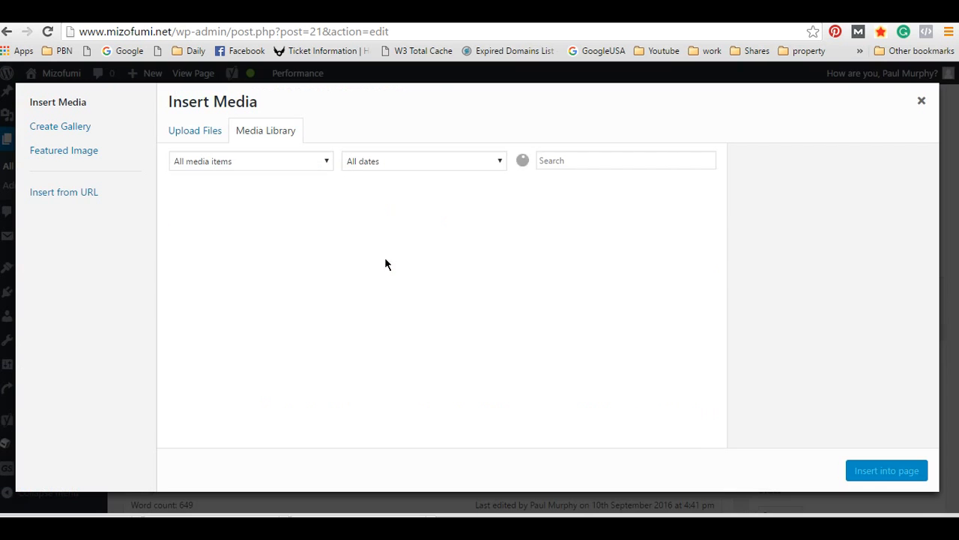
click(224, 241)
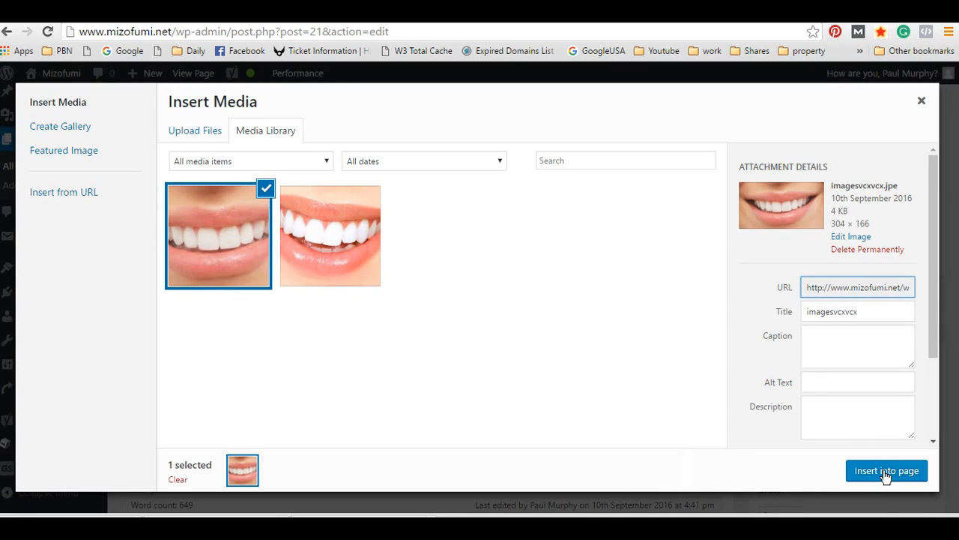
click(886, 471)
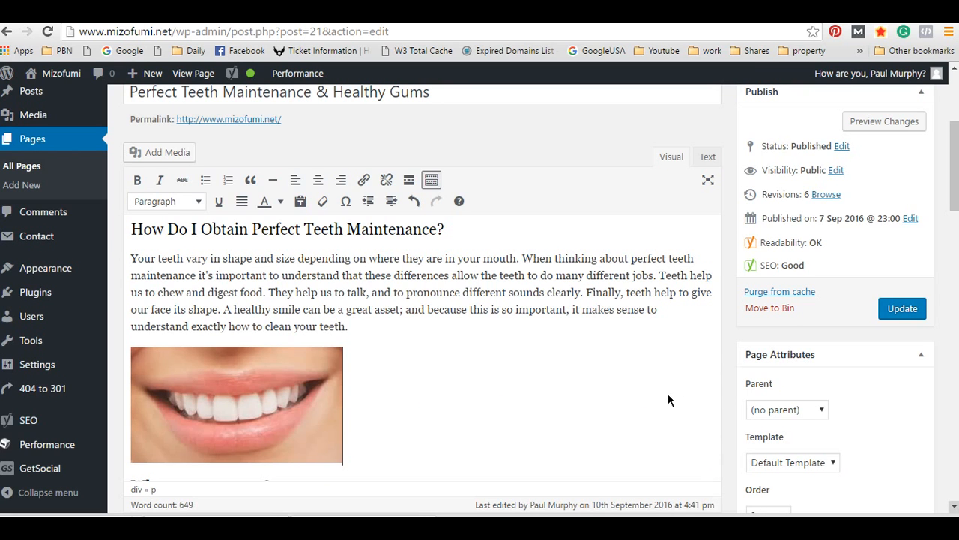
Try aligning the inserted smile image to the right of the "What can go wrong?" section
scroll(650, 385, down, 2)
click(278, 297)
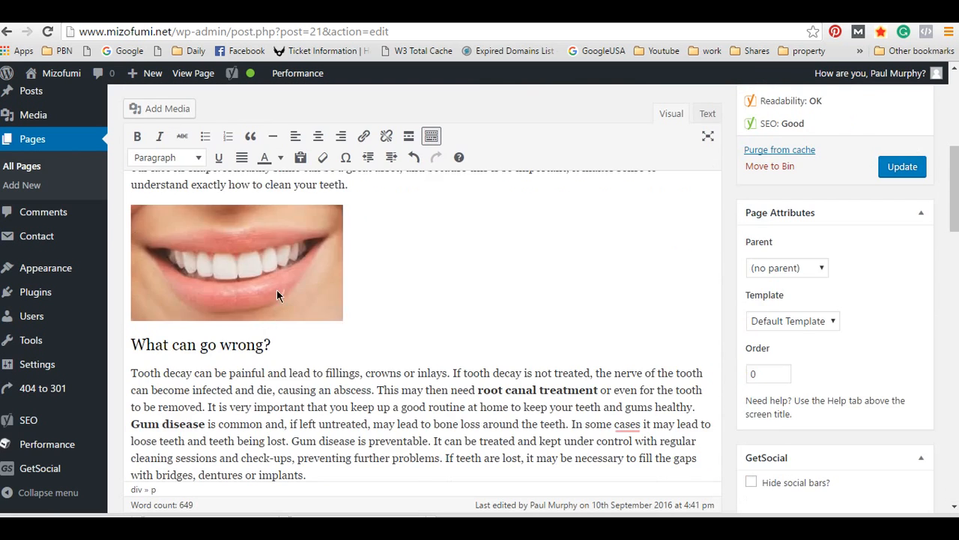
scroll(380, 324, up, 2)
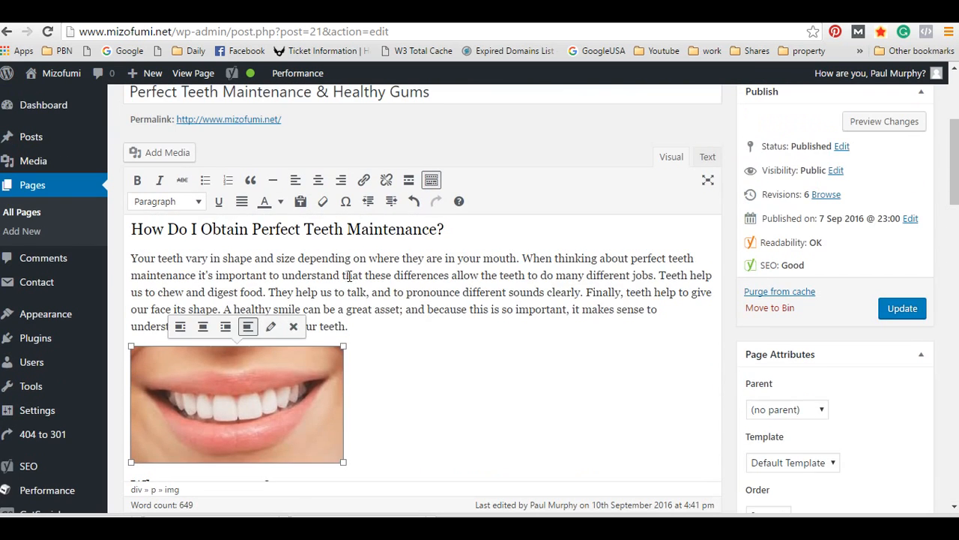
click(341, 181)
click(493, 356)
scroll(493, 357, down, 2)
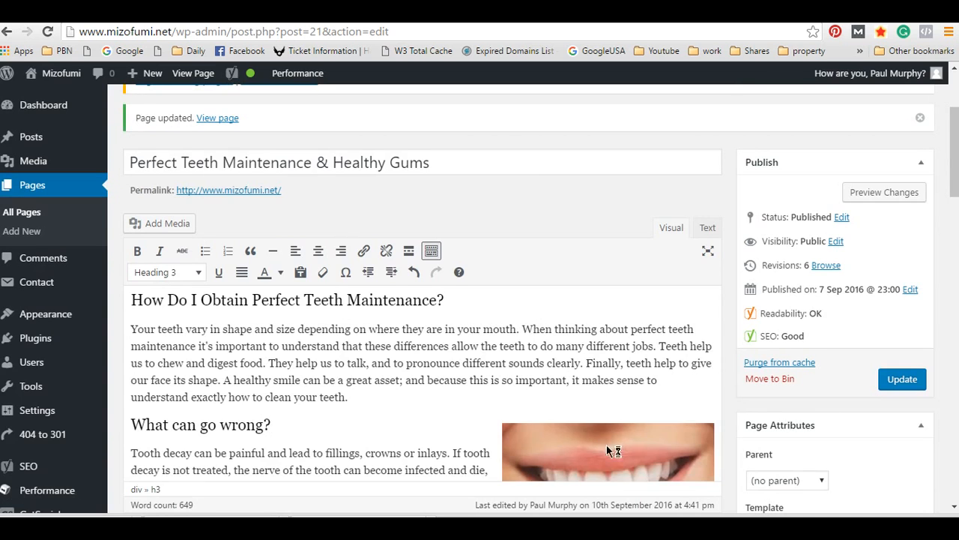
Align the smile image left so the "What can go wrong?" text wraps around it
click(622, 449)
click(295, 250)
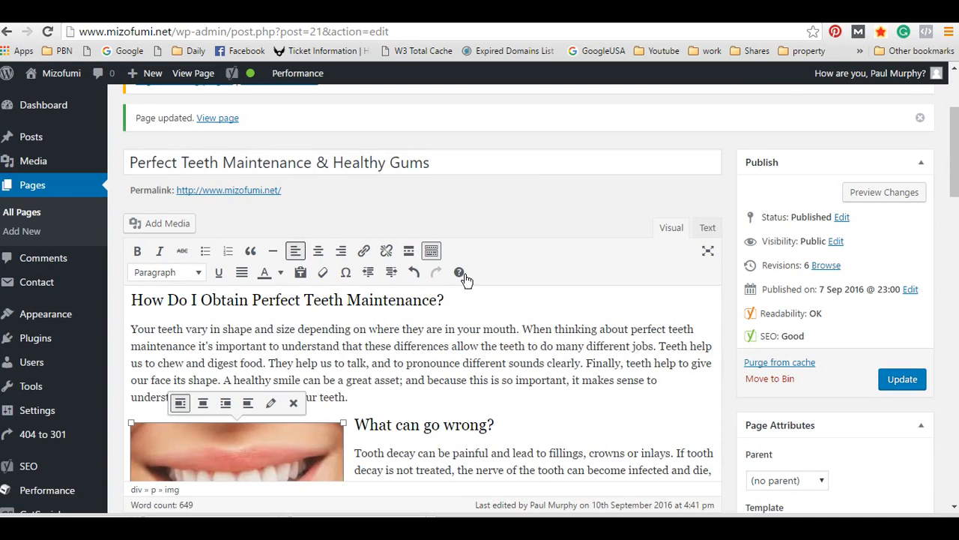
scroll(562, 323, down, 3)
click(559, 314)
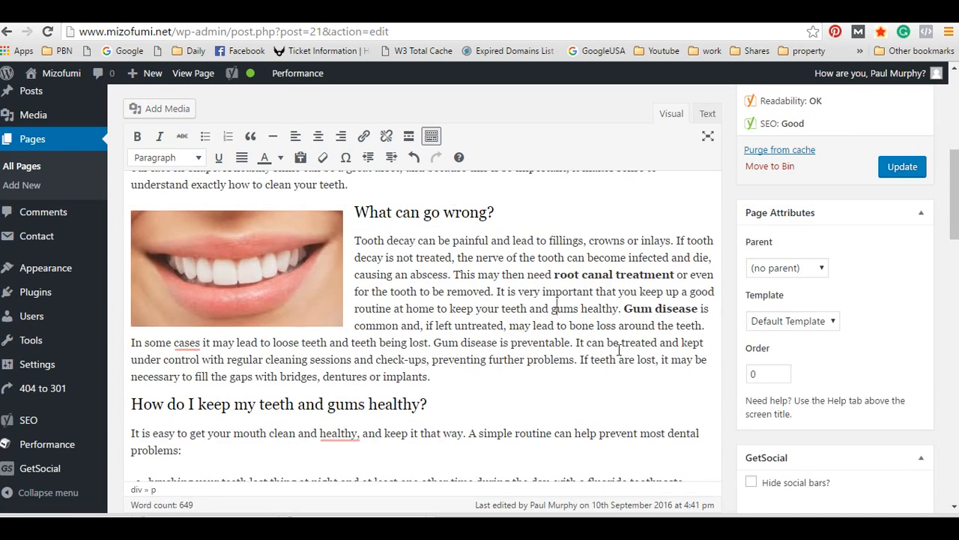
scroll(616, 350, up, 2)
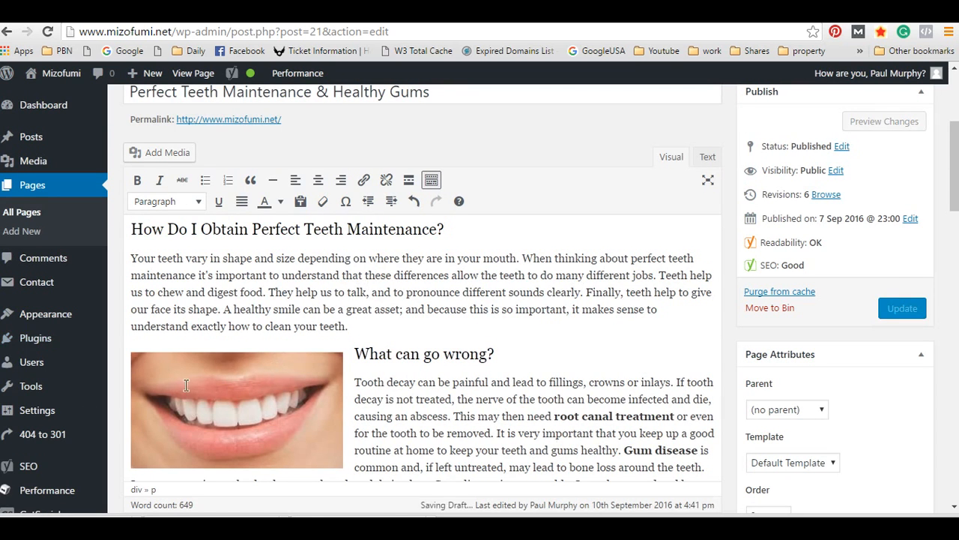
Open the smile image's details and set its alternative text to "Perfect Teeth Maintenance"
scroll(212, 383, down, 1)
click(304, 322)
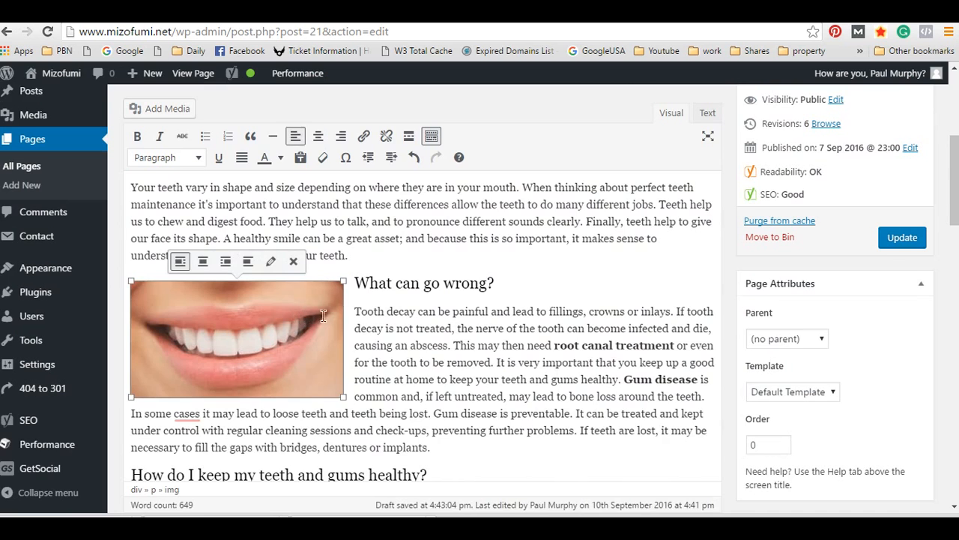
click(272, 263)
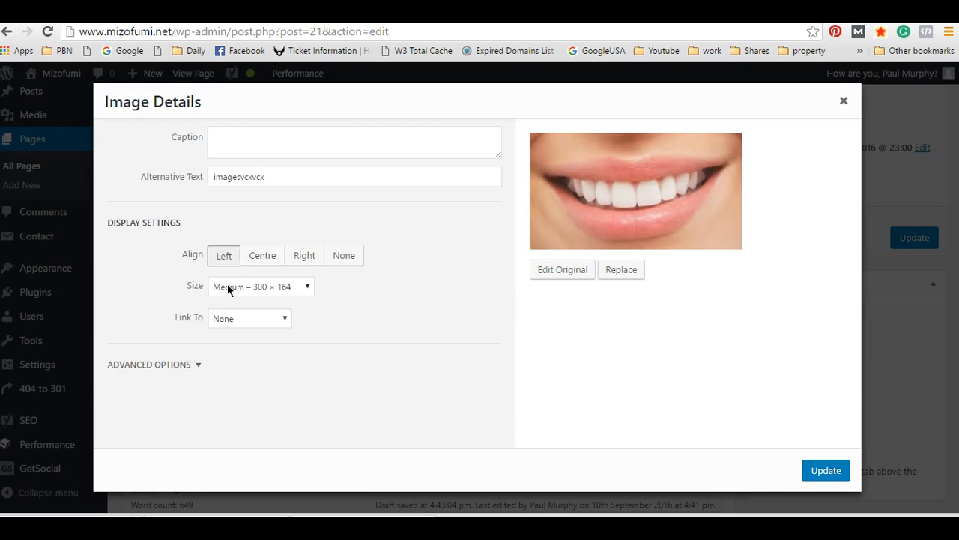
click(269, 155)
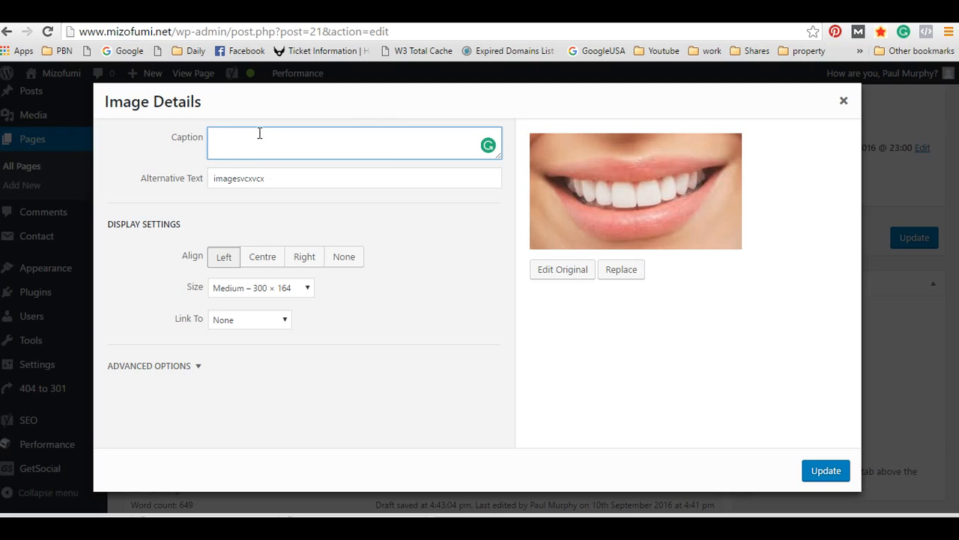
drag(275, 177, 185, 186)
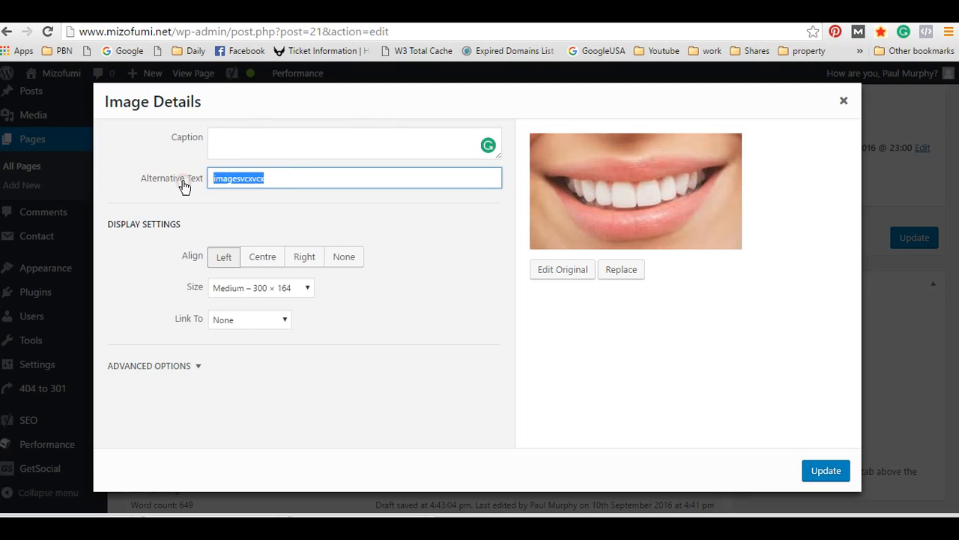
drag(341, 110, 369, 214)
click(287, 177)
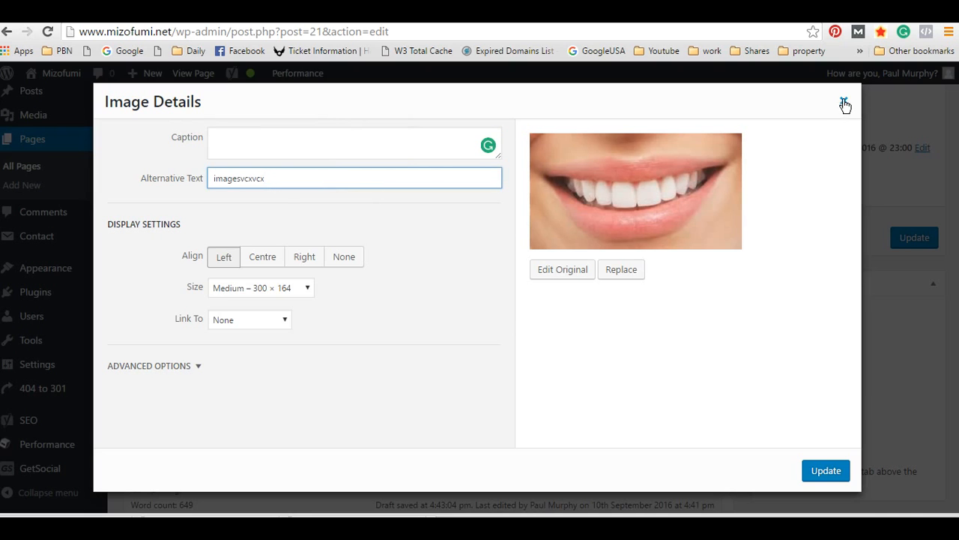
drag(310, 178, 186, 194)
text(Perfect Teeth maintenance)
click(269, 174)
key(BackSpace)
text(M)
Copy the alternative text "Perfect Teeth Maintenance" into the image title attribute and apply the image details
drag(313, 178, 139, 184)
right_click(238, 177)
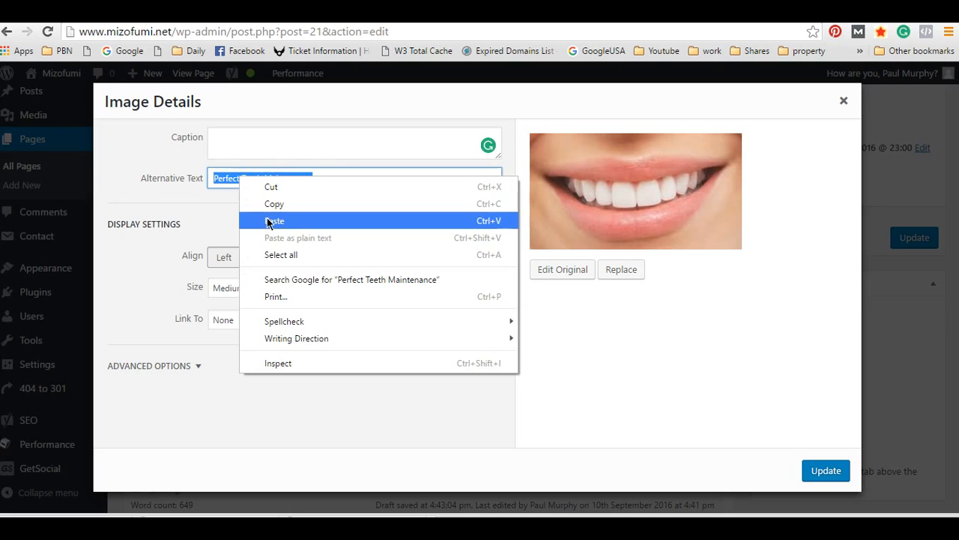
click(271, 204)
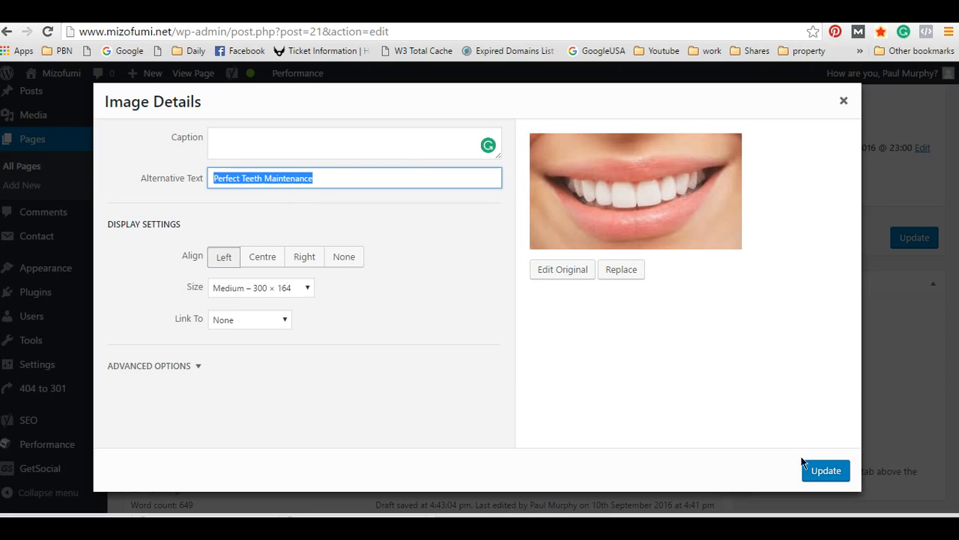
click(199, 366)
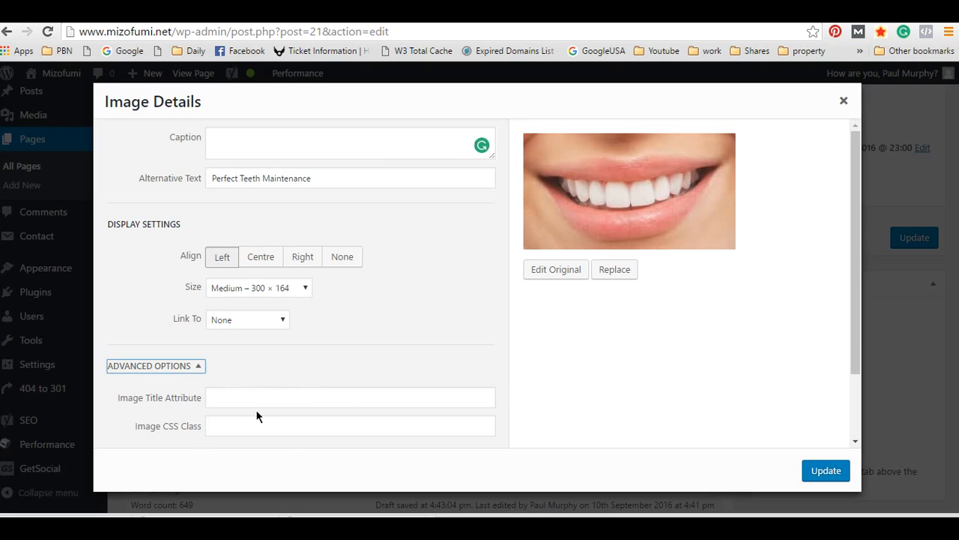
drag(338, 178, 124, 208)
right_click(254, 179)
click(300, 204)
right_click(238, 397)
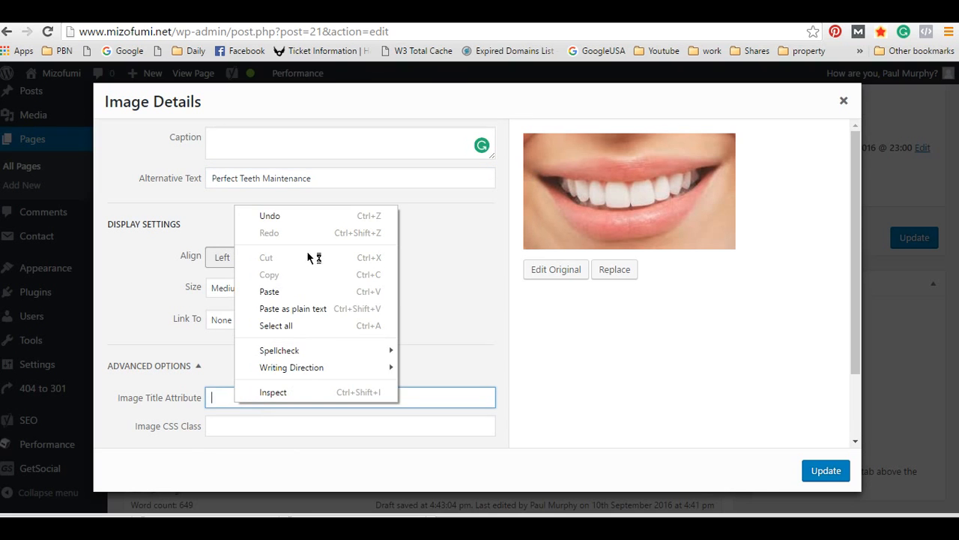
click(283, 294)
click(842, 469)
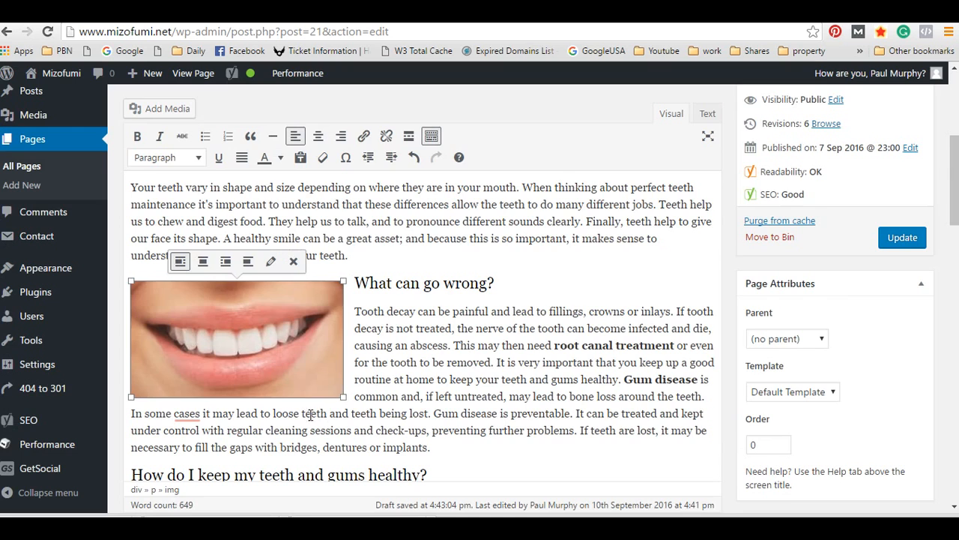
Check the smile image's link options, keep the link set to None, and update the page
click(271, 261)
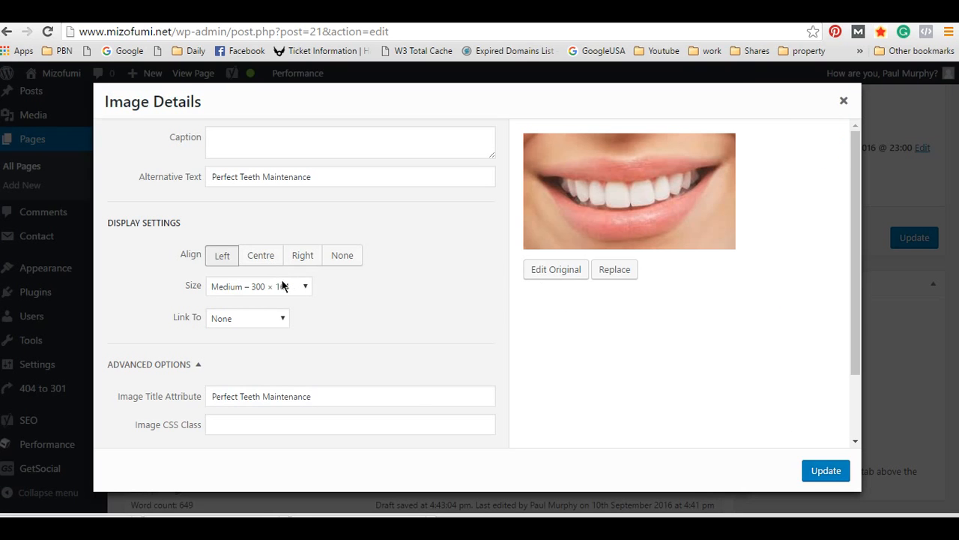
click(249, 318)
click(232, 373)
click(247, 138)
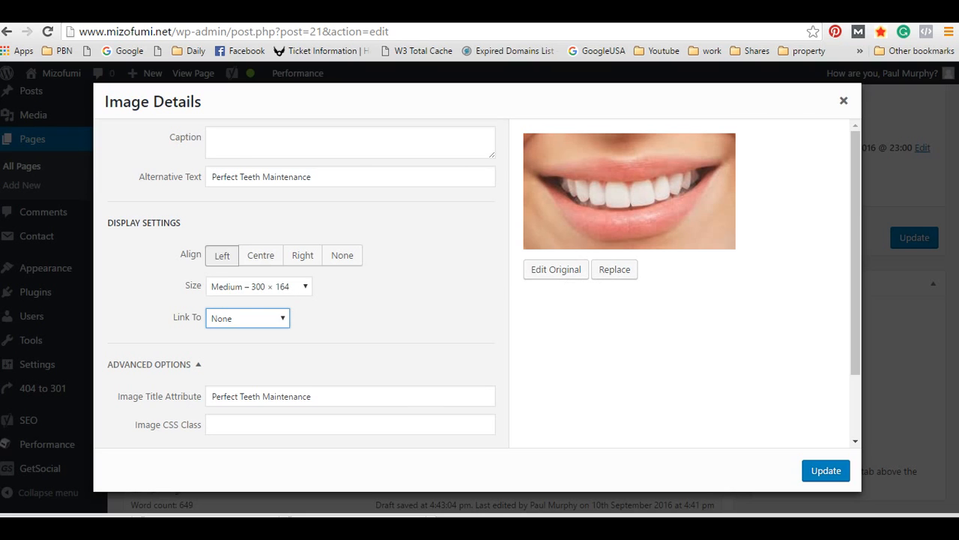
click(833, 472)
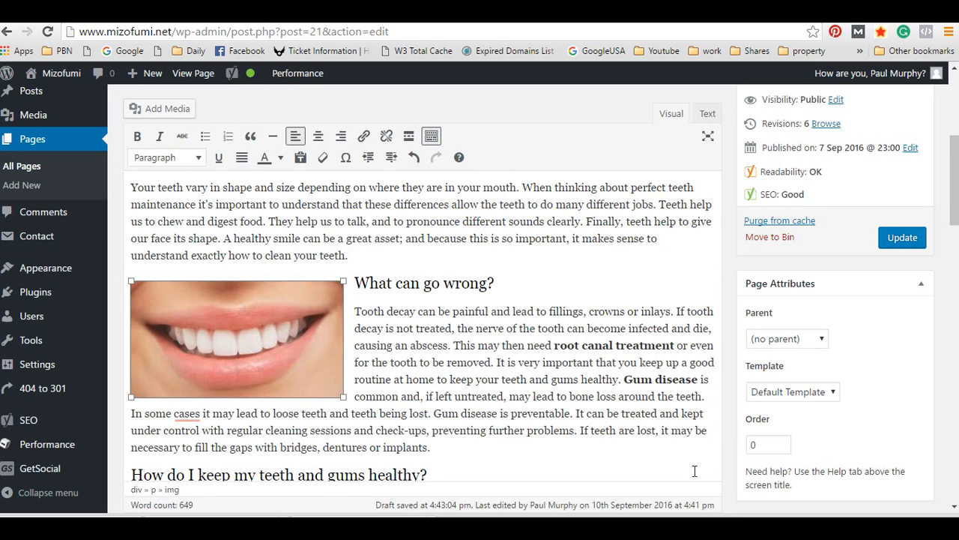
click(898, 238)
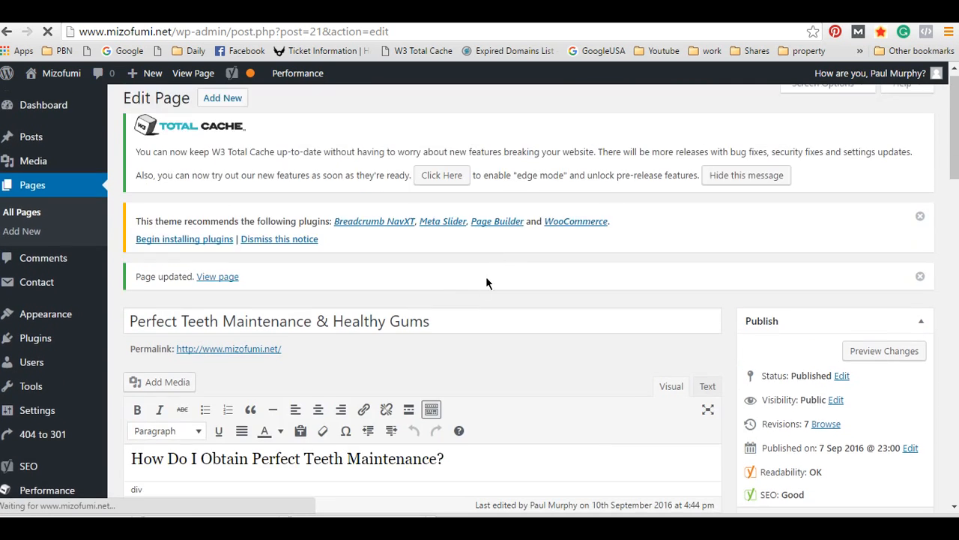
Examine the updated page from its title and smile image to the contact form for further image opportunities
scroll(486, 282, down, 10)
scroll(454, 276, down, 3)
scroll(454, 277, up, 4)
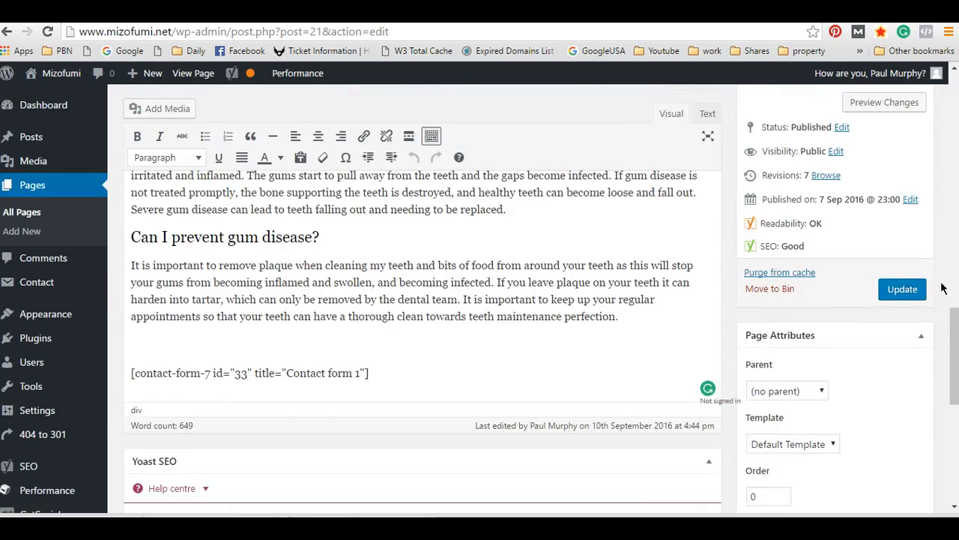
scroll(942, 289, up, 10)
scroll(436, 311, down, 4)
scroll(435, 311, up, 1)
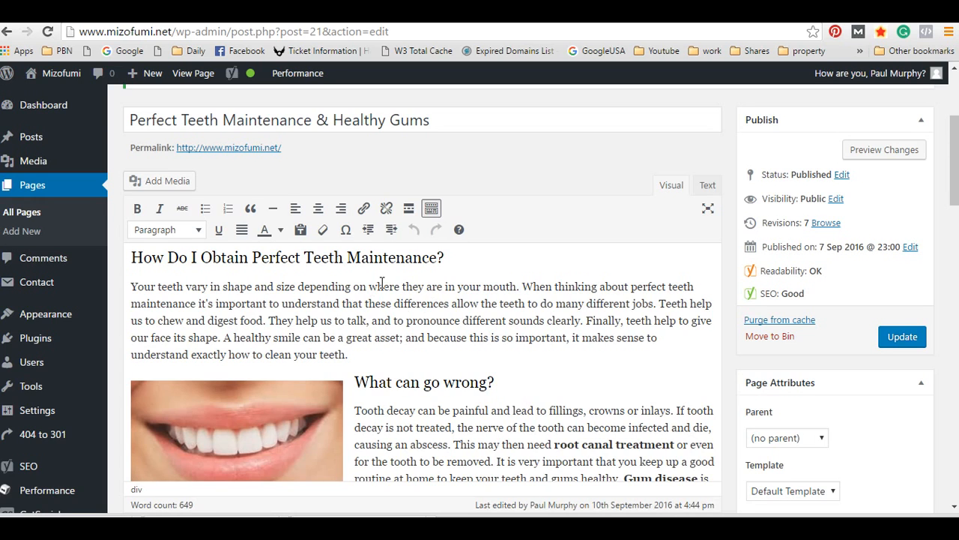
scroll(405, 304, down, 3)
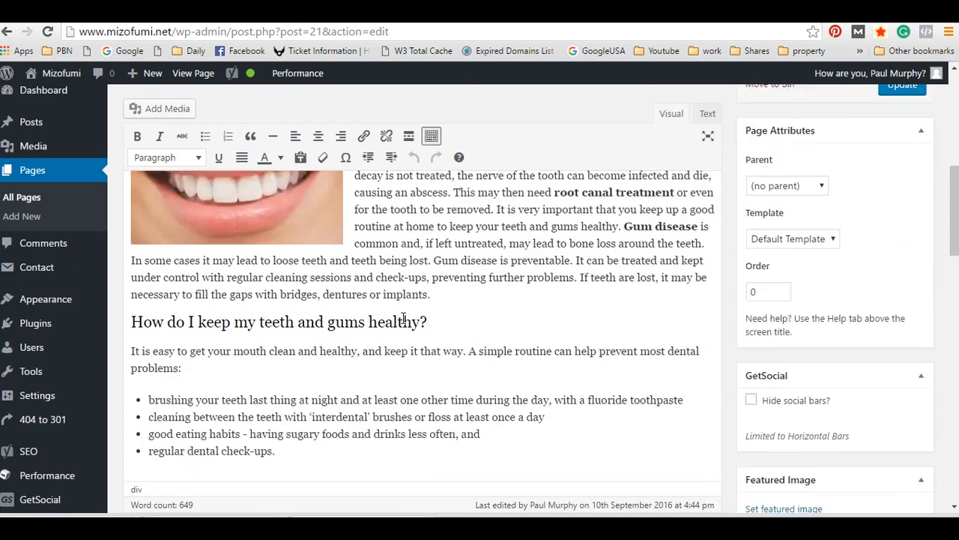
scroll(403, 315, up, 3)
scroll(403, 318, up, 3)
scroll(403, 317, down, 3)
scroll(405, 322, up, 3)
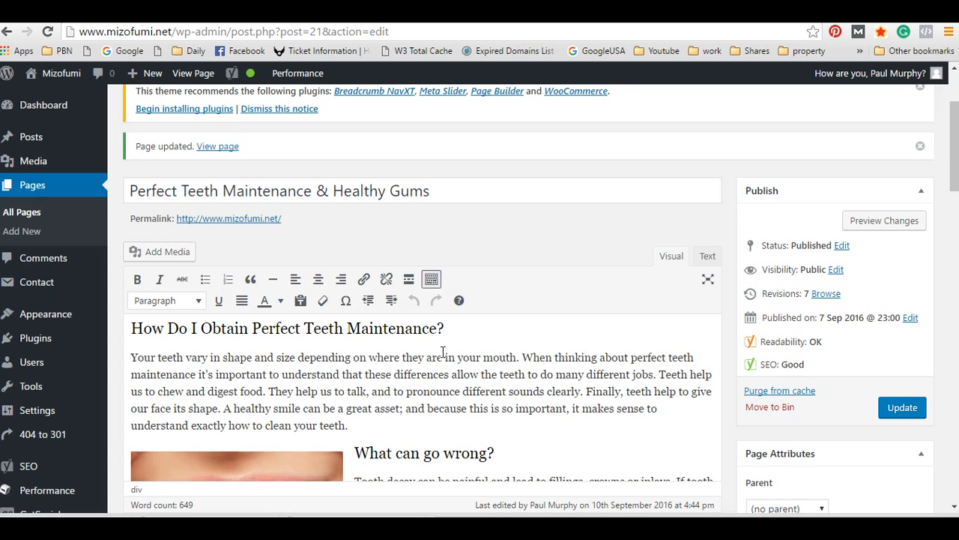
scroll(443, 352, down, 2)
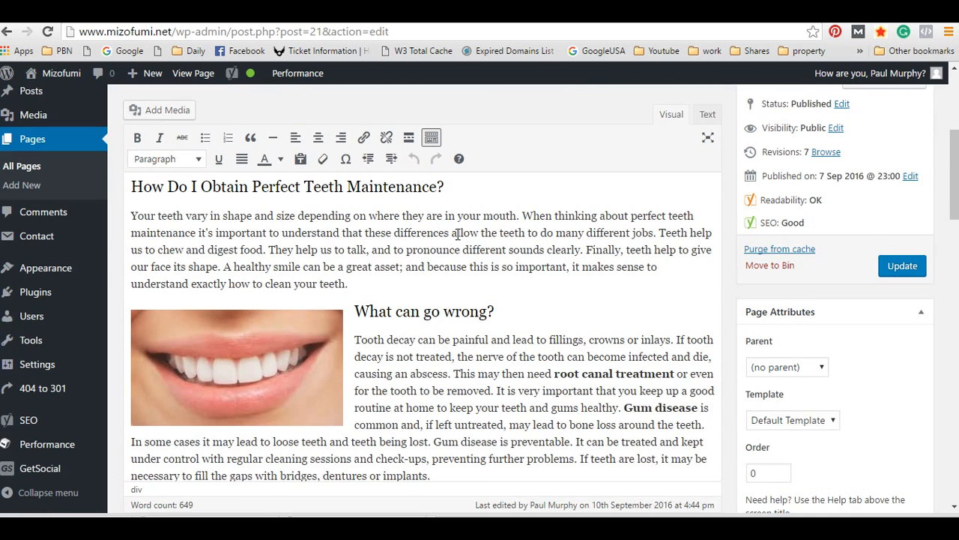
scroll(448, 251, up, 1)
scroll(442, 259, down, 1)
Switch to the Google search page and search the web for "healthy teeth"
click(360, 14)
scroll(410, 180, up, 3)
click(170, 79)
drag(170, 75, 83, 68)
text(teethe)
key(BackSpace)
key(BackSpace)
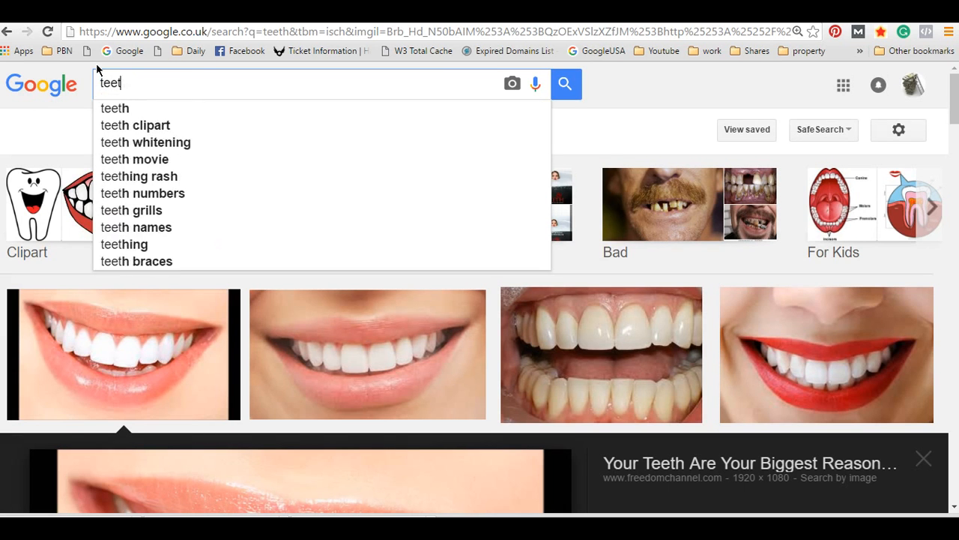
key(BackSpace)
key(BackSpace)
key(BackSpace)
key(BackSpace)
text(heathle)
key(BackSpace)
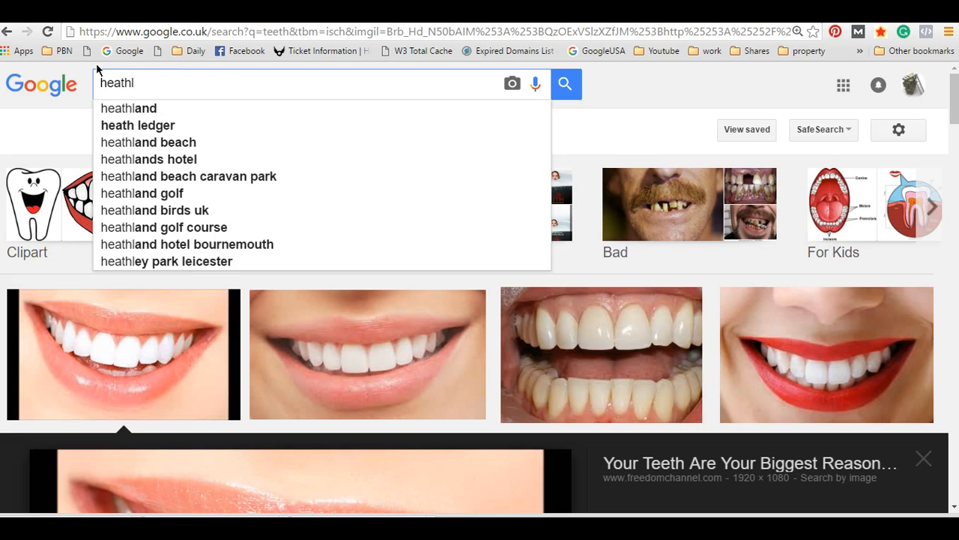
text(y teeth)
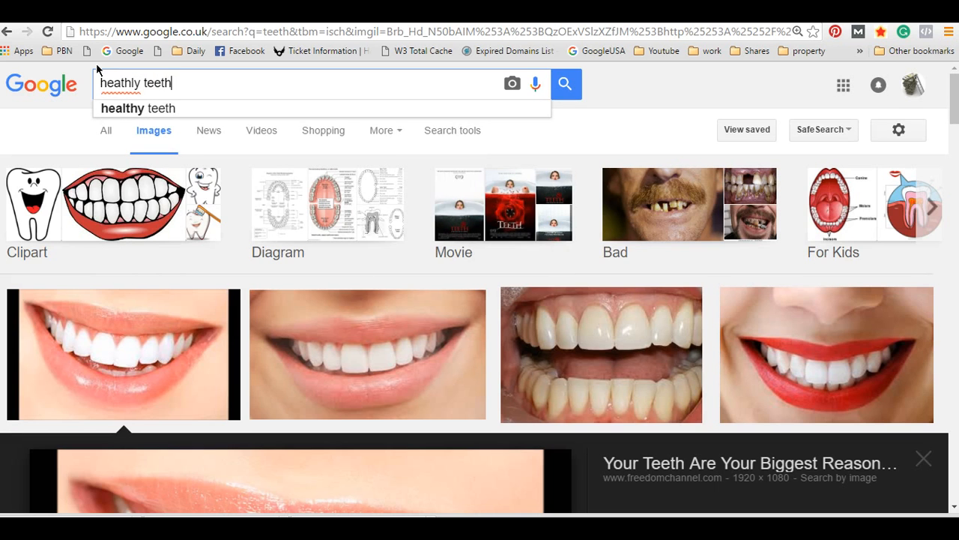
key(Return)
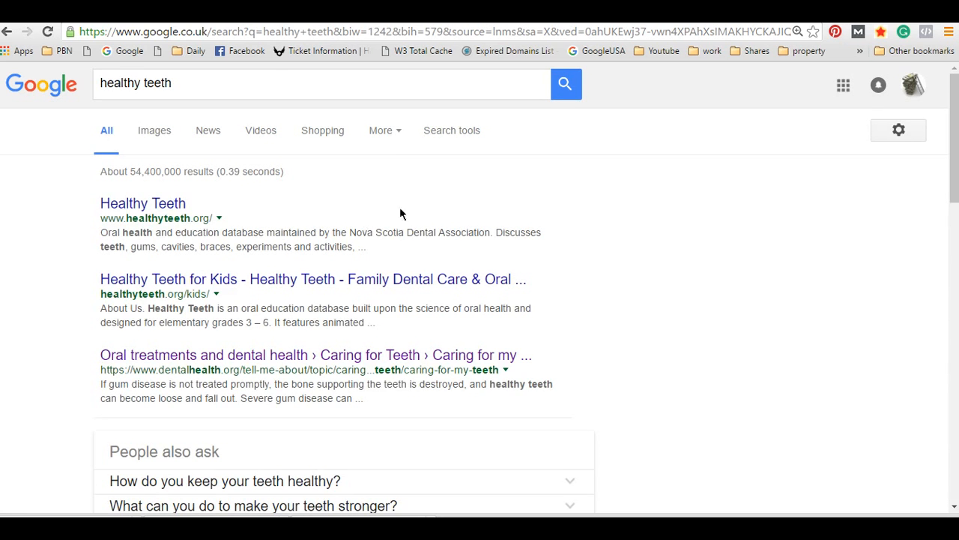
Open the NHS Choices result "Healthy life and teeth - Live Well" and copy the page's web address
scroll(367, 255, down, 1)
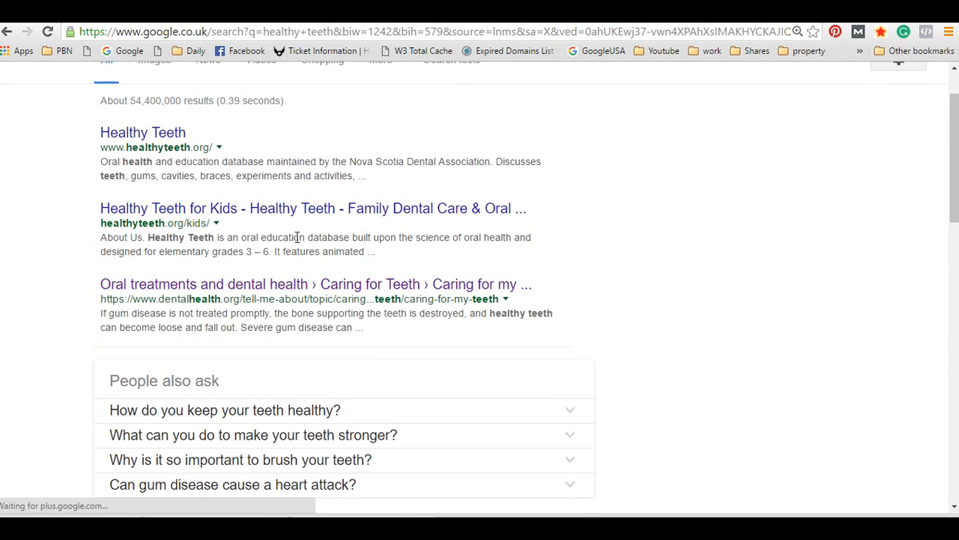
scroll(319, 279, down, 2)
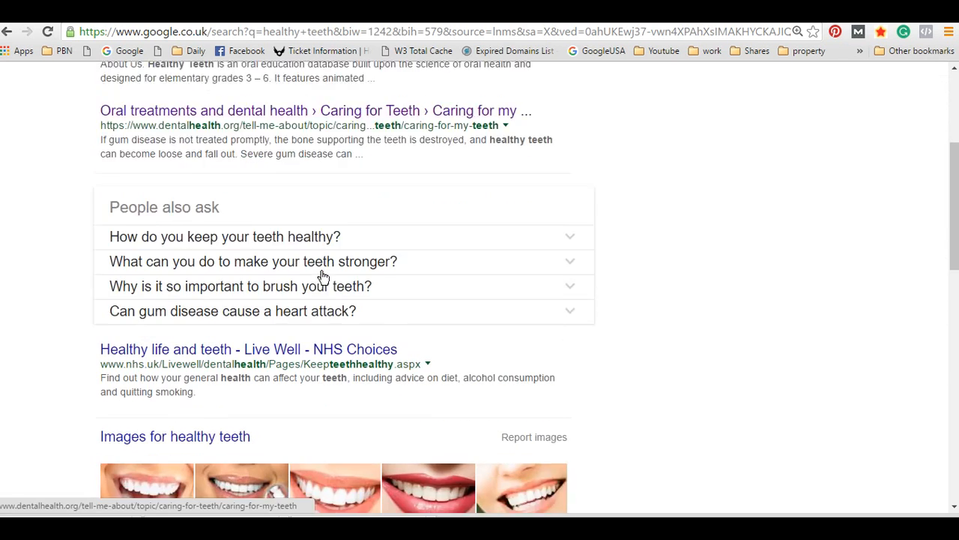
scroll(319, 276, down, 2)
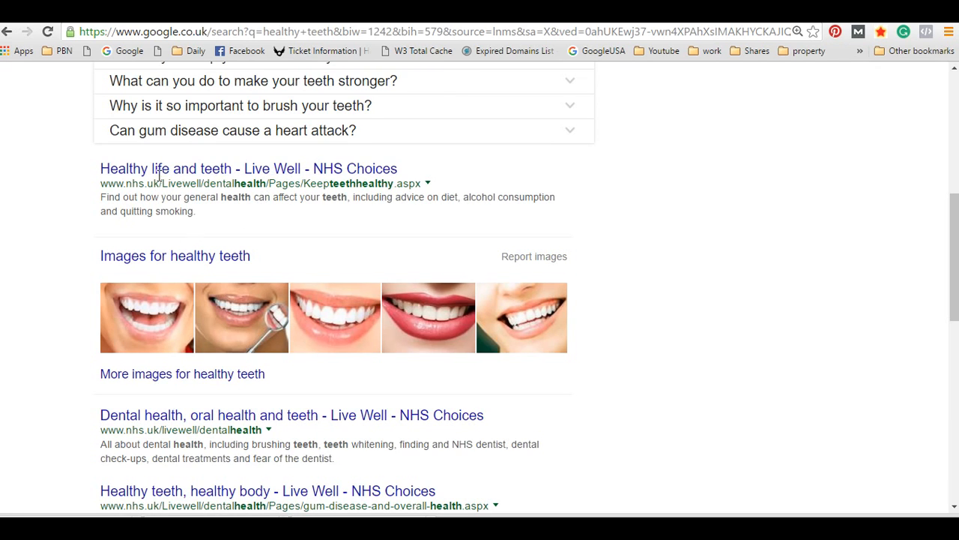
drag(125, 184, 190, 200)
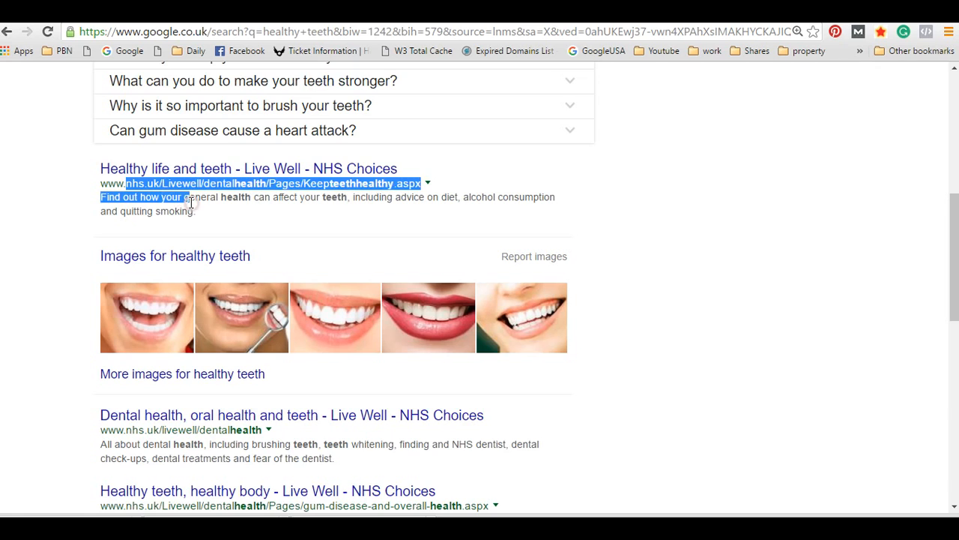
click(230, 217)
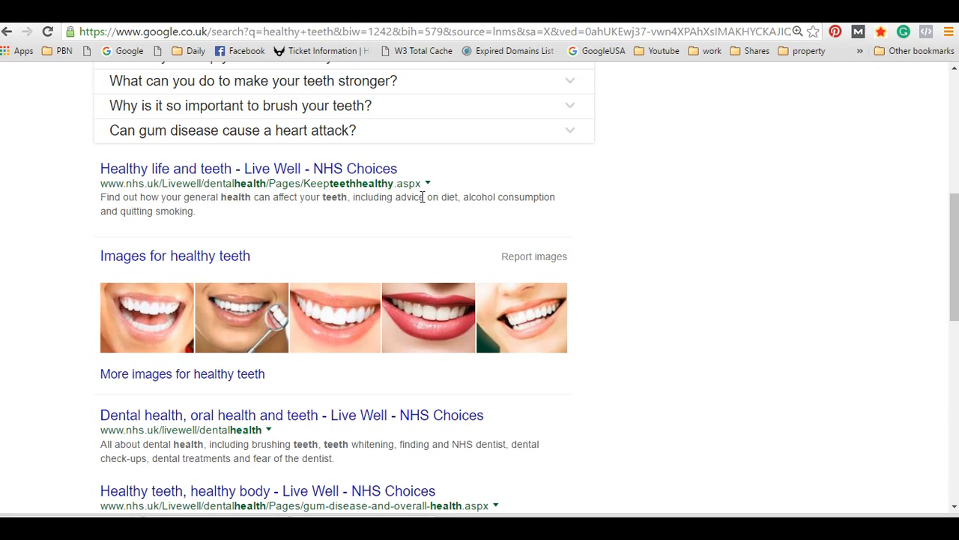
click(221, 169)
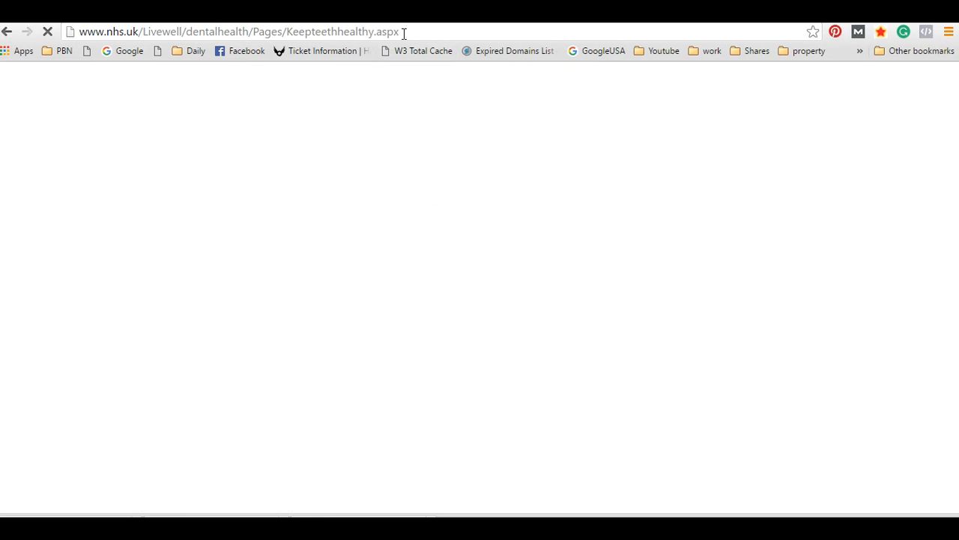
drag(407, 33, 75, 32)
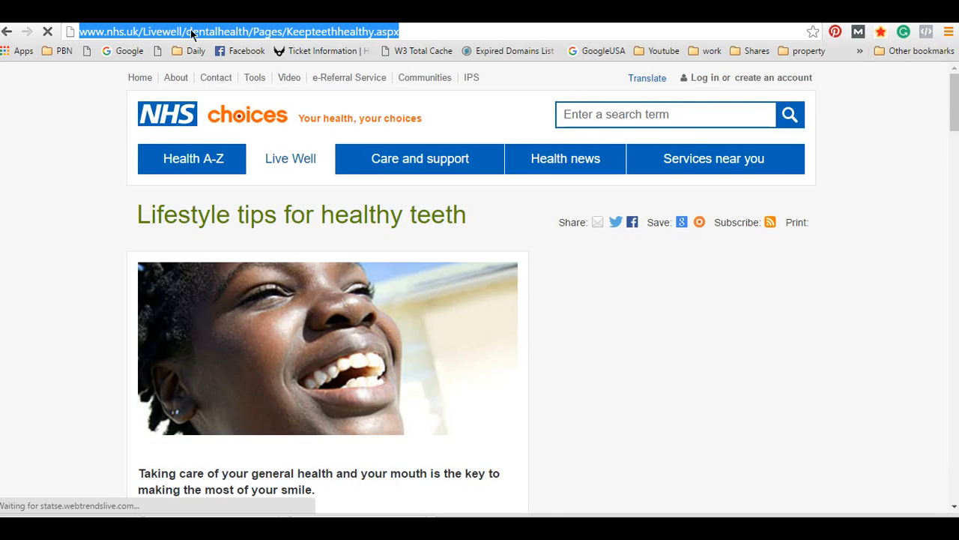
right_click(190, 31)
click(247, 83)
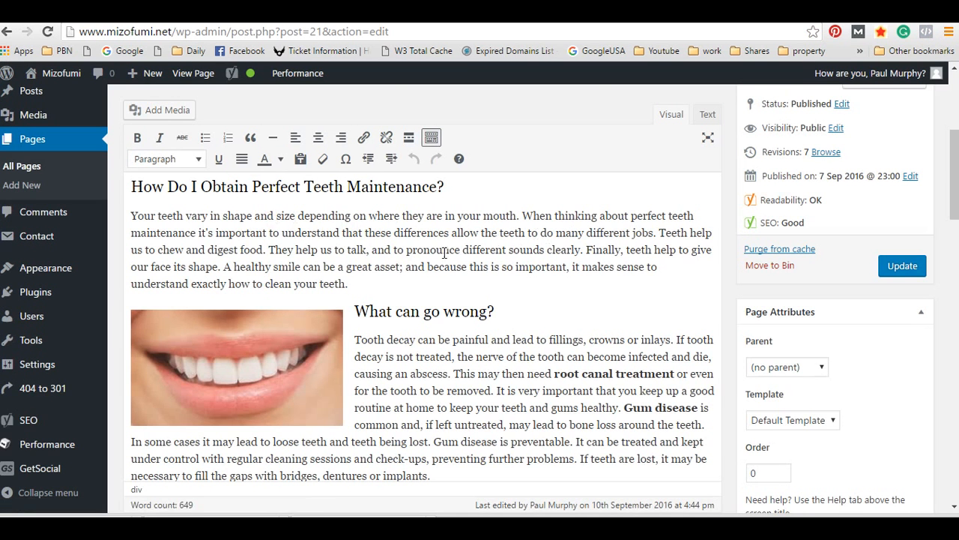
Back in the WordPress page editor, link "A simple routine can help prevent most dental problems" to the copied NHS page address
scroll(382, 311, down, 3)
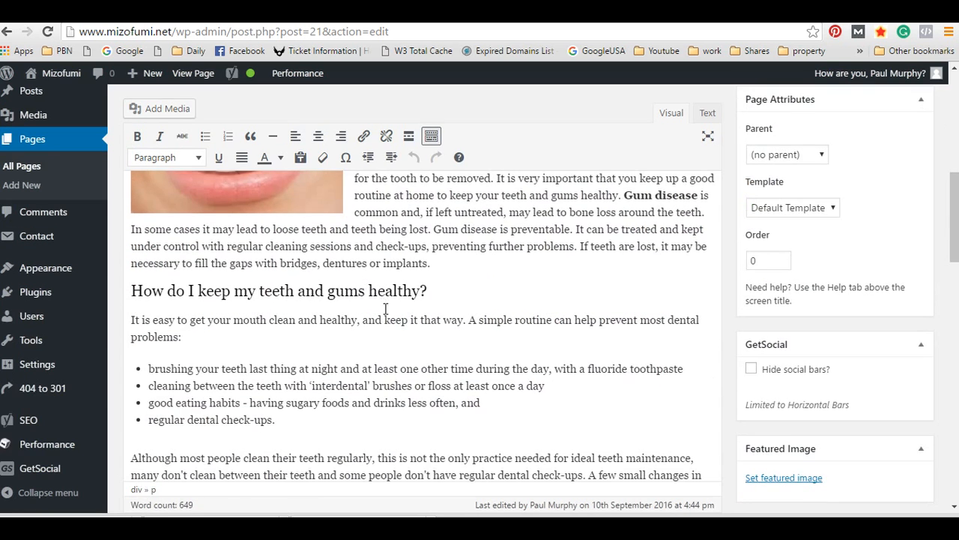
drag(420, 291, 344, 290)
click(307, 319)
drag(468, 320, 179, 336)
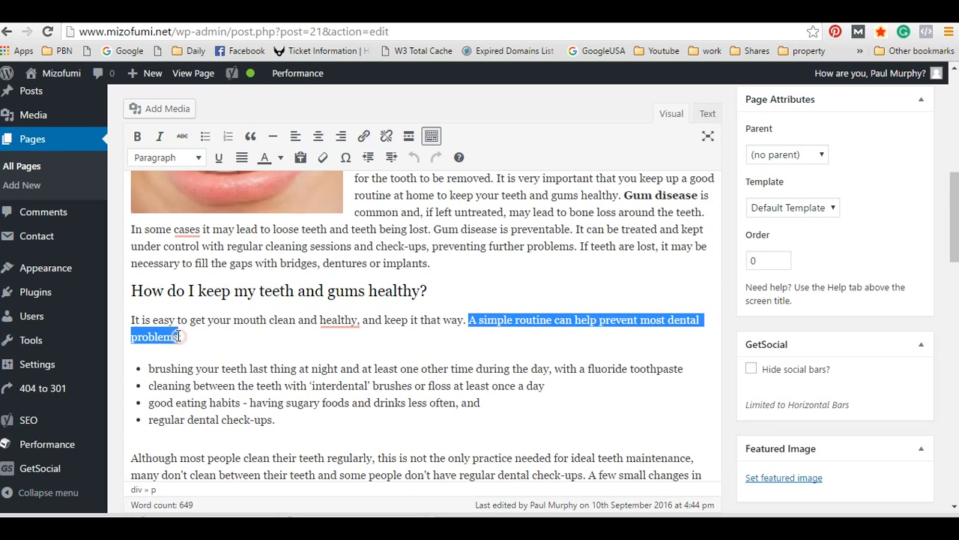
click(365, 135)
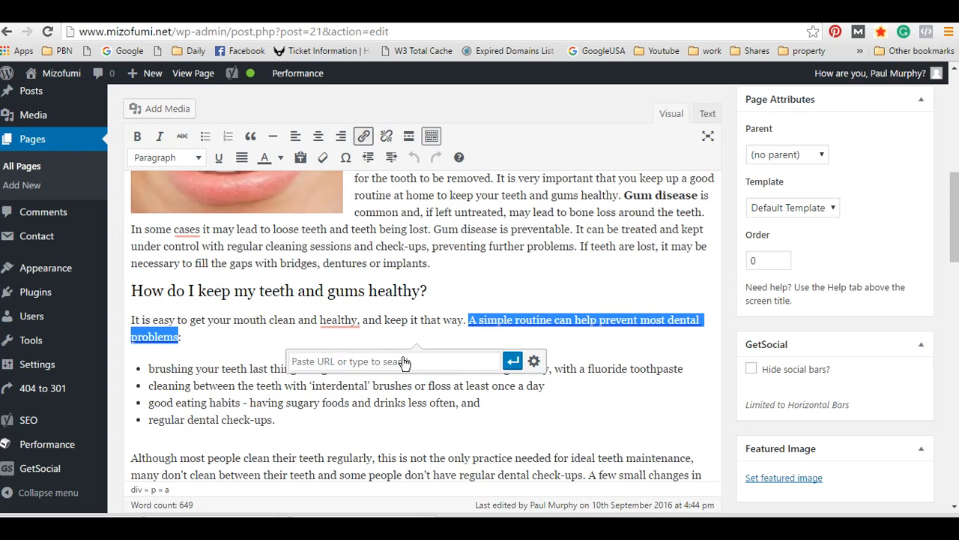
click(403, 363)
right_click(390, 362)
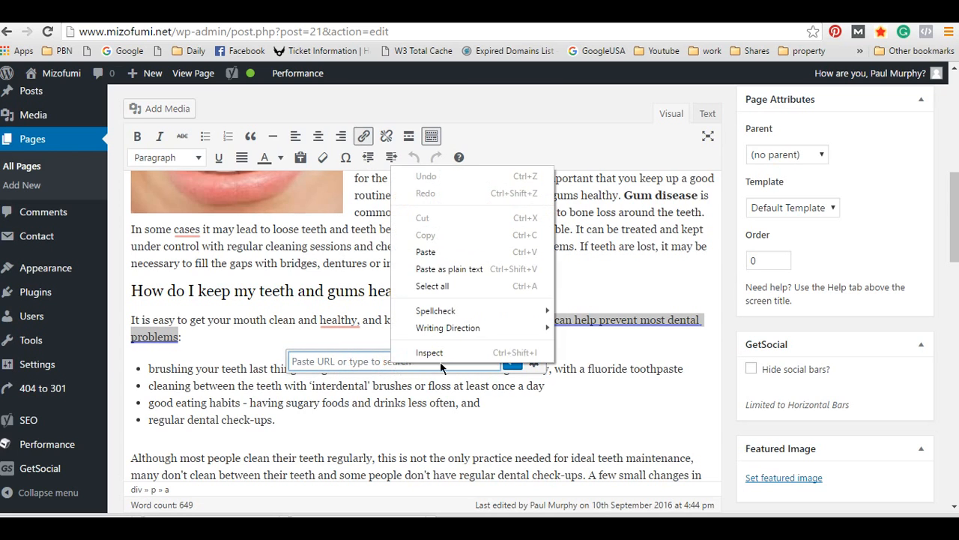
click(423, 259)
click(513, 362)
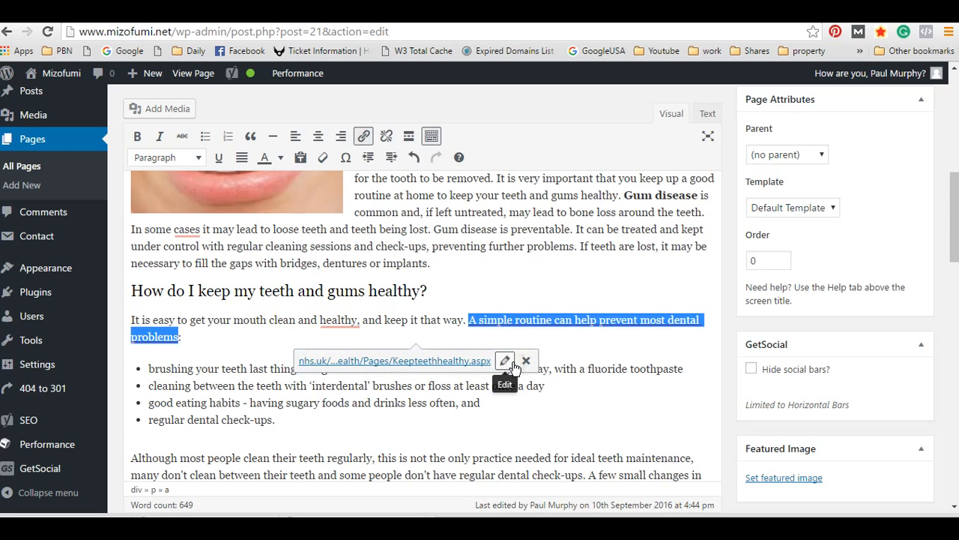
click(574, 337)
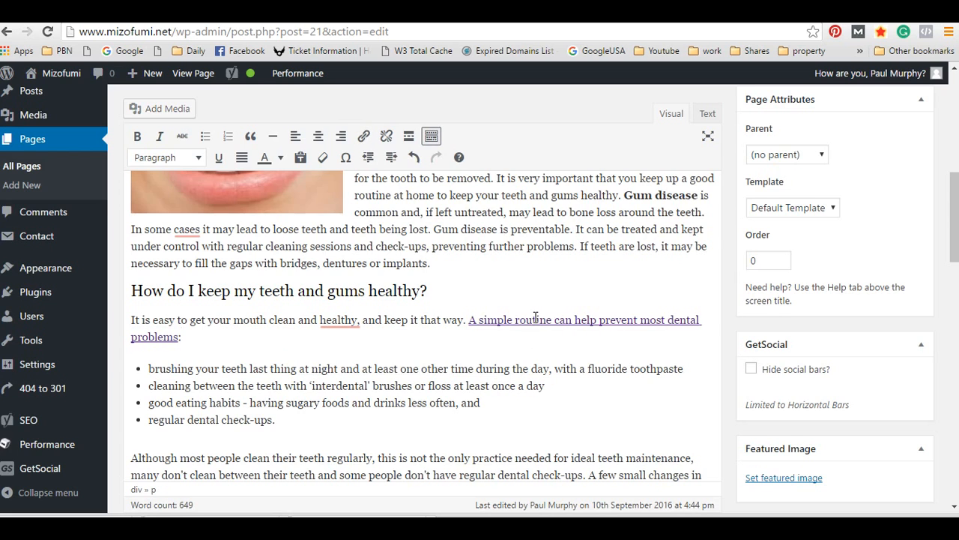
Examine the page content from the title and smile image through the linked sentence to the contact form
scroll(634, 228, down, 5)
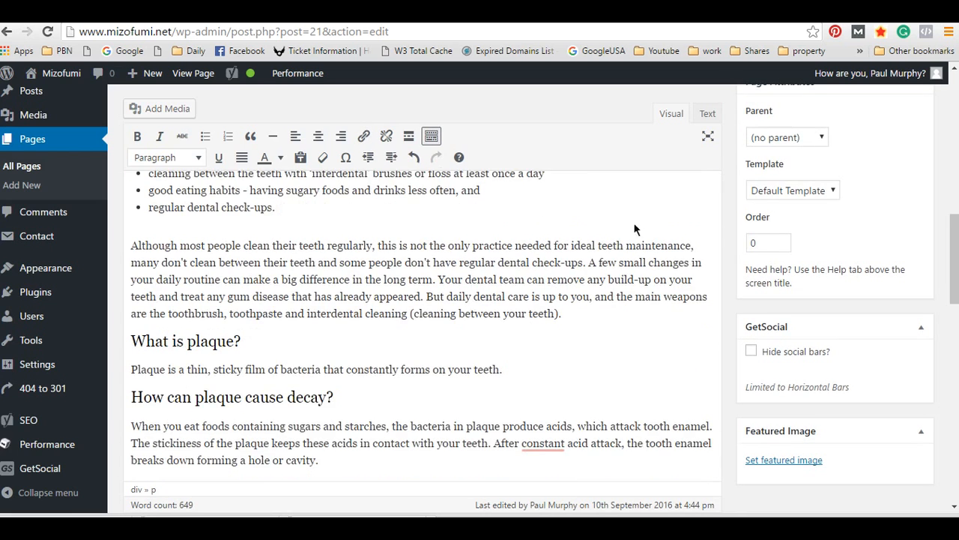
scroll(542, 282, up, 5)
scroll(546, 291, down, 3)
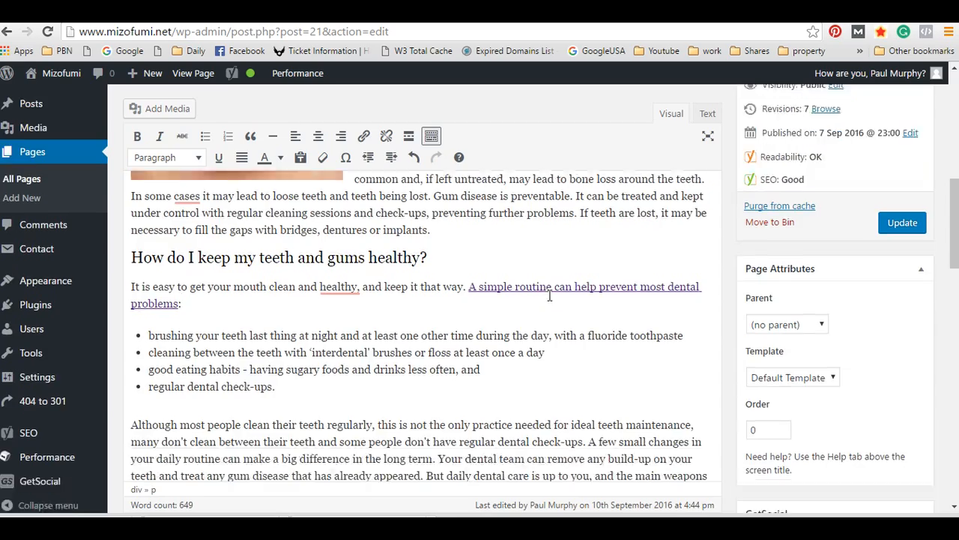
scroll(541, 295, up, 3)
scroll(542, 295, up, 10)
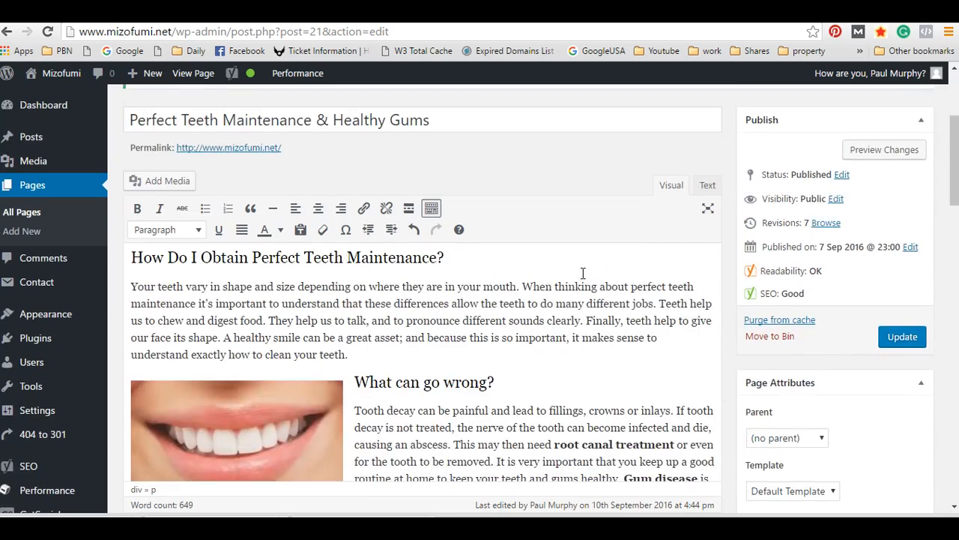
scroll(585, 274, down, 6)
scroll(605, 293, down, 4)
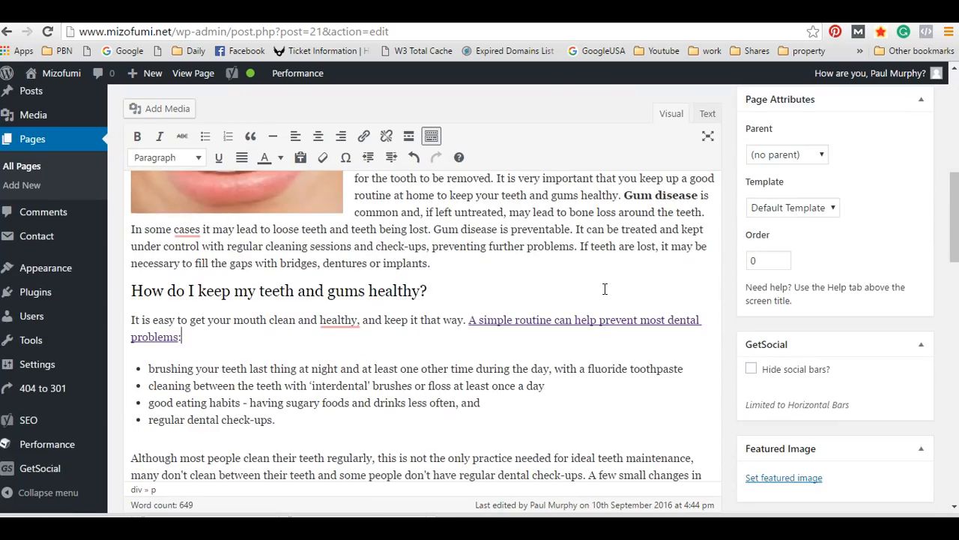
scroll(605, 289, down, 4)
scroll(618, 318, down, 5)
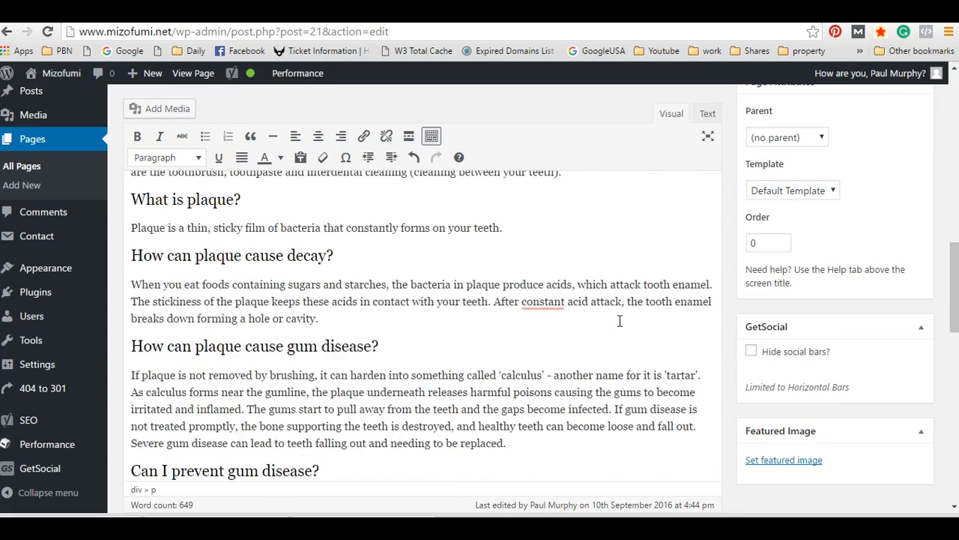
scroll(620, 321, up, 1)
scroll(620, 314, down, 12)
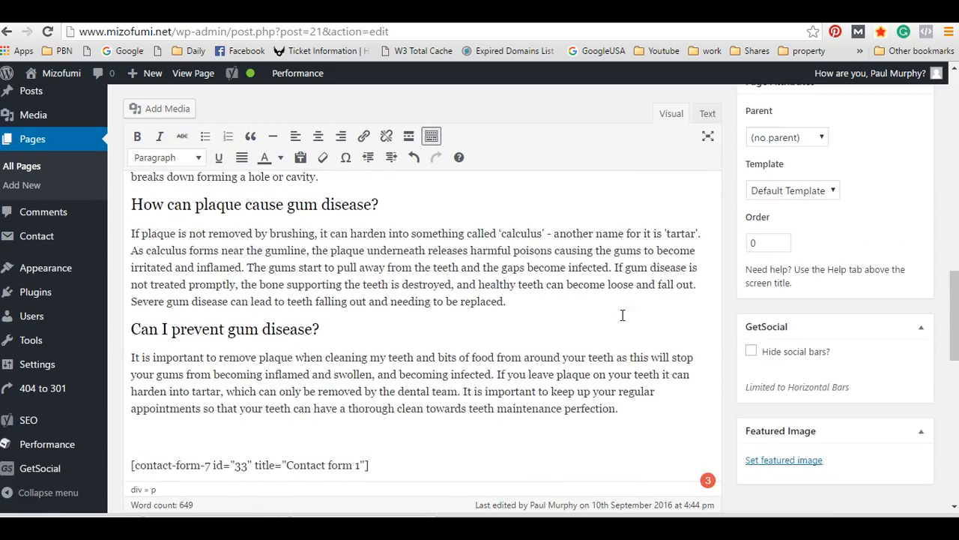
scroll(369, 244, up, 3)
scroll(387, 239, up, 14)
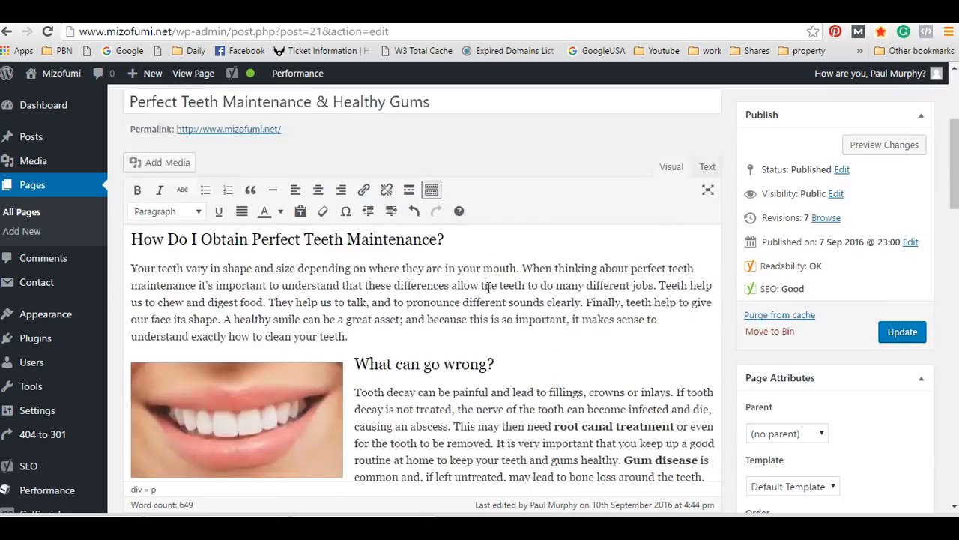
scroll(479, 292, down, 6)
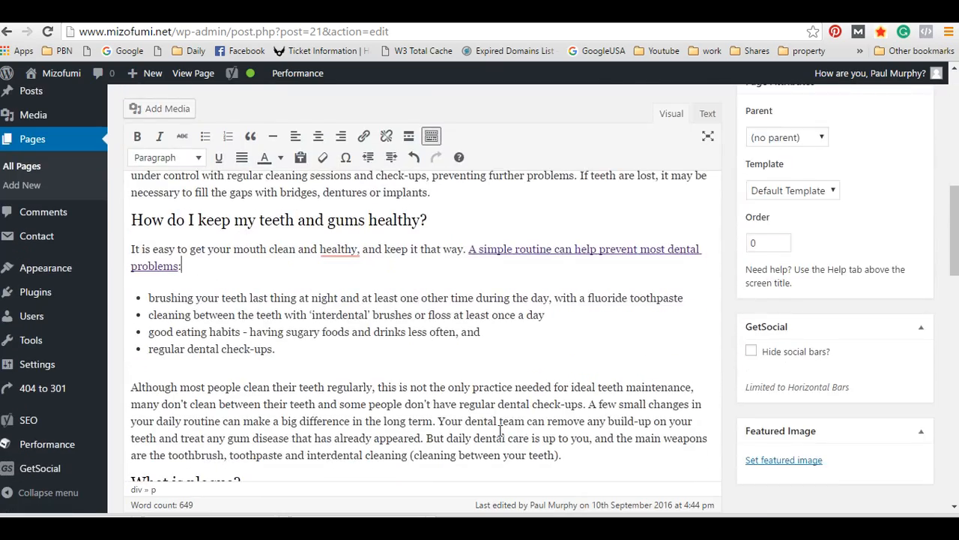
scroll(501, 296, up, 3)
scroll(570, 300, up, 2)
scroll(294, 238, down, 3)
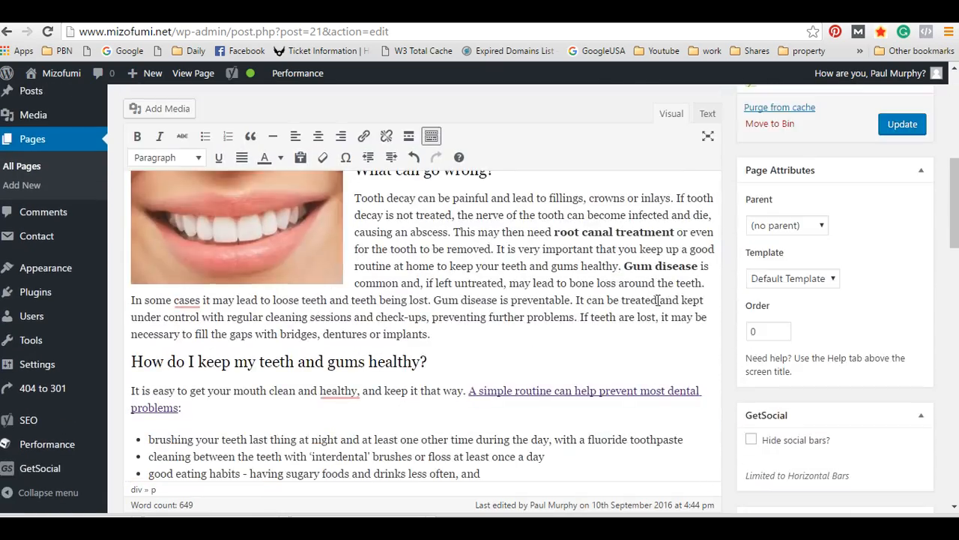
click(295, 238)
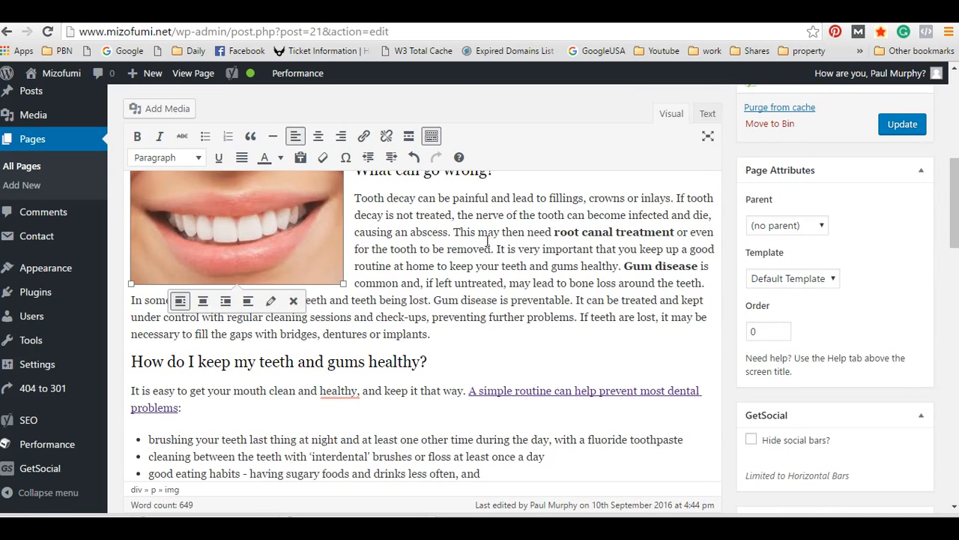
Update the page to save the new external link
scroll(484, 242, up, 1)
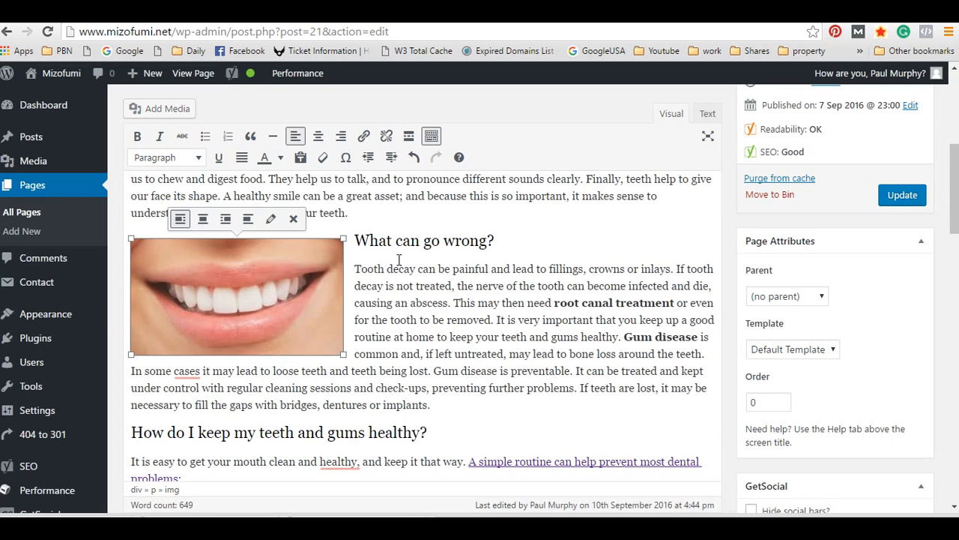
scroll(400, 258, down, 10)
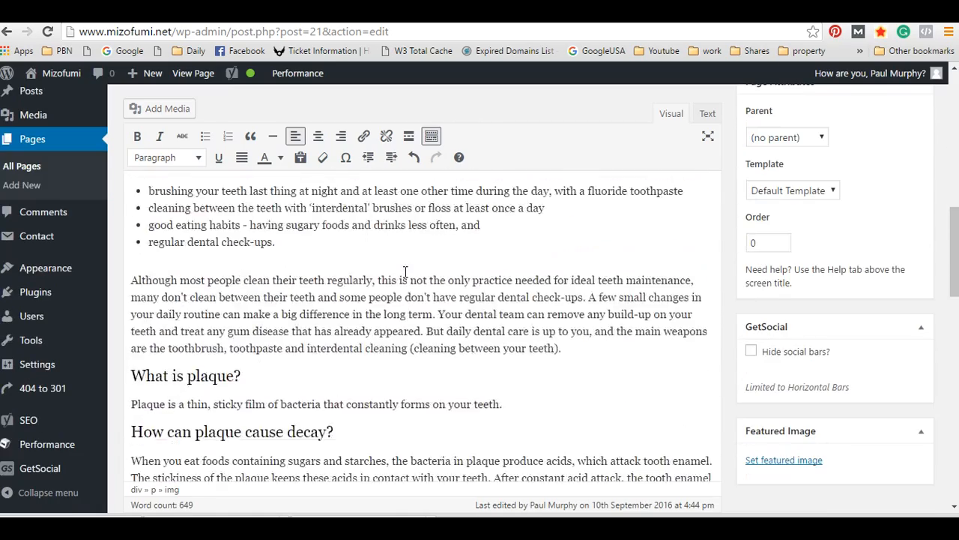
scroll(555, 255, up, 10)
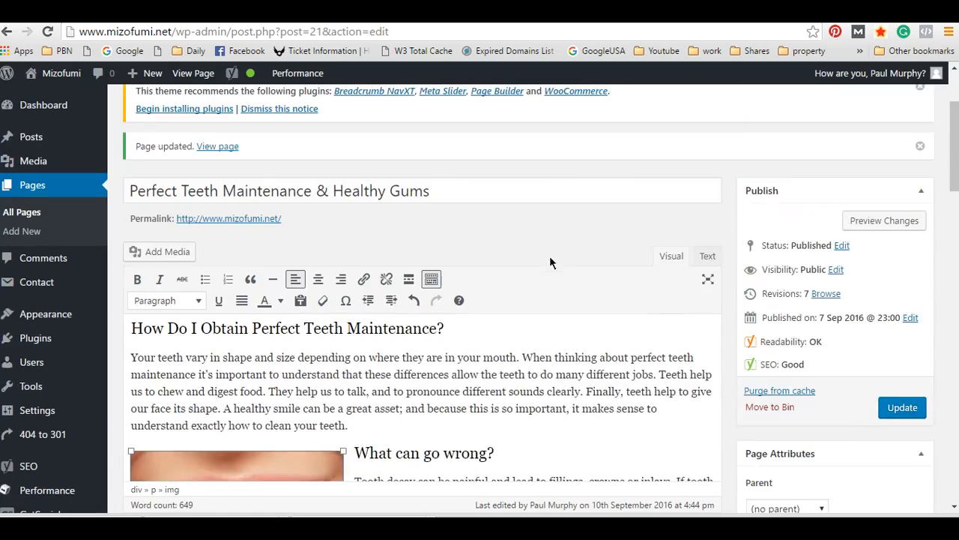
scroll(550, 263, down, 3)
click(903, 194)
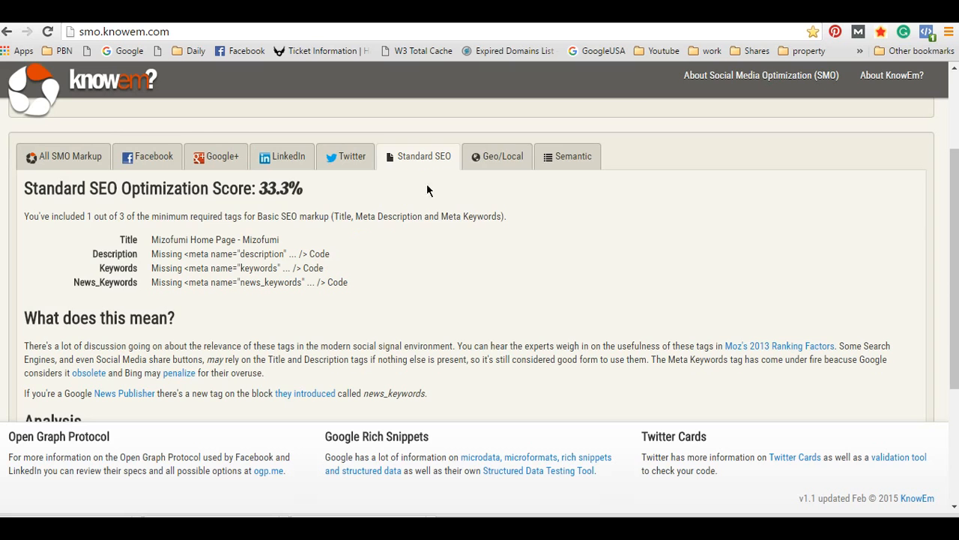
click(44, 156)
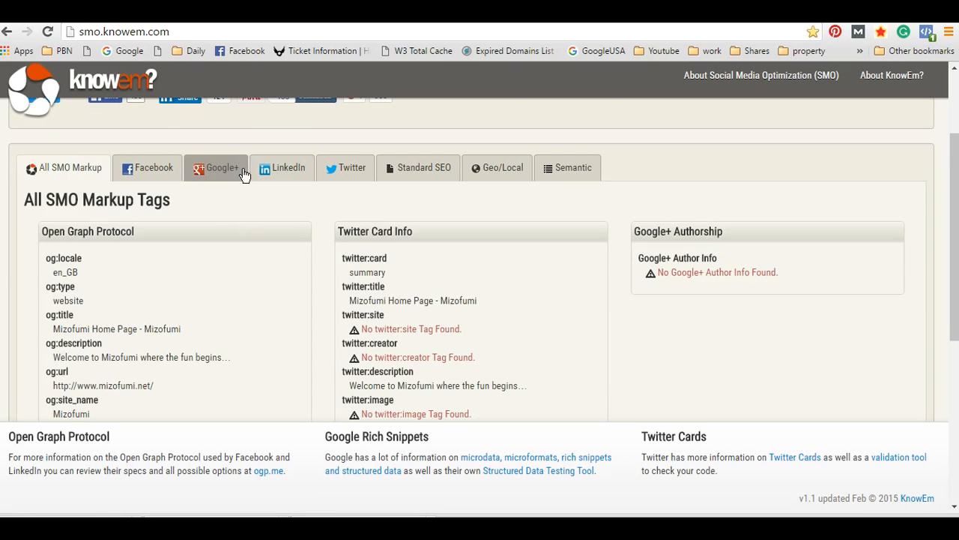
scroll(247, 176, up, 3)
click(412, 202)
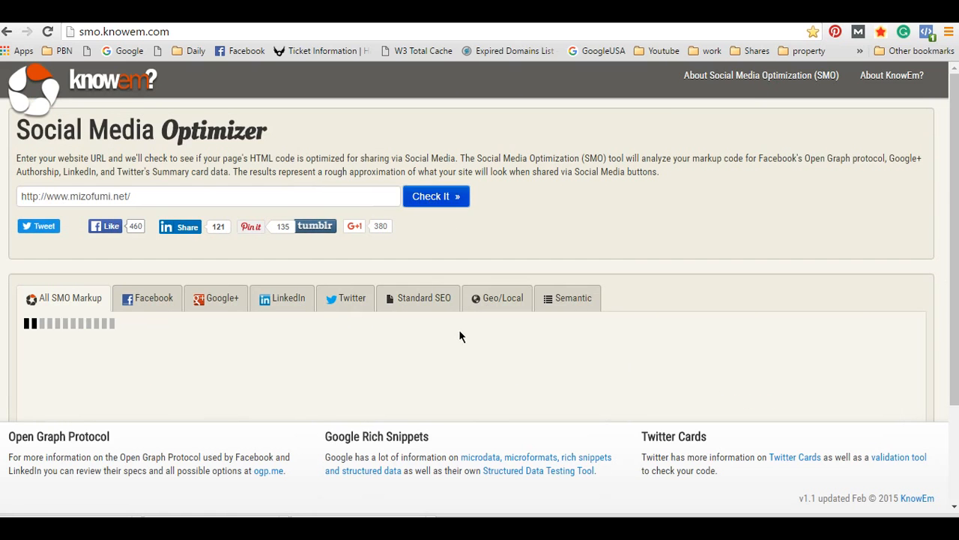
click(432, 300)
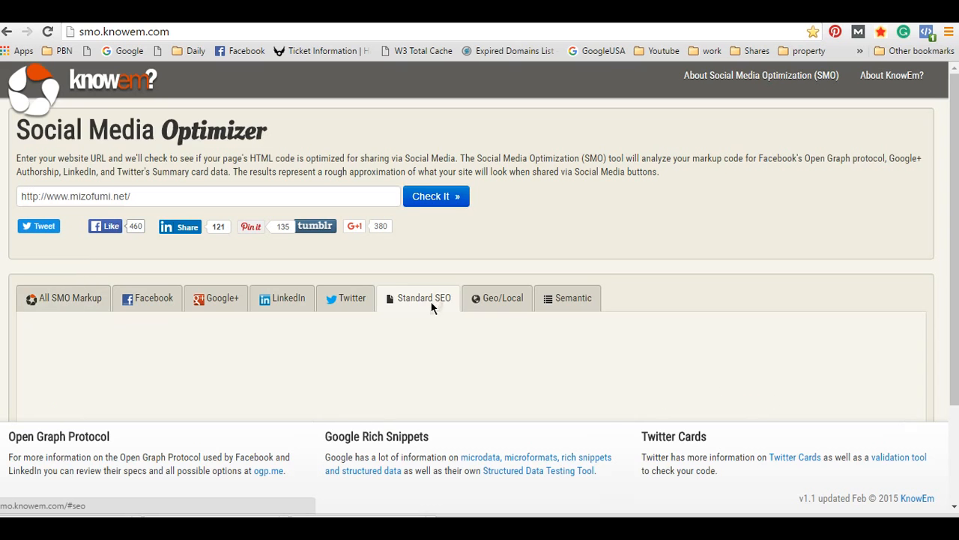
Read the Standard SEO score and check the page's title, description, keywords and news keywords entries
scroll(432, 307, down, 2)
drag(97, 188, 312, 295)
click(322, 299)
click(211, 242)
click(270, 275)
click(166, 266)
click(359, 302)
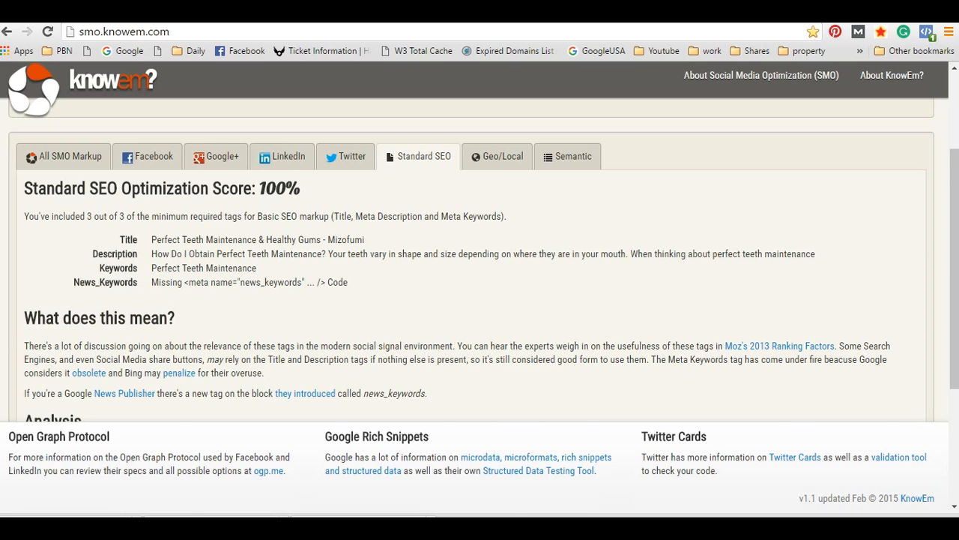
Switch back to the WordPress page editor, review the headings, smile image and linked sentence, and update the page
click(570, 12)
scroll(528, 328, down, 7)
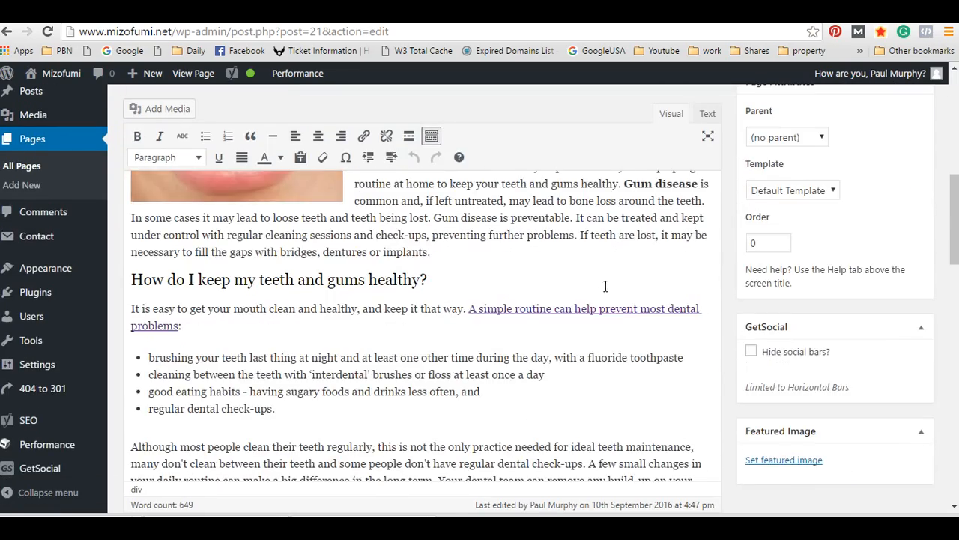
scroll(515, 417, up, 6)
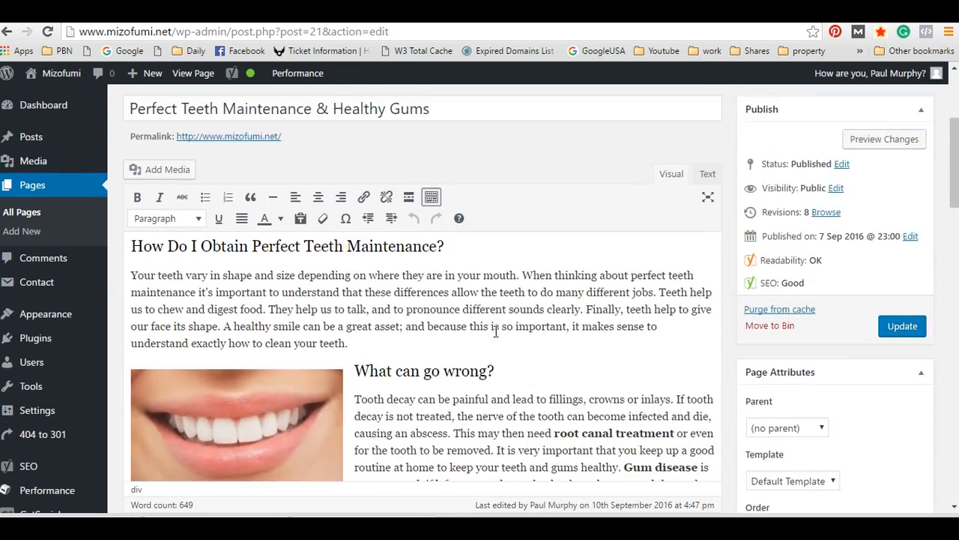
scroll(493, 332, down, 5)
scroll(486, 333, up, 3)
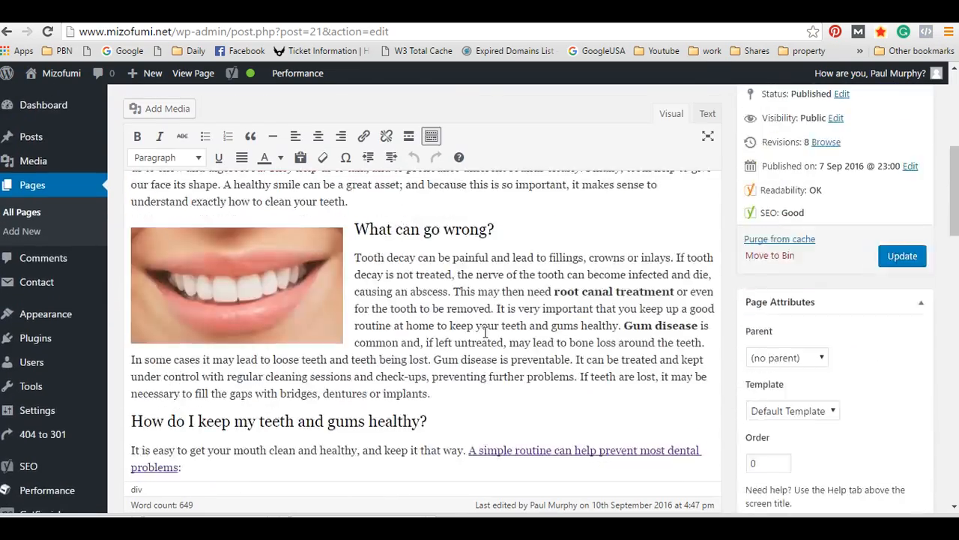
scroll(486, 332, up, 4)
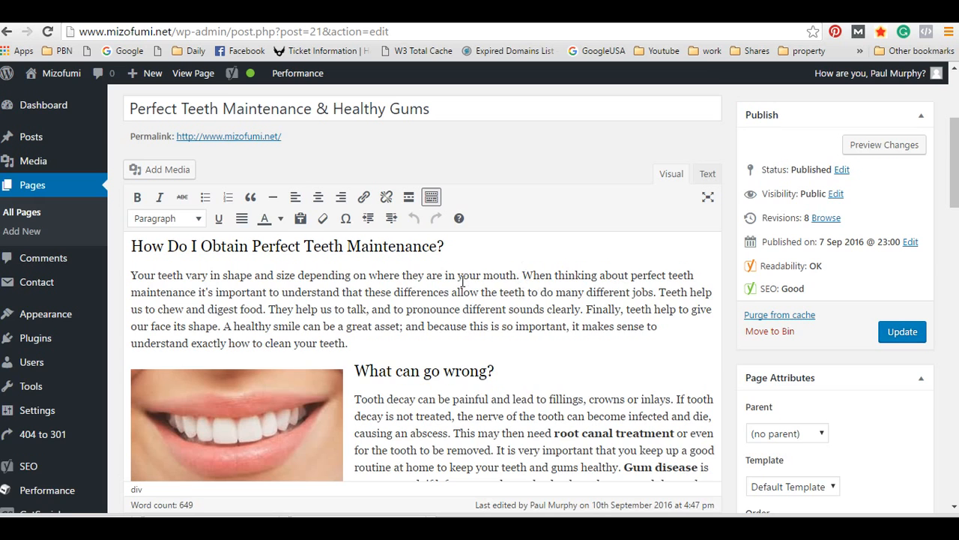
scroll(461, 281, down, 2)
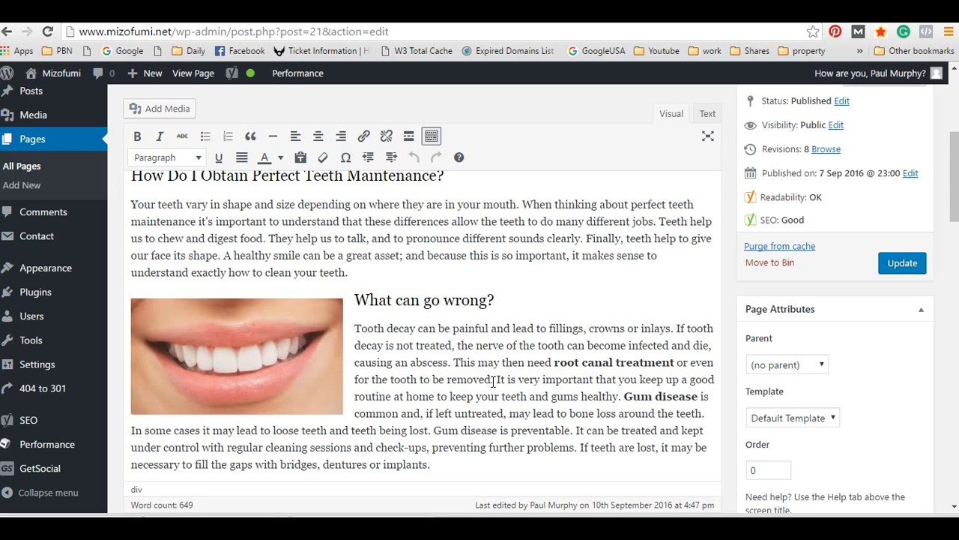
click(902, 263)
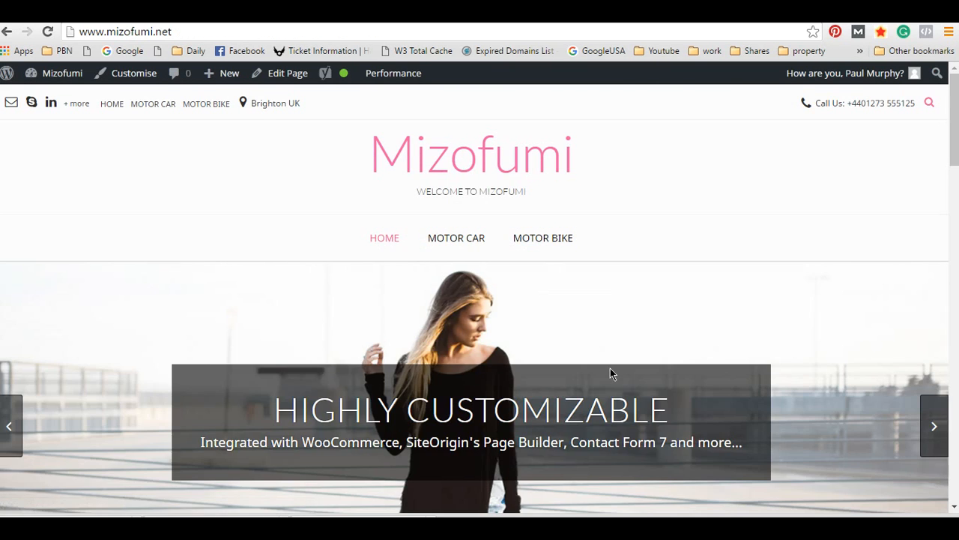
Examine the live Mizofumi home page from the slider through the teeth maintenance and plaque sections to the contact form
scroll(610, 371, down, 4)
scroll(450, 352, up, 2)
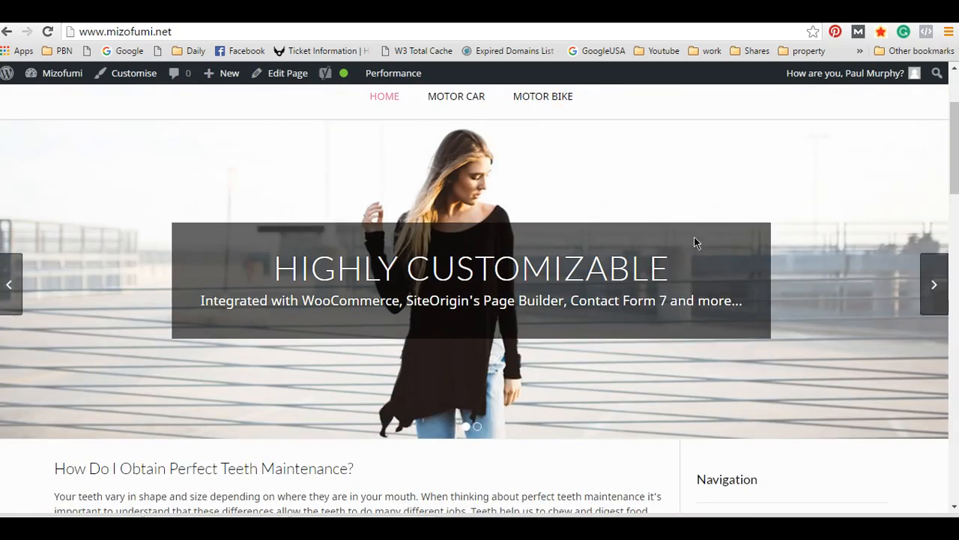
scroll(526, 278, down, 7)
scroll(507, 297, down, 7)
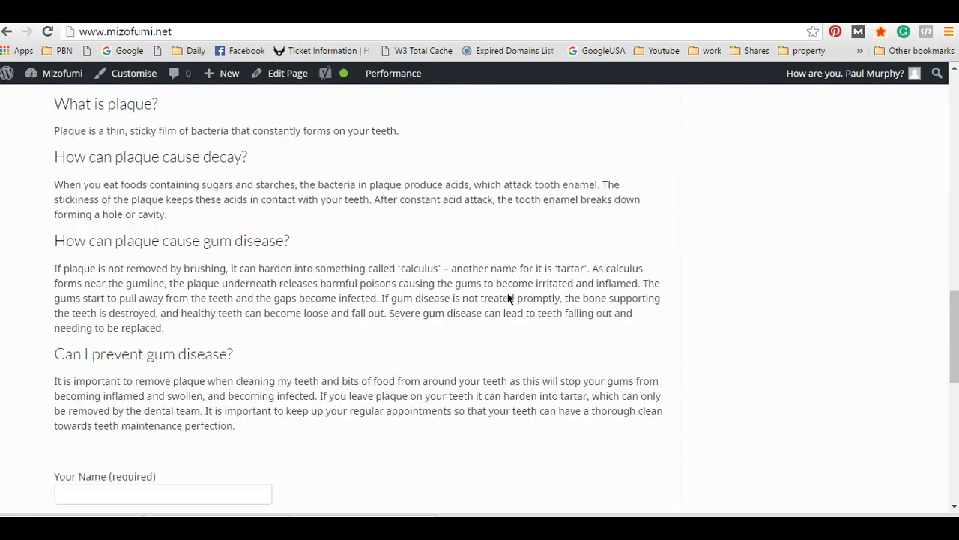
scroll(540, 298, up, 3)
scroll(539, 291, down, 6)
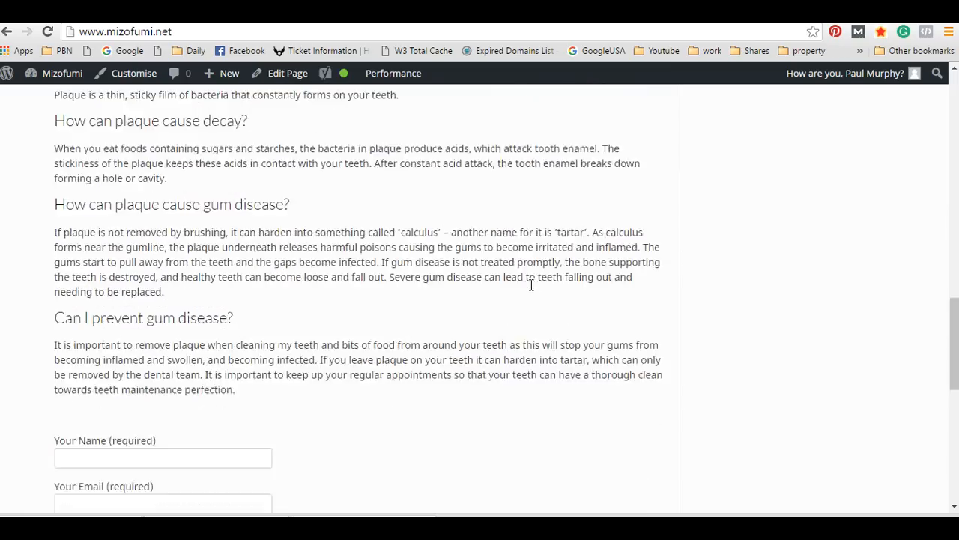
scroll(578, 295, up, 1)
scroll(615, 296, up, 14)
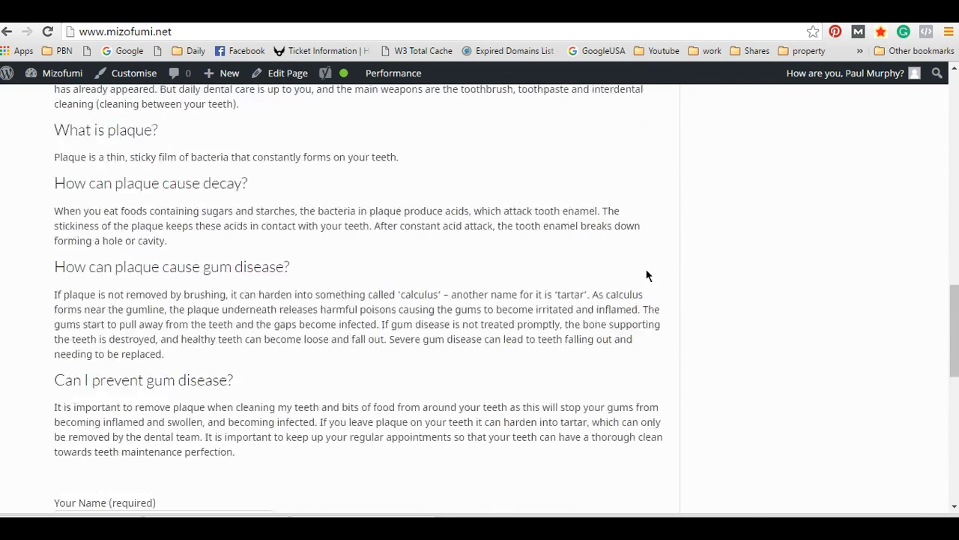